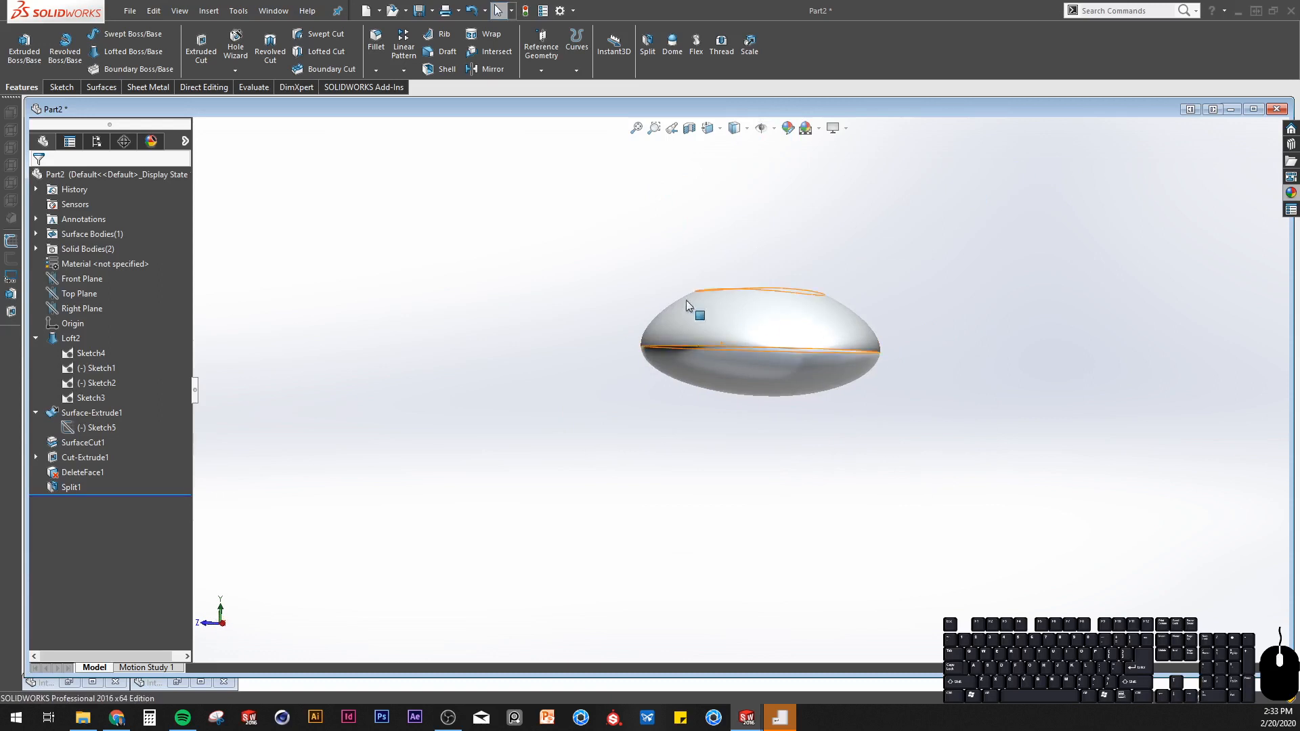
Examine the finished egg-shaped body from several angles, including its recessed top face and the arc of Sketch5.
middle_drag(682, 363, 840, 467)
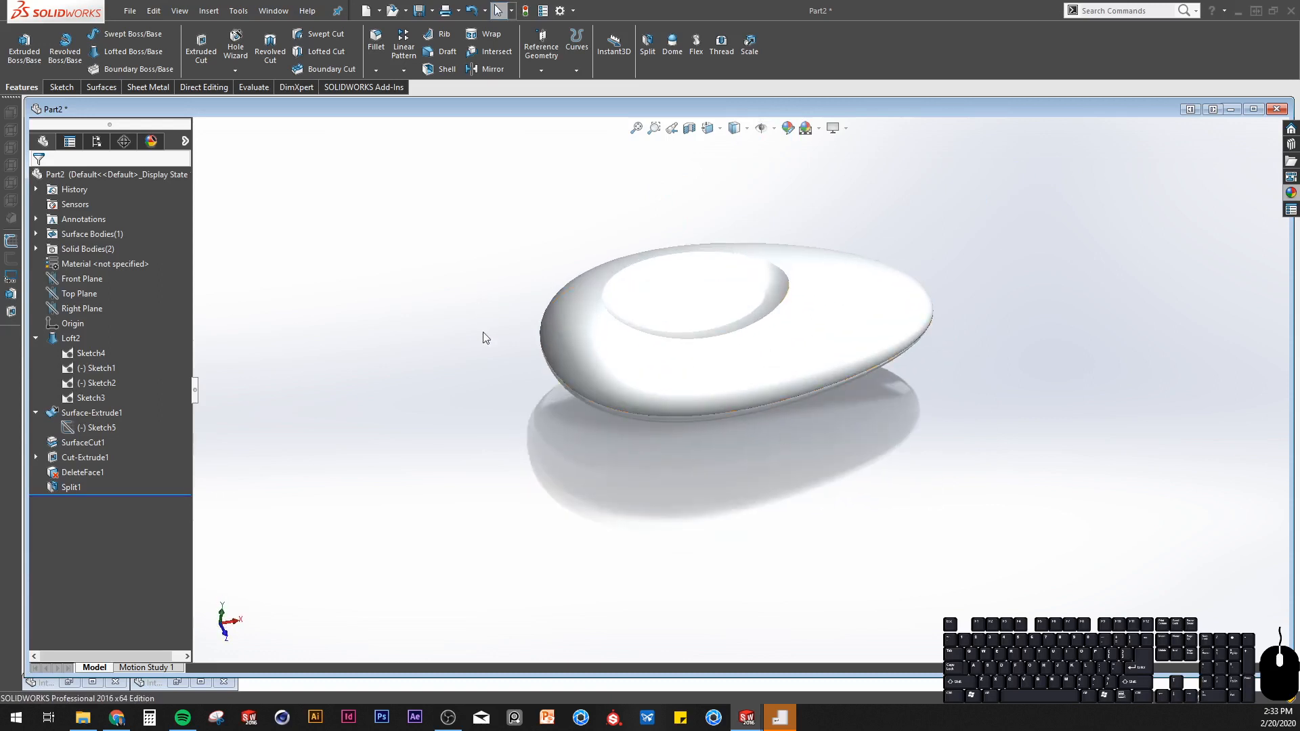
middle_drag(571, 313, 787, 333)
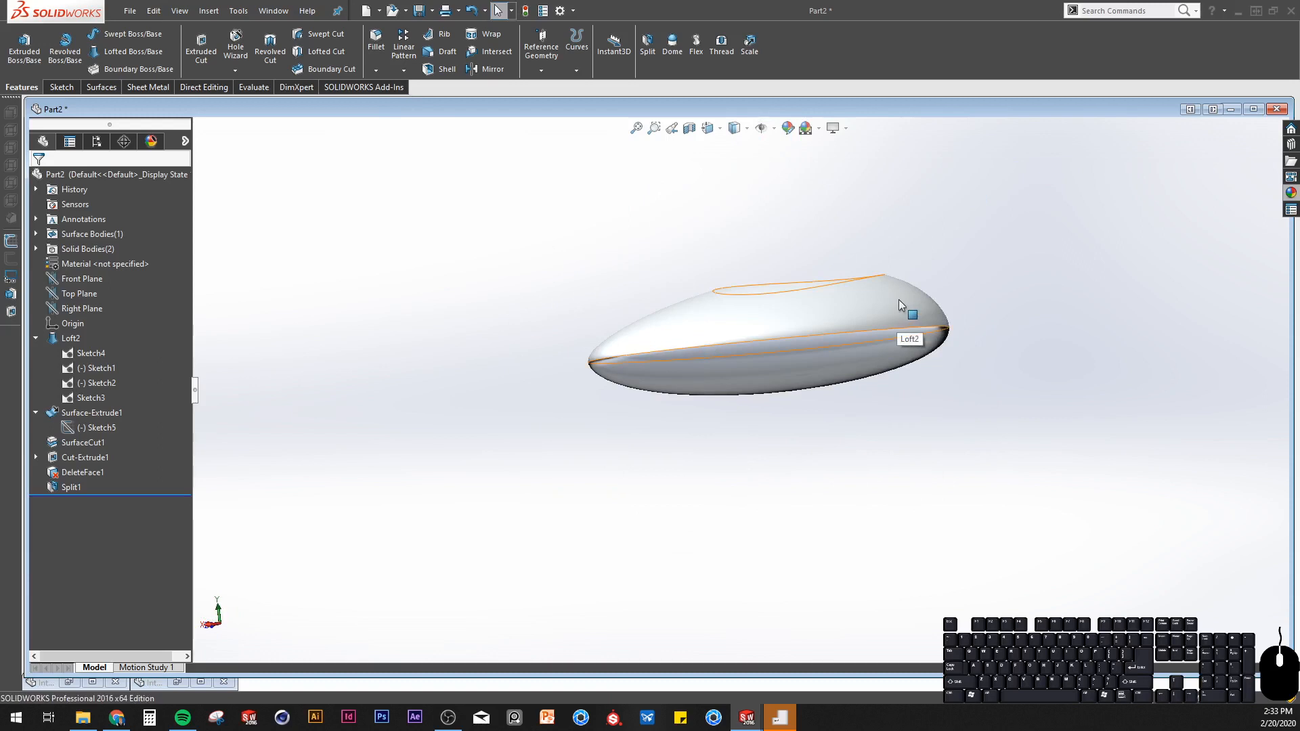
click(84, 427)
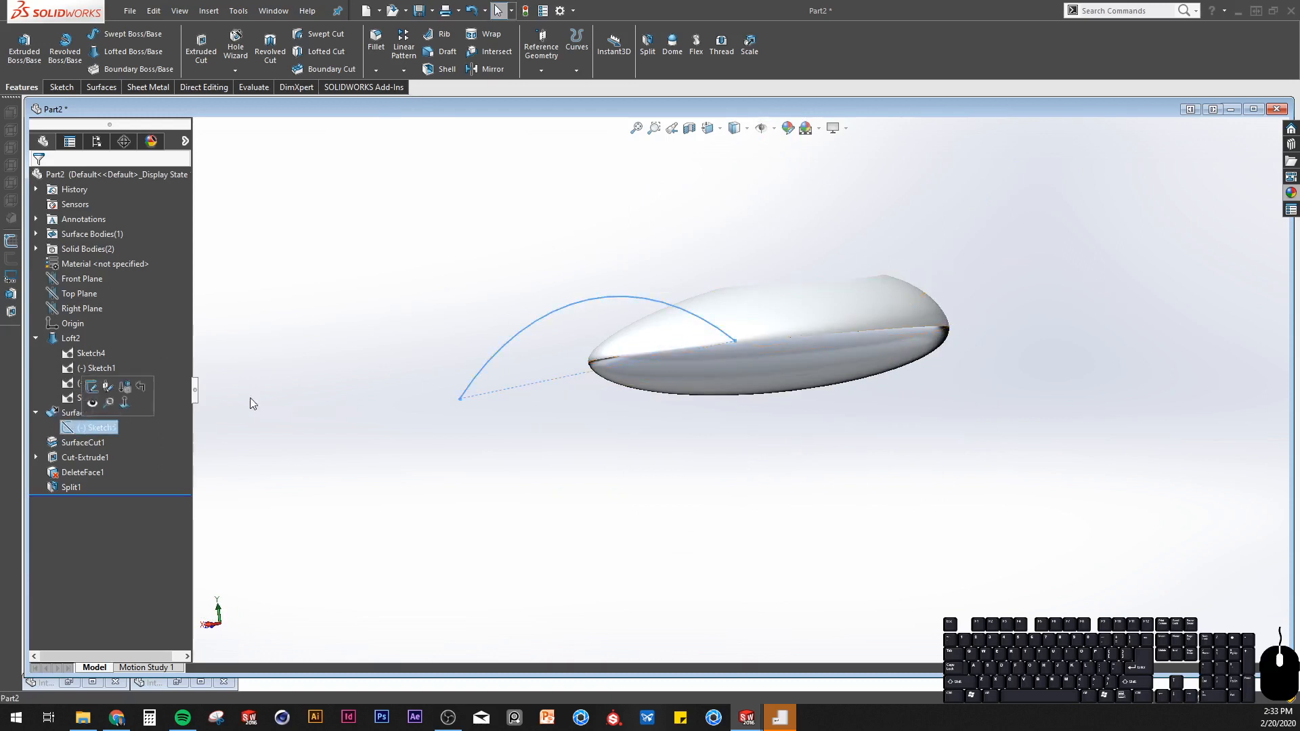
mouse_move(253, 403)
middle_down()
mouse_move(864, 328)
mouse_move(844, 354)
middle_up()
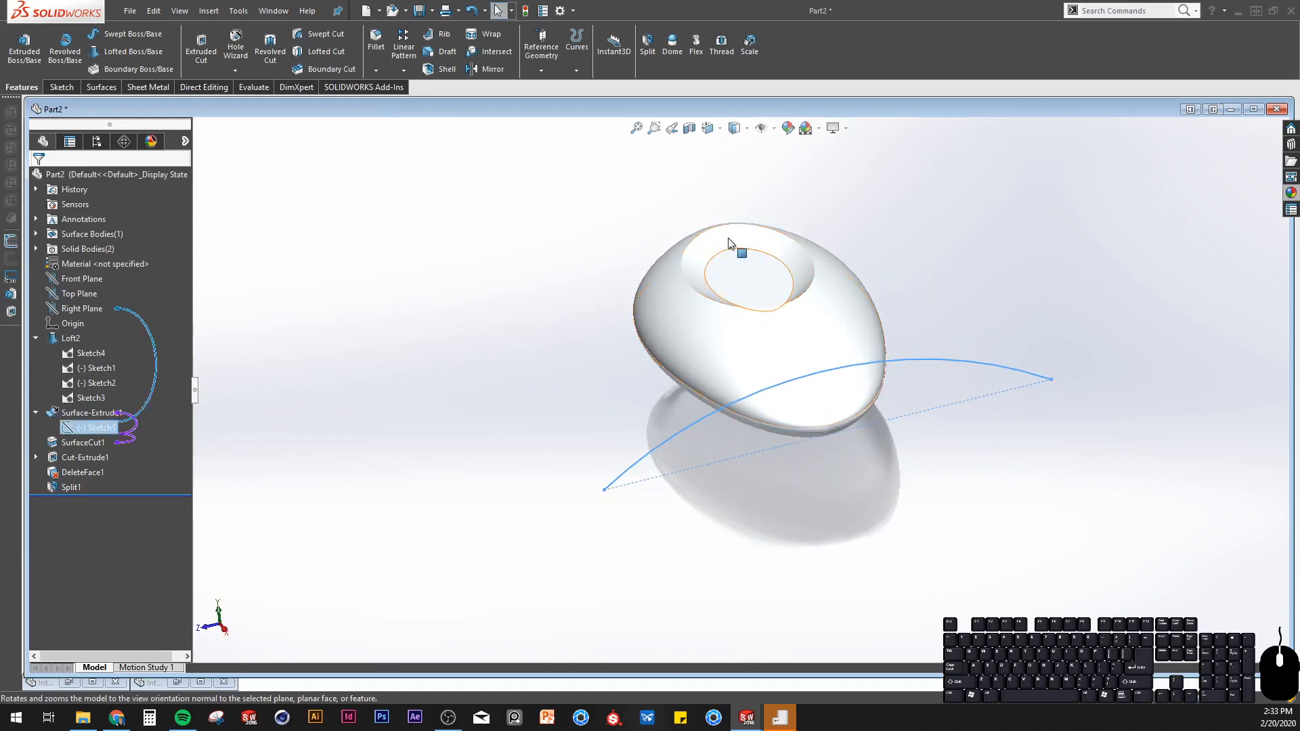
middle_drag(690, 289, 682, 488)
click(704, 320)
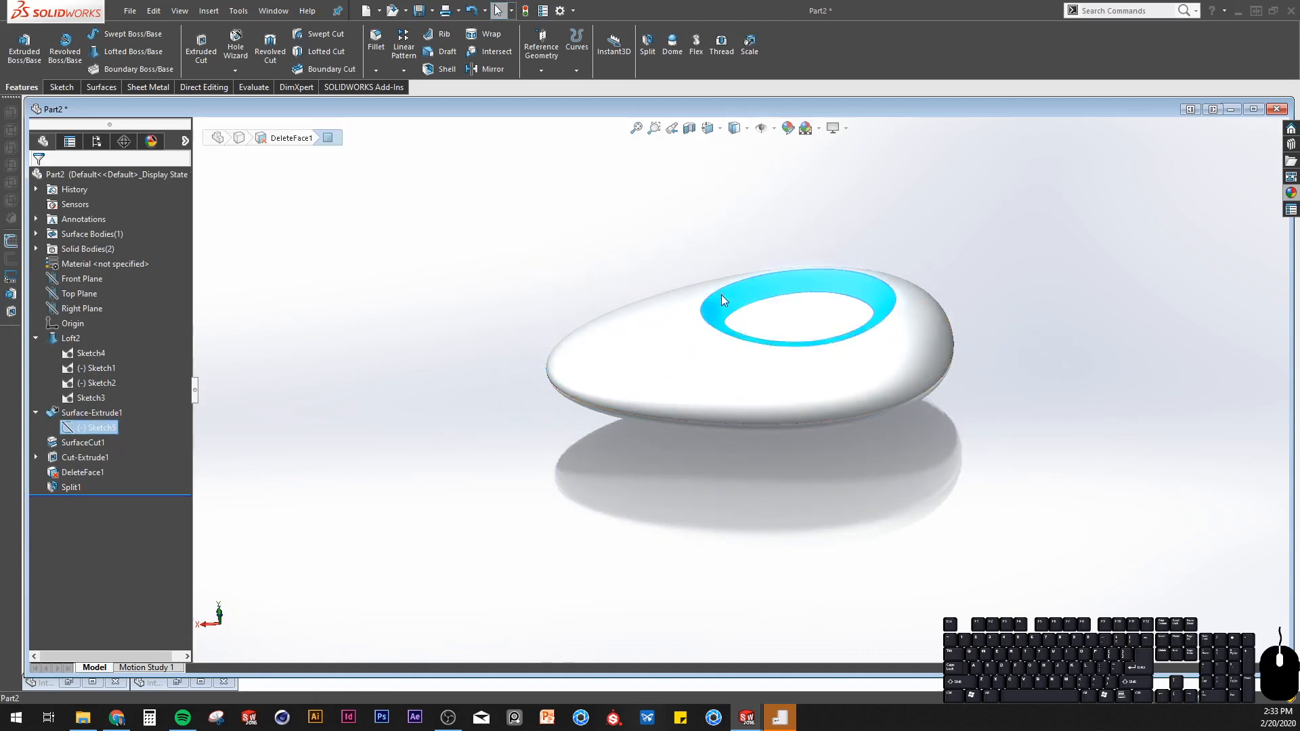
middle_drag(704, 319, 778, 377)
click(432, 371)
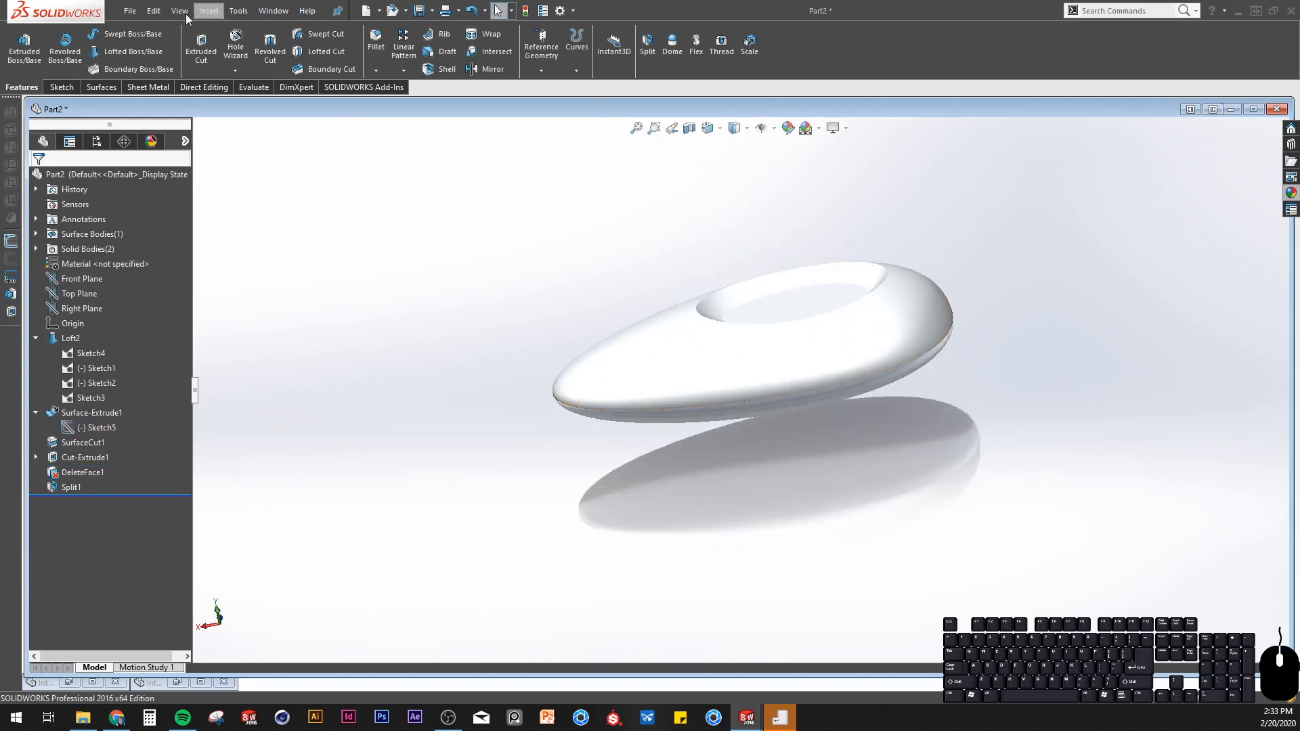
Create a new part and start a sketch on the Right Plane.
click(129, 11)
click(145, 28)
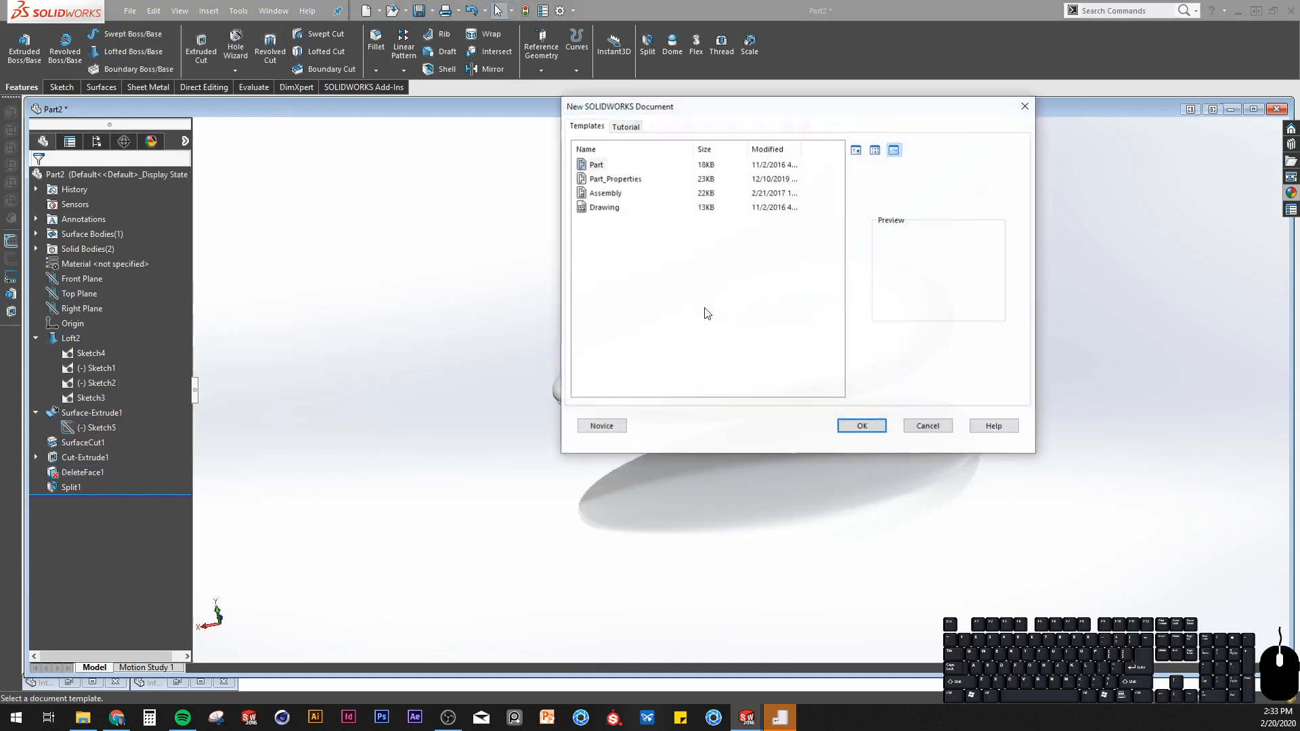
click(861, 425)
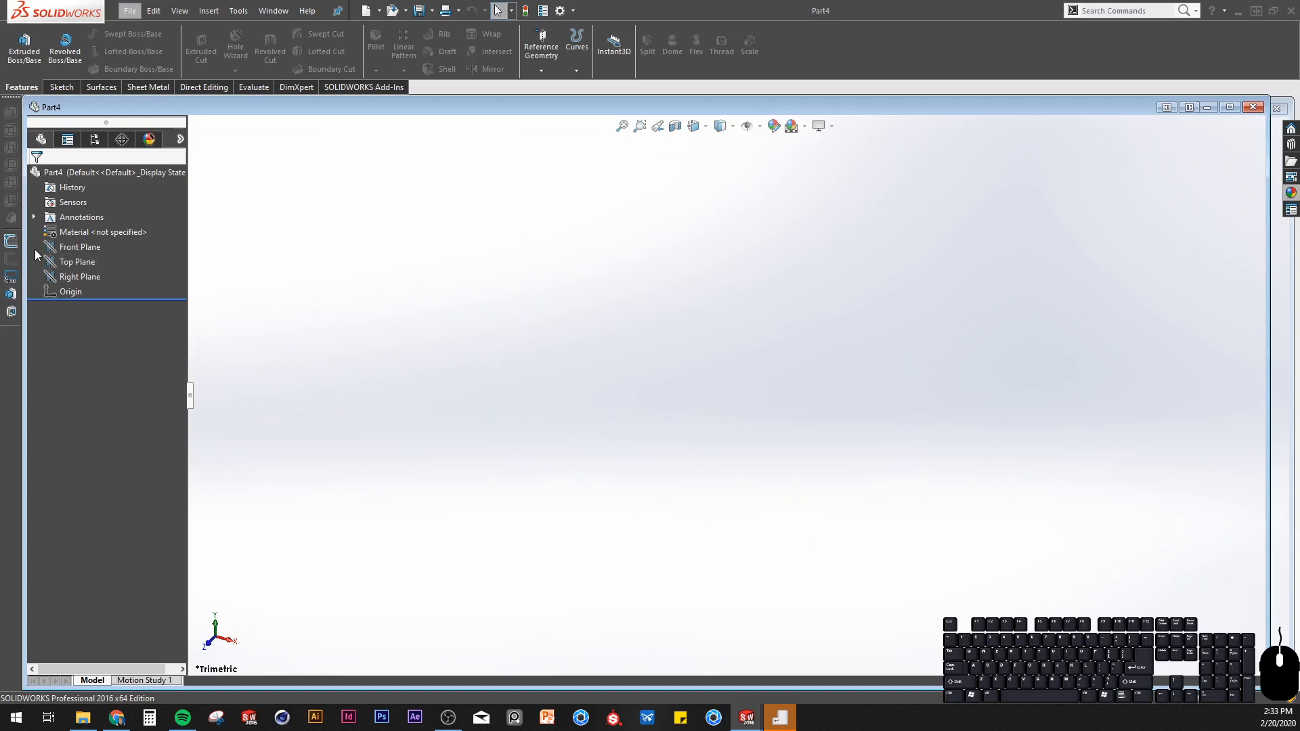
click(75, 248)
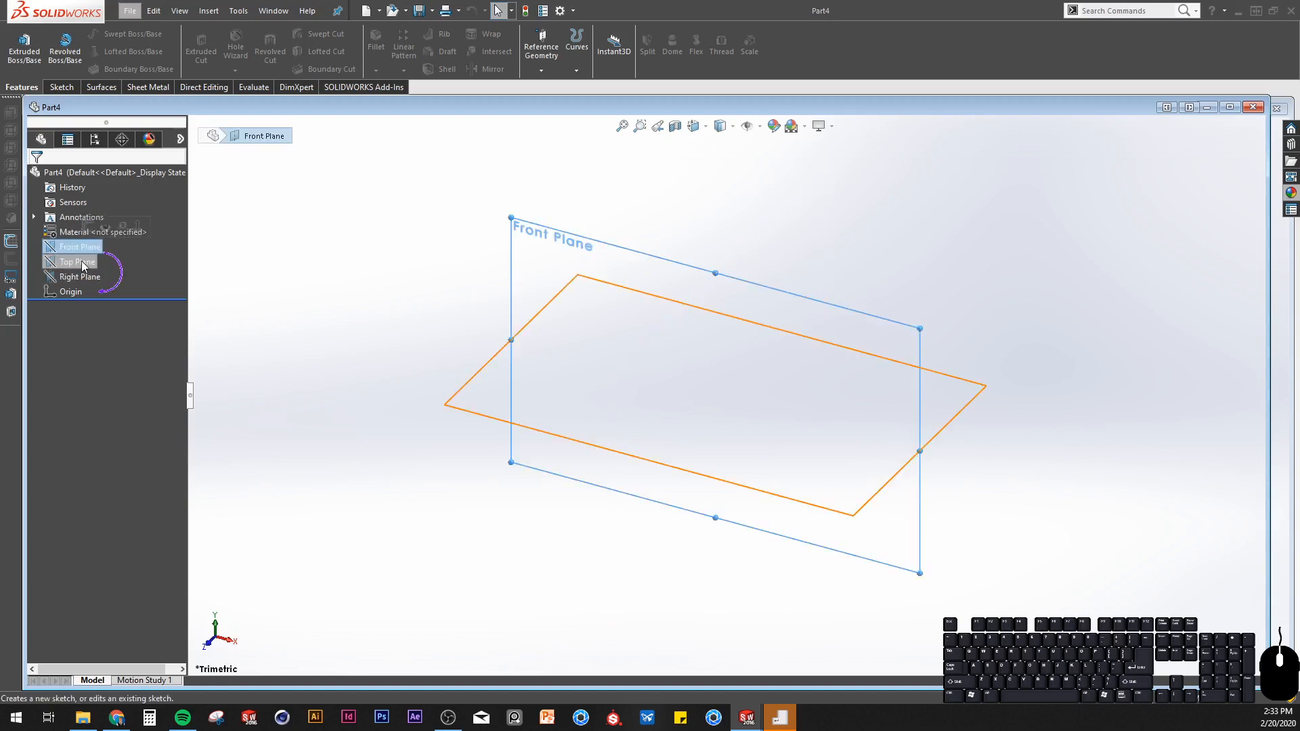
click(82, 276)
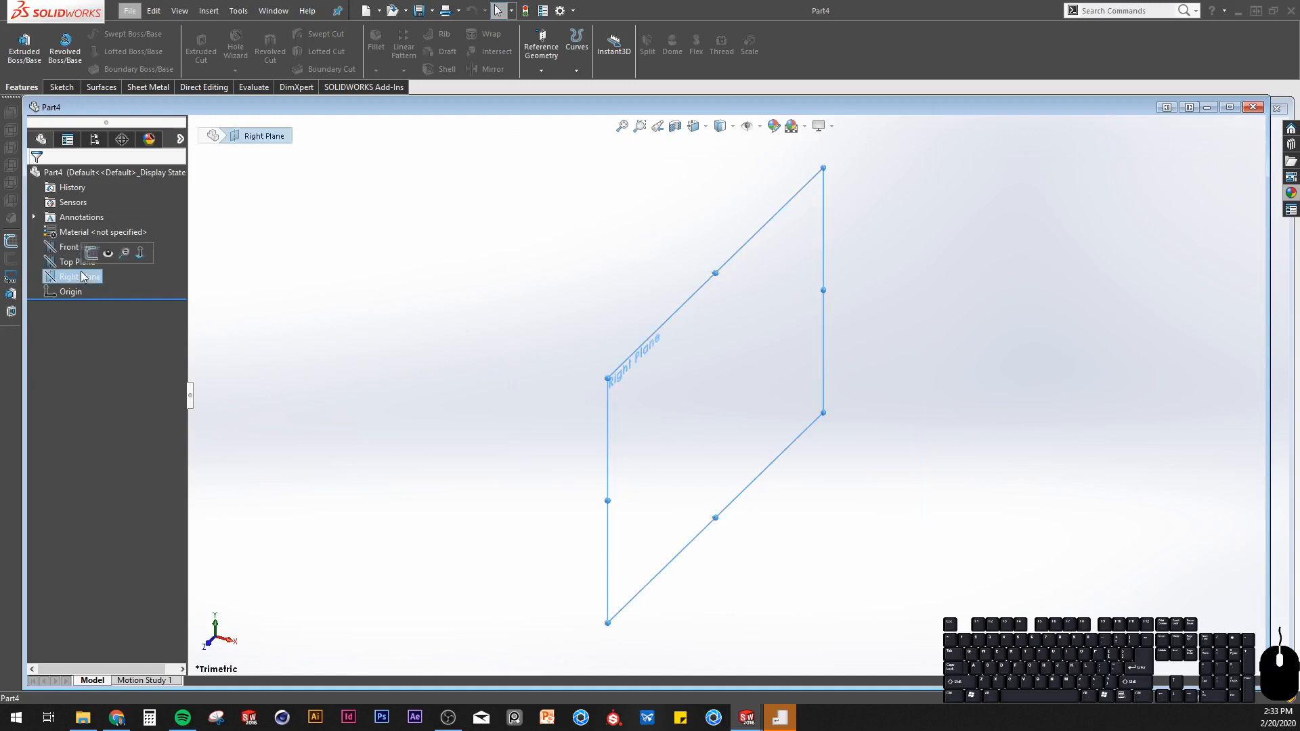
click(91, 250)
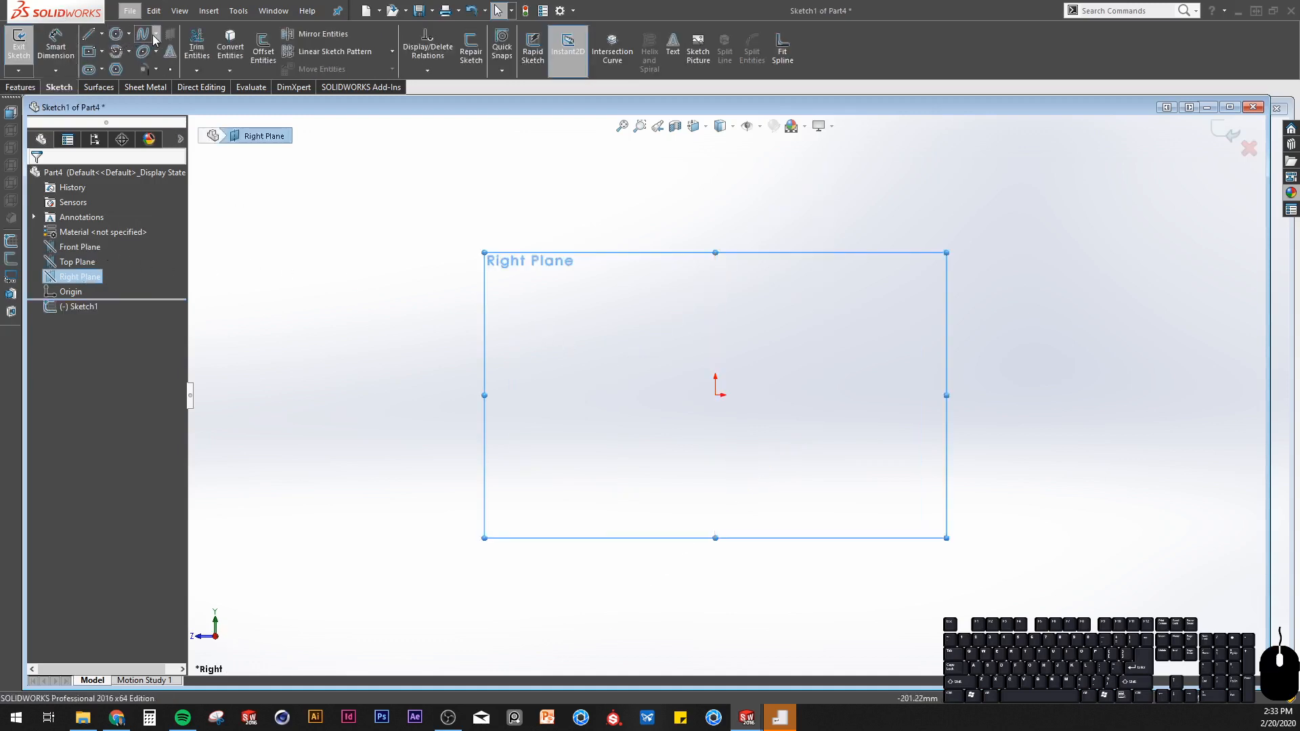
Draw a horizontal midpoint line about 168 mm long, centred on the origin.
click(87, 34)
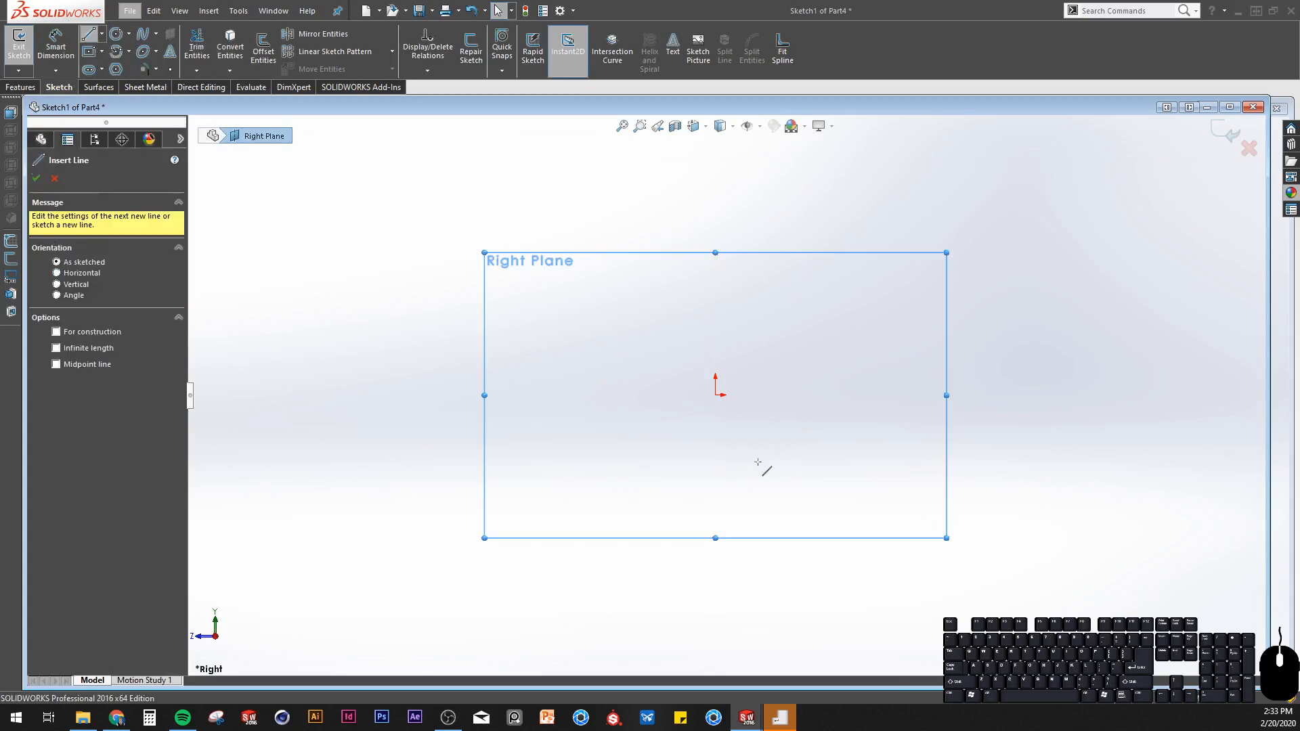
click(104, 39)
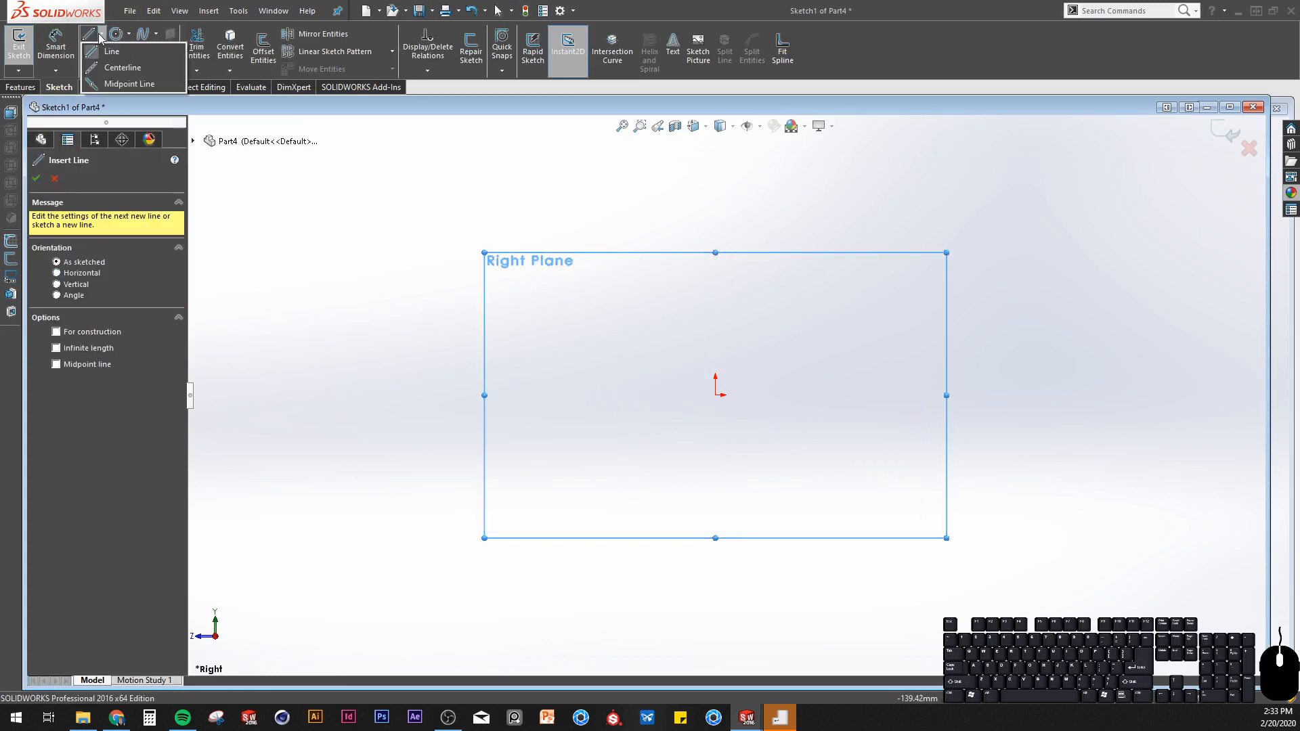
click(93, 35)
click(101, 35)
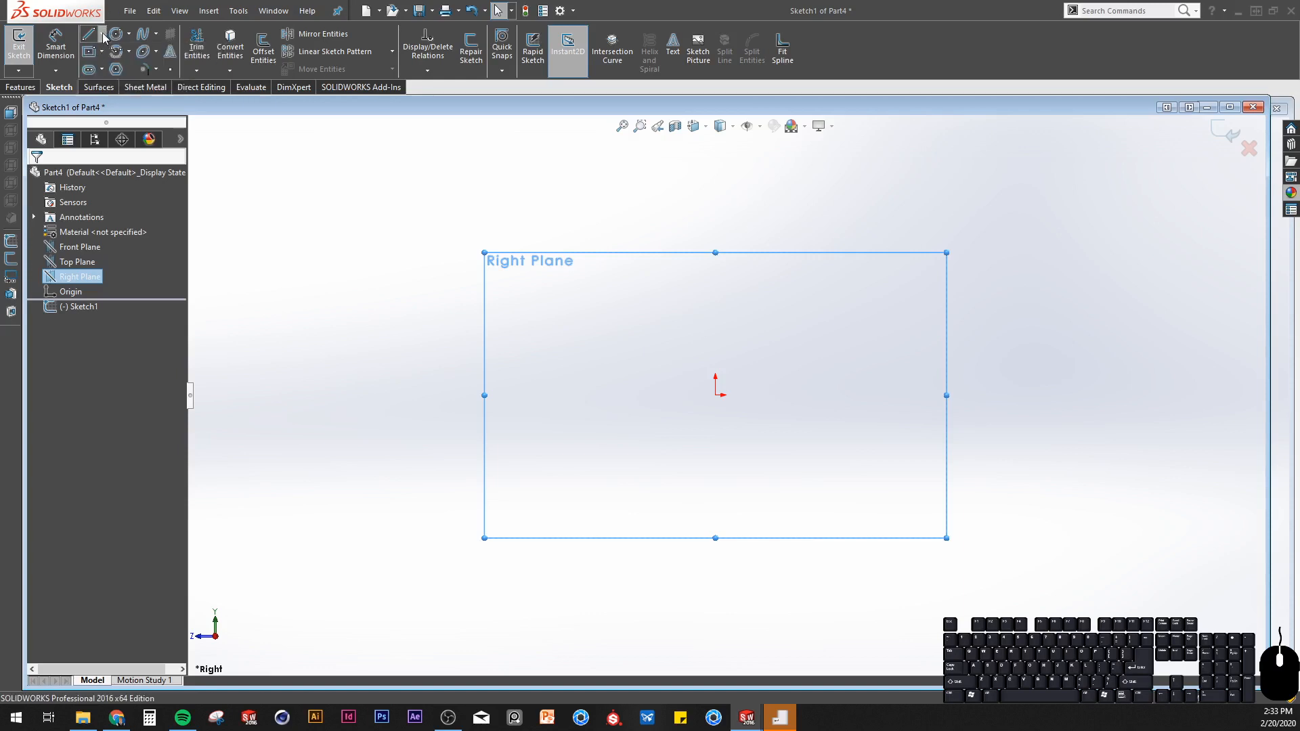
click(101, 35)
click(116, 84)
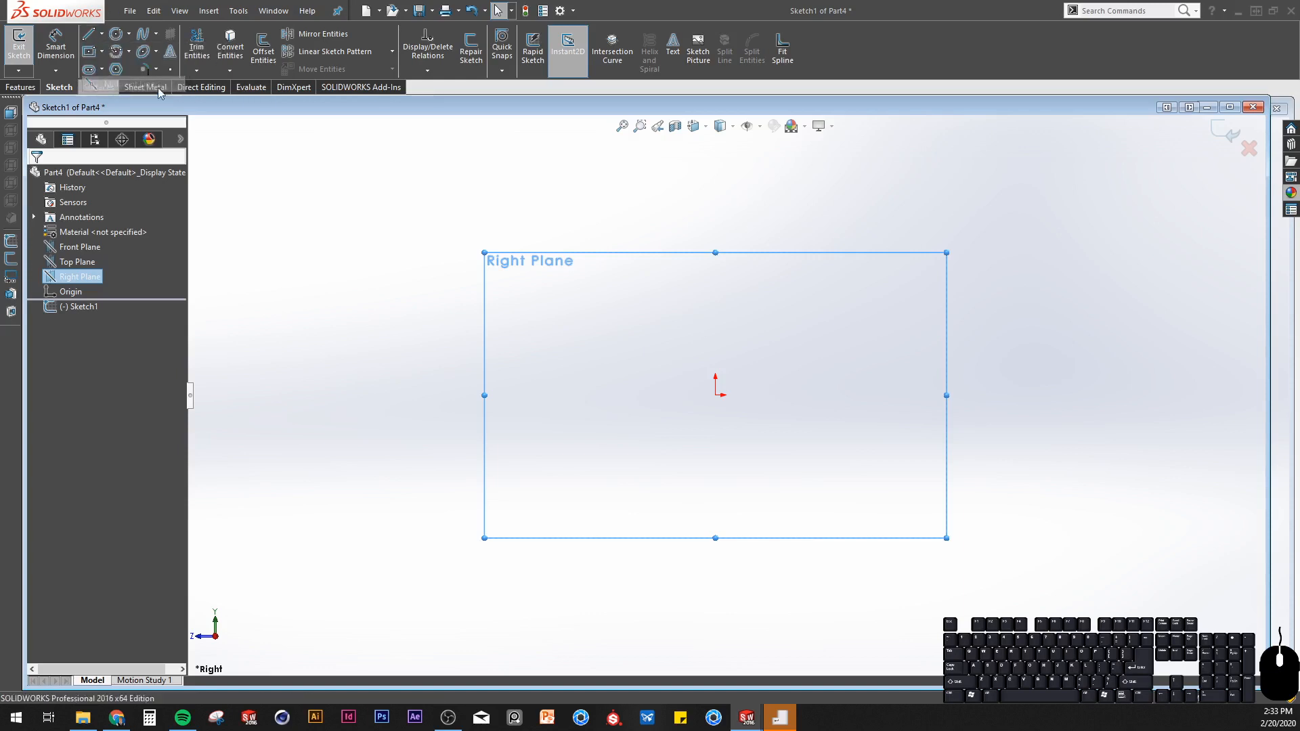
click(716, 395)
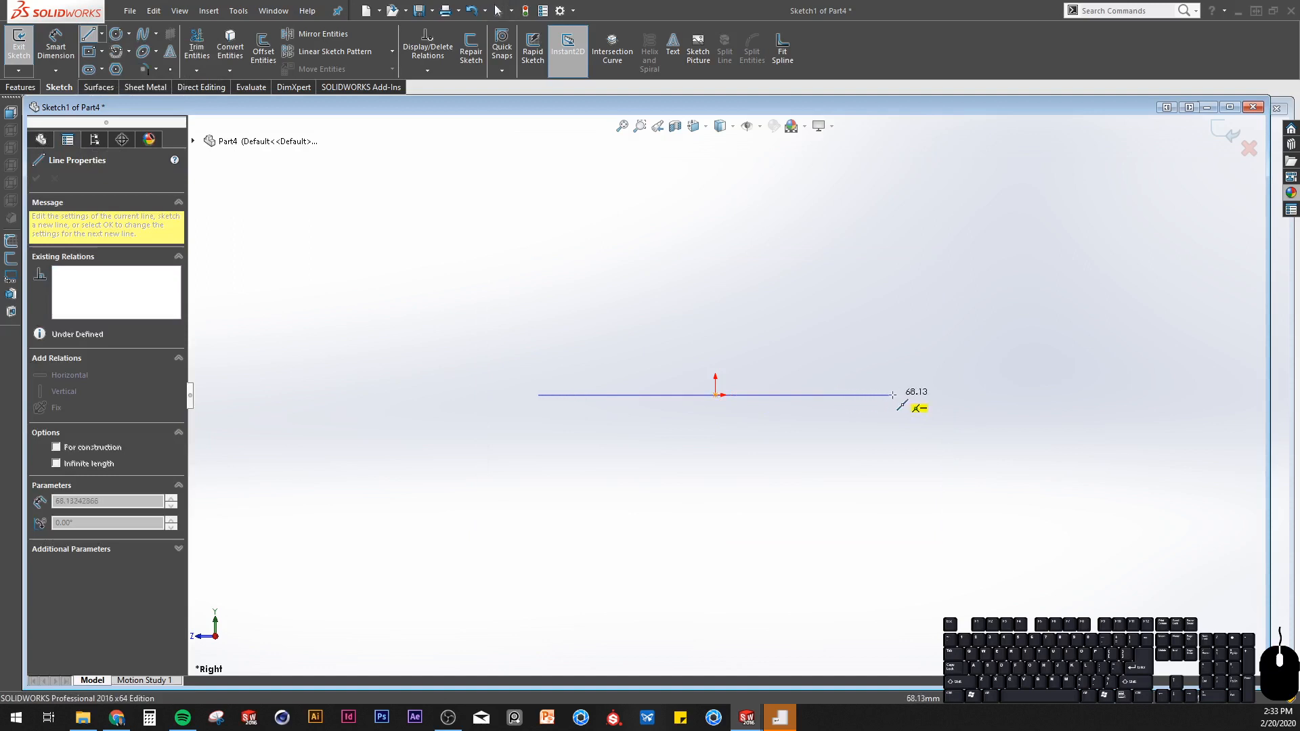
click(933, 395)
key(Escape)
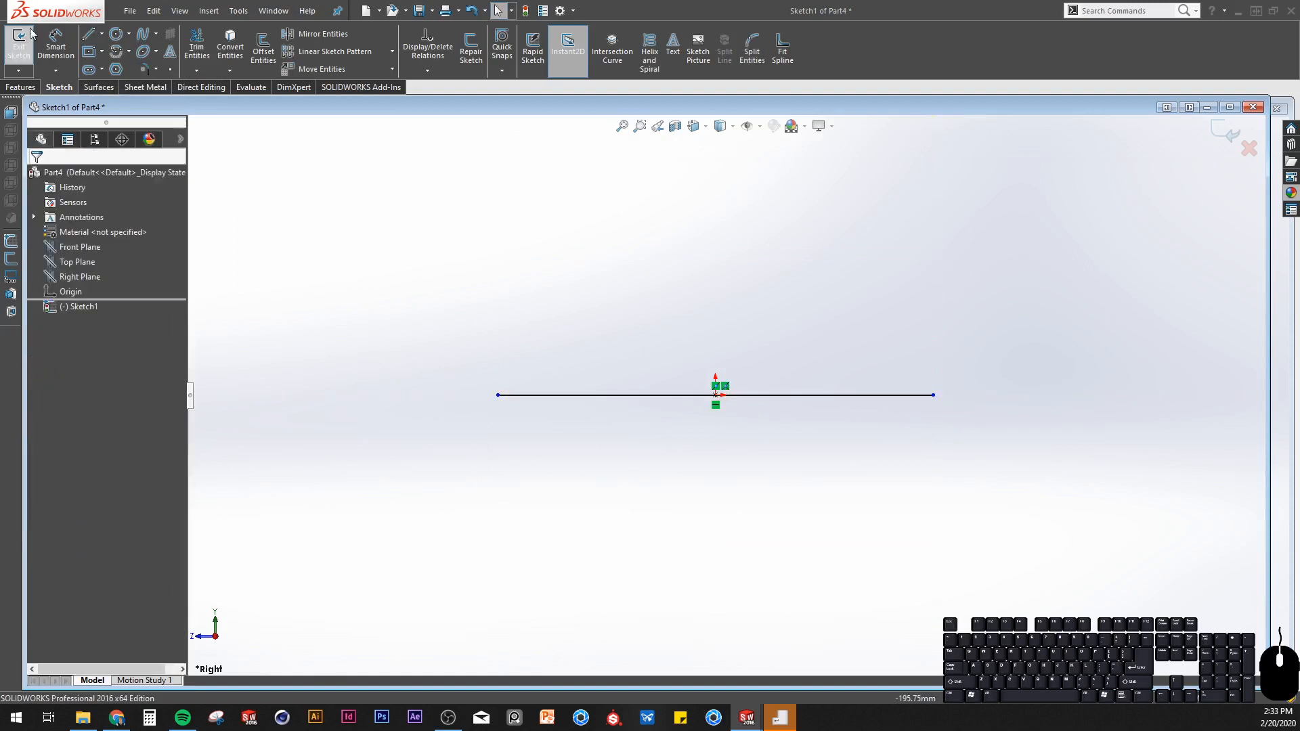
Dimension the horizontal line's length to 100 mm.
click(73, 47)
click(675, 396)
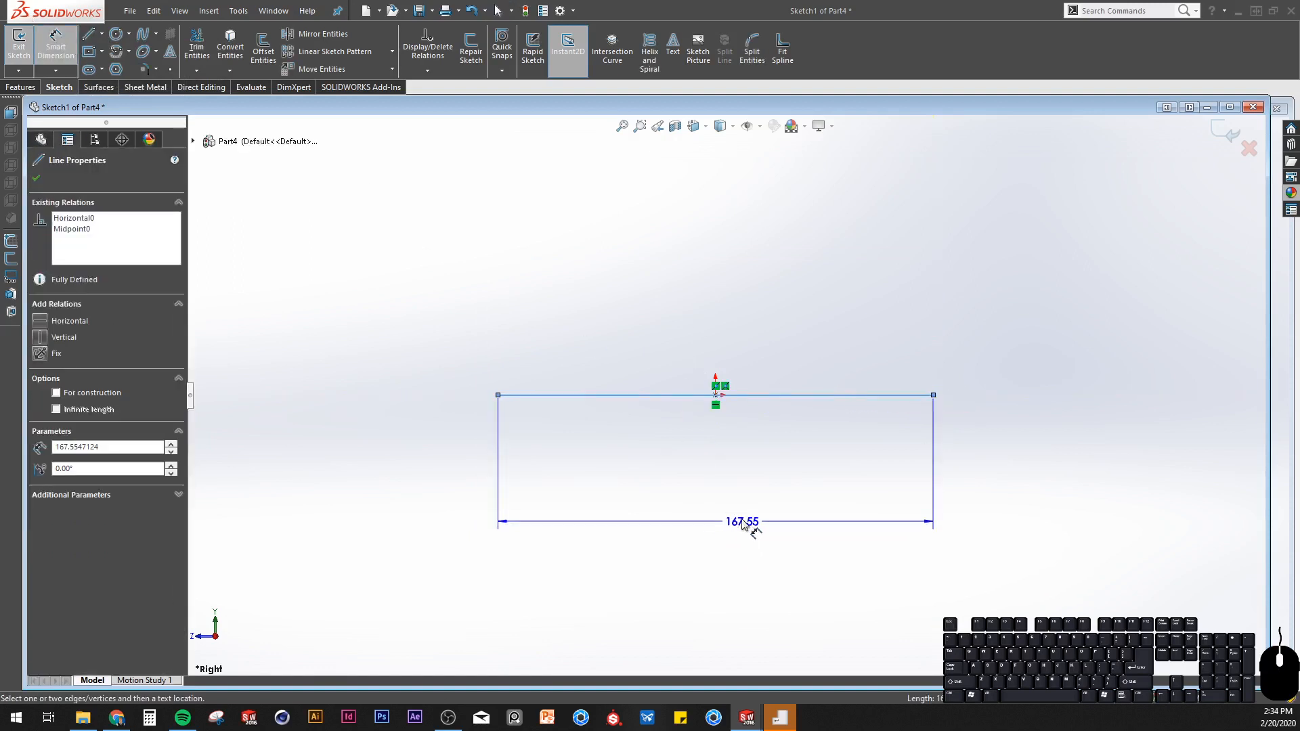
click(732, 502)
text(100)
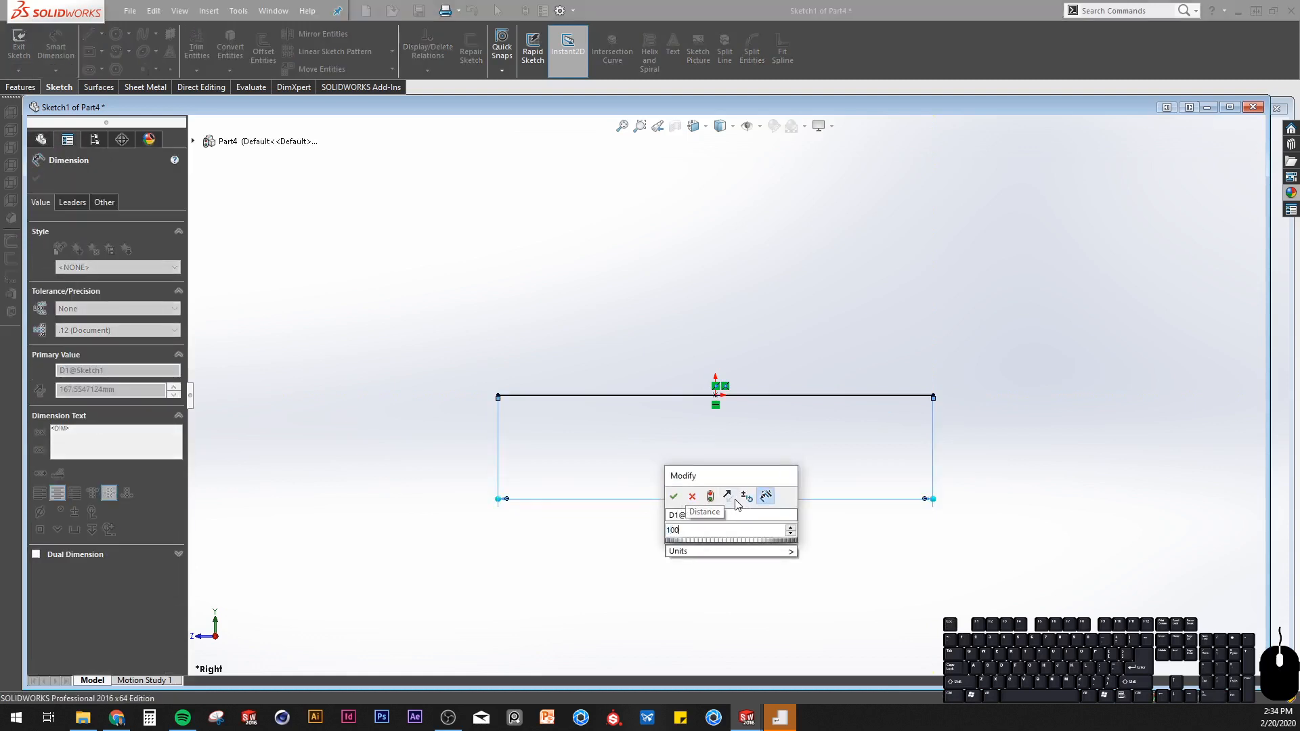
key(Return)
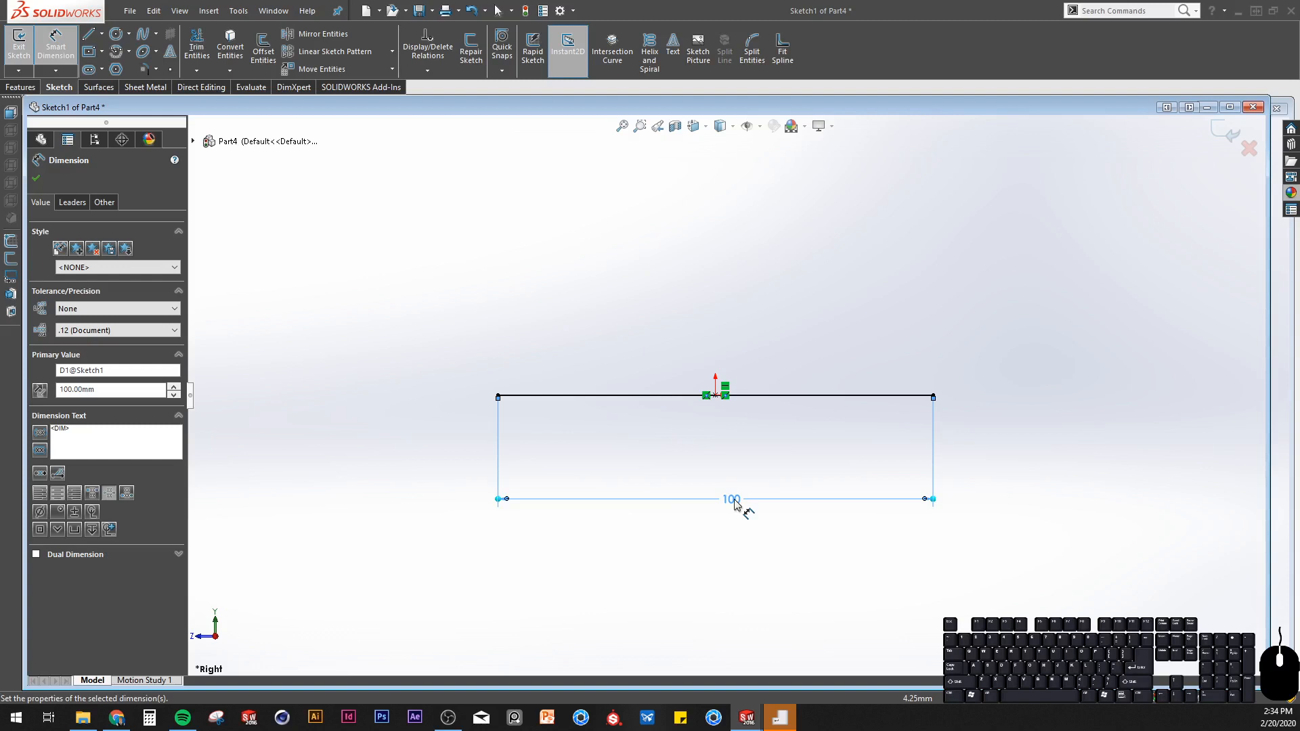
key(Escape)
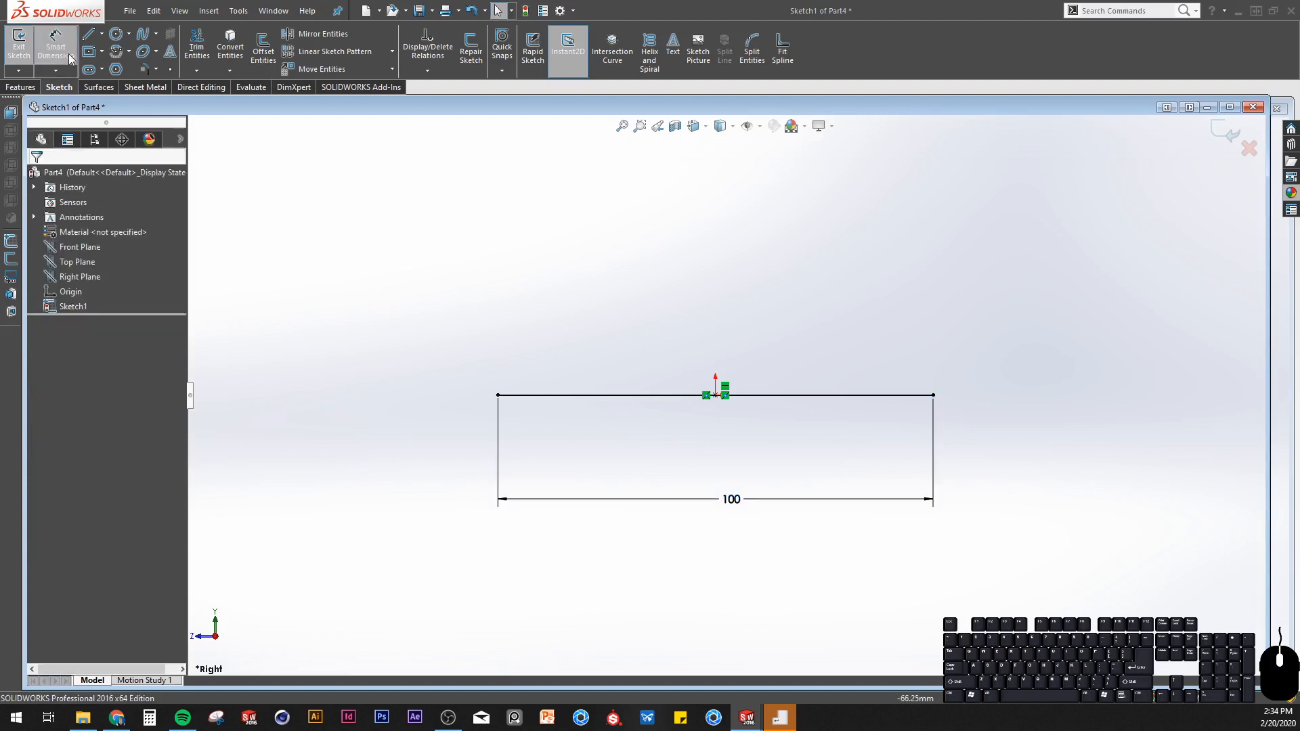
Sketch an arched spline from the line's left end through its right end, finishing slightly below and beyond it.
click(143, 36)
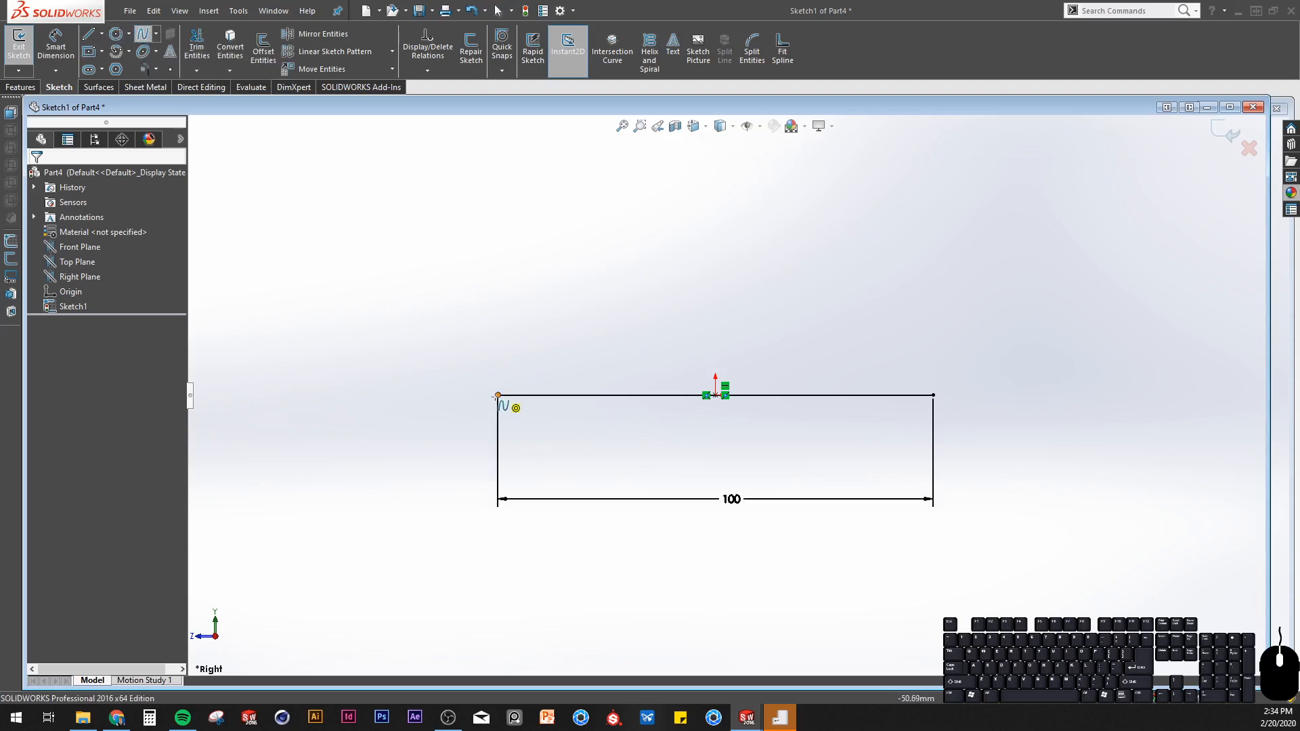
click(498, 395)
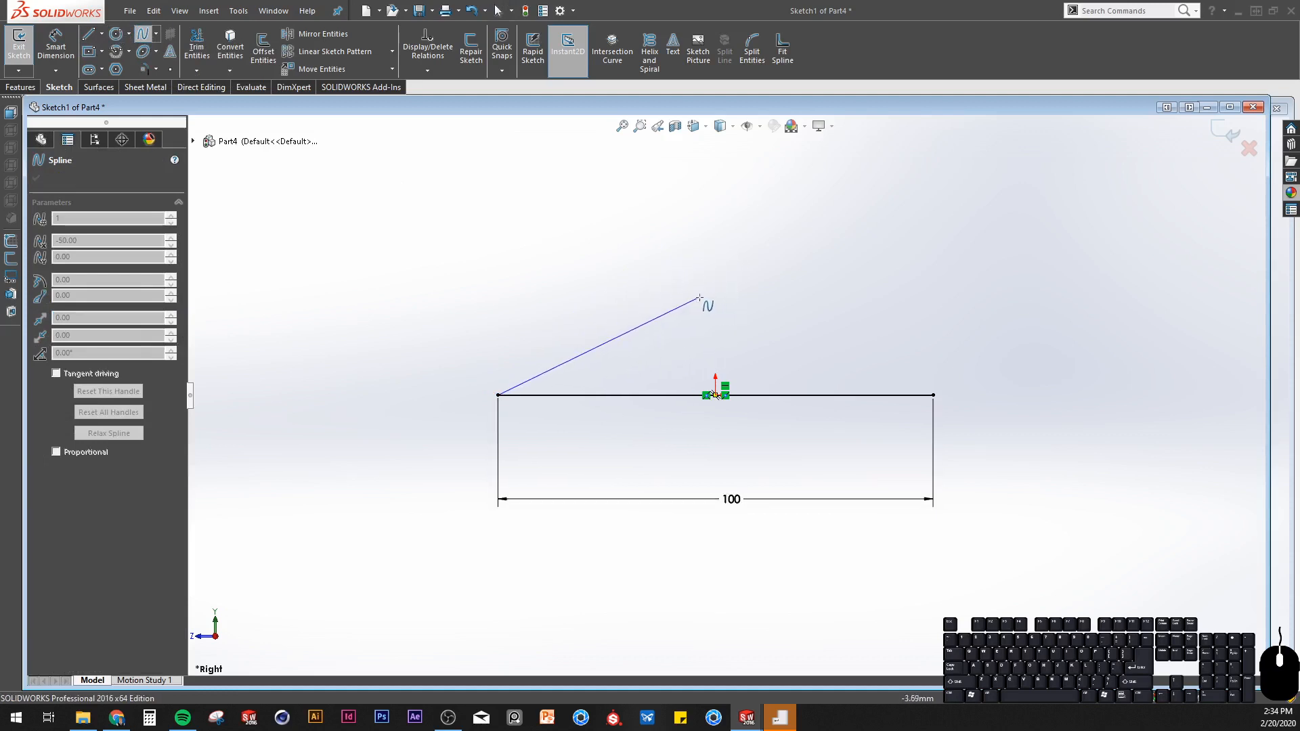
click(933, 395)
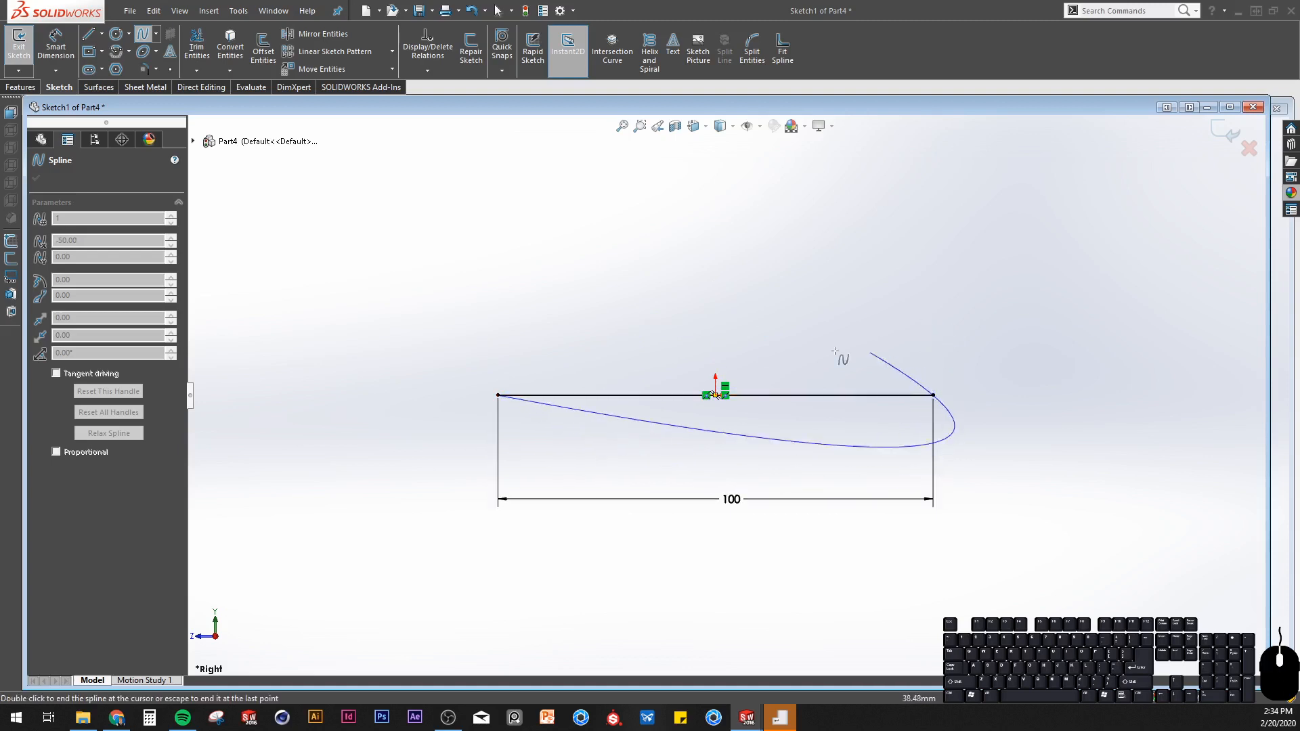
double_click(958, 435)
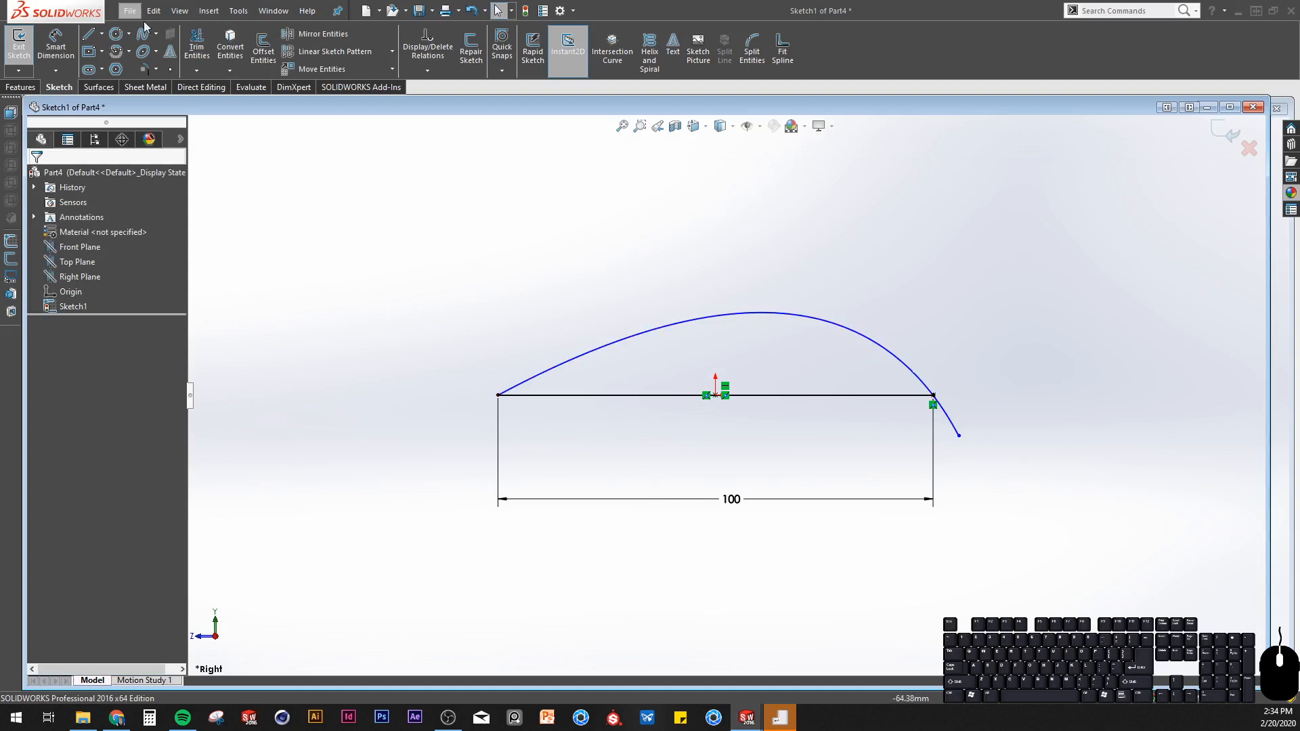
Trim the spline's overhang past the right end of the 100 mm line.
click(196, 48)
drag(952, 386, 948, 445)
key(Escape)
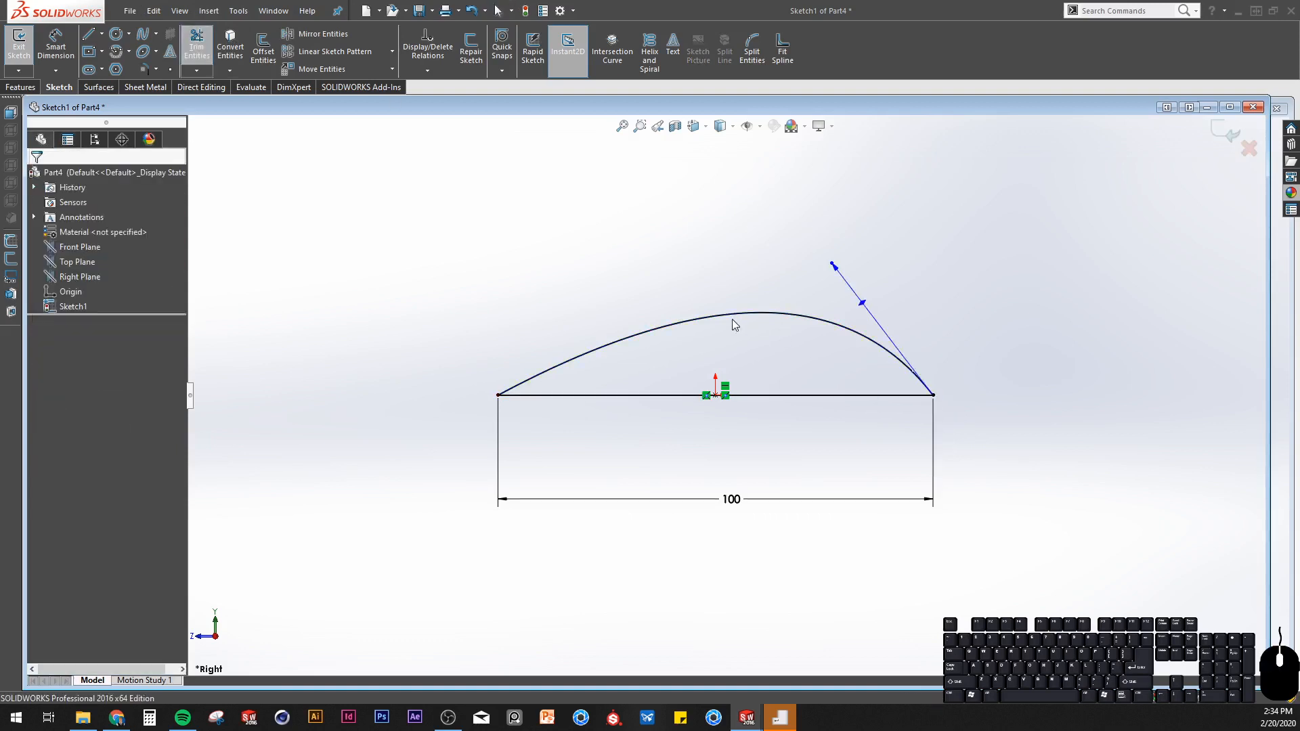
Pull the spline's tangent handles upright at both ends and give each a Vertical relation.
click(733, 315)
drag(570, 327, 498, 313)
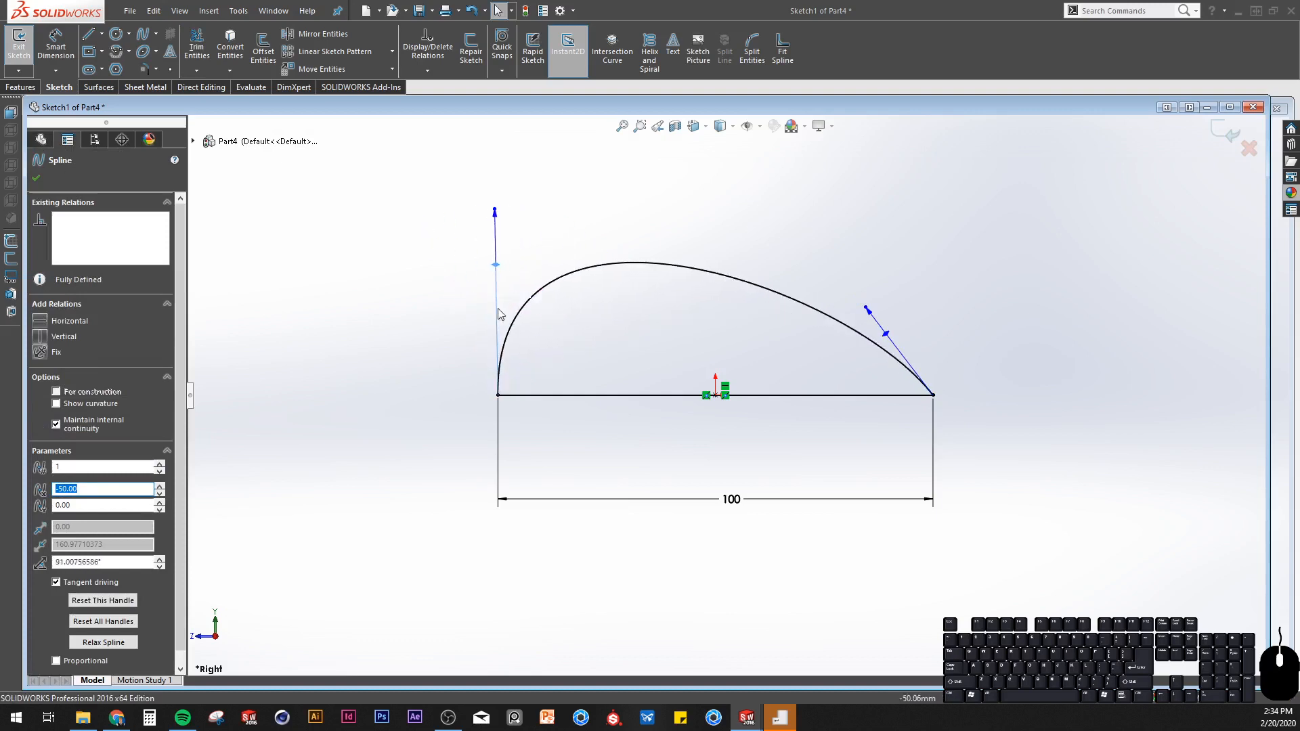
click(42, 344)
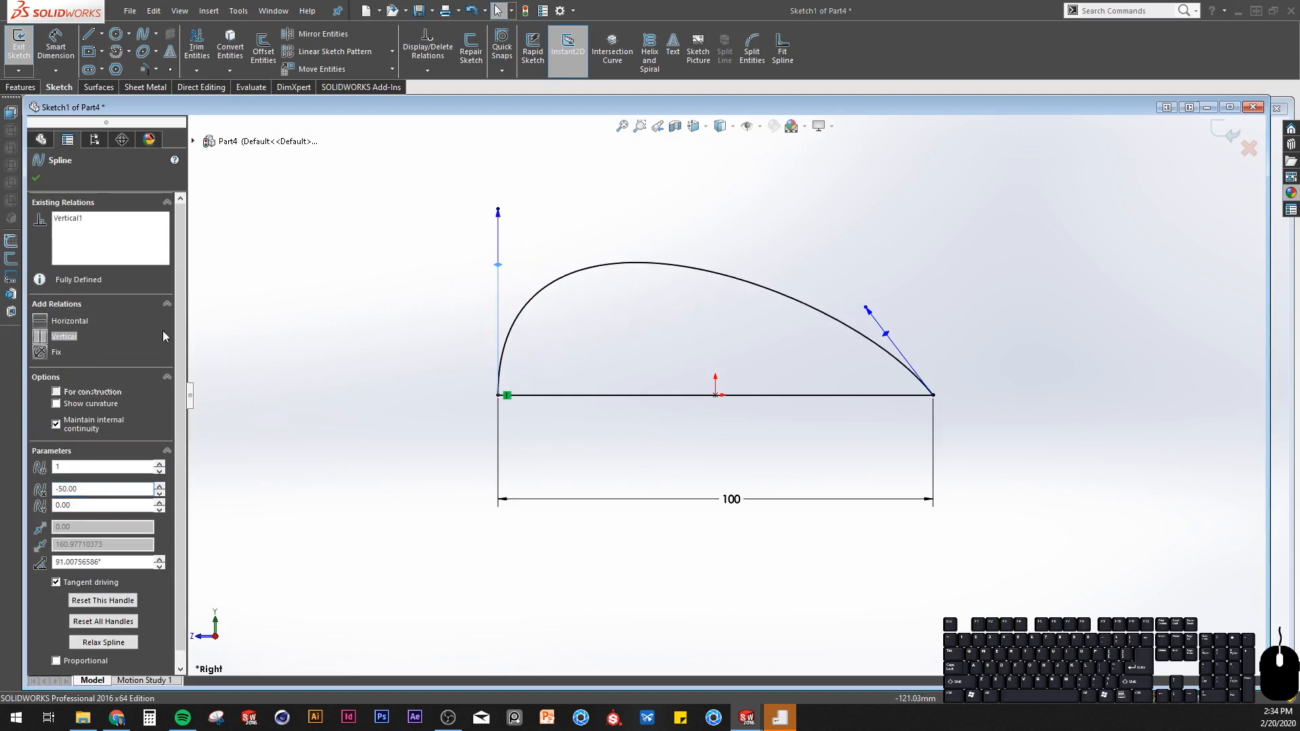
drag(885, 334, 932, 321)
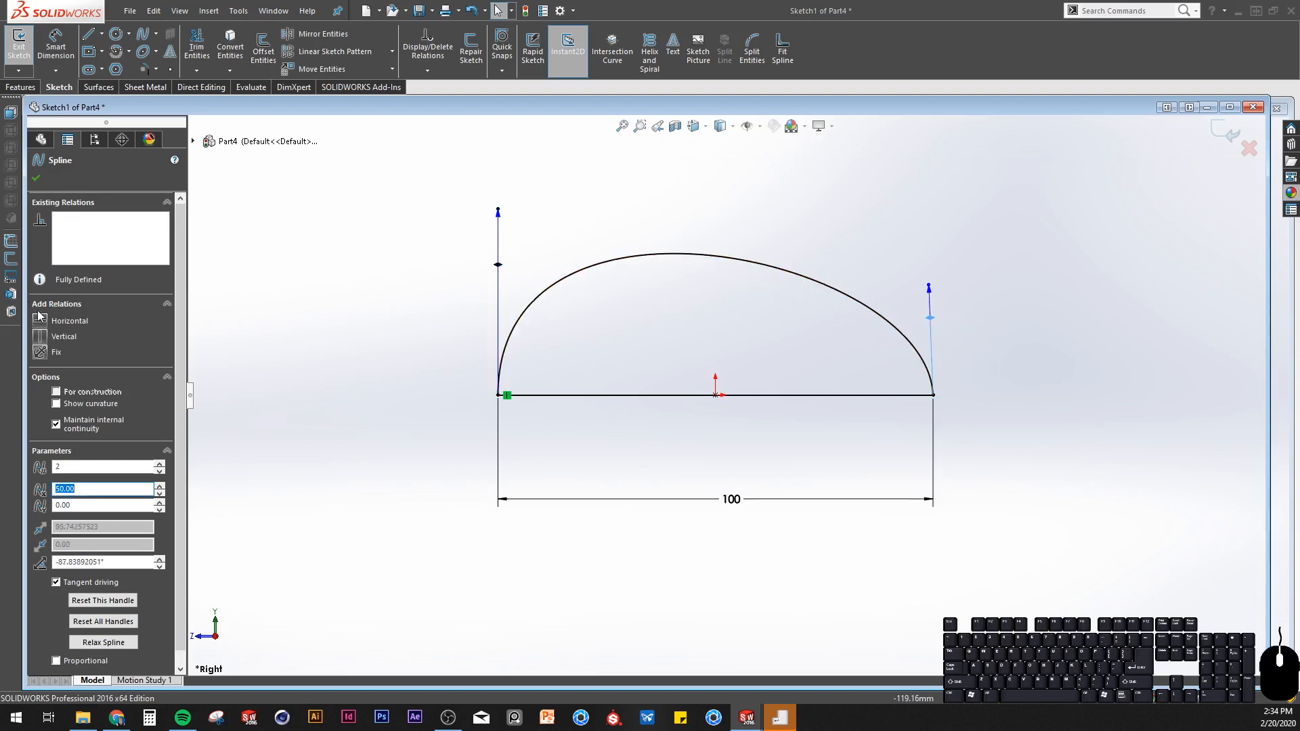
click(64, 336)
click(465, 272)
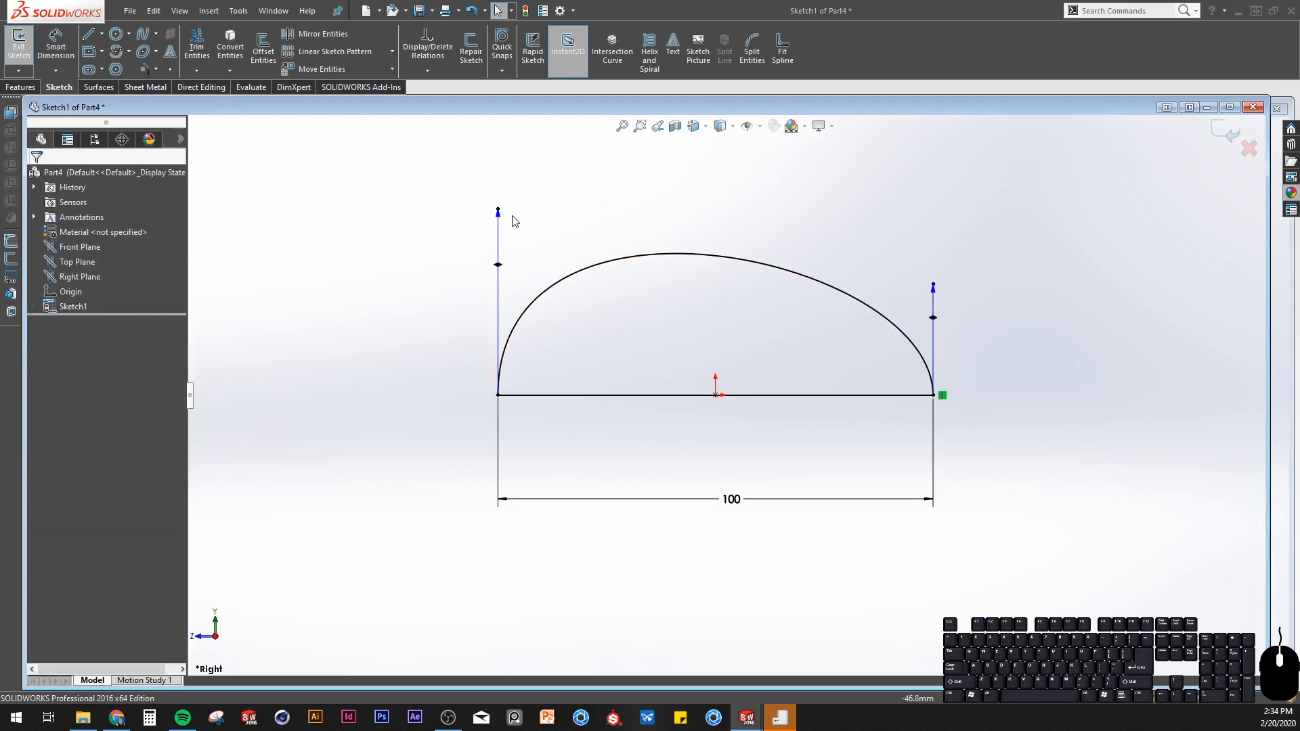
Flatten the arch by reducing the spline's tangent weights to about 79 at point 1 and 42 at point 2, and finish the sketch.
drag(498, 215, 498, 310)
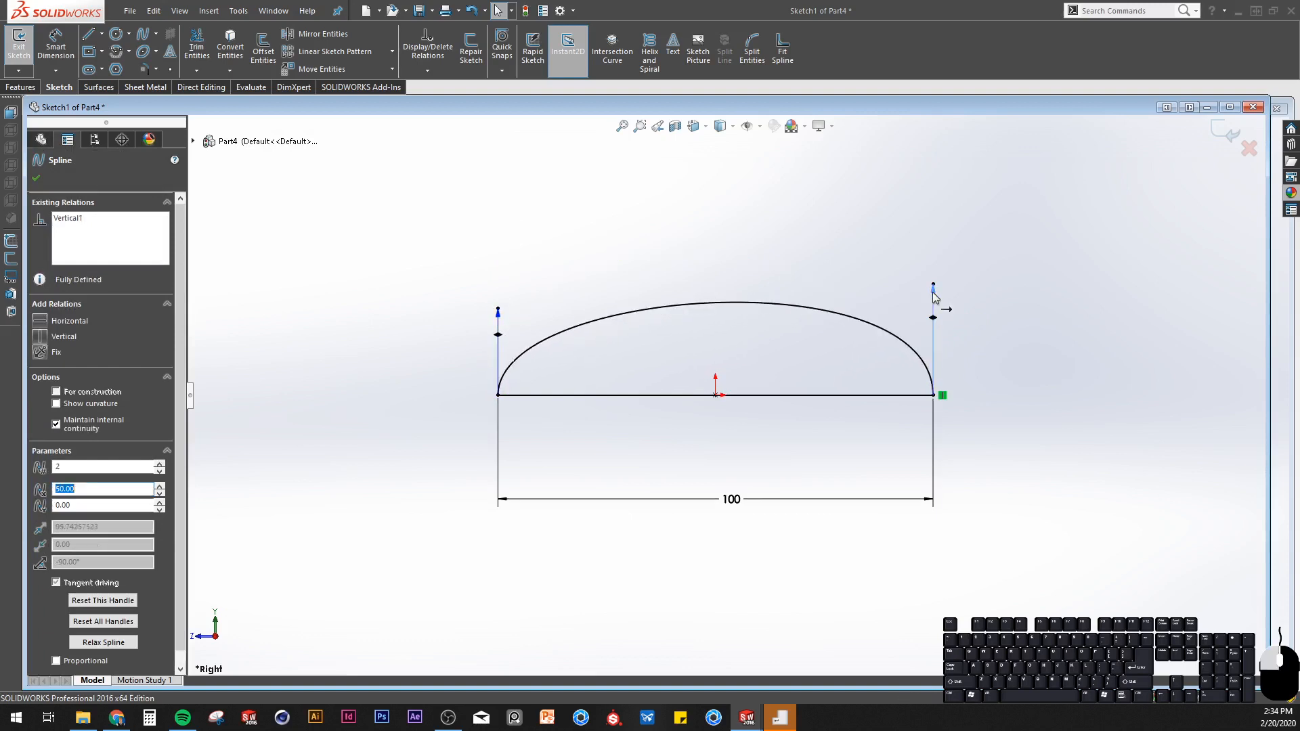
drag(933, 288, 936, 346)
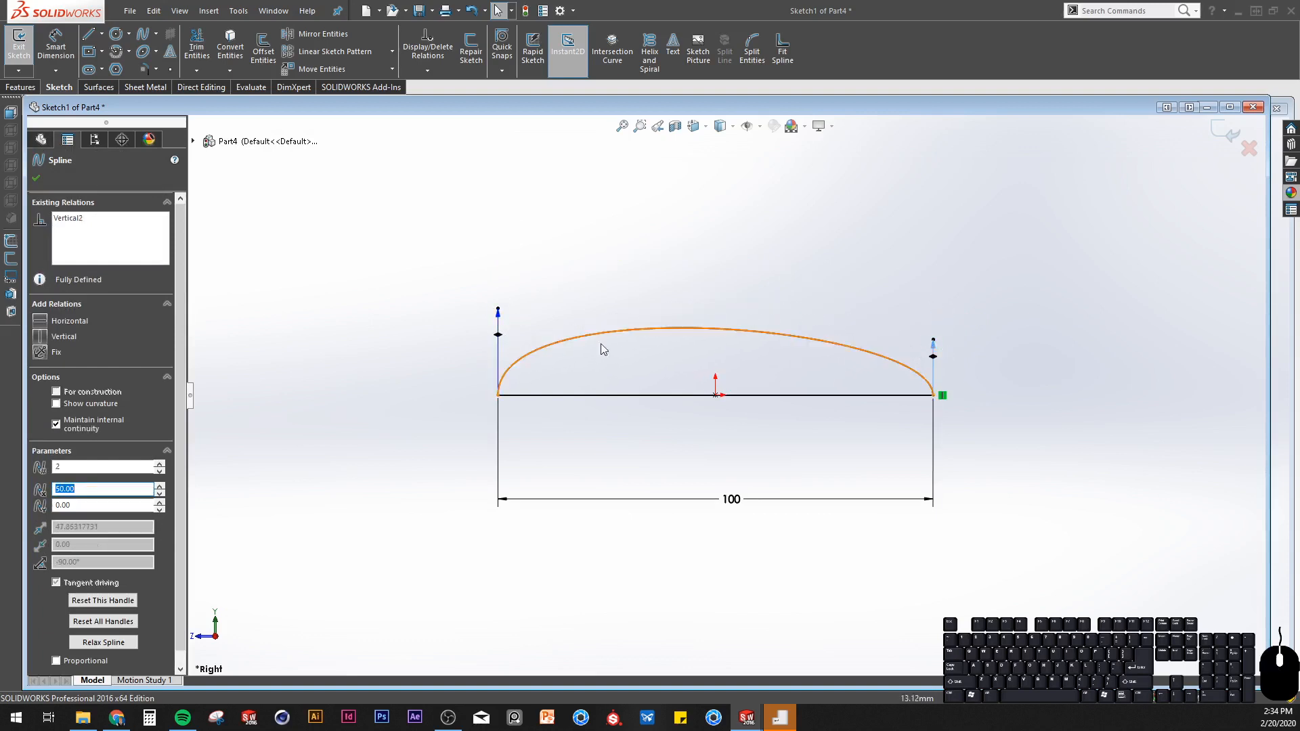
click(501, 323)
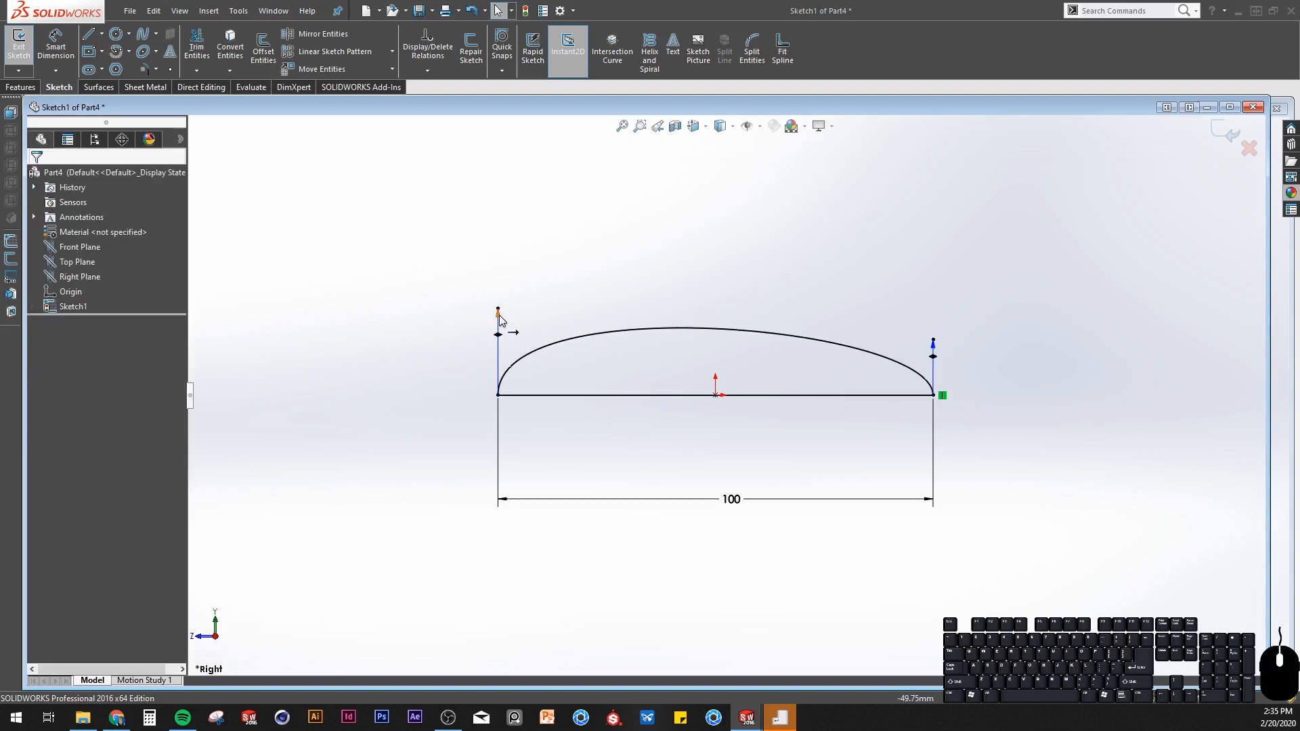
drag(499, 315, 504, 306)
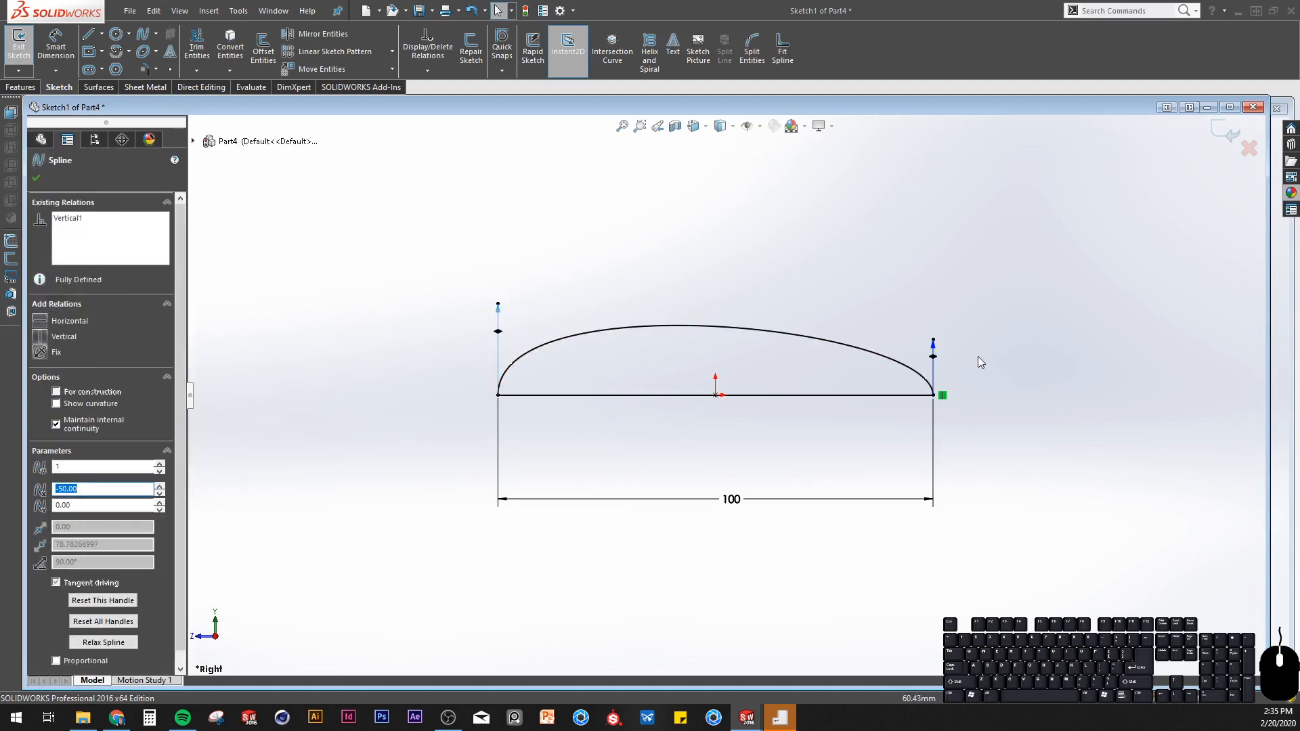
click(1216, 135)
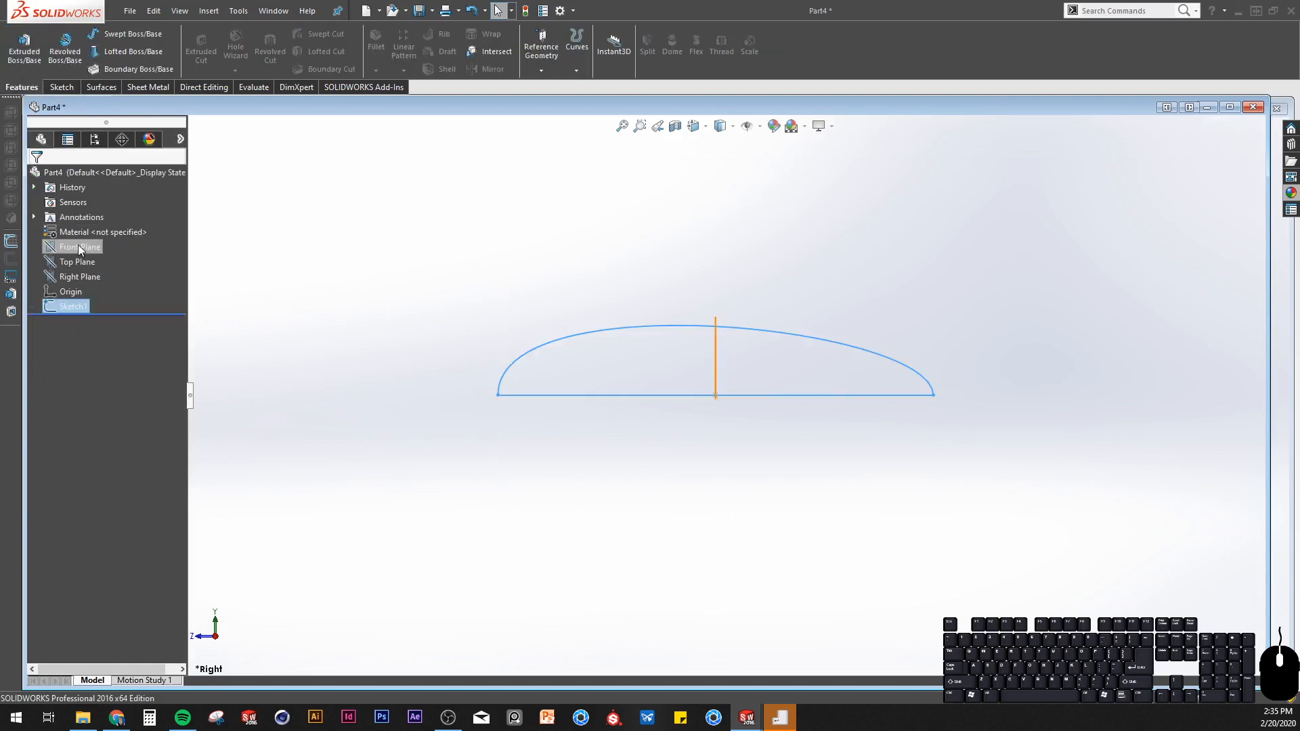
Start a second sketch on the Right Plane and draw a straight two-point spline between the ends of the 100 mm line.
click(78, 275)
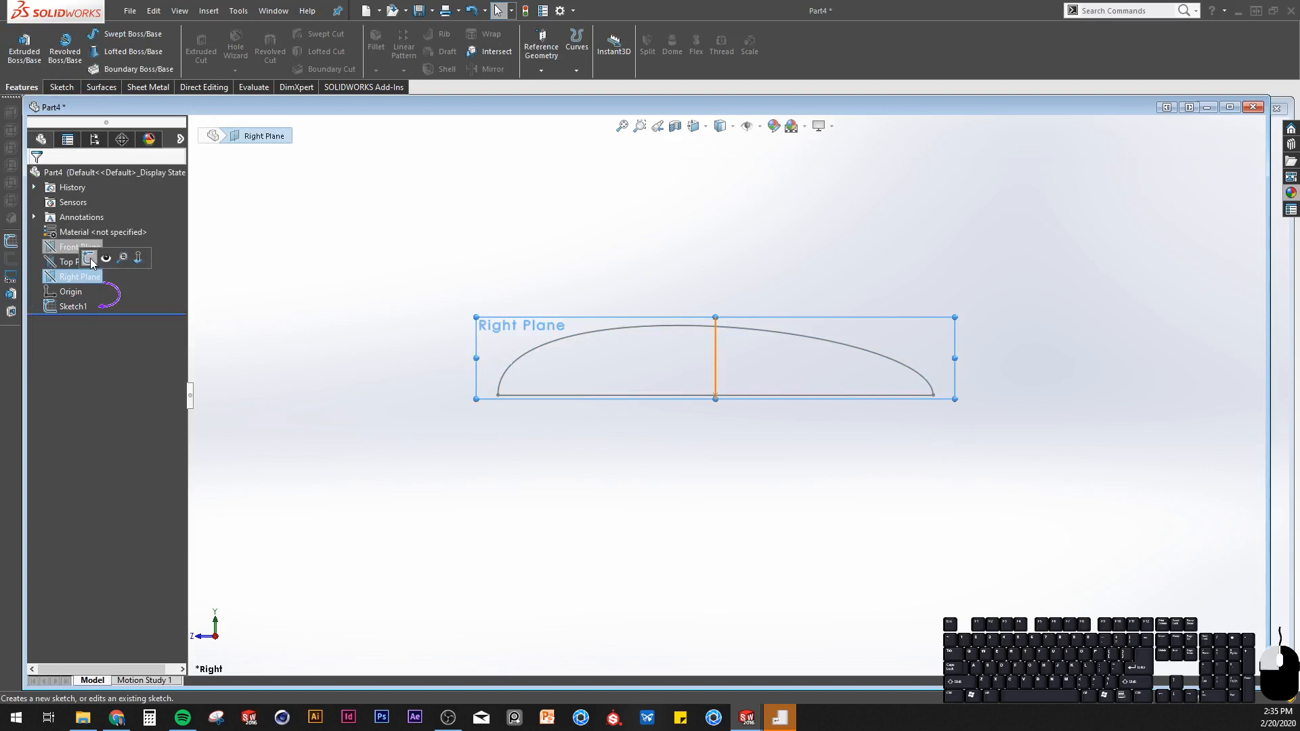
click(90, 258)
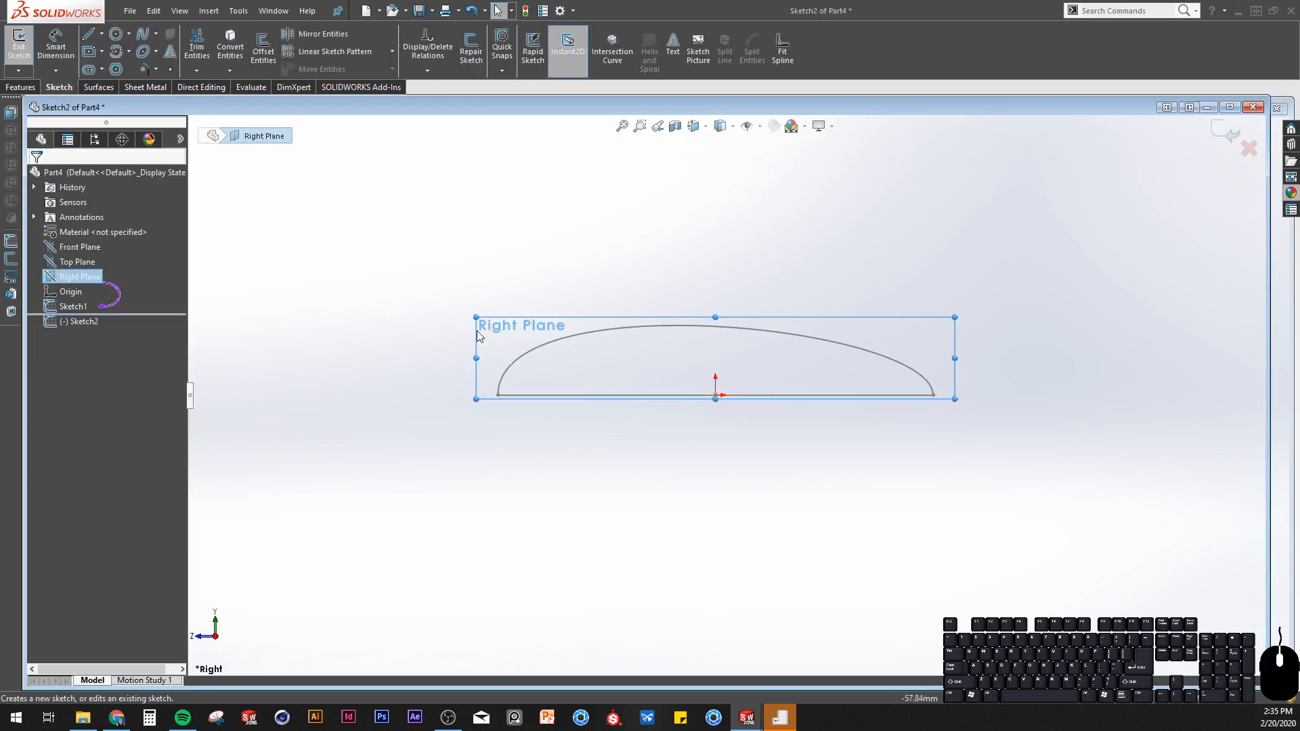
click(142, 38)
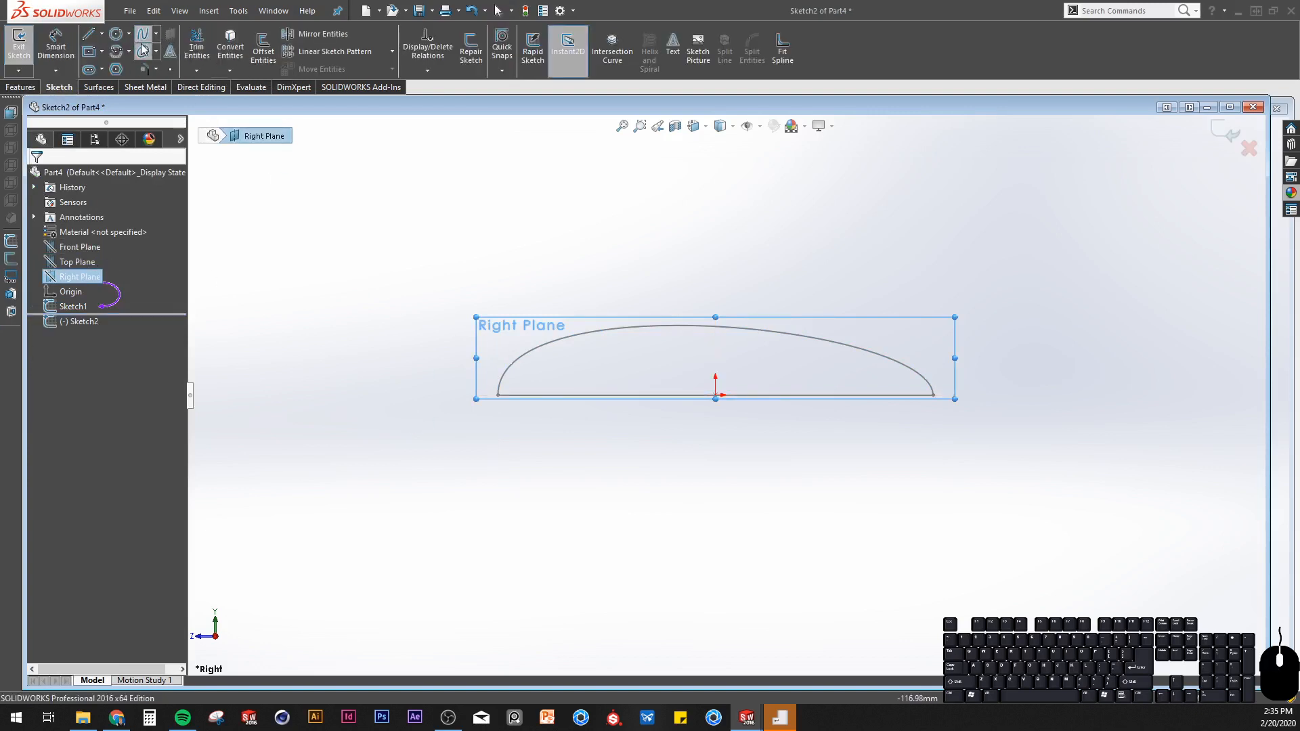
click(498, 394)
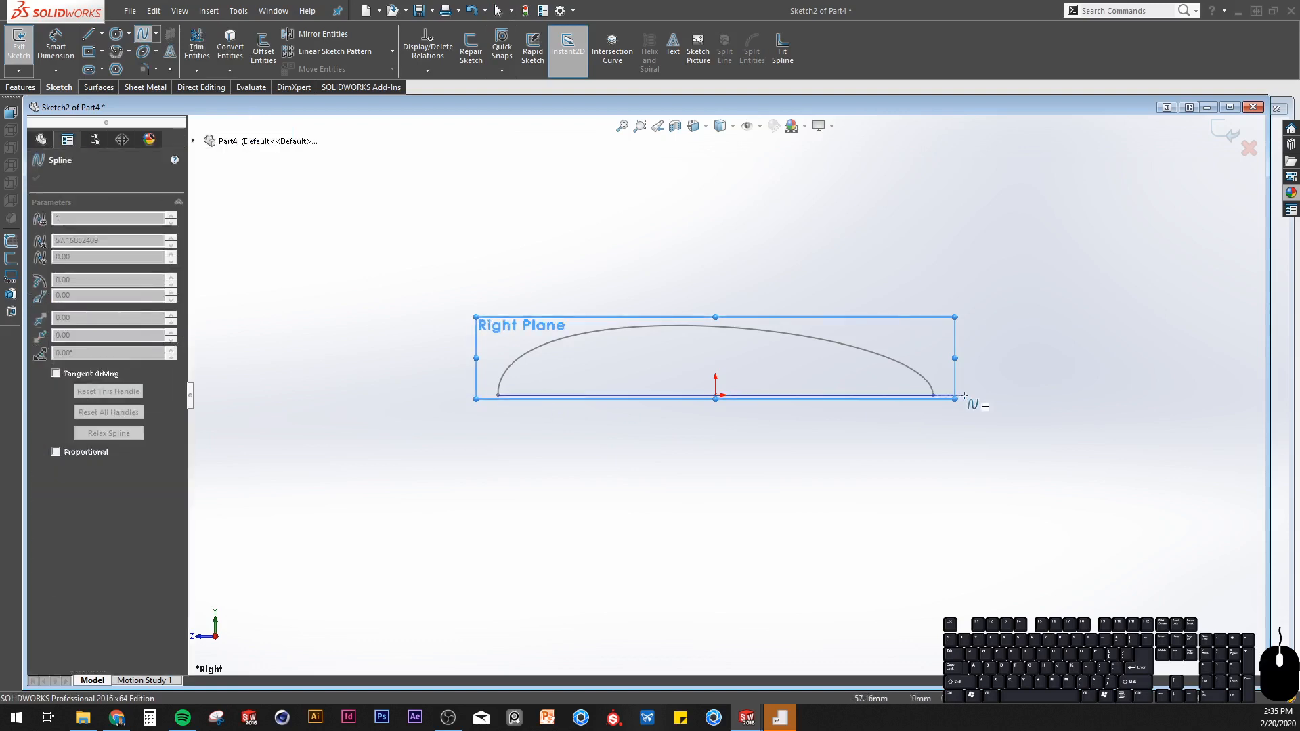
double_click(933, 394)
key(Escape)
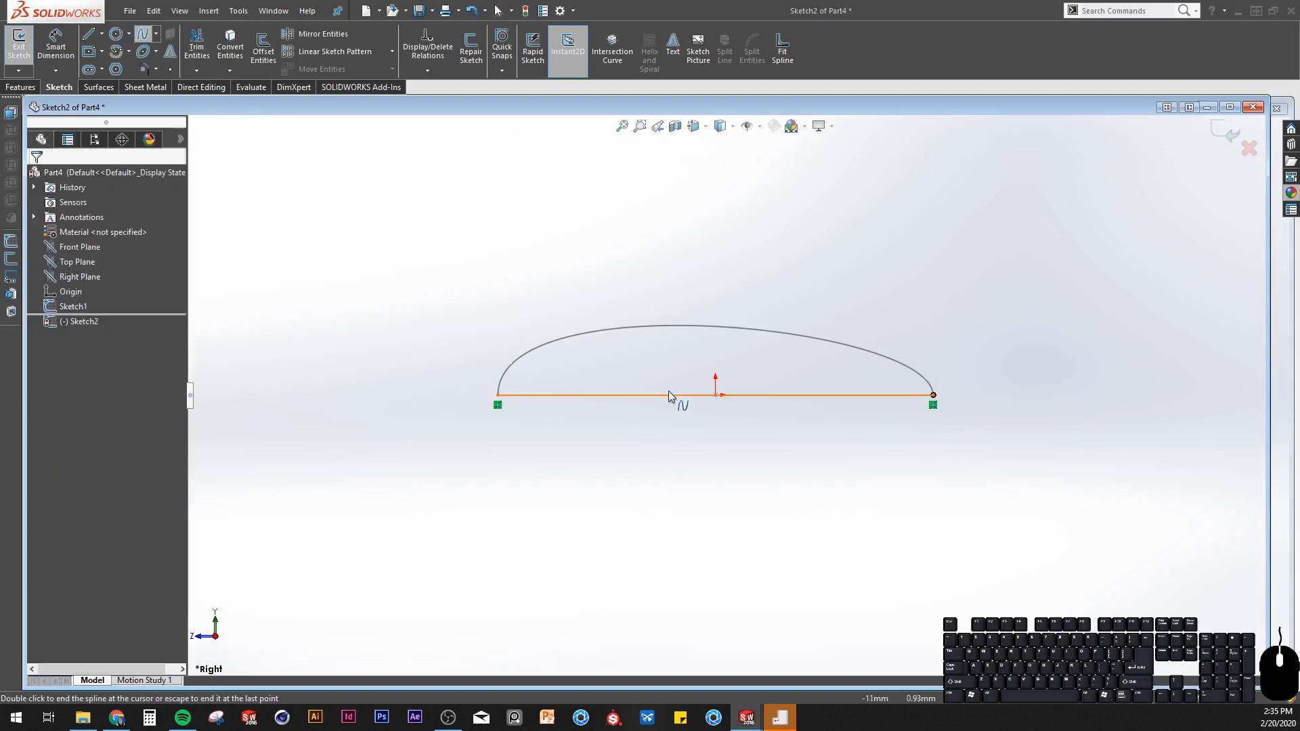
Bow the spline downward with Vertical tangent handles at both ends, weighted about 50 at point 1 and 26 at point 2.
click(545, 396)
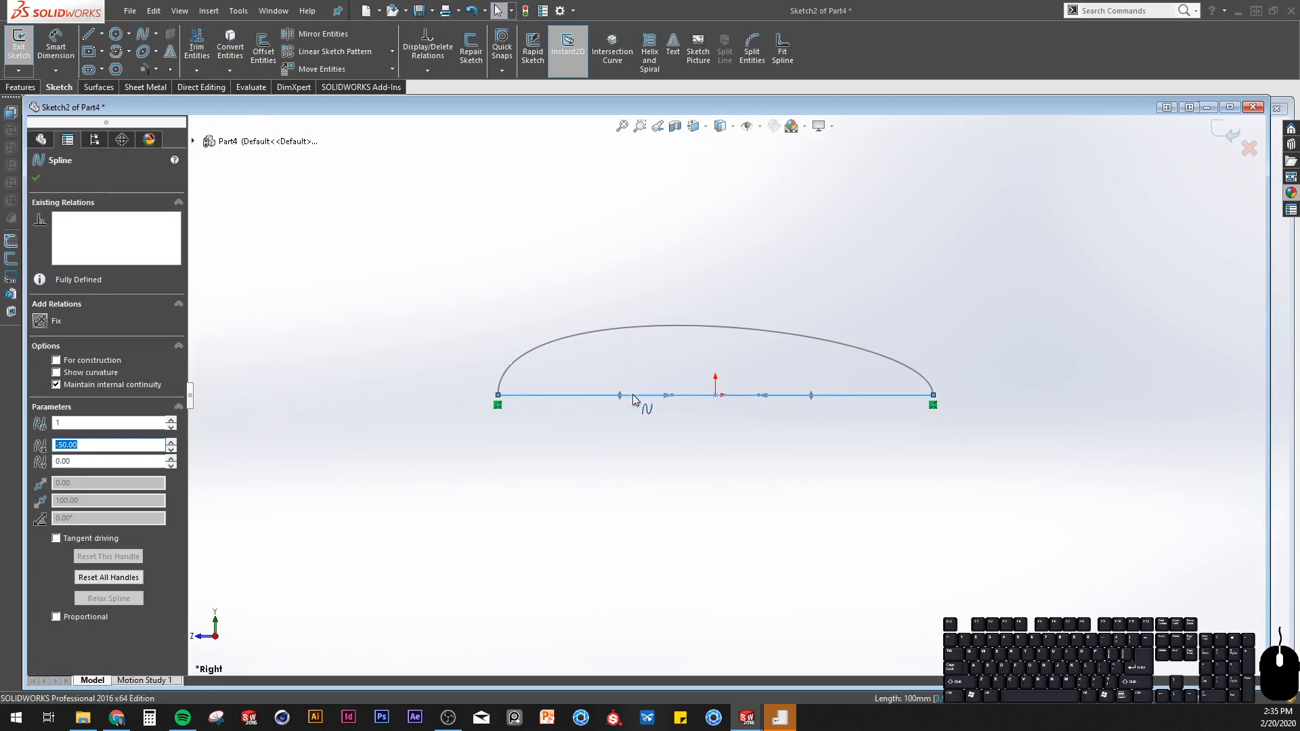
drag(618, 398, 677, 456)
drag(771, 481, 930, 574)
click(54, 341)
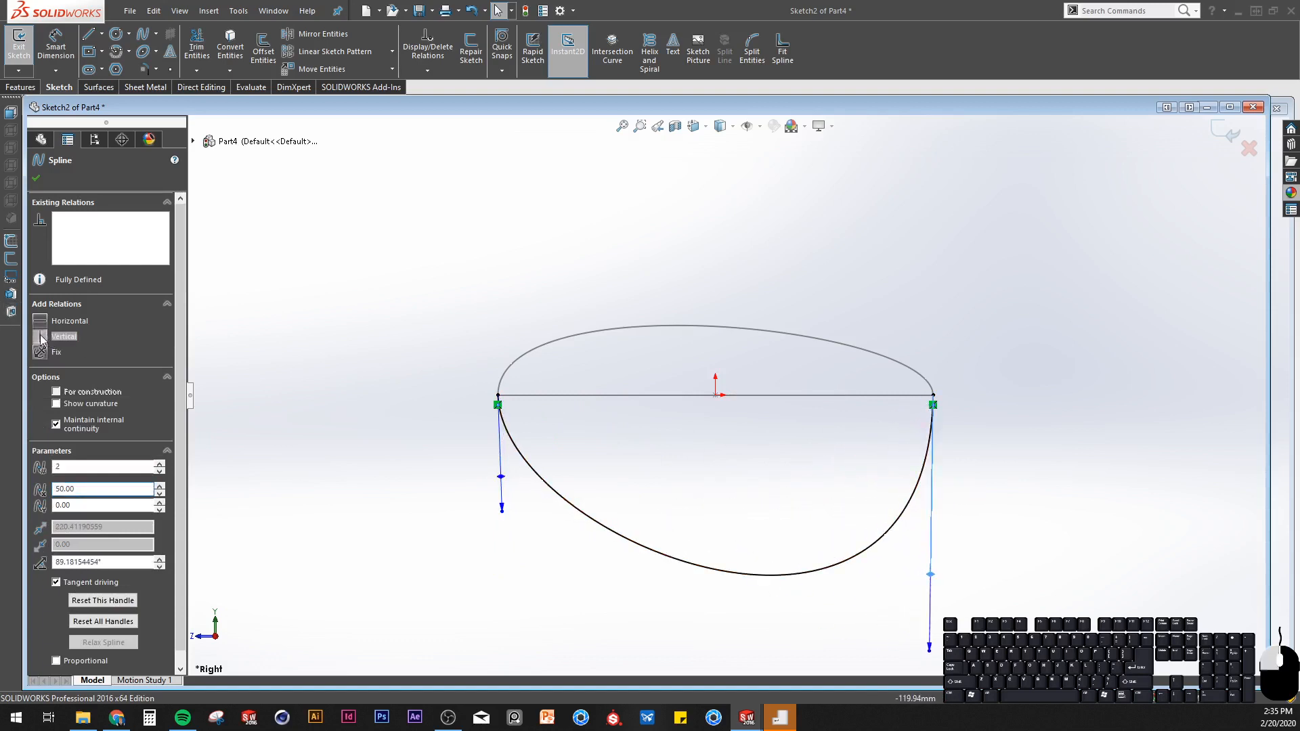
click(501, 477)
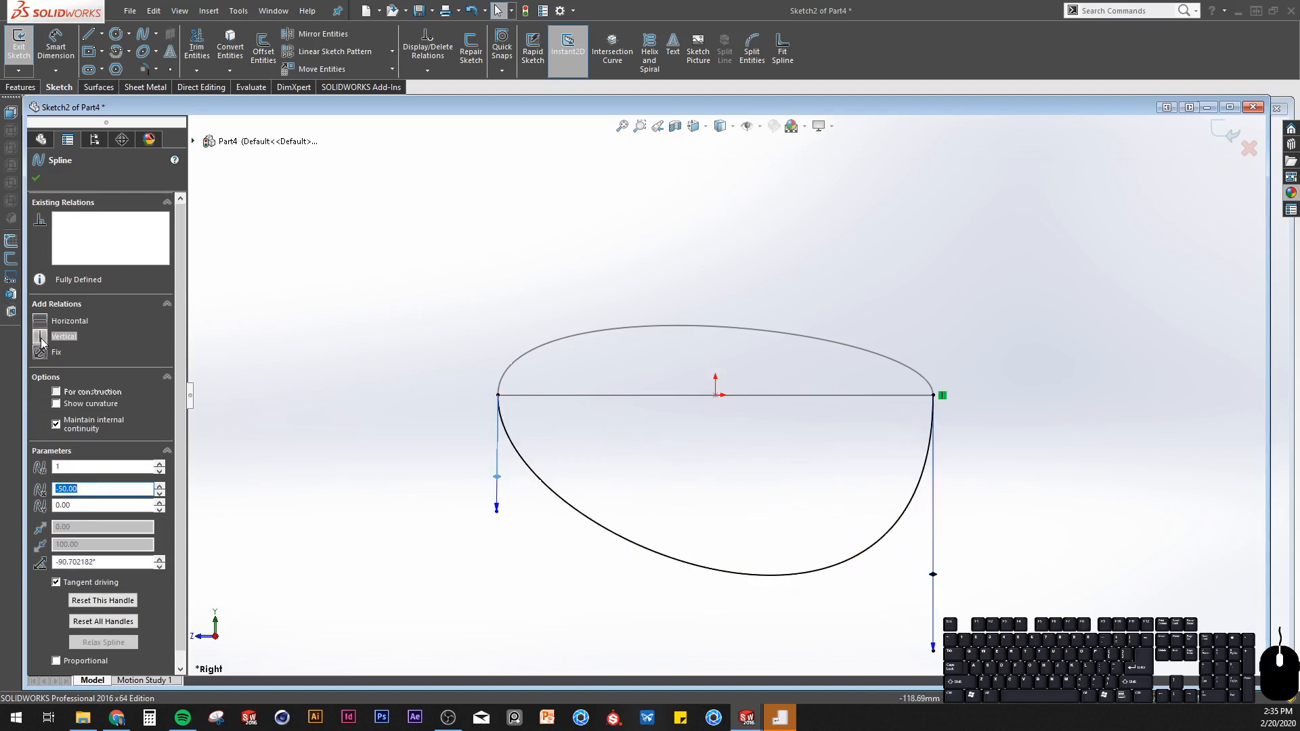
click(42, 342)
key(Escape)
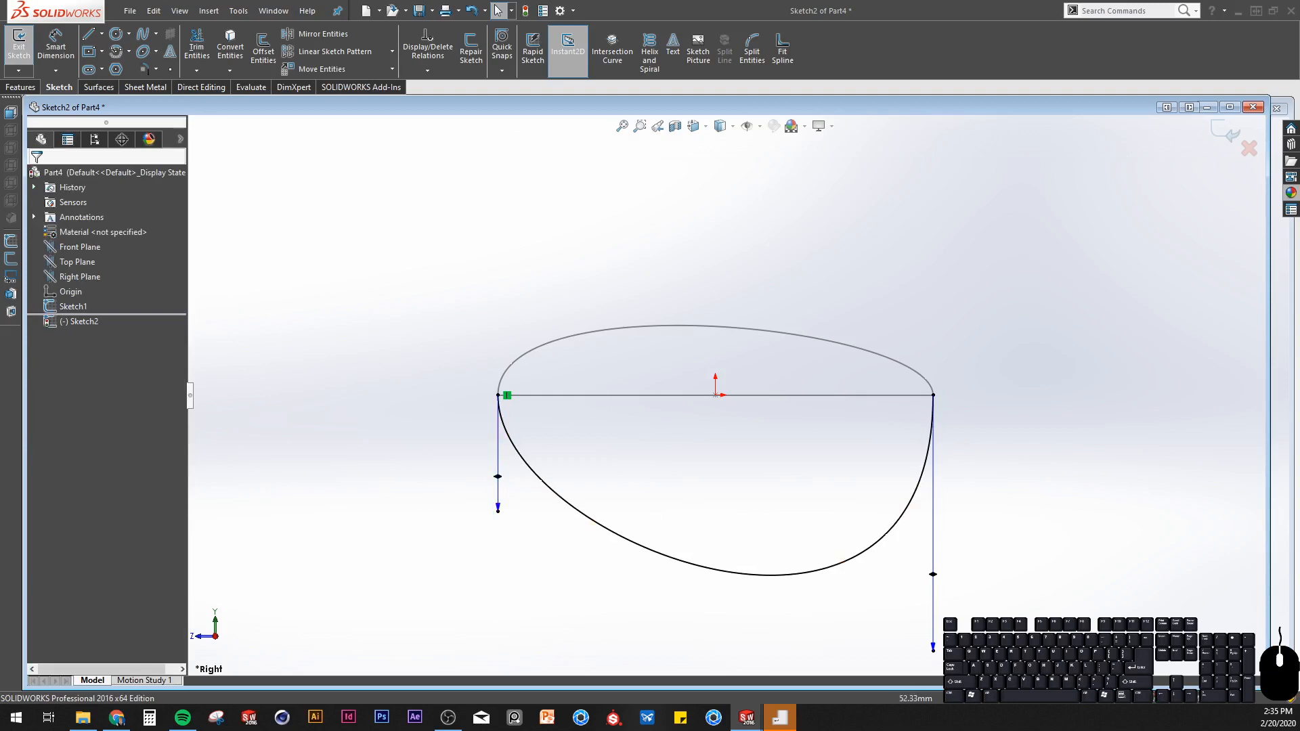
drag(933, 646, 931, 432)
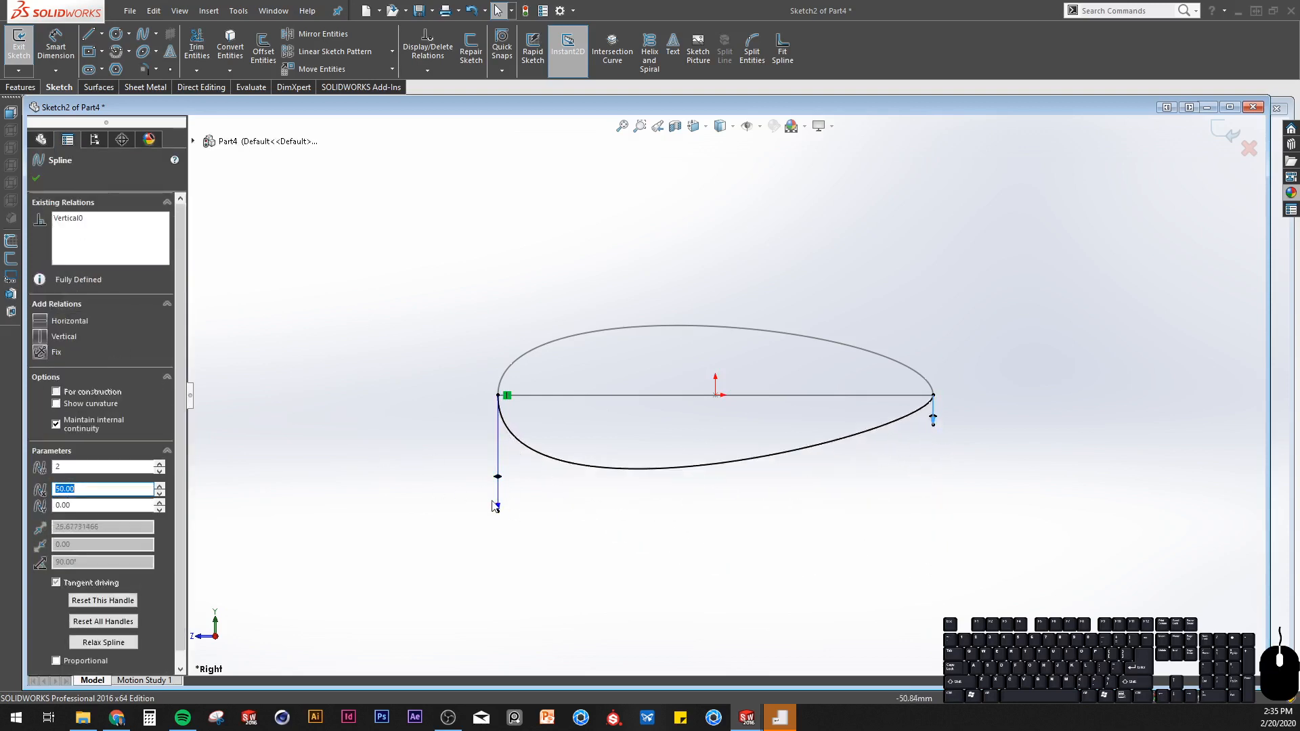
drag(499, 506, 516, 460)
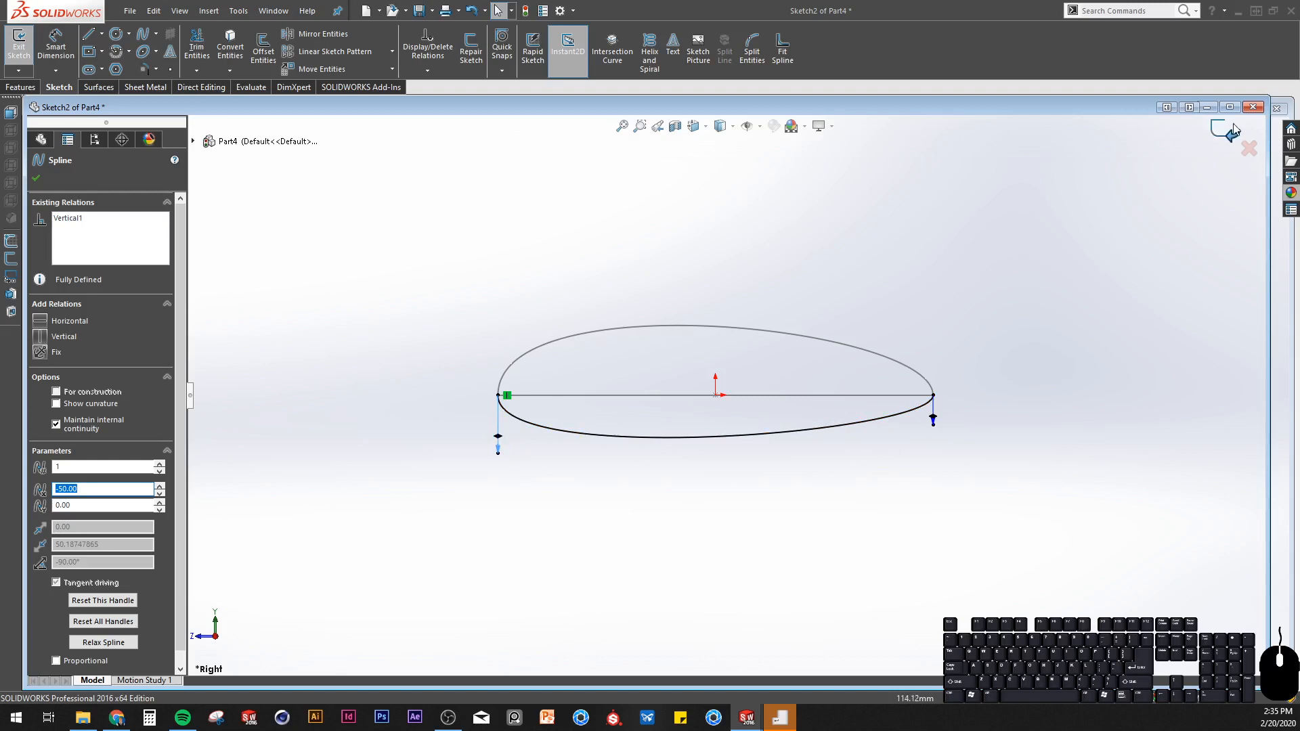
Close the lower profile with a 100 mm horizontal line between the spline's ends and finish the sketch.
click(89, 34)
click(501, 395)
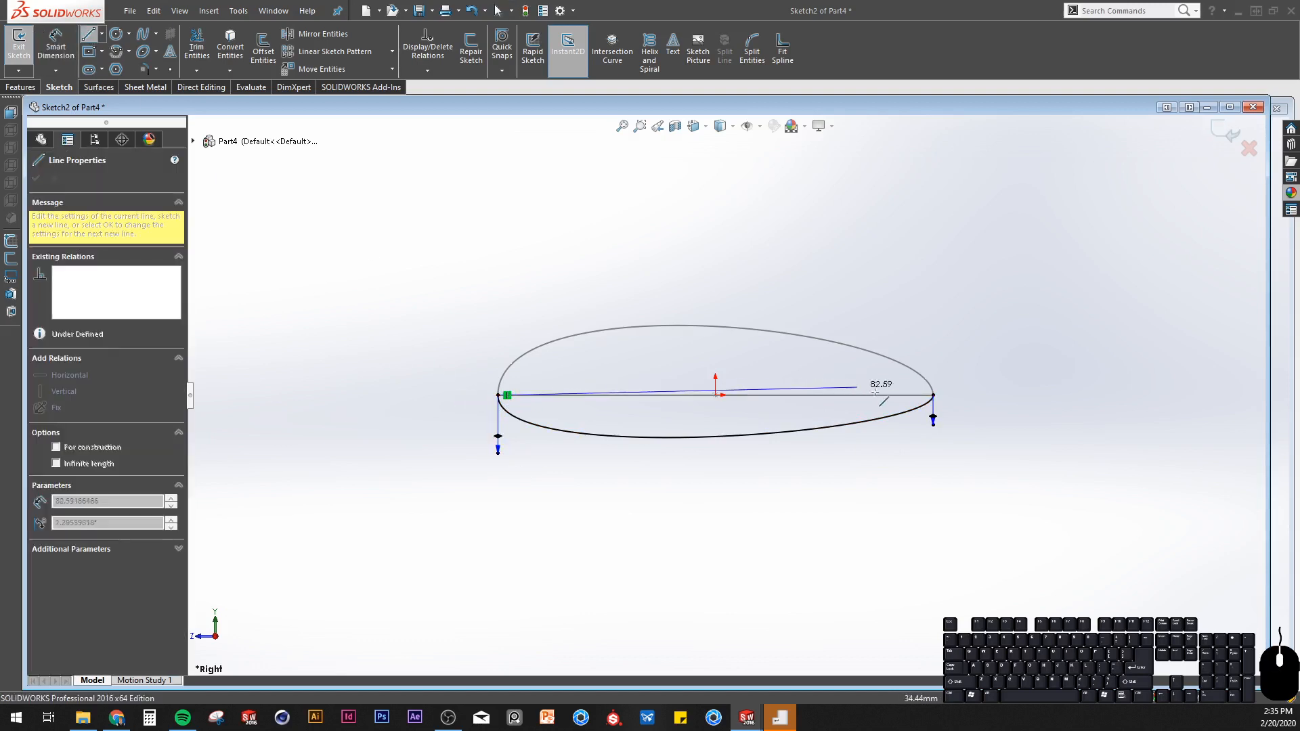
click(933, 396)
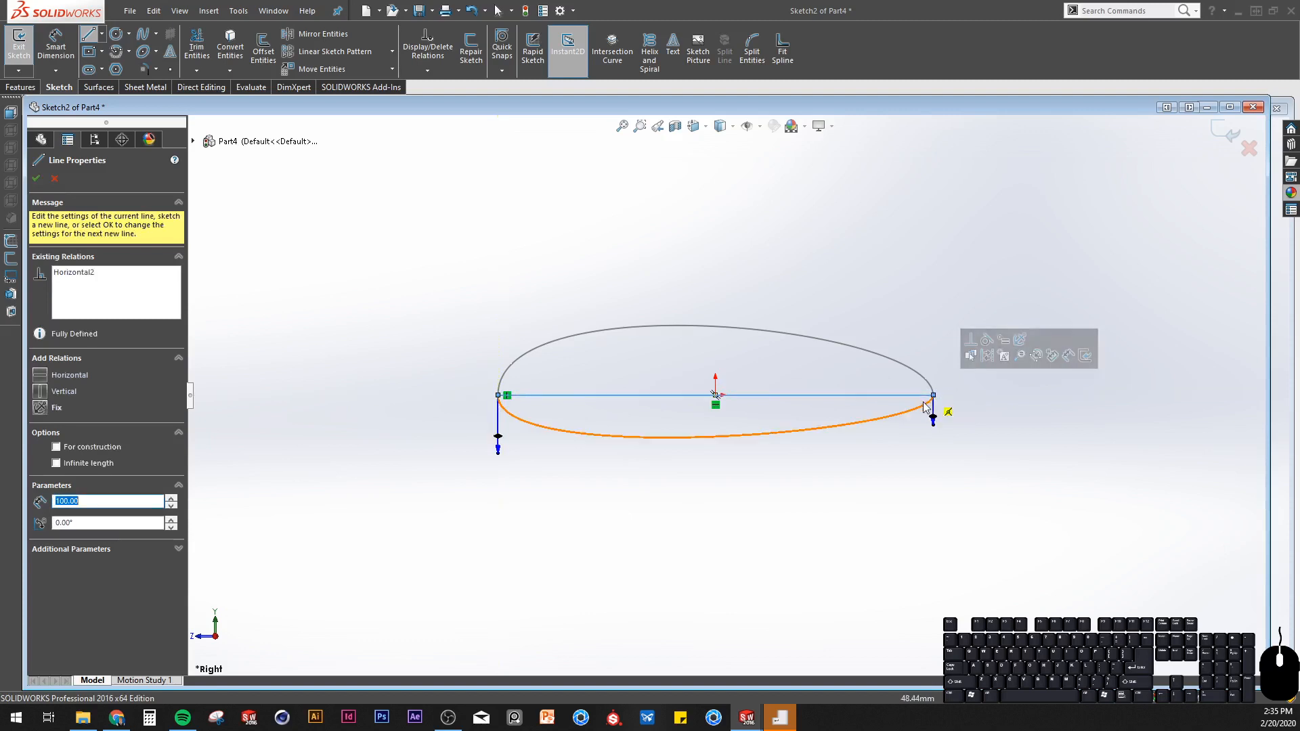
key(Escape)
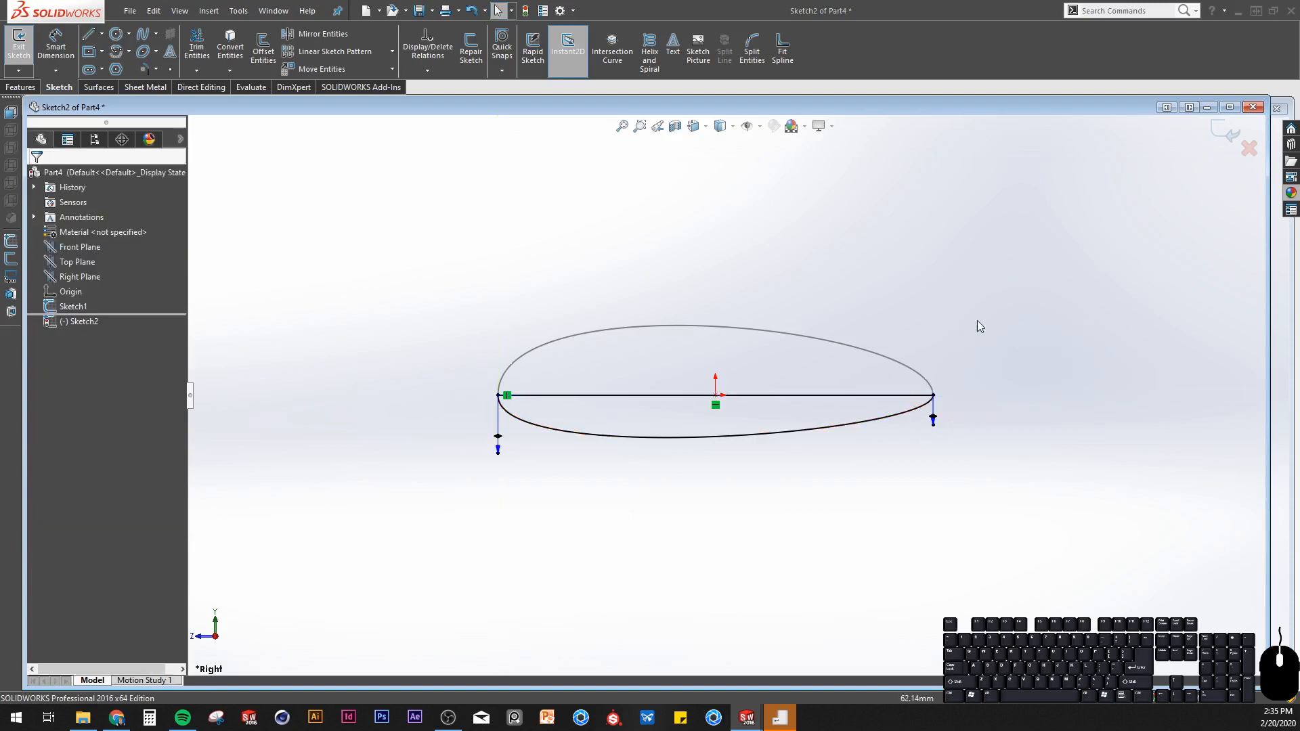
click(1224, 131)
Start a sketch on the Top Plane and draw a three-point spline between the line's ends, its middle point about 28 mm out on the X side.
mouse_move(856, 435)
middle_down()
mouse_move(830, 400)
mouse_move(589, 456)
mouse_move(821, 474)
mouse_move(790, 501)
middle_up()
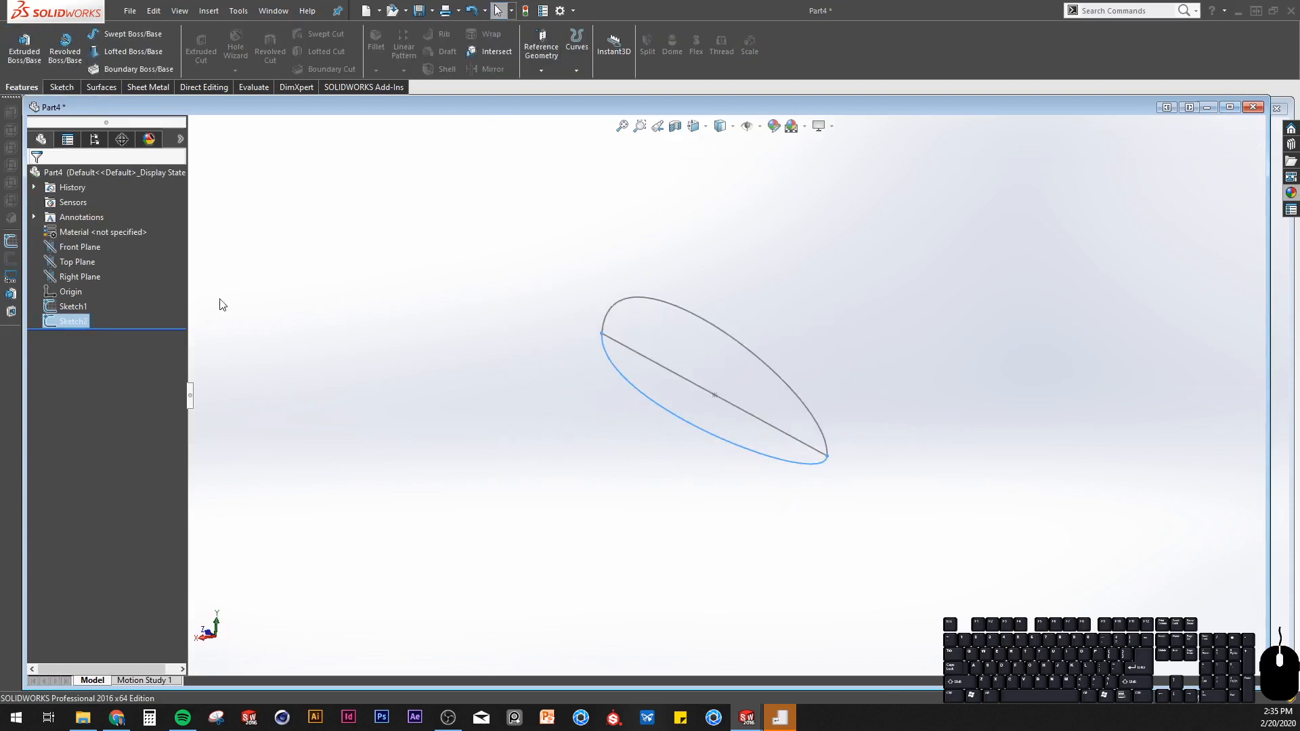
click(75, 263)
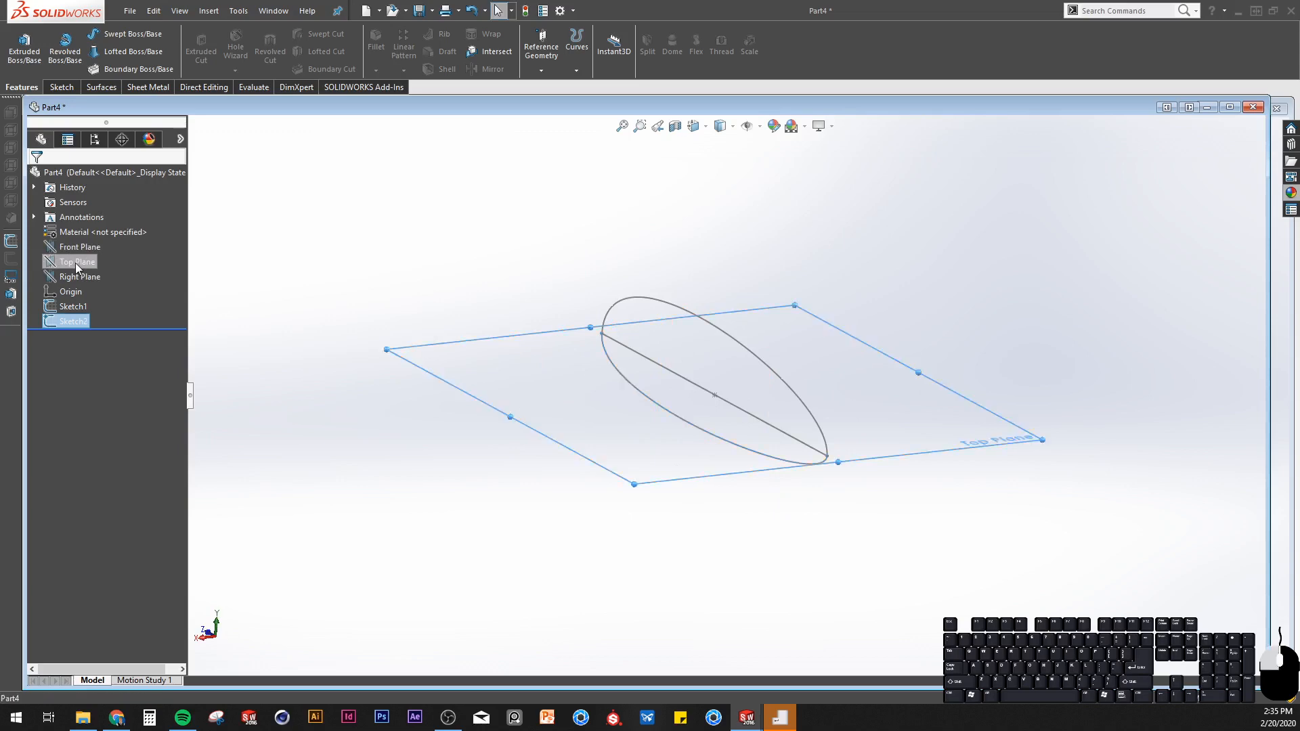
click(87, 248)
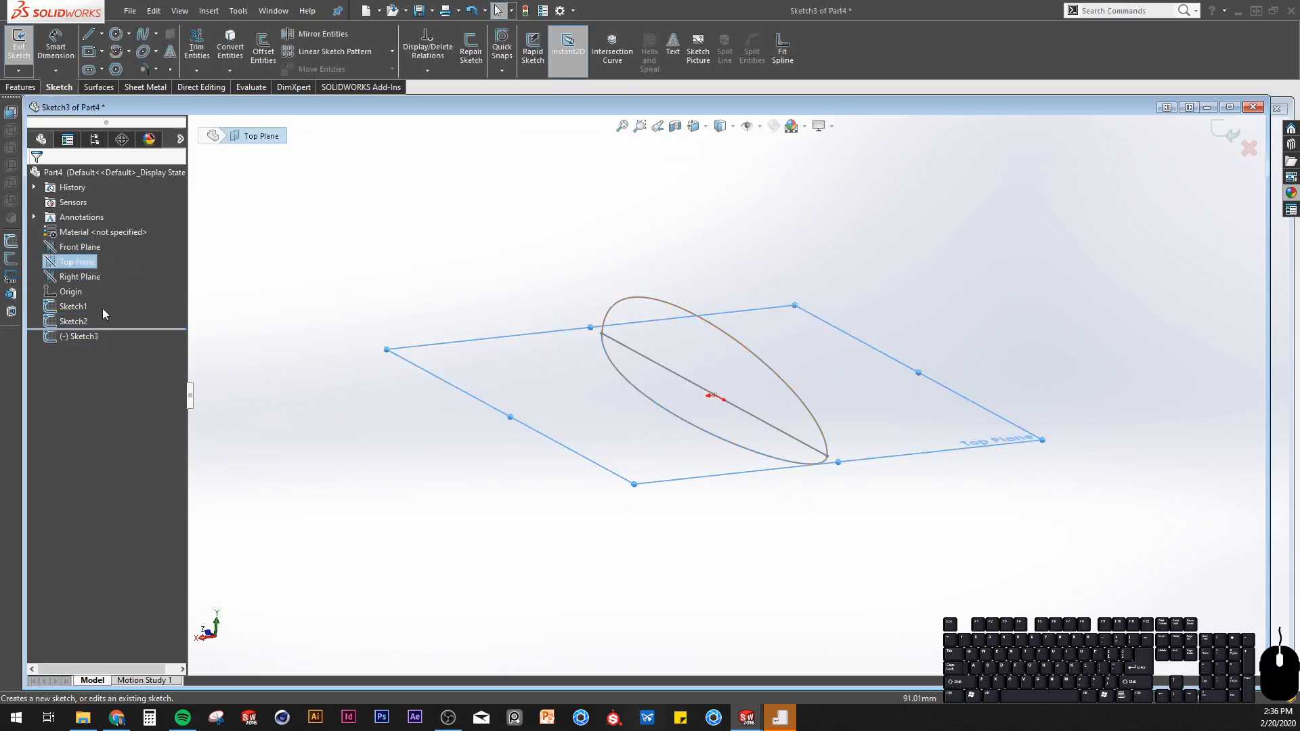
middle_drag(708, 314, 737, 494)
key(space)
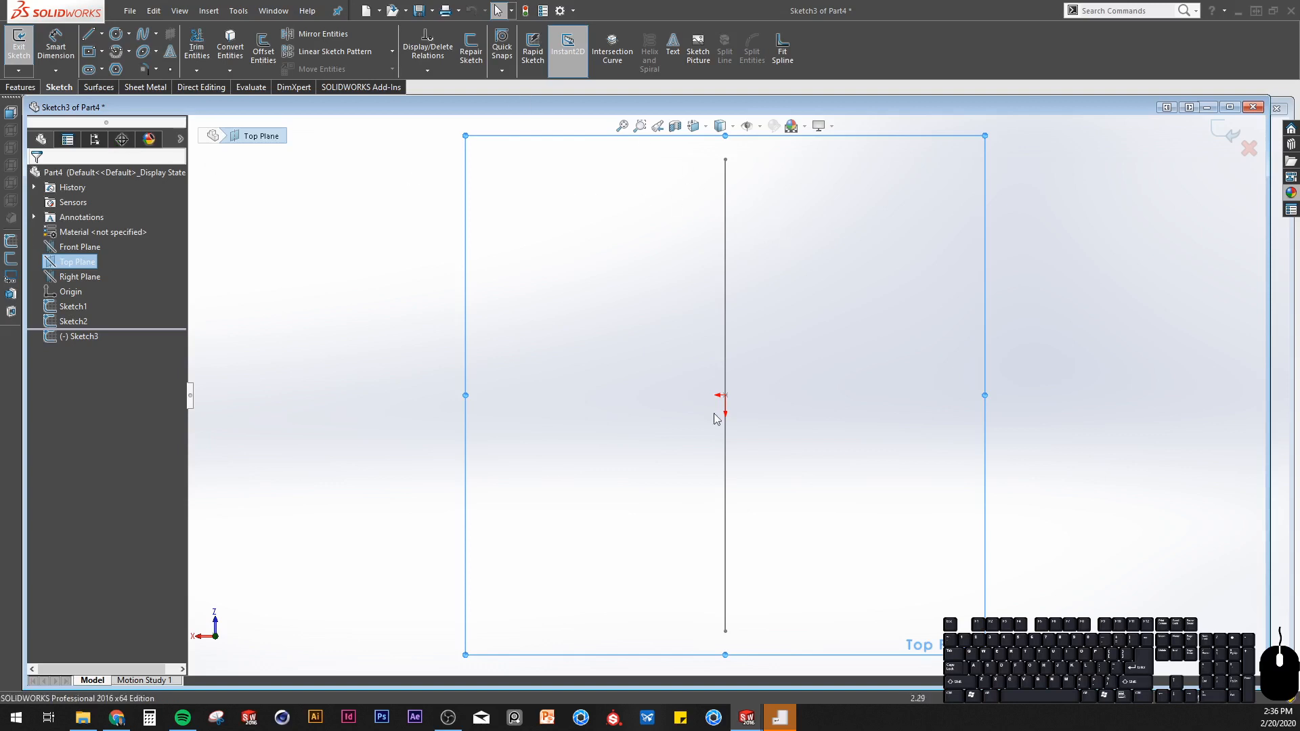
scroll(729, 402, up, 1)
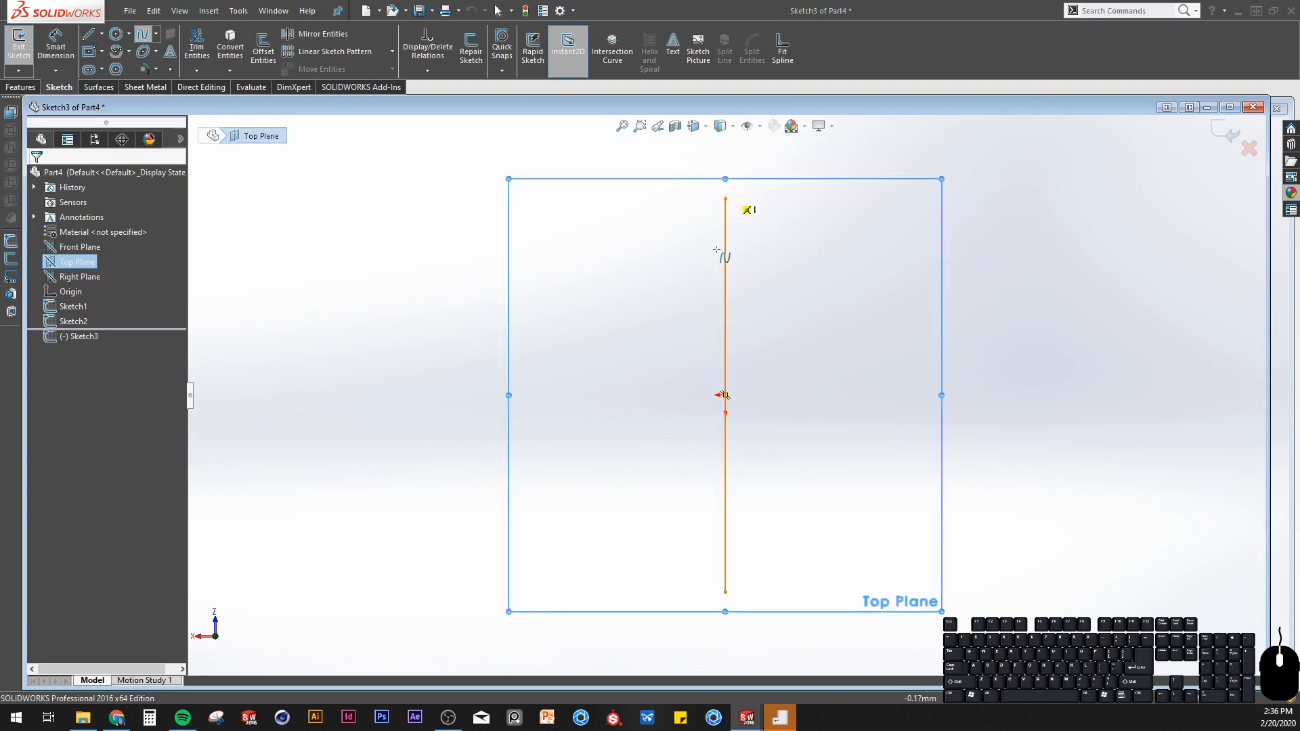
click(725, 199)
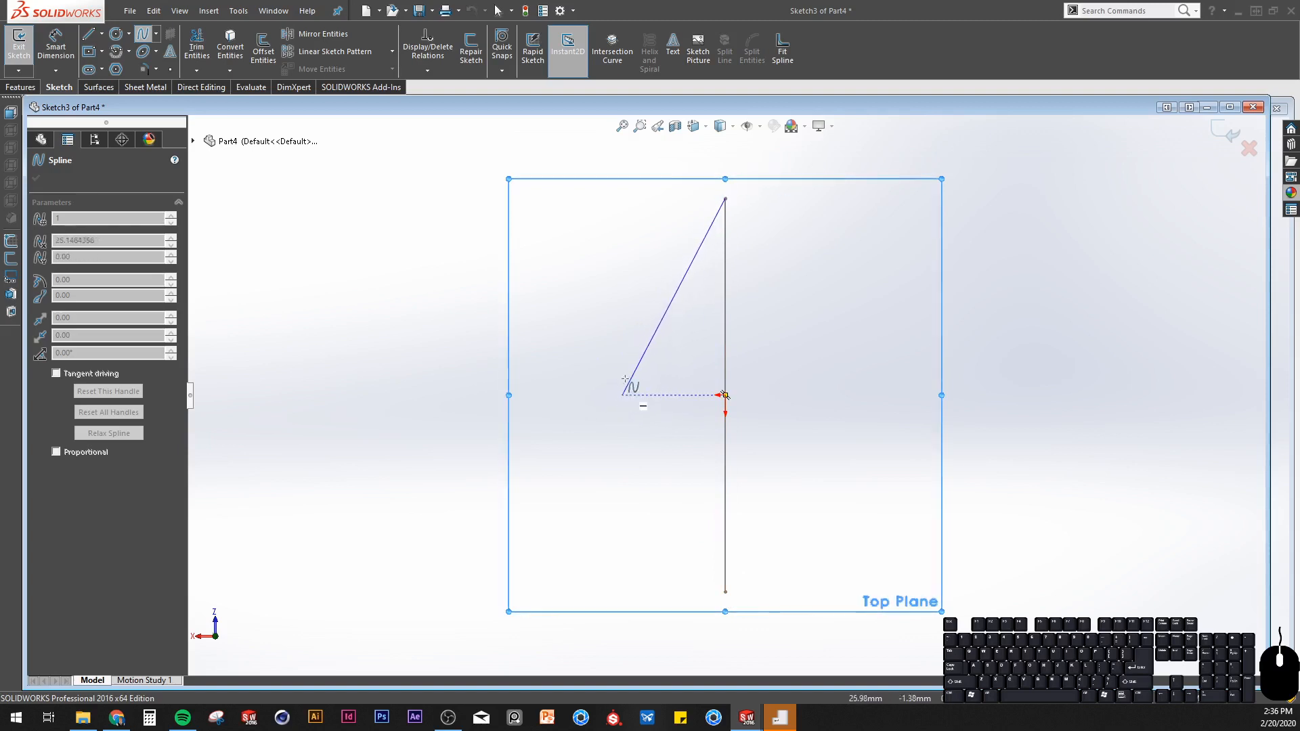
click(614, 336)
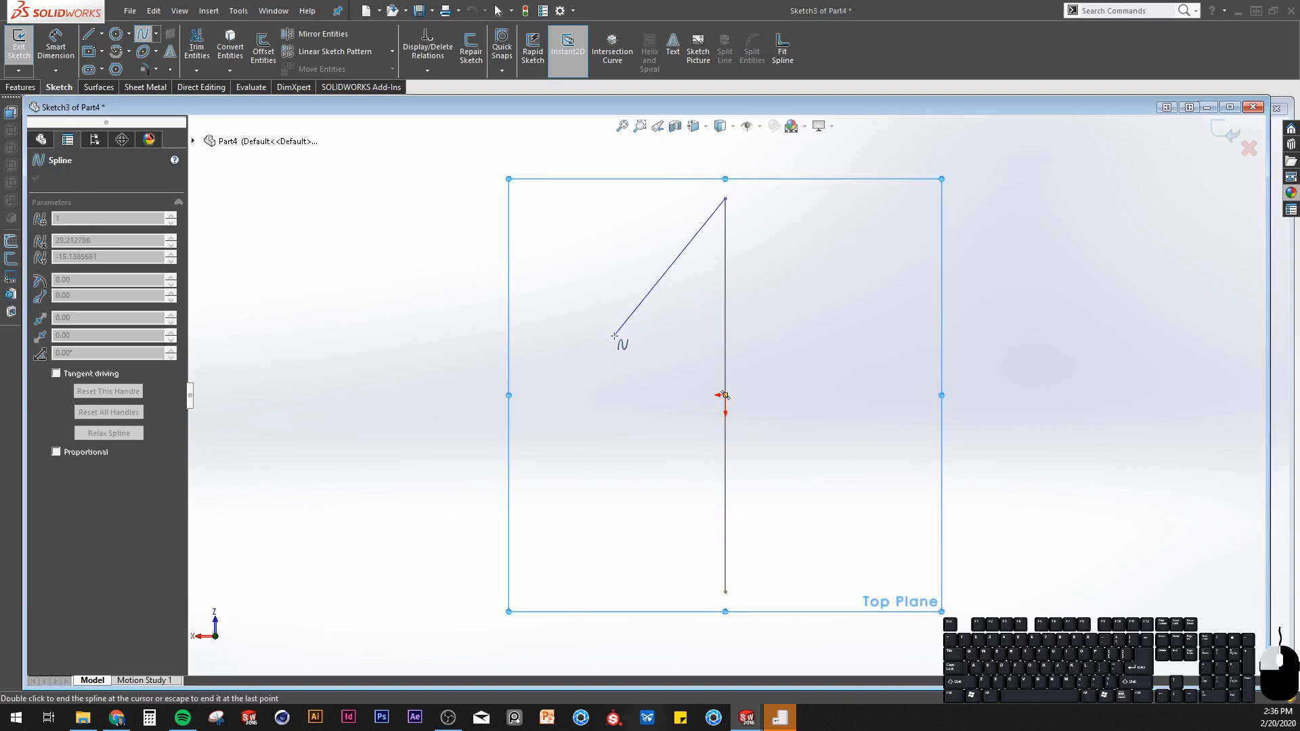
double_click(725, 592)
key(Escape)
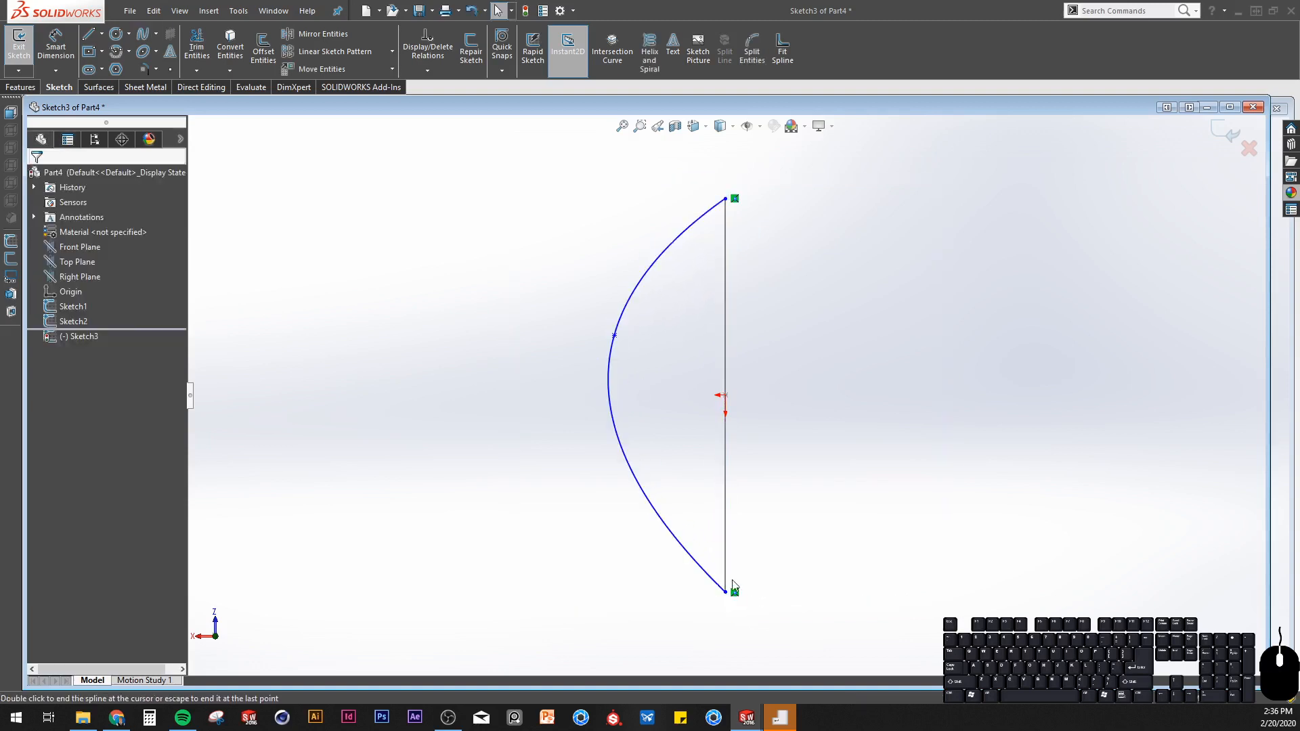
Pull the tangent handles at both spline ends nearly horizontal and give each a Horizontal relation.
click(711, 569)
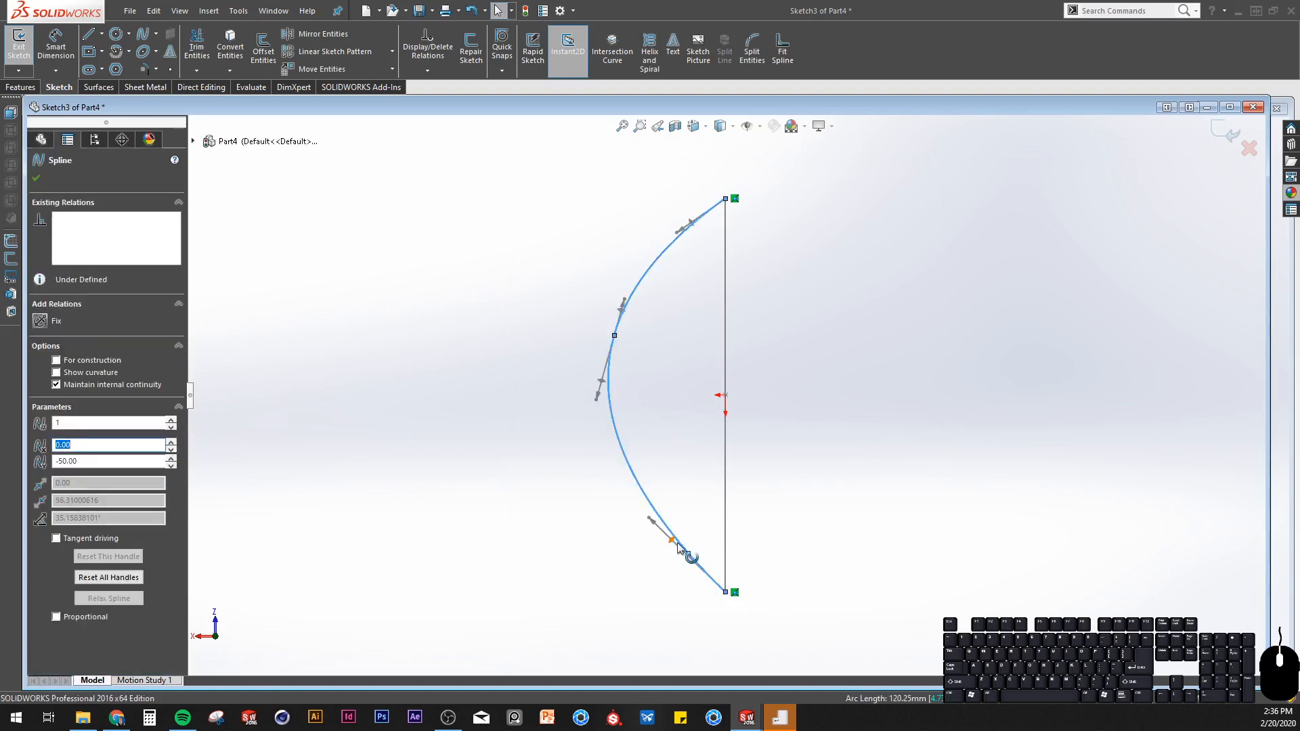
drag(675, 546, 652, 590)
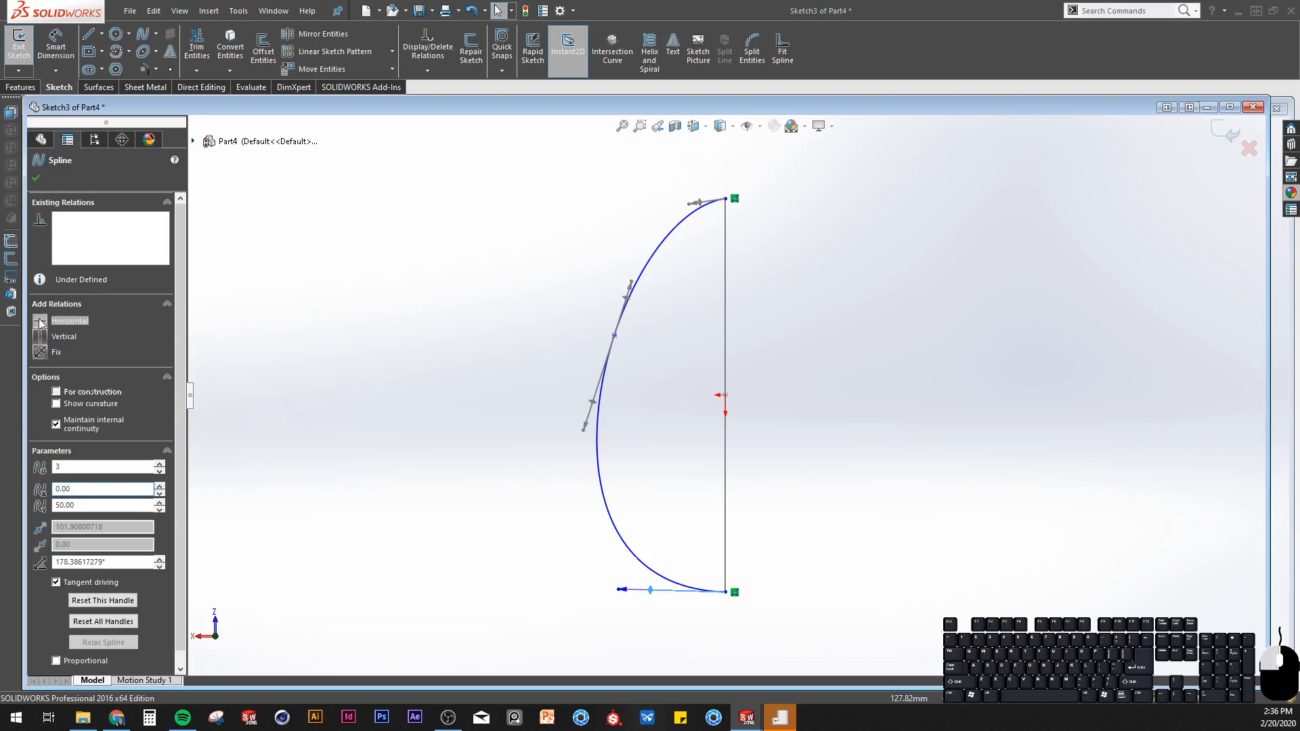
drag(697, 203, 700, 201)
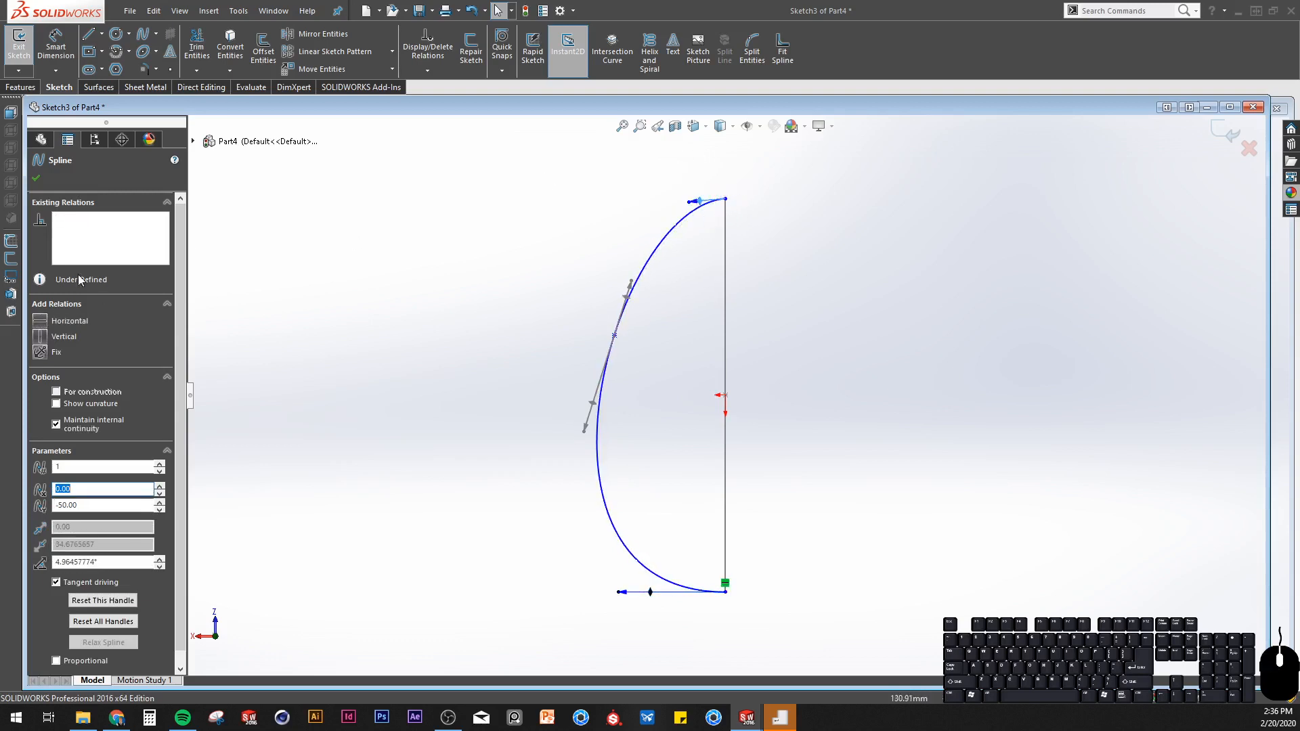
click(893, 399)
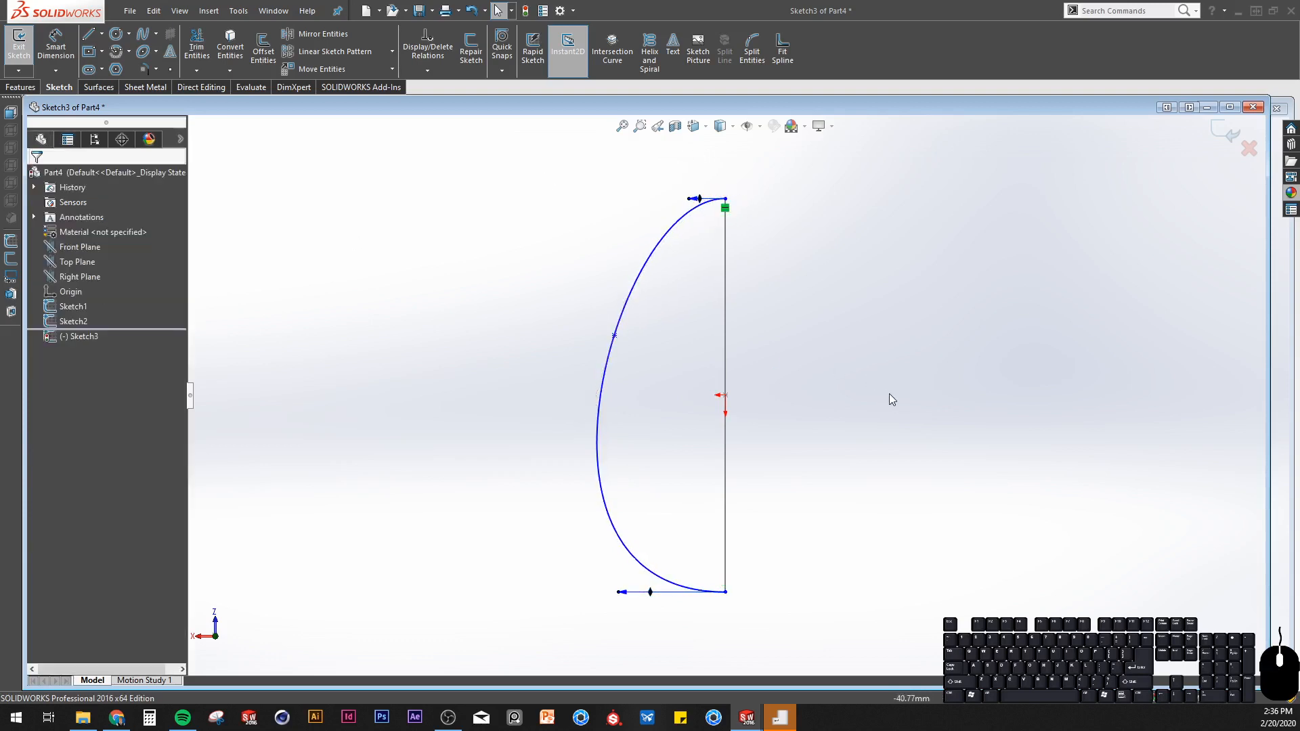
Shape the spline into a tapered half-egg with a near-vertical middle handle, reduced lower-end tangent weight, and middle point at about 27.35, -14.45.
click(614, 345)
drag(593, 409, 626, 417)
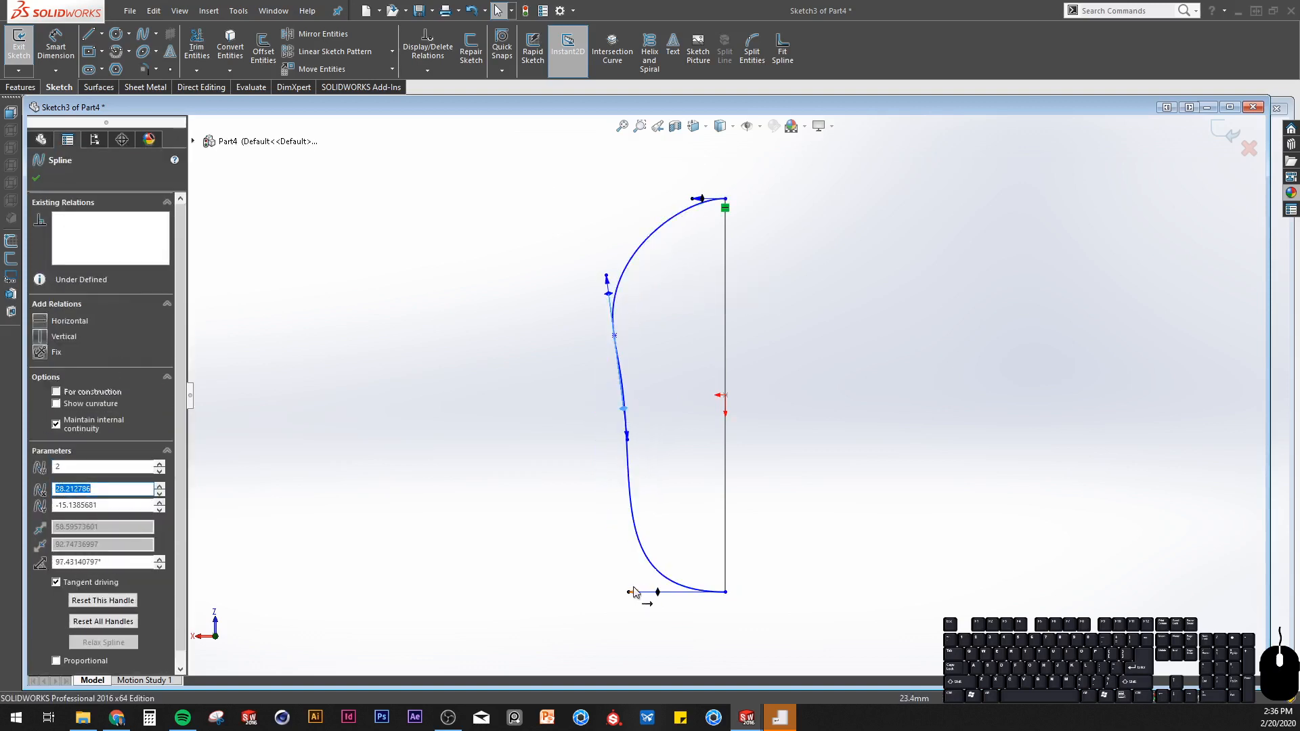
drag(634, 592, 675, 592)
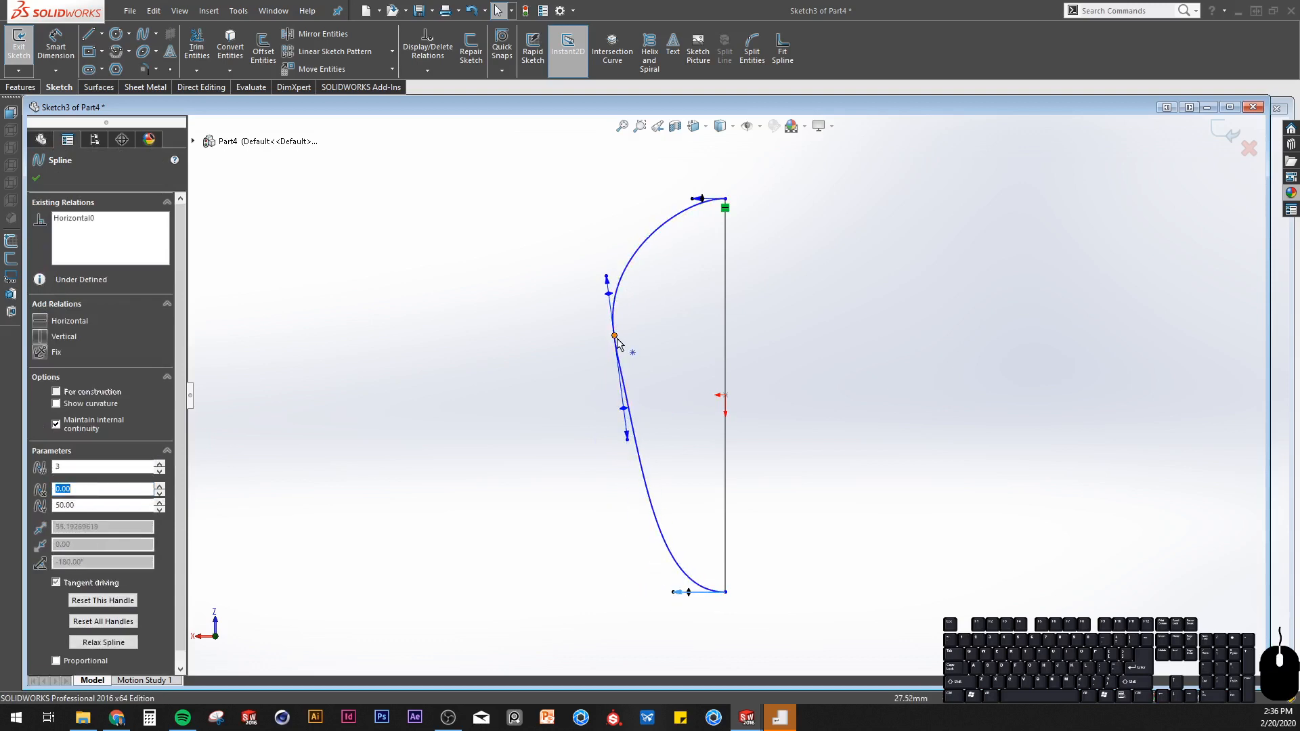
drag(608, 293, 613, 285)
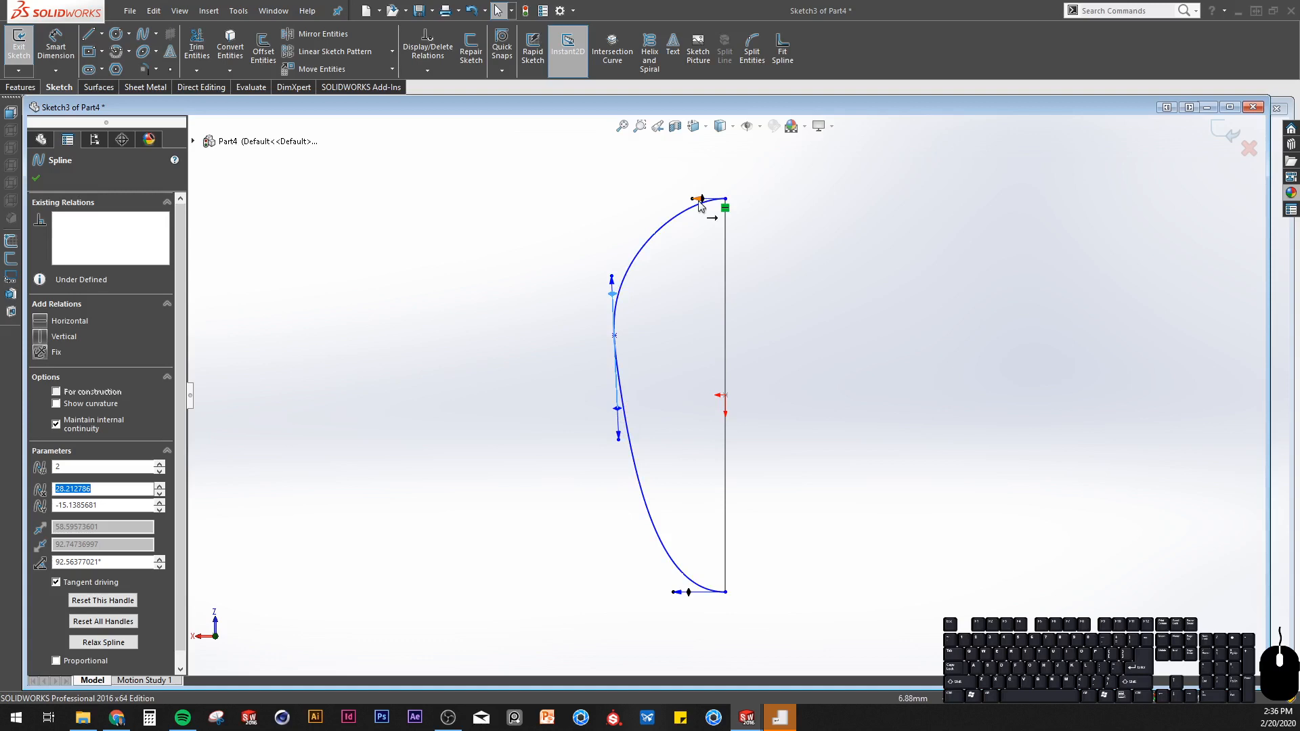
drag(614, 335, 618, 338)
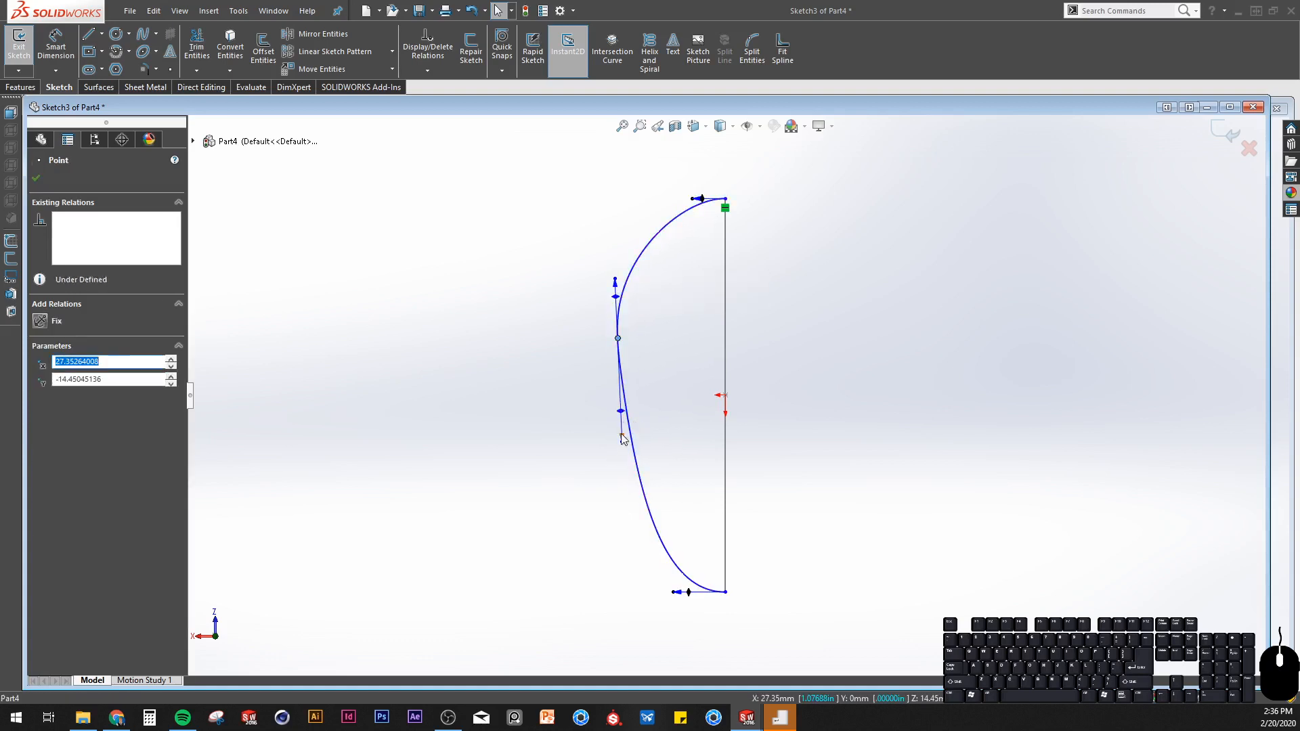
drag(622, 436, 620, 402)
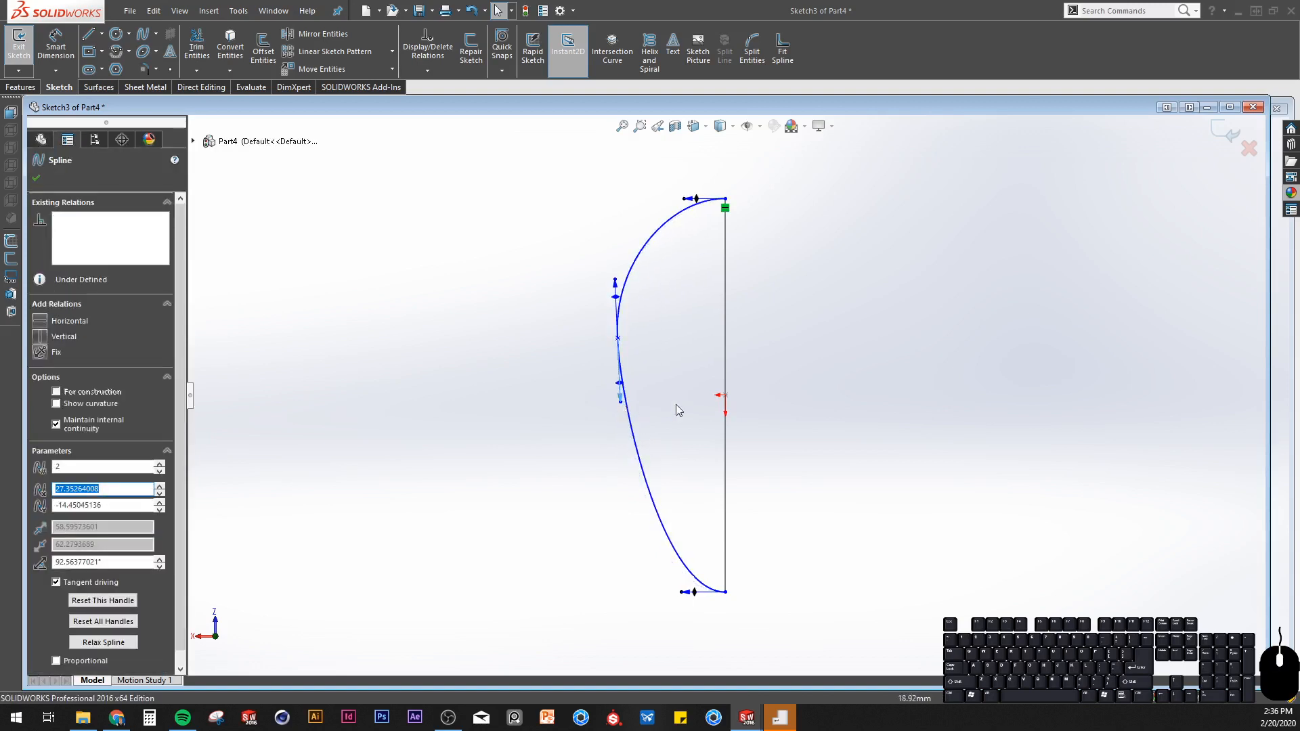
click(840, 418)
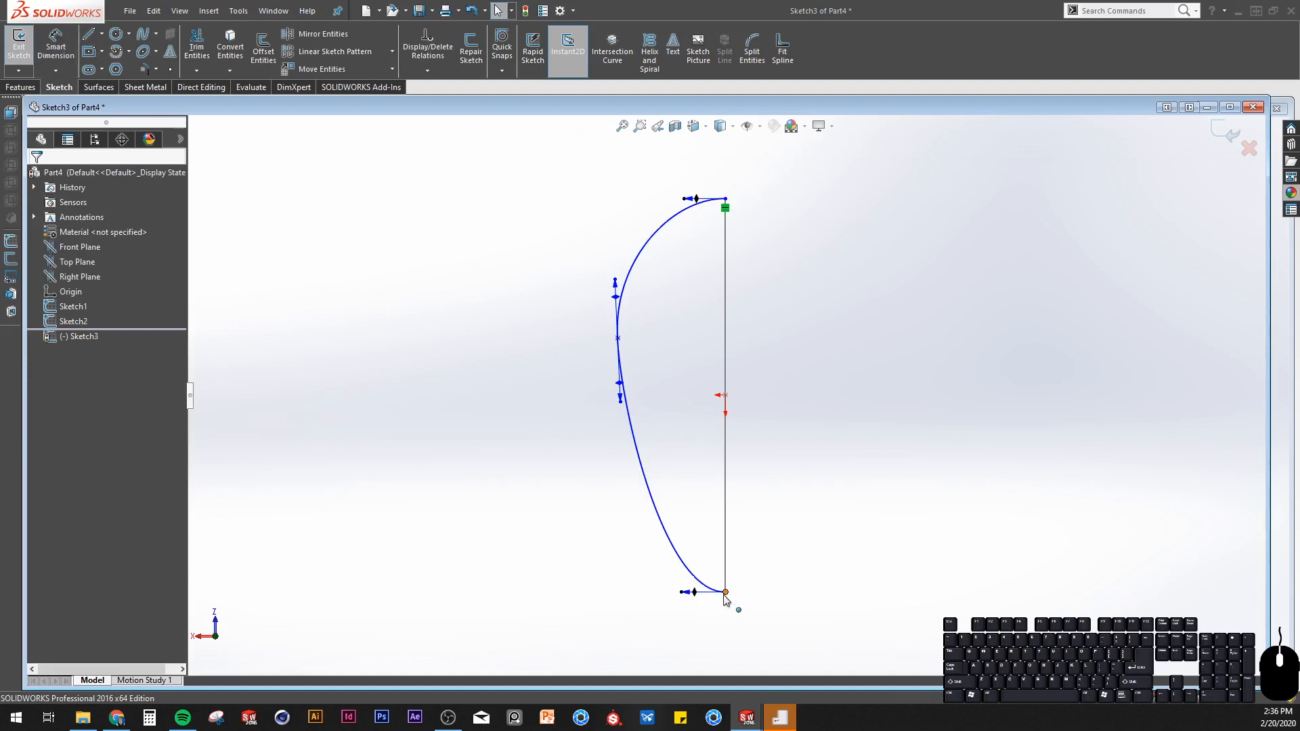
Make the spline's tapered lower end coincident with the matching end point of the side profile in Sketch1.
scroll(757, 607, down, 5)
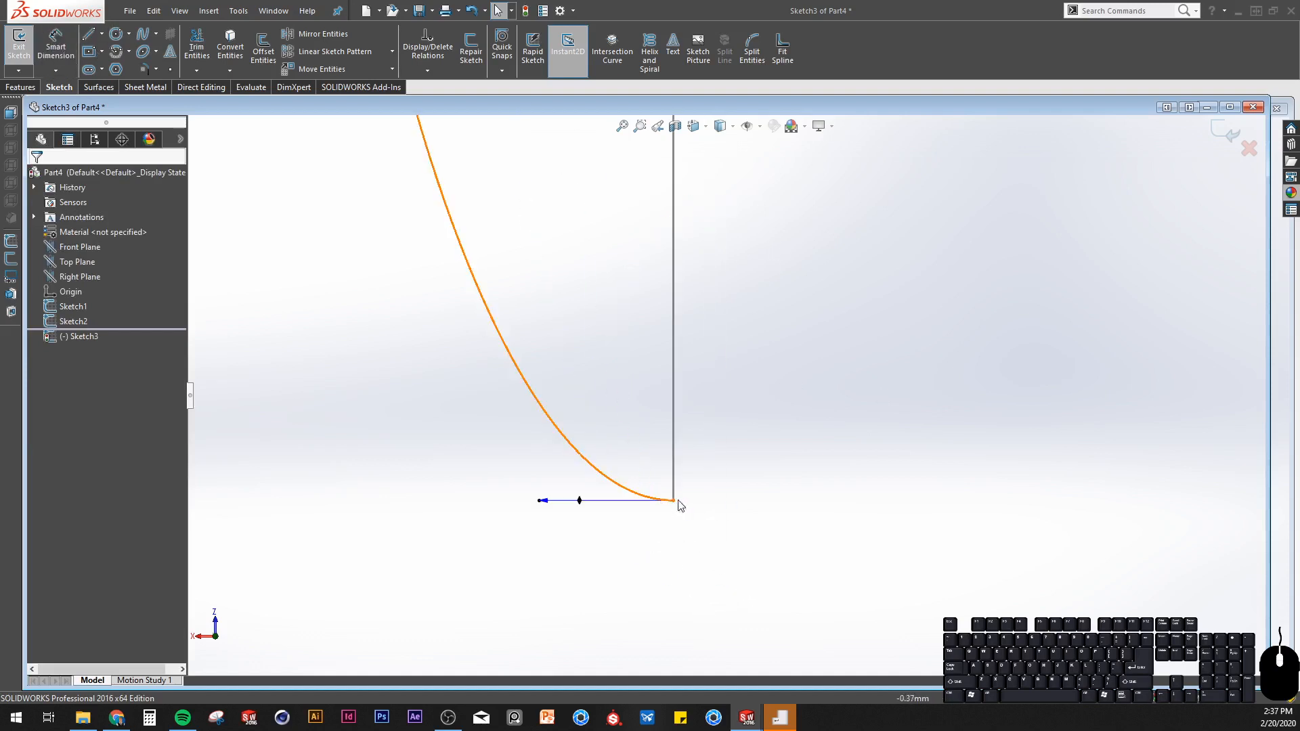
mouse_move(681, 507)
mouse_down()
mouse_move(682, 488)
mouse_move(678, 504)
mouse_up()
click(699, 532)
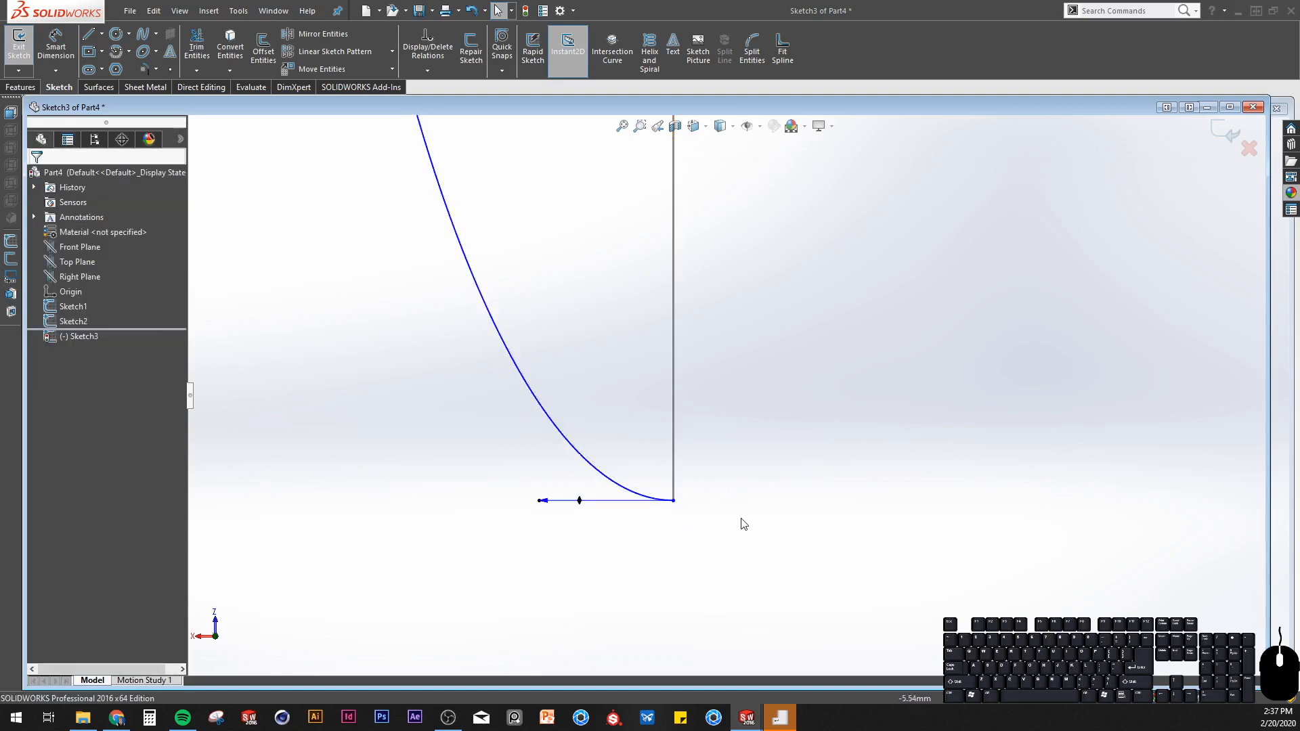
middle_drag(743, 524, 715, 540)
click(653, 500)
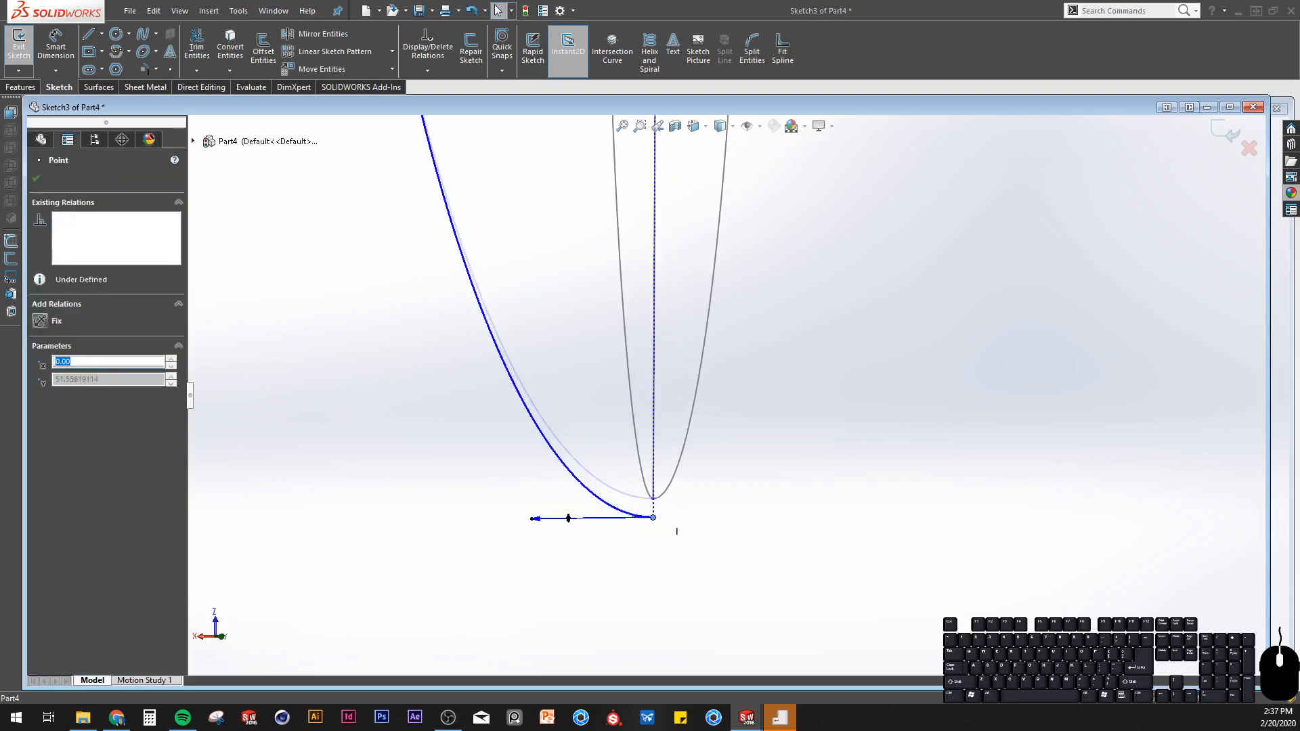
ctrl+click(652, 499)
click(67, 429)
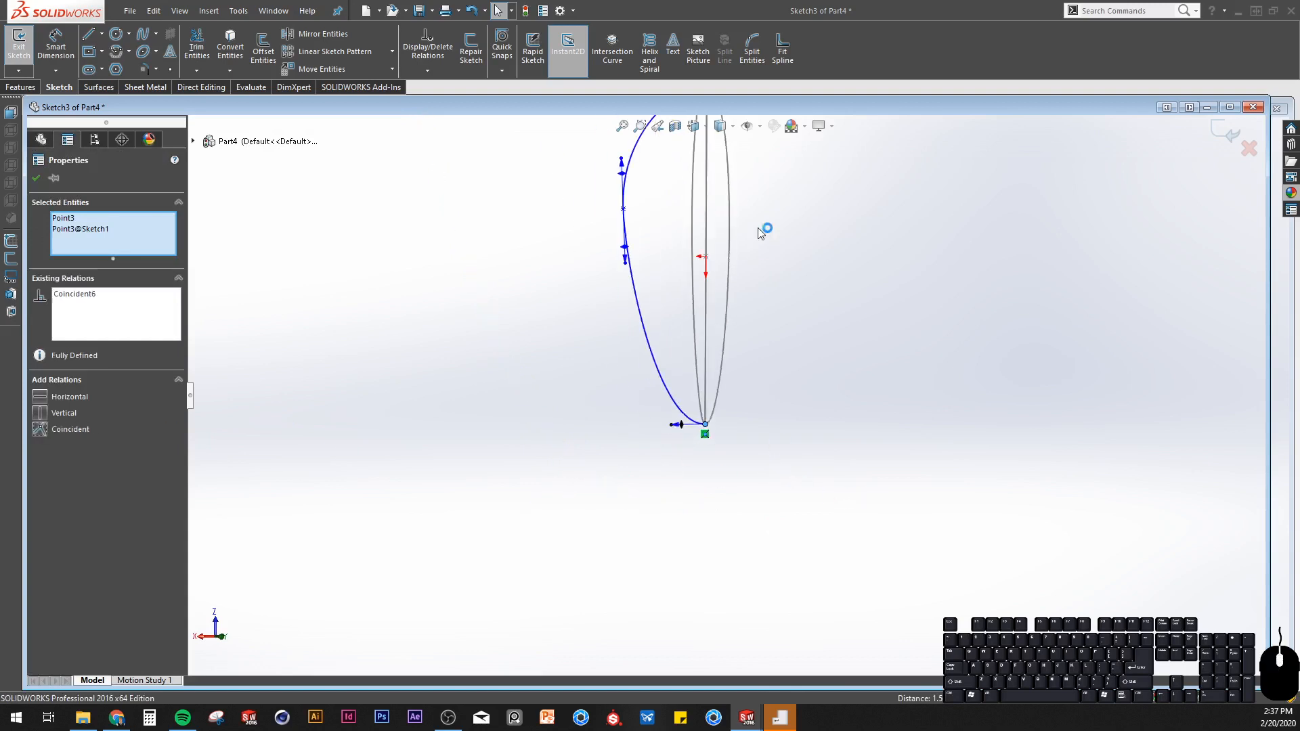
Make the spline's blunt upper end coincident with the other end point of the side profile.
click(700, 299)
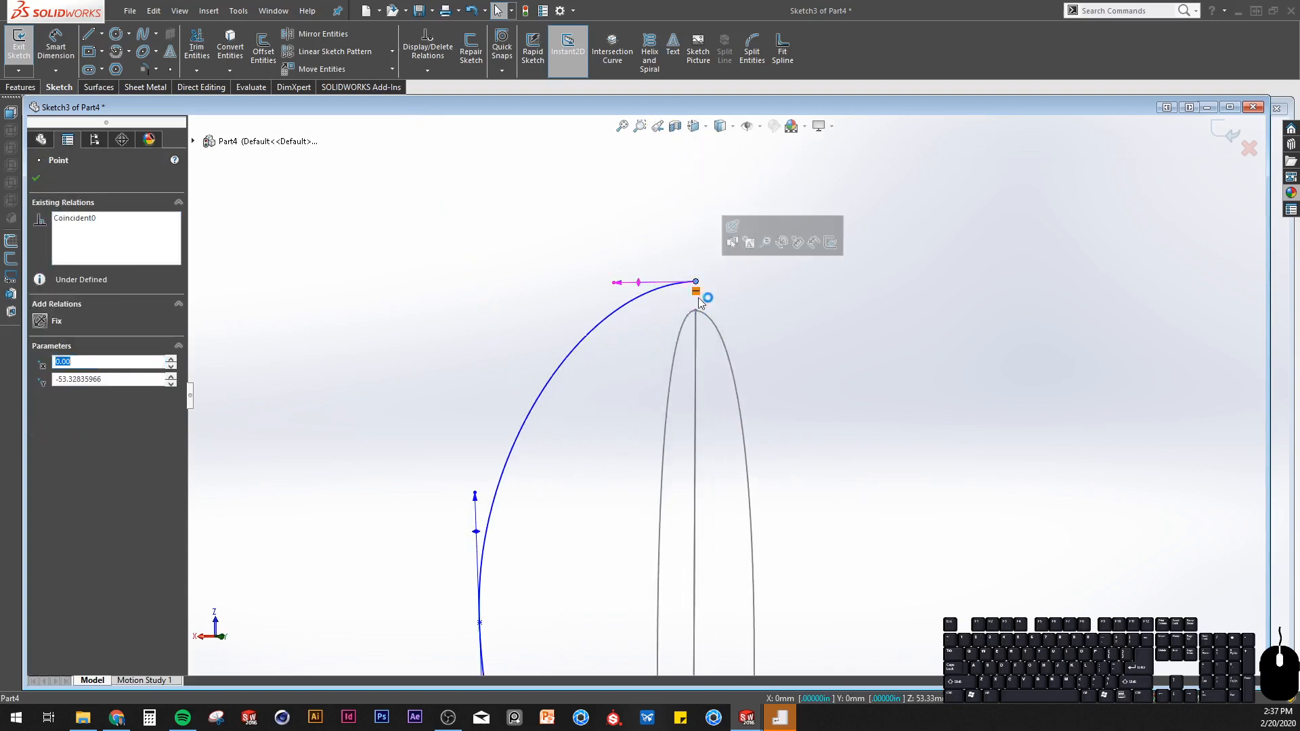
ctrl+click(696, 310)
click(61, 430)
click(856, 413)
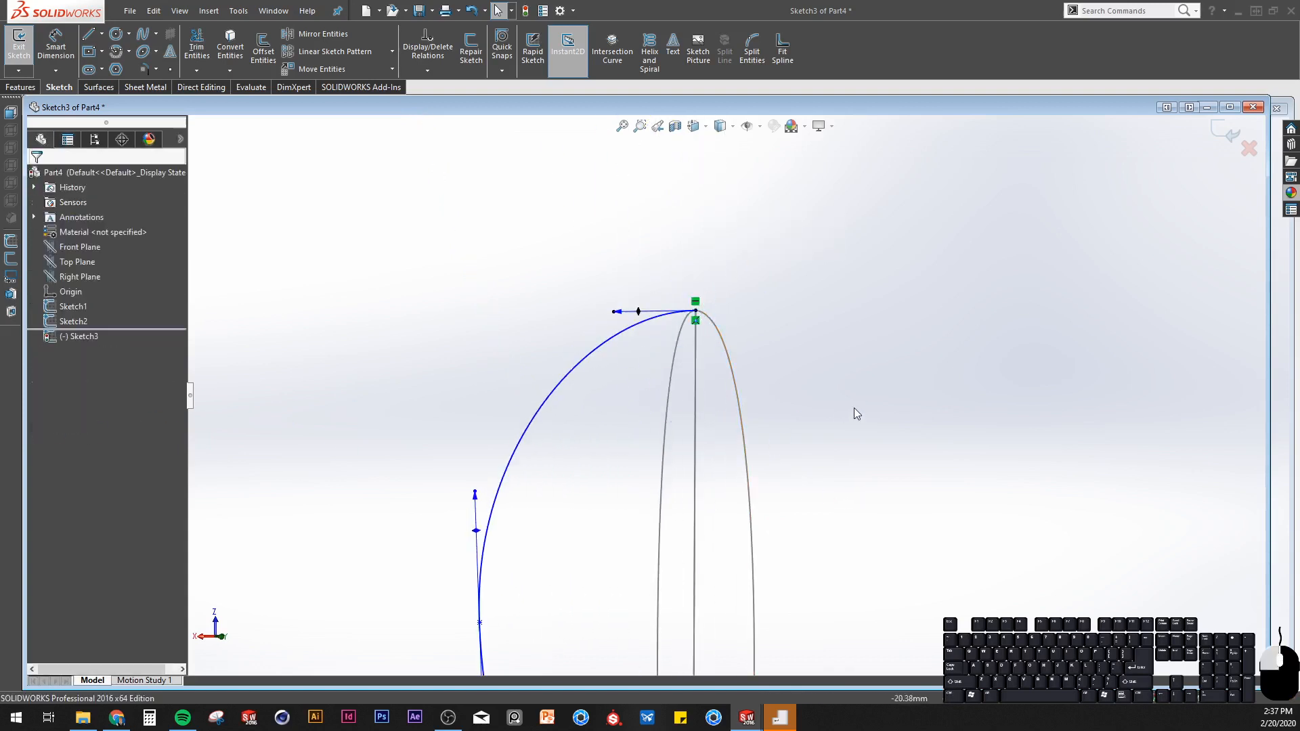
Close the half-egg outline with a 100 mm vertical line between the spline's ends and finish the sketch.
scroll(808, 413, up, 7)
middle_drag(752, 497, 715, 493)
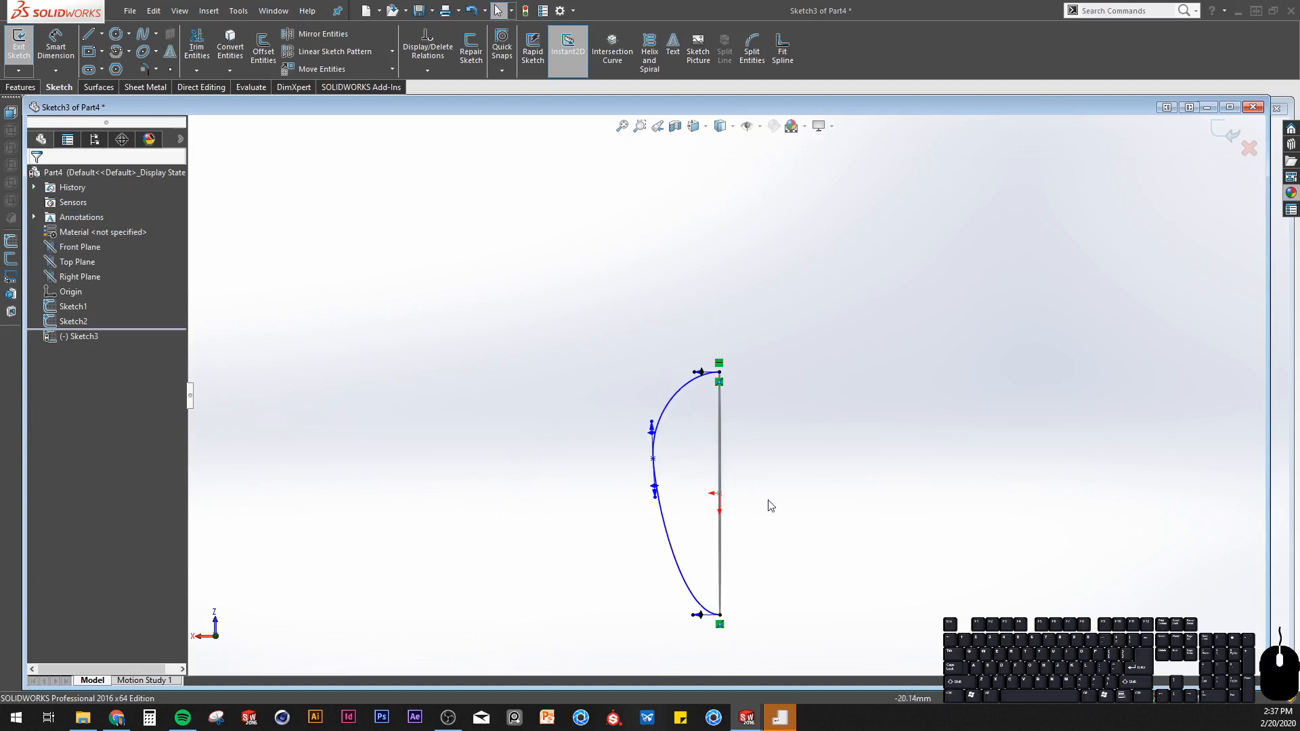
click(88, 33)
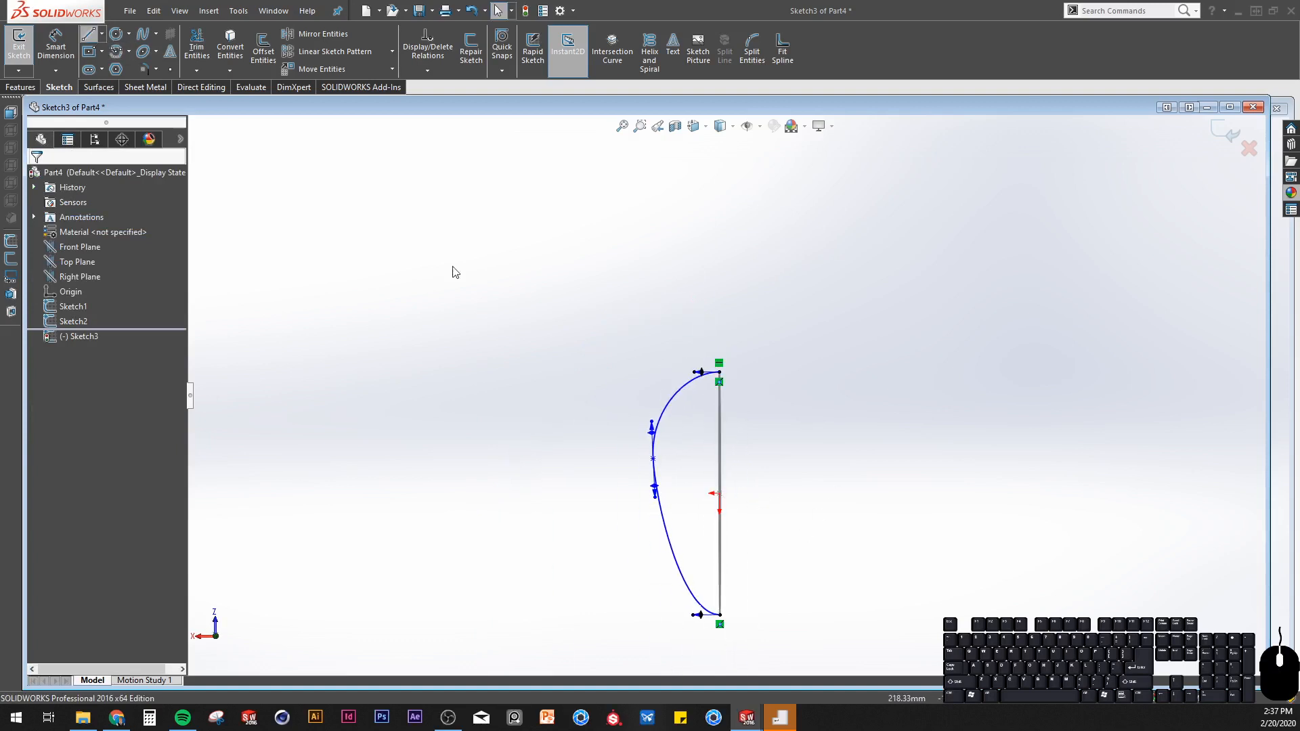
click(719, 371)
click(719, 615)
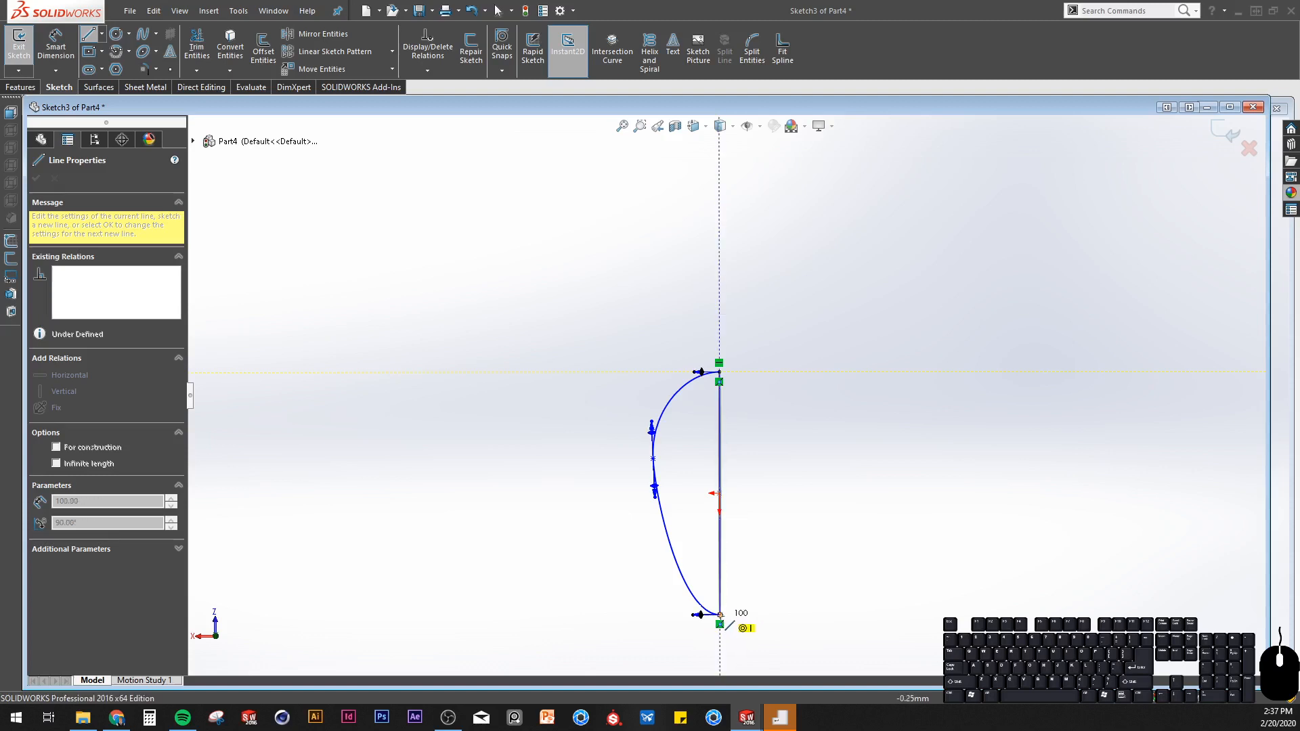
key(Escape)
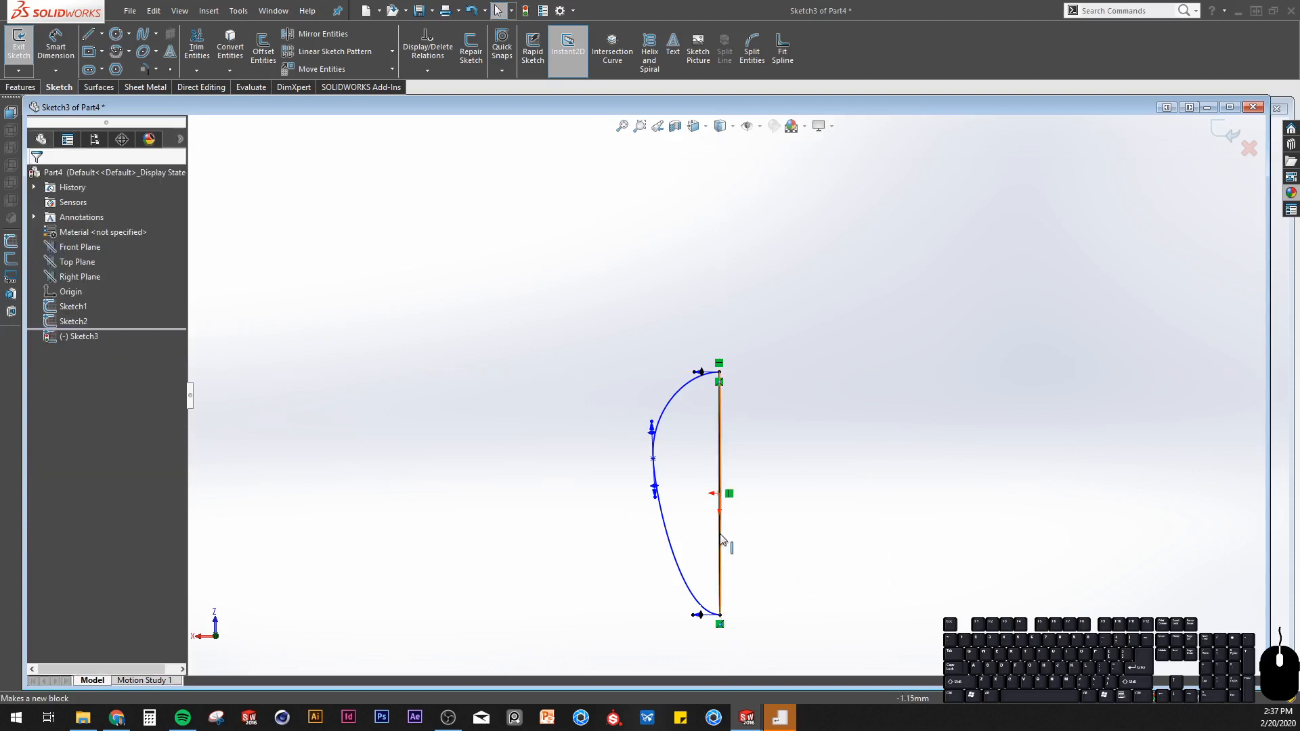
mouse_move(728, 542)
middle_down()
mouse_move(750, 412)
mouse_move(778, 421)
mouse_move(734, 473)
middle_up()
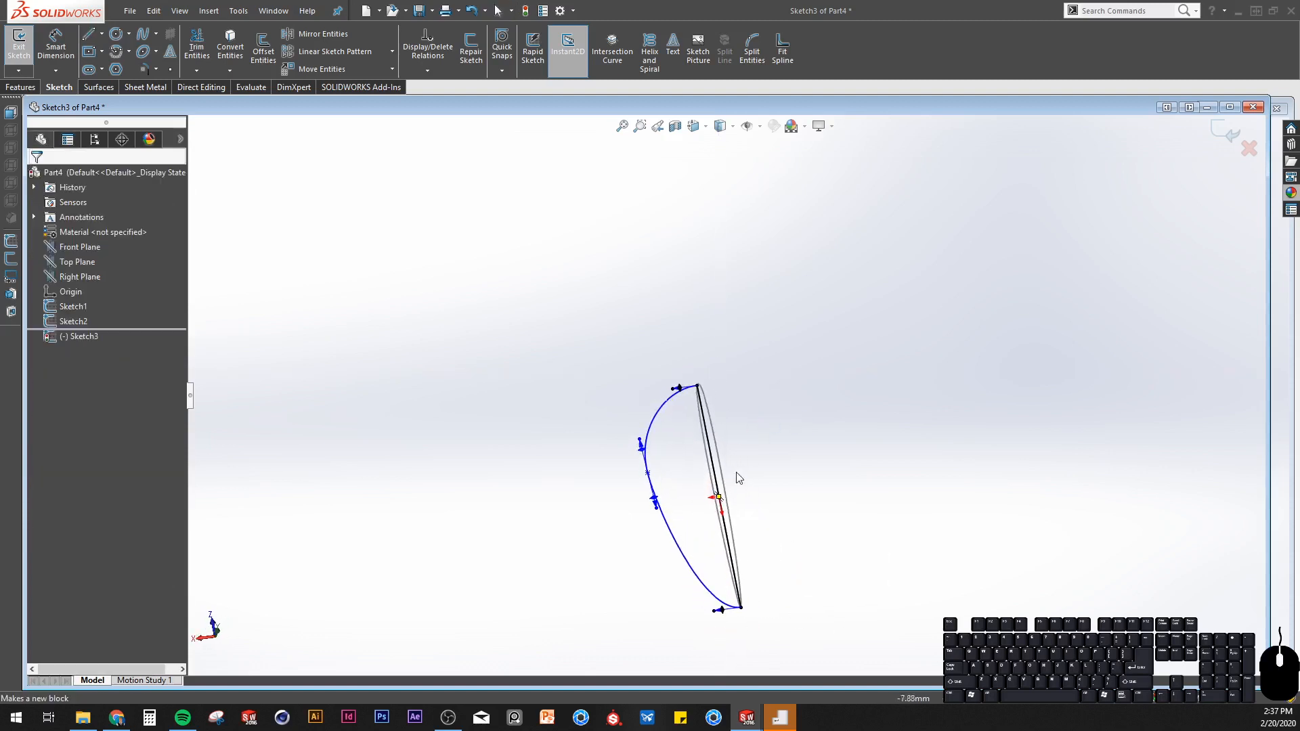
click(1222, 133)
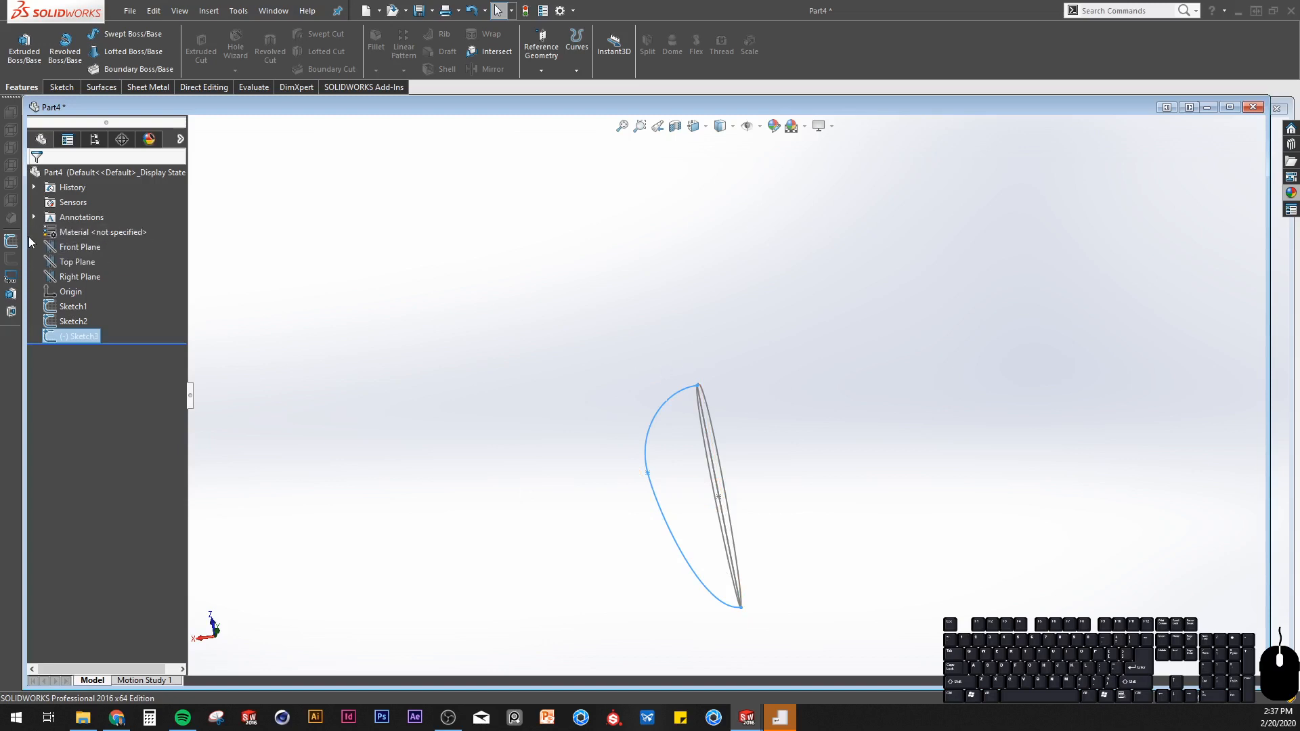
Start a new sketch on the Top Plane and convert the half-egg outline's spline and straight line into it.
click(84, 262)
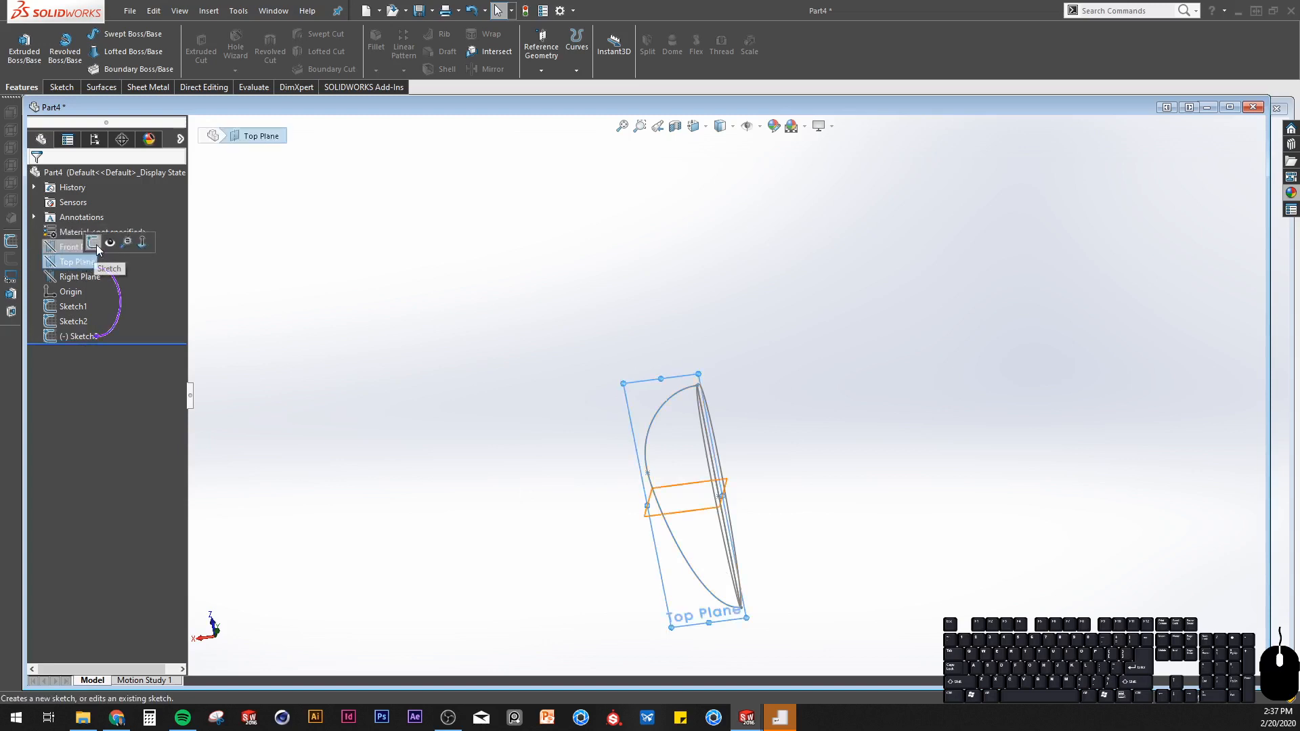
click(94, 244)
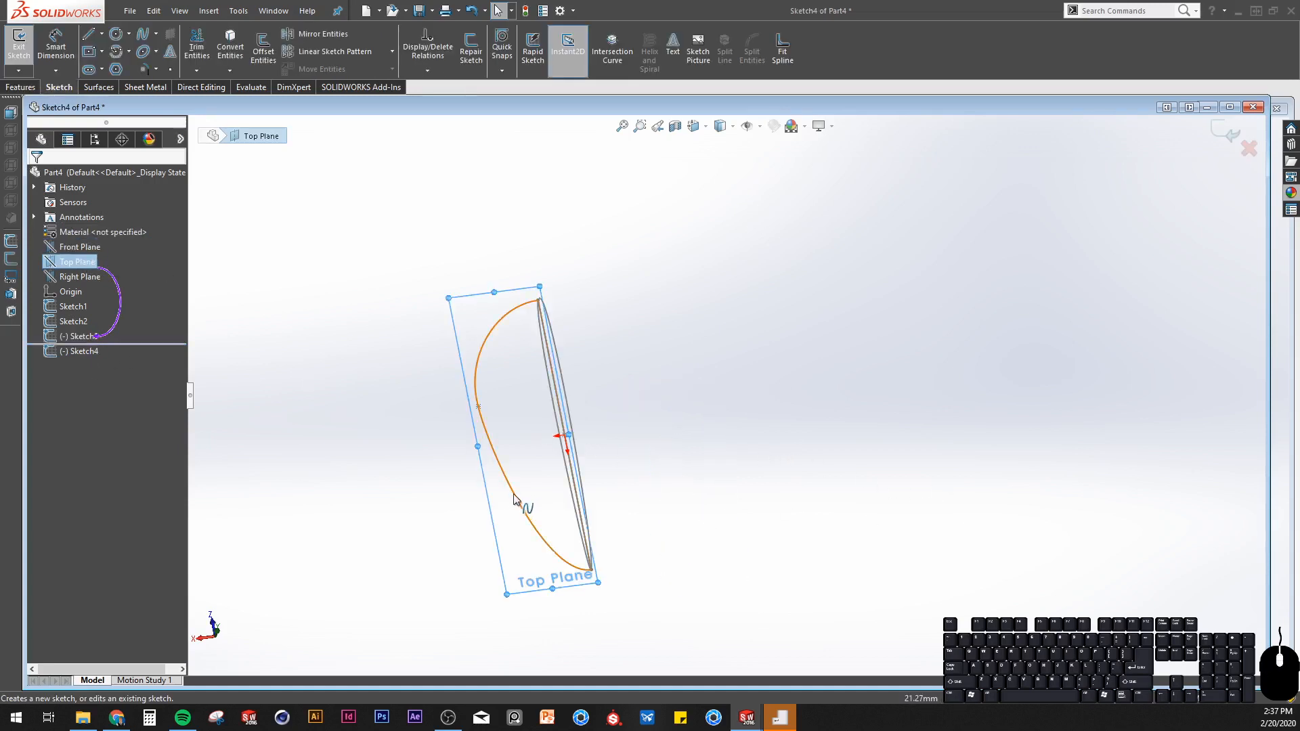
click(231, 46)
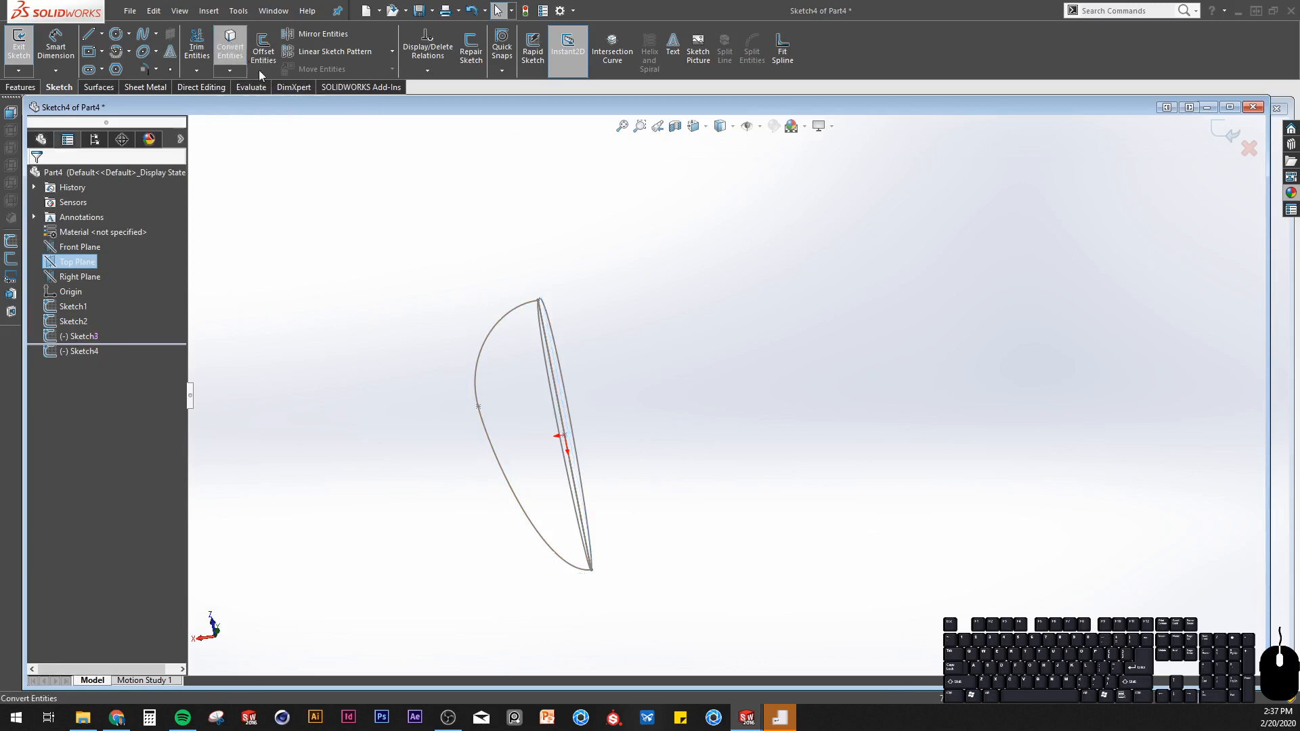
click(483, 428)
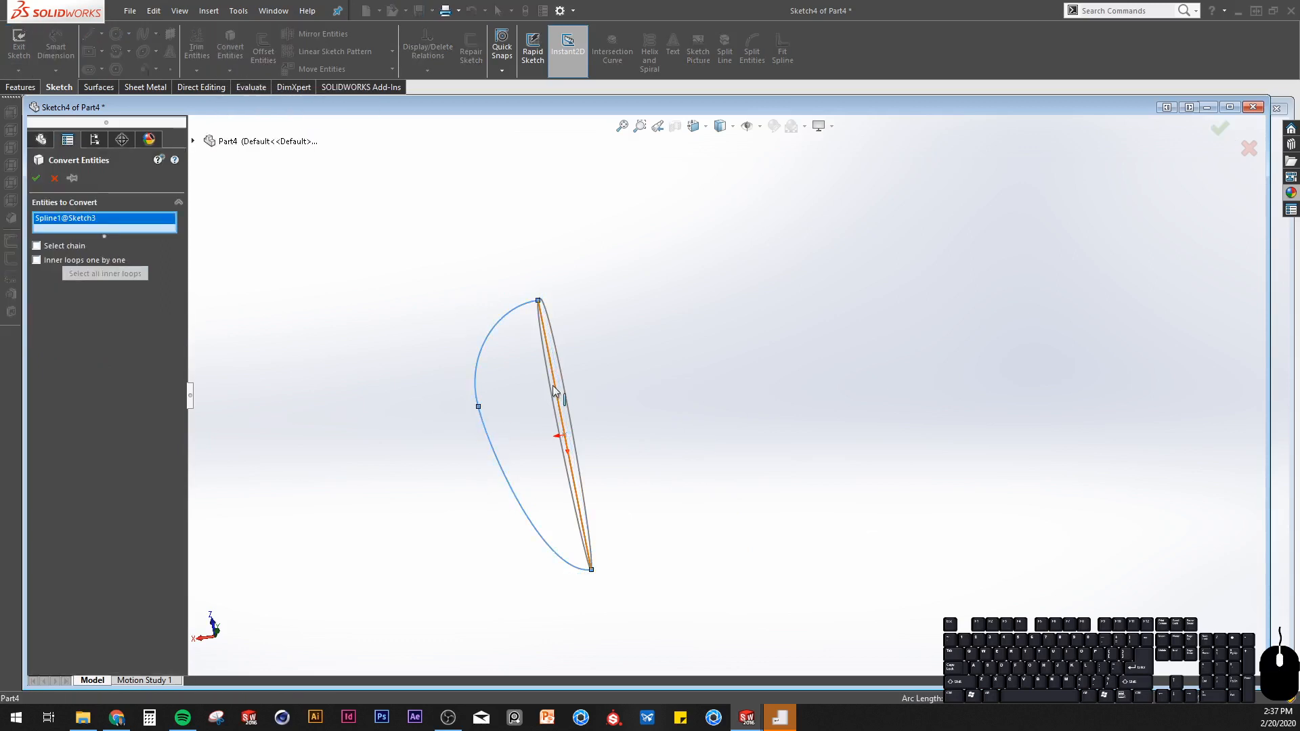
click(555, 392)
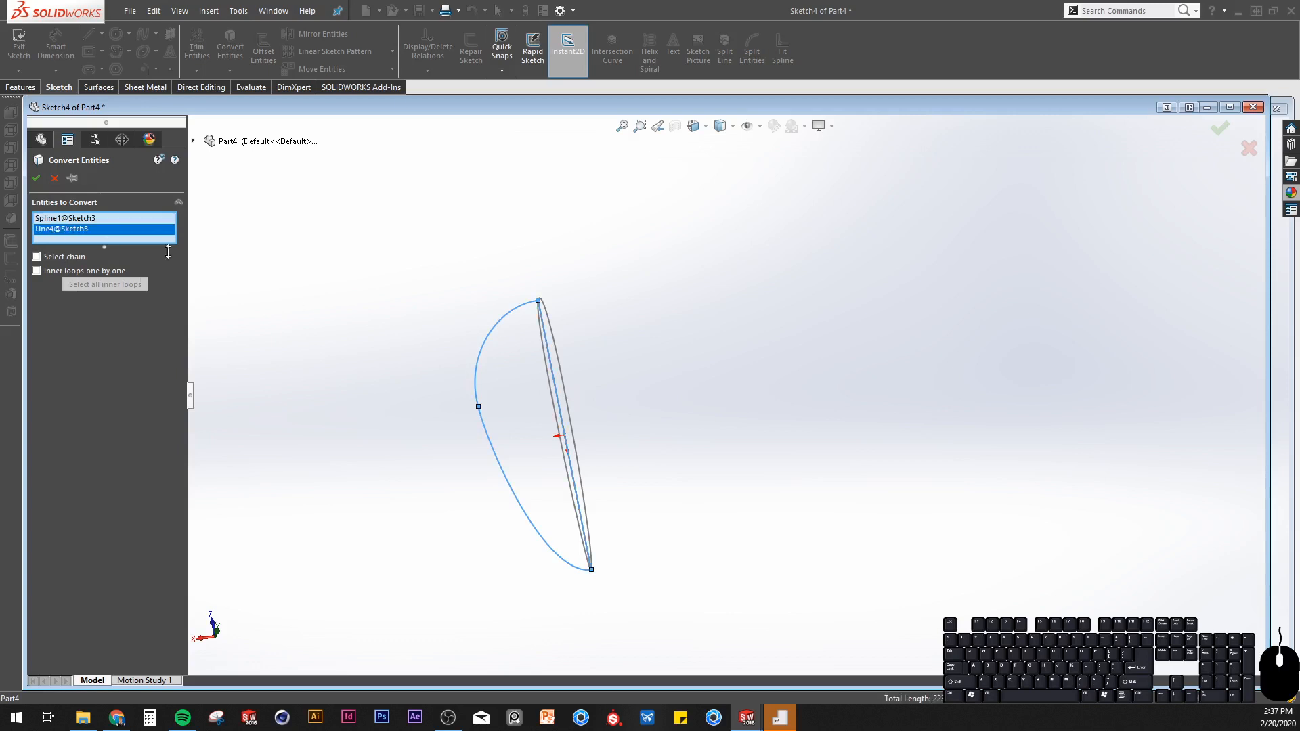
click(36, 178)
mouse_move(527, 412)
middle_down()
mouse_move(551, 305)
mouse_move(505, 436)
mouse_move(528, 508)
middle_up()
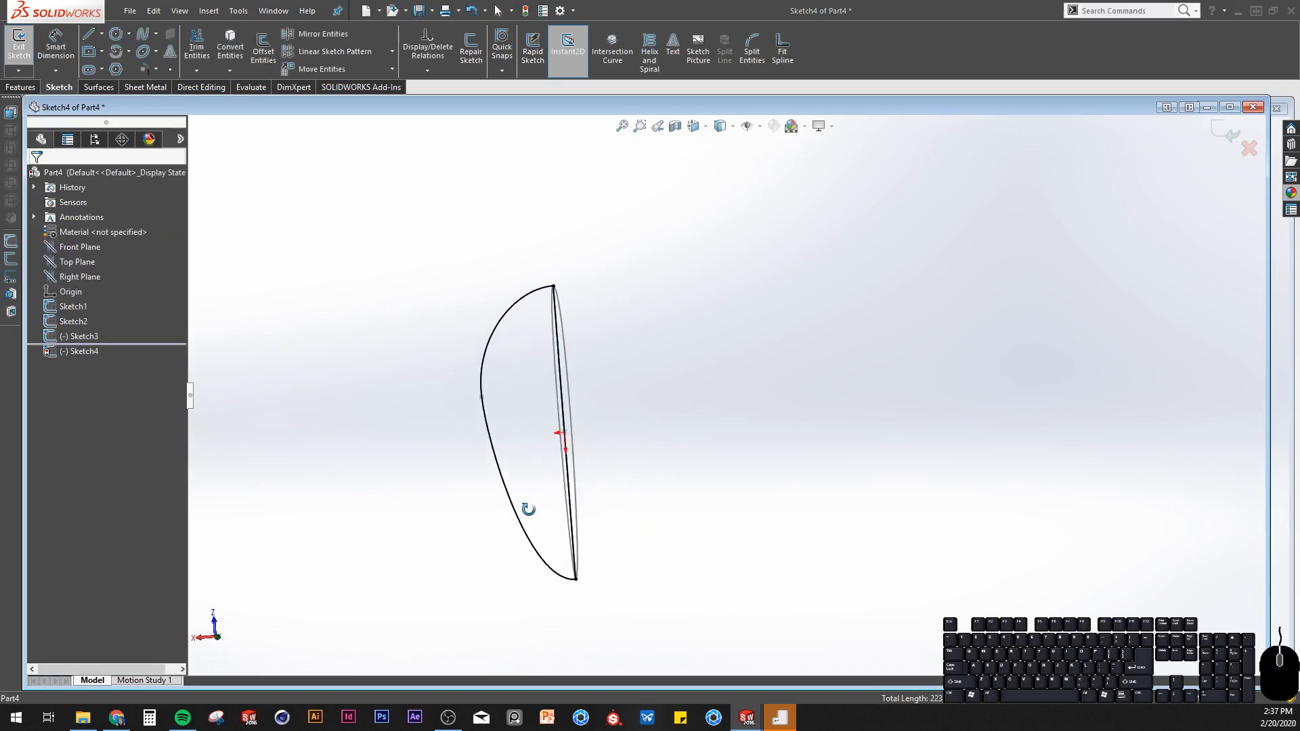
Mirror the converted spline about the converted straight line, keeping the original as a copy.
click(318, 34)
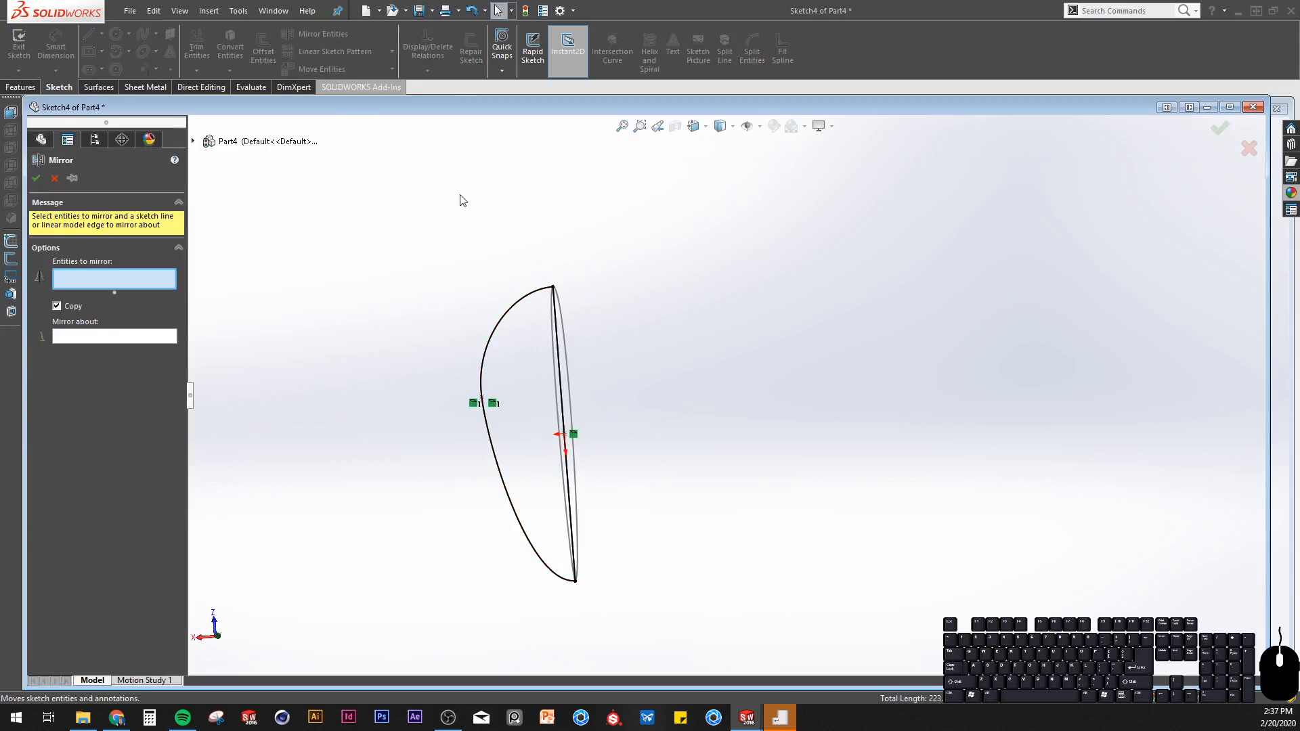
click(490, 348)
click(78, 338)
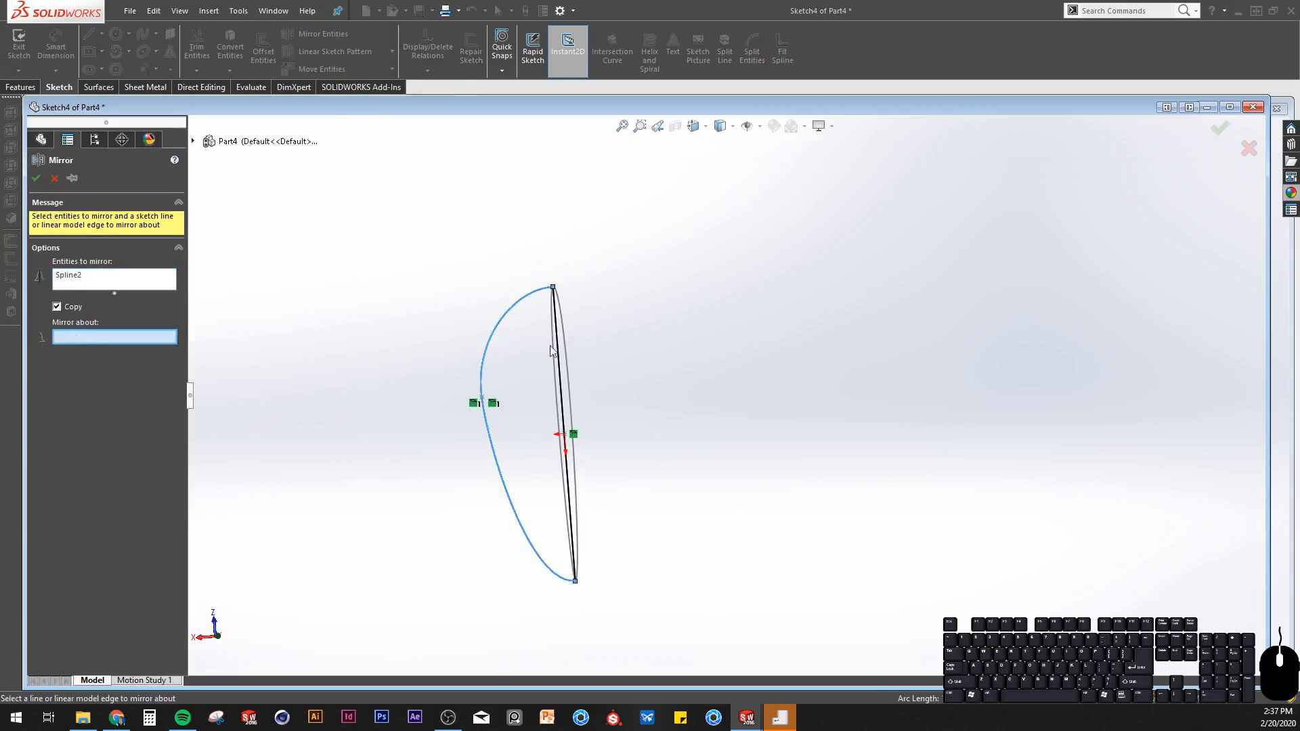
click(554, 346)
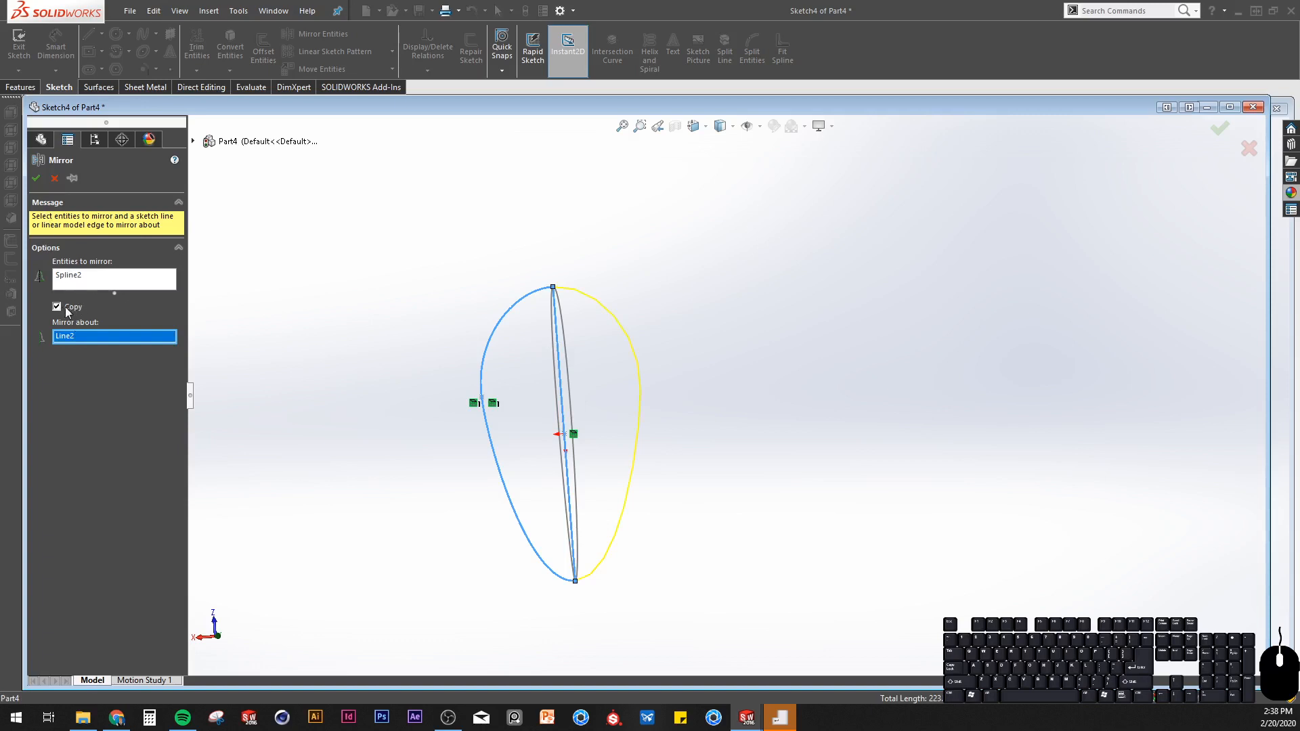
click(37, 179)
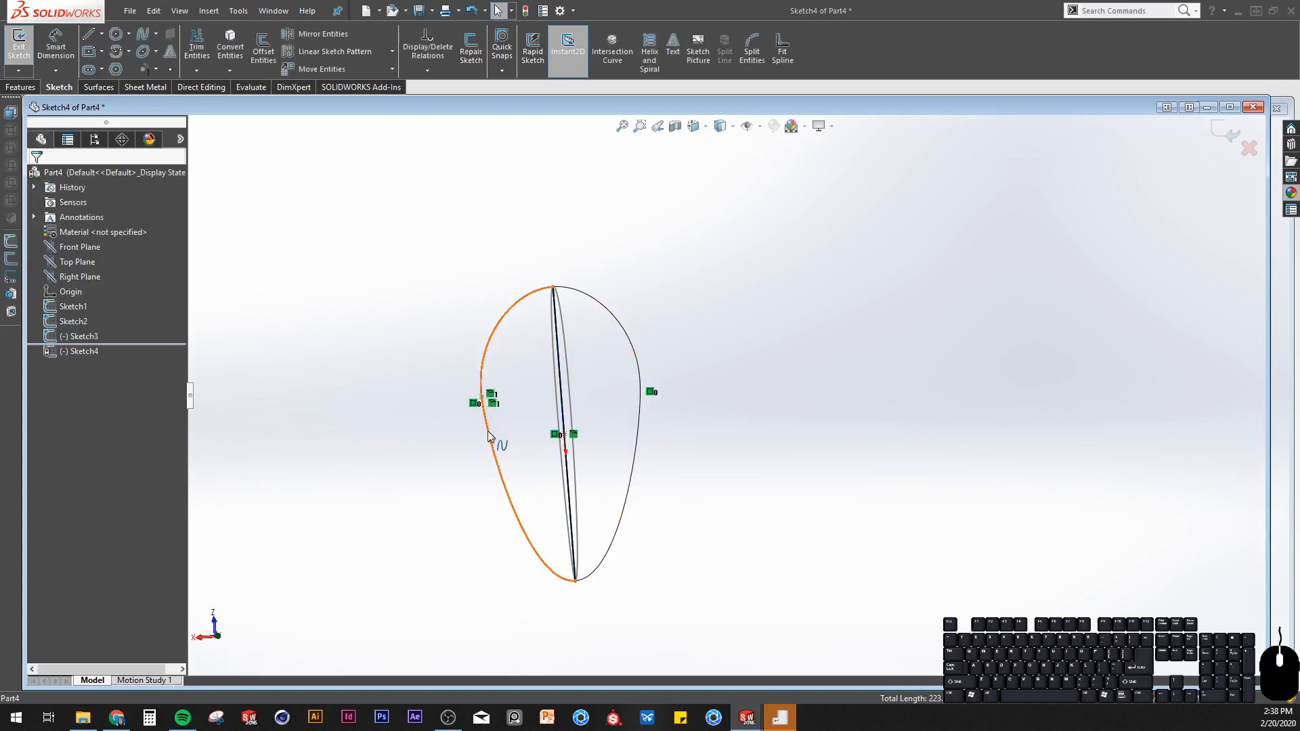
Turn the original converted spline into construction geometry and finish the sketch.
click(496, 453)
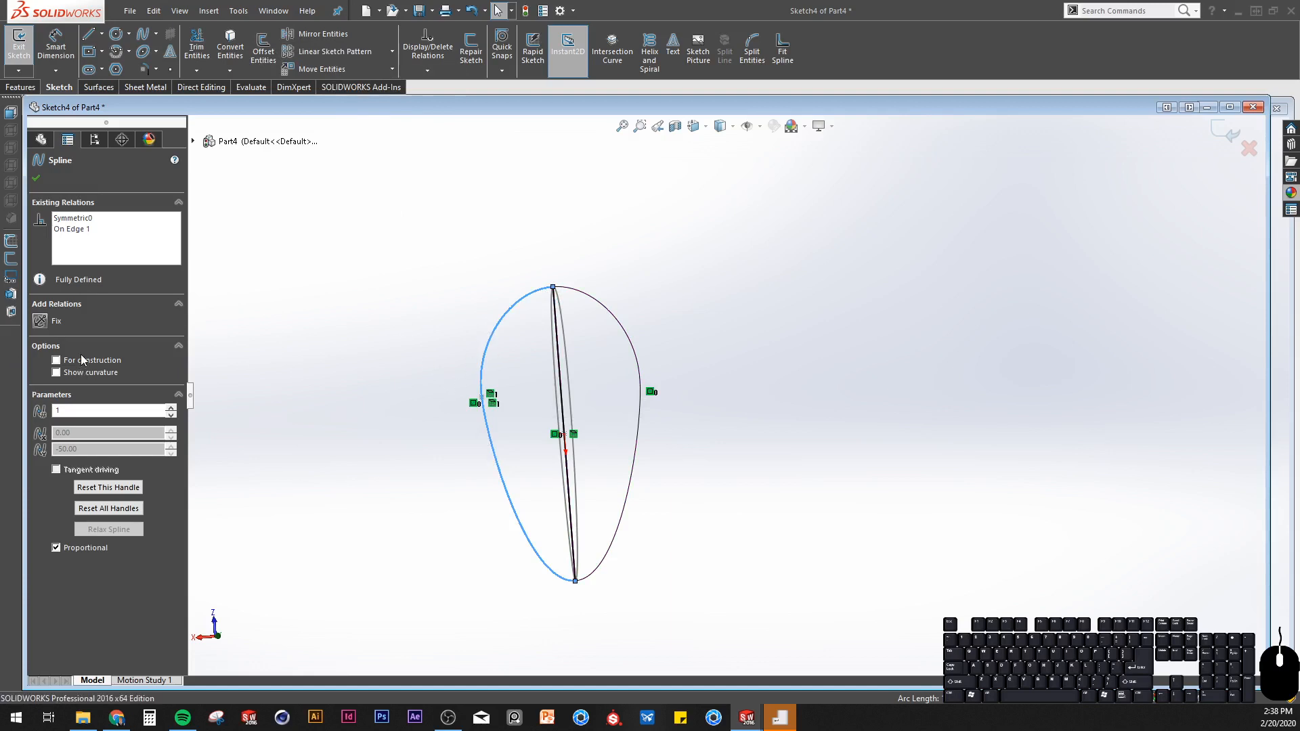
click(57, 360)
click(588, 534)
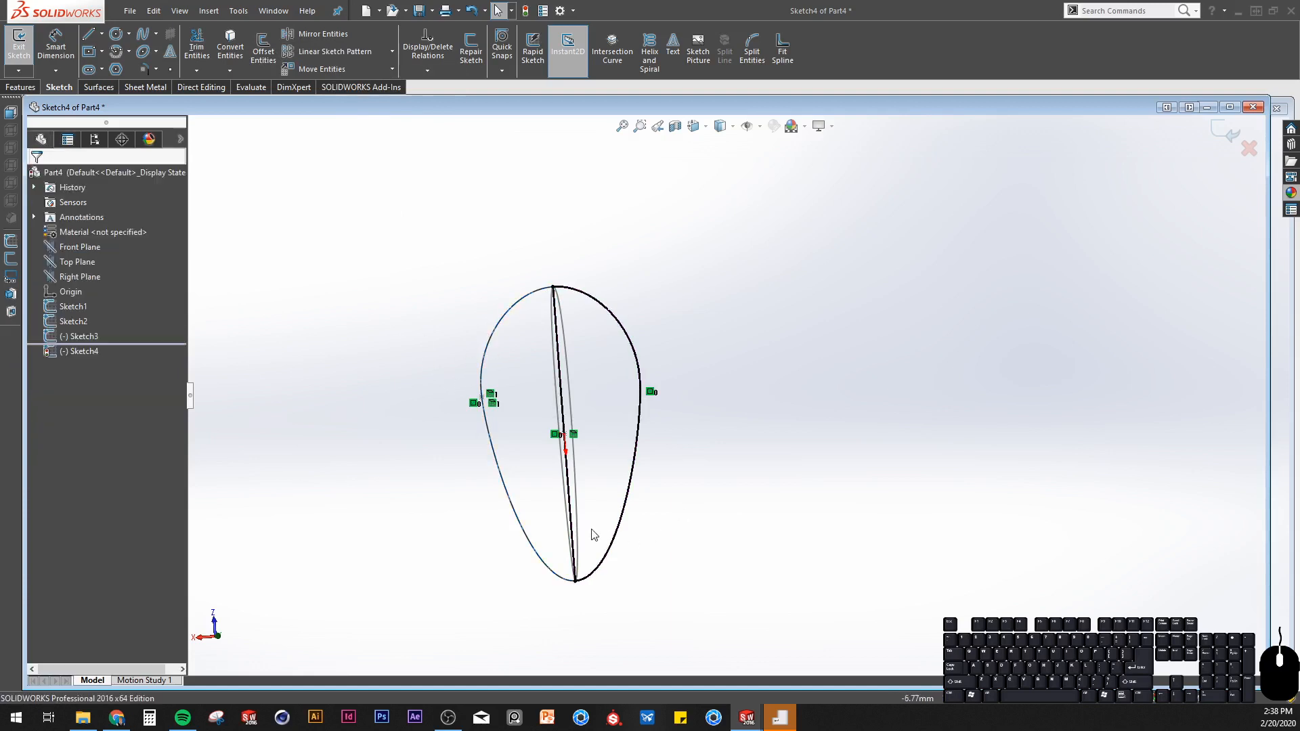
mouse_move(589, 534)
middle_down()
mouse_move(588, 270)
mouse_move(599, 380)
middle_up()
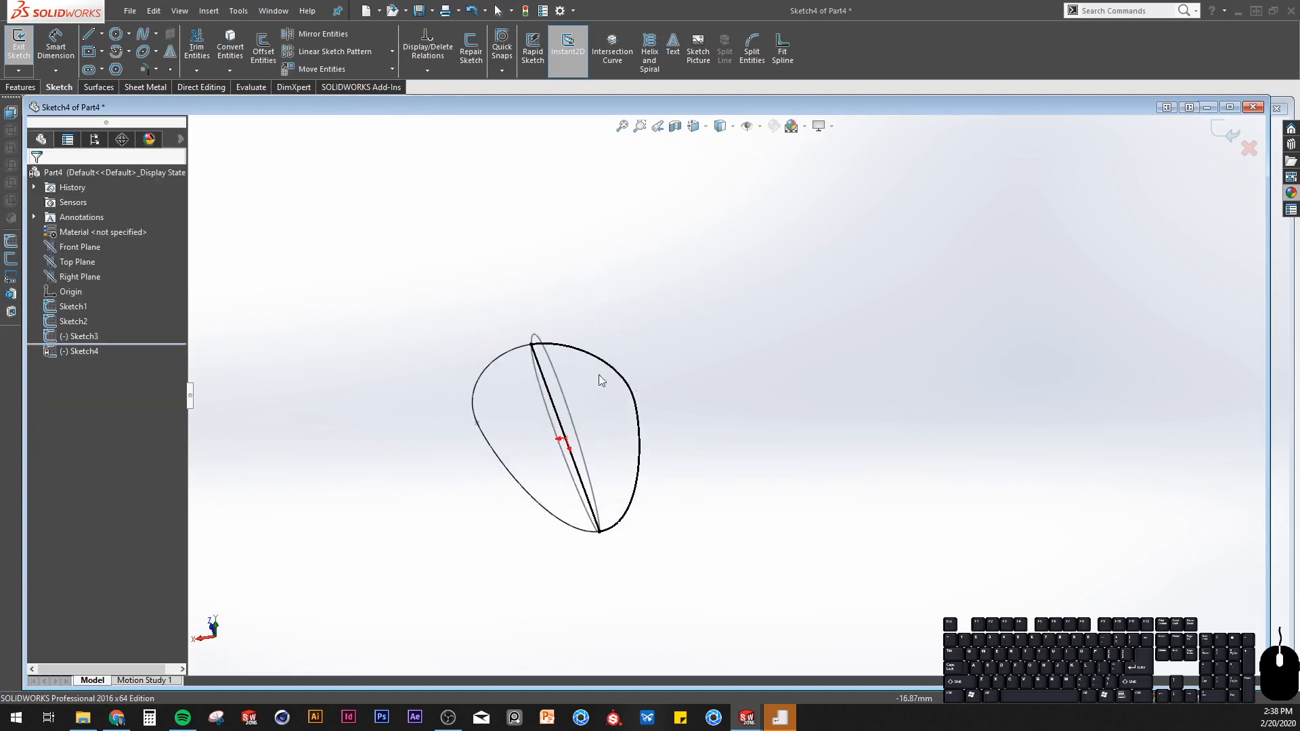
click(1217, 136)
mouse_move(594, 465)
middle_down()
mouse_move(670, 403)
mouse_move(820, 448)
mouse_move(832, 504)
mouse_move(745, 438)
mouse_move(574, 407)
mouse_move(610, 393)
mouse_move(604, 620)
mouse_move(606, 493)
mouse_move(644, 484)
middle_up()
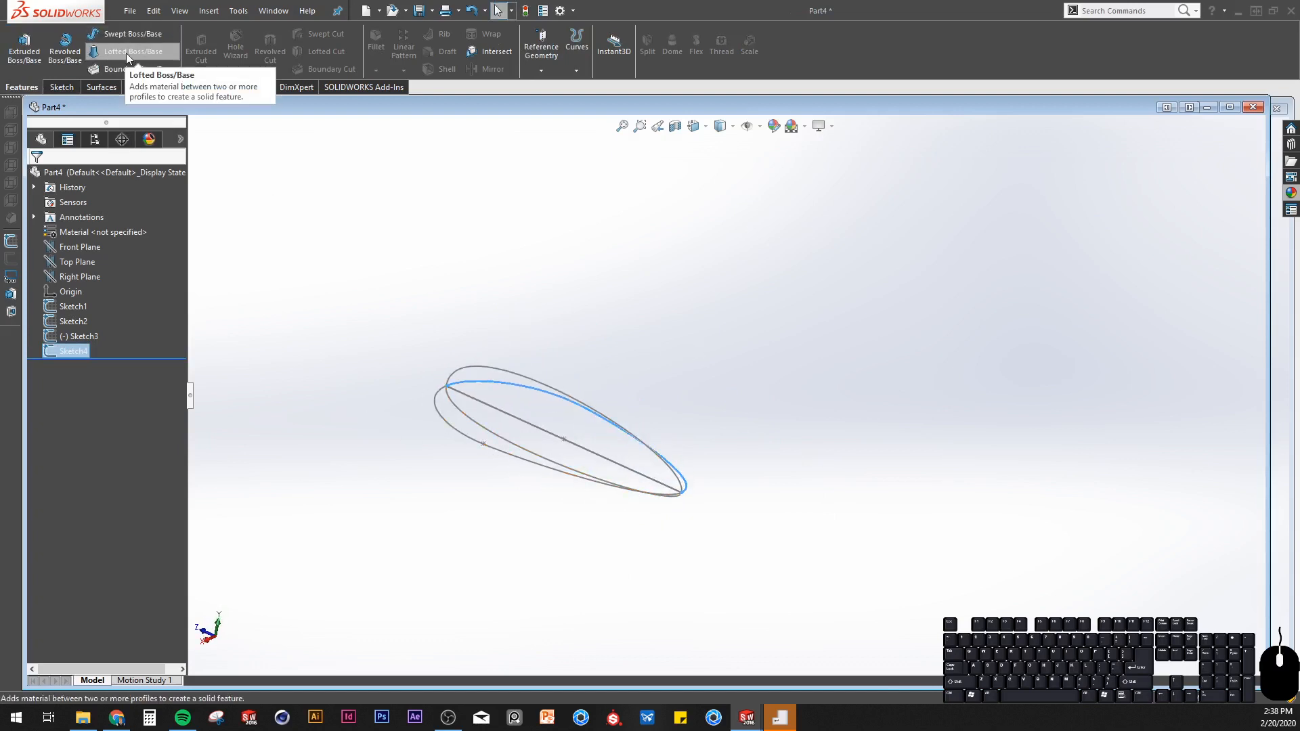
Start a Lofted Boss/Base and clear the preselected Sketch4 profile.
click(124, 51)
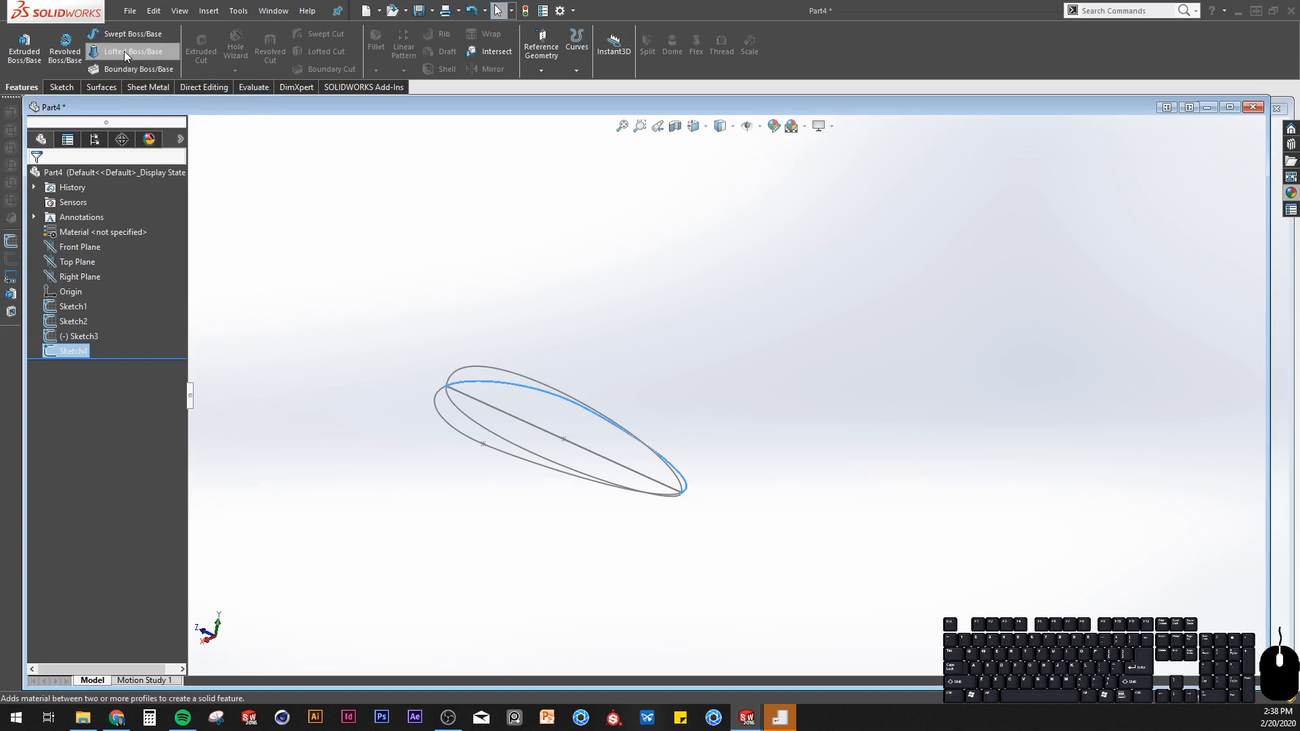
right_click(112, 242)
click(152, 250)
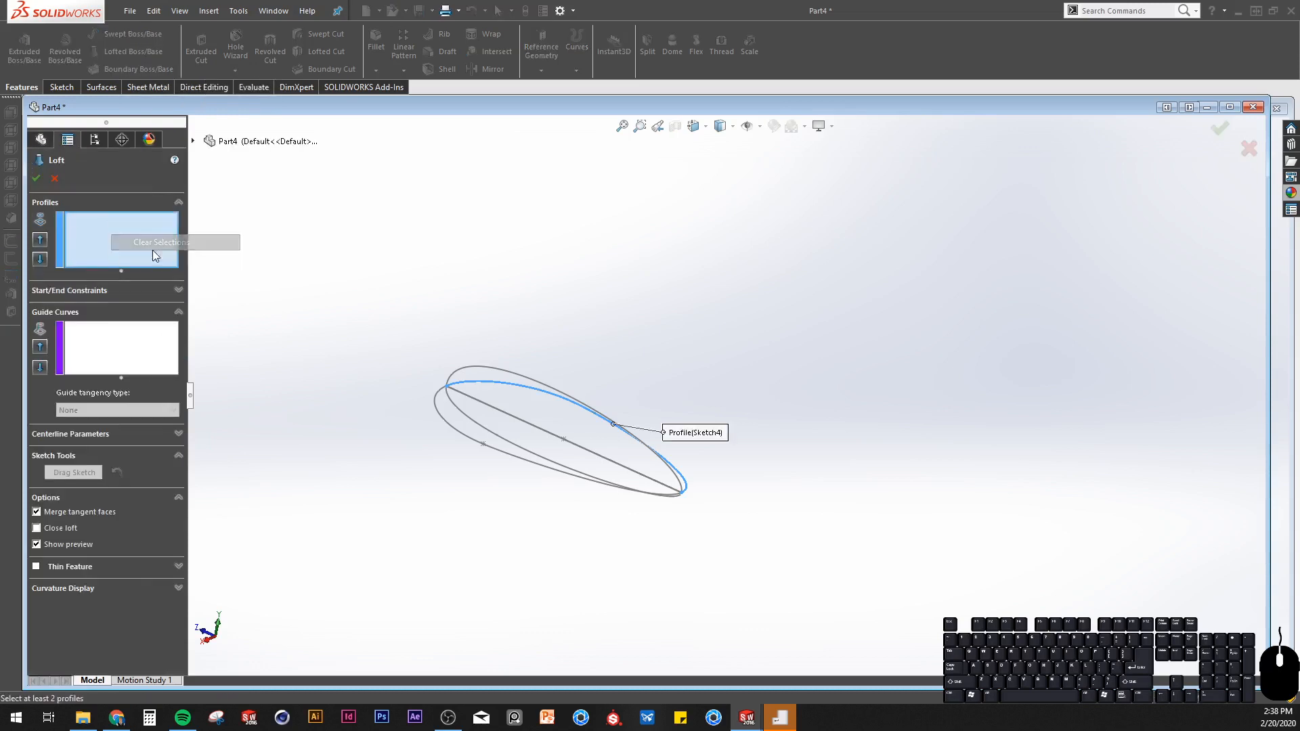
middle_drag(517, 380, 570, 397)
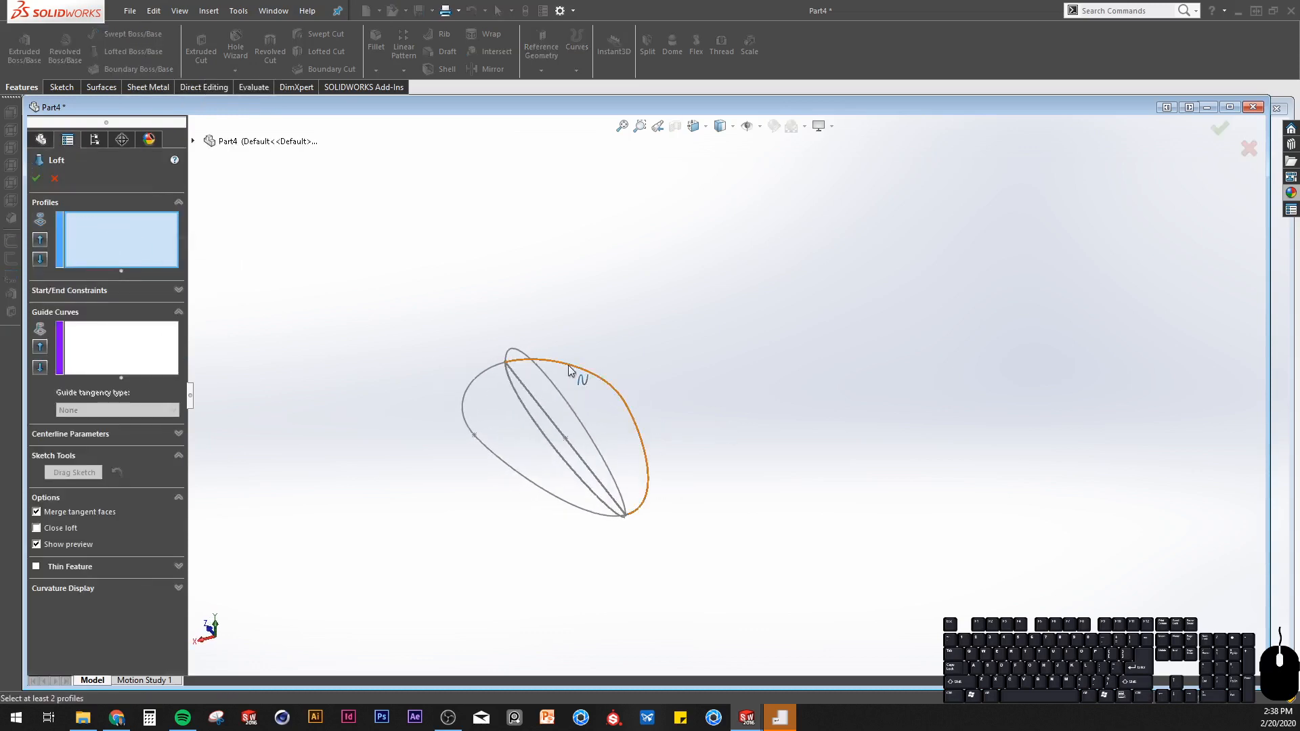
Add the mirrored half outline and its straight line as the first loft profile, using SelectionManager's closed-loop selection.
click(572, 371)
click(572, 371)
right_click(110, 223)
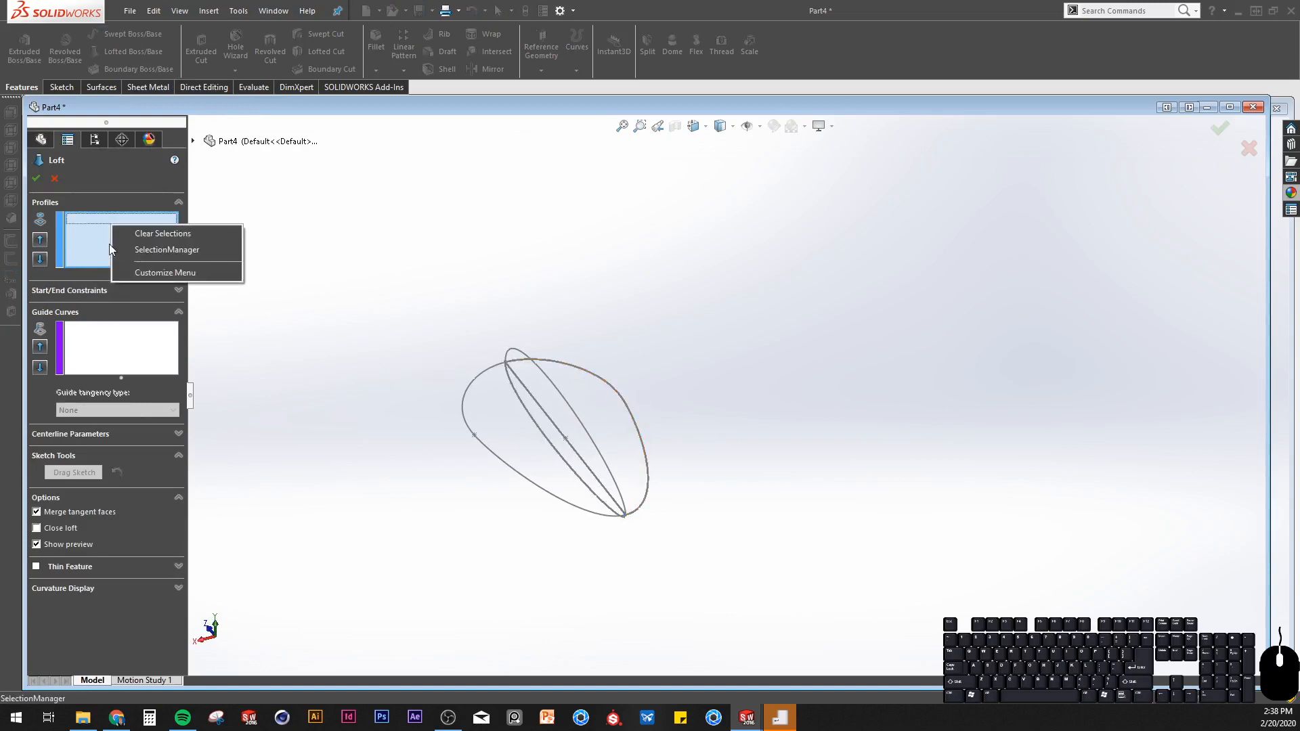
right_click(72, 225)
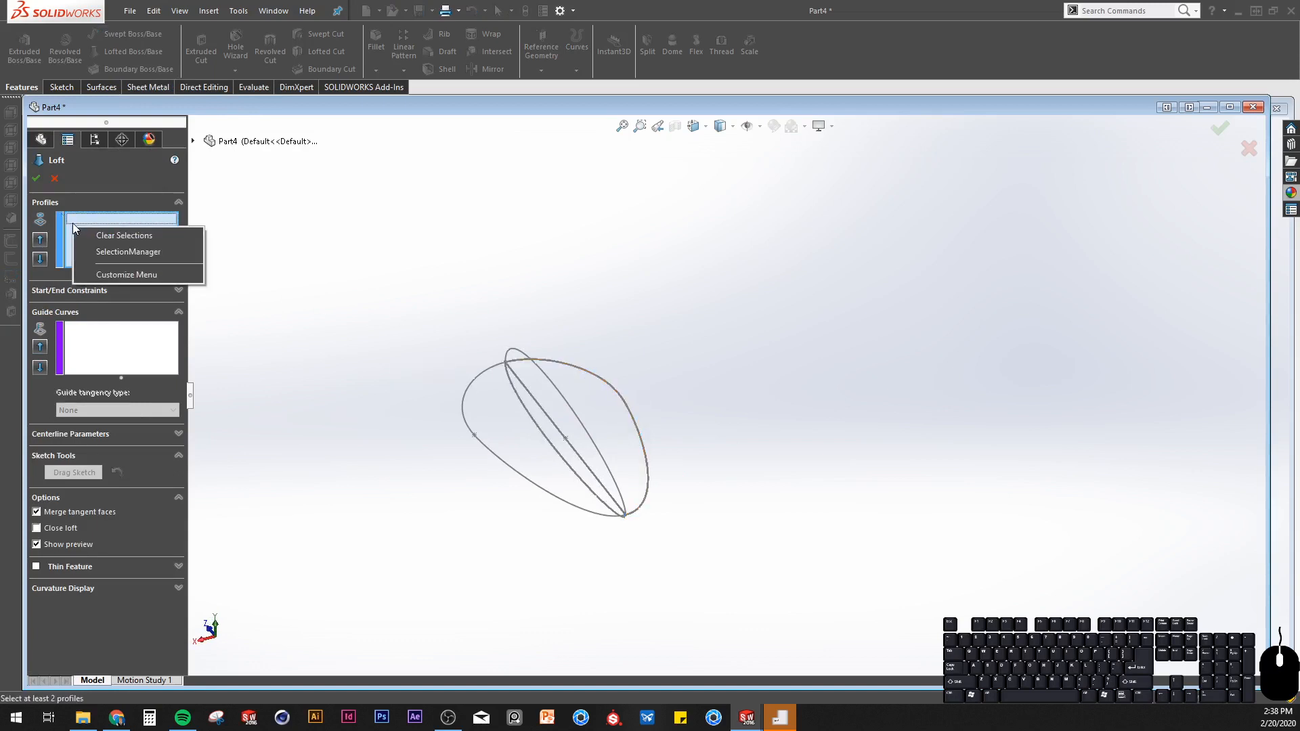
click(95, 251)
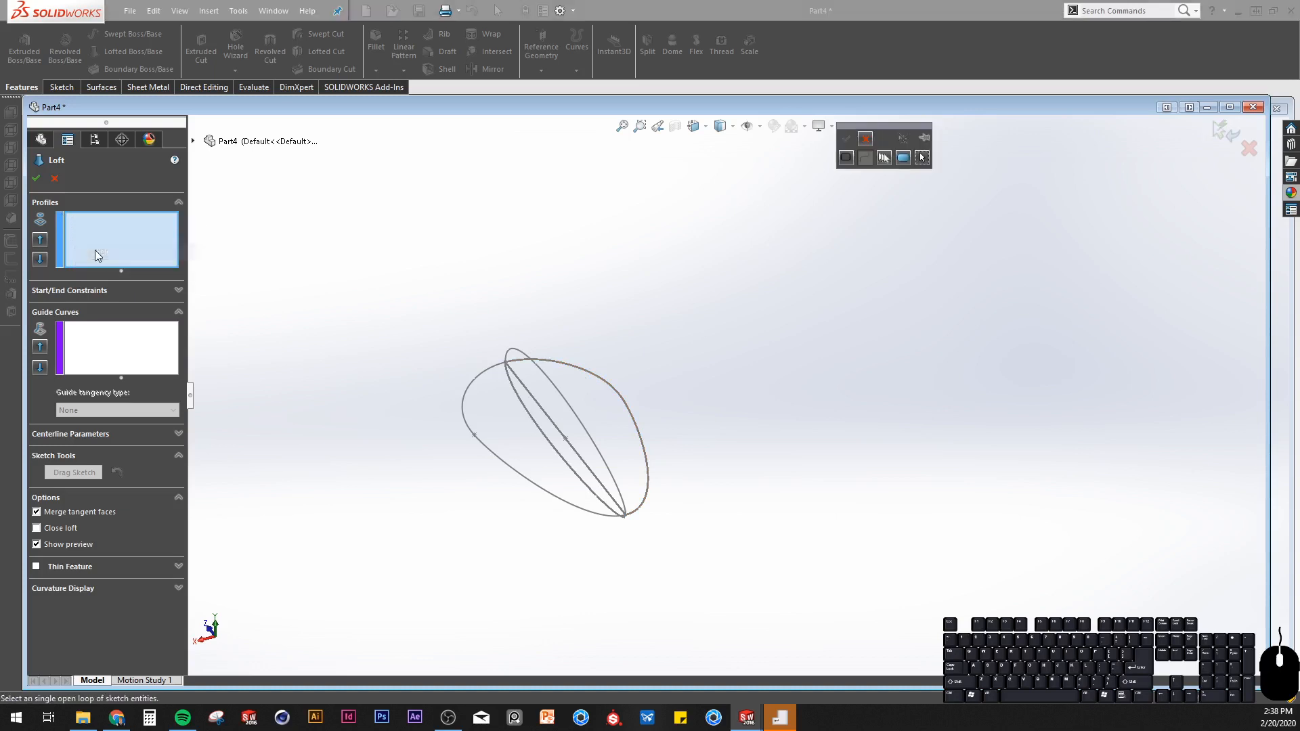
click(847, 159)
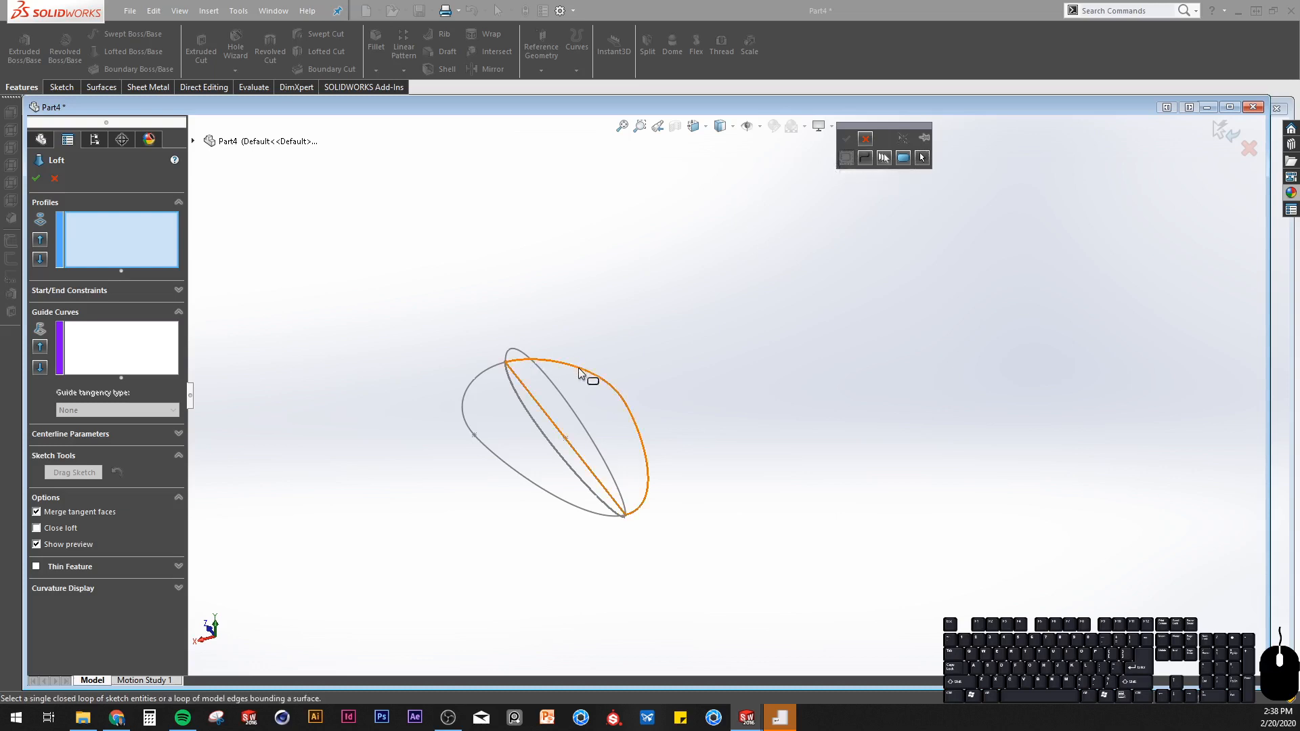
click(580, 373)
click(846, 139)
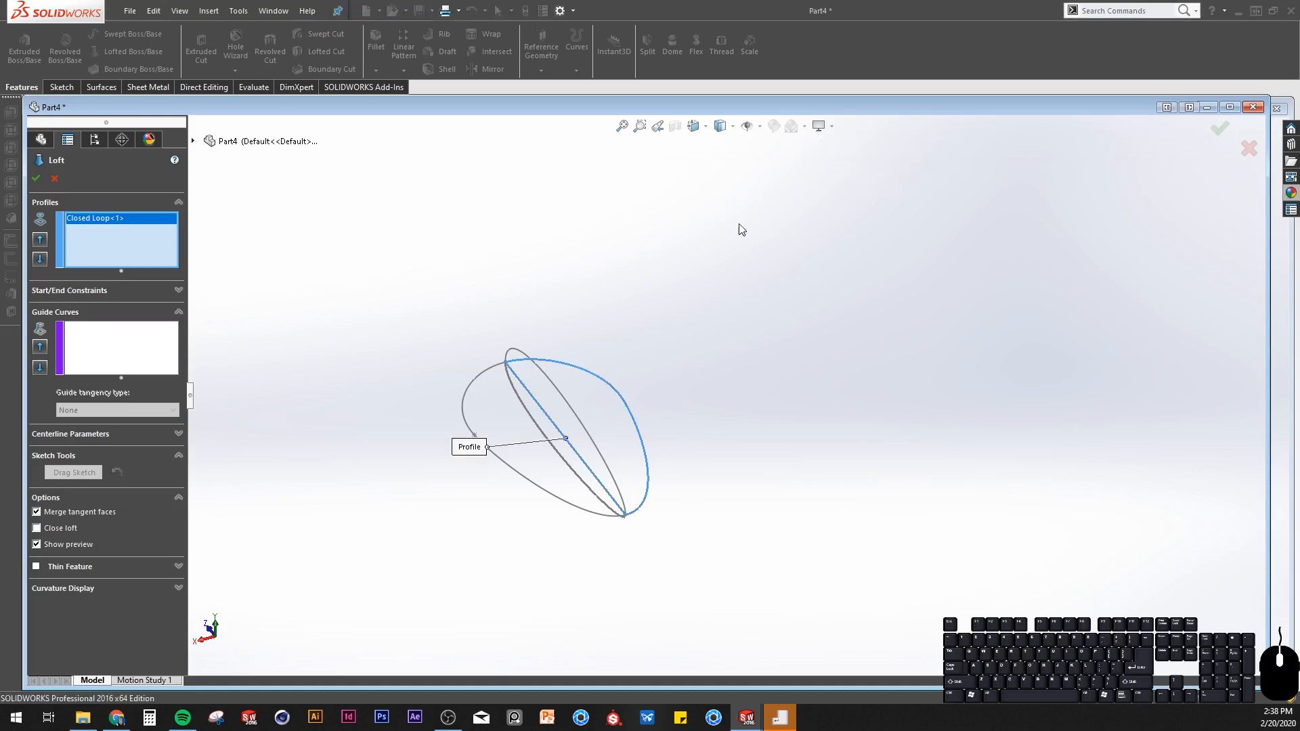
Add the upper side profile as the second loft profile, using SelectionManager's closed-loop selection.
right_click(125, 241)
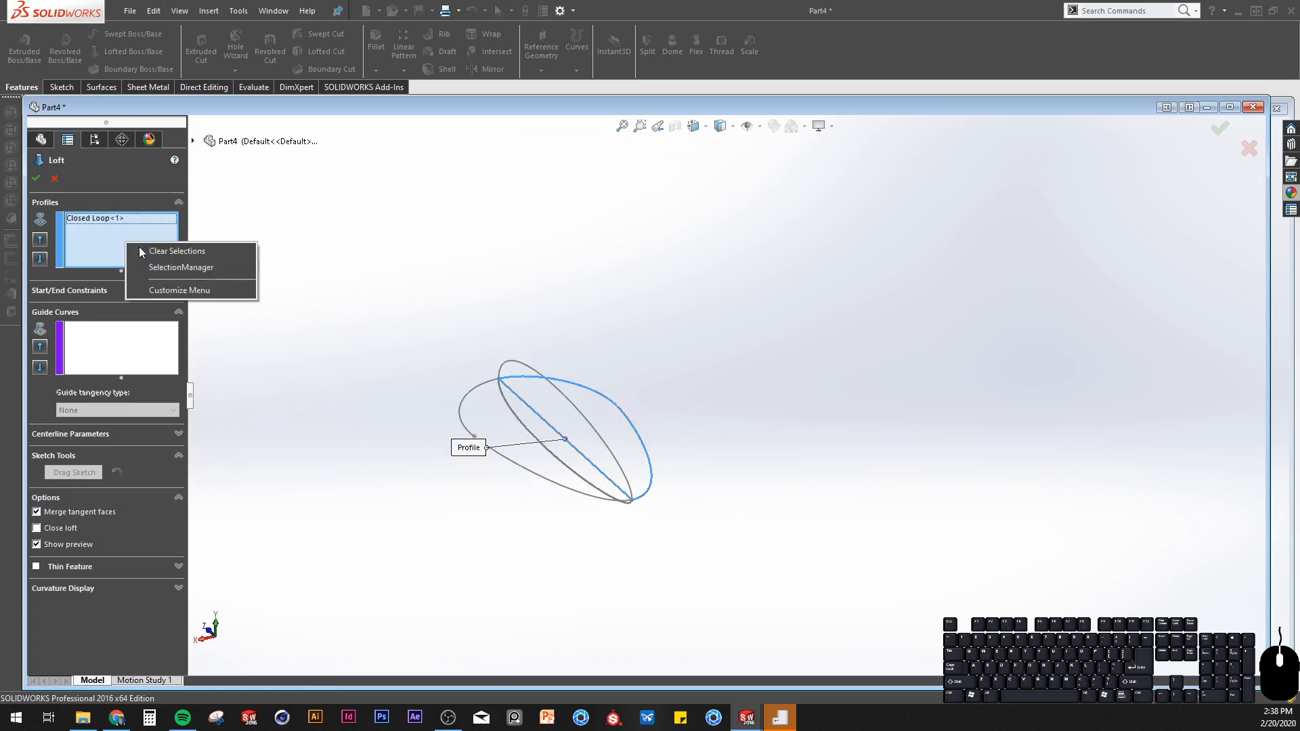
click(154, 268)
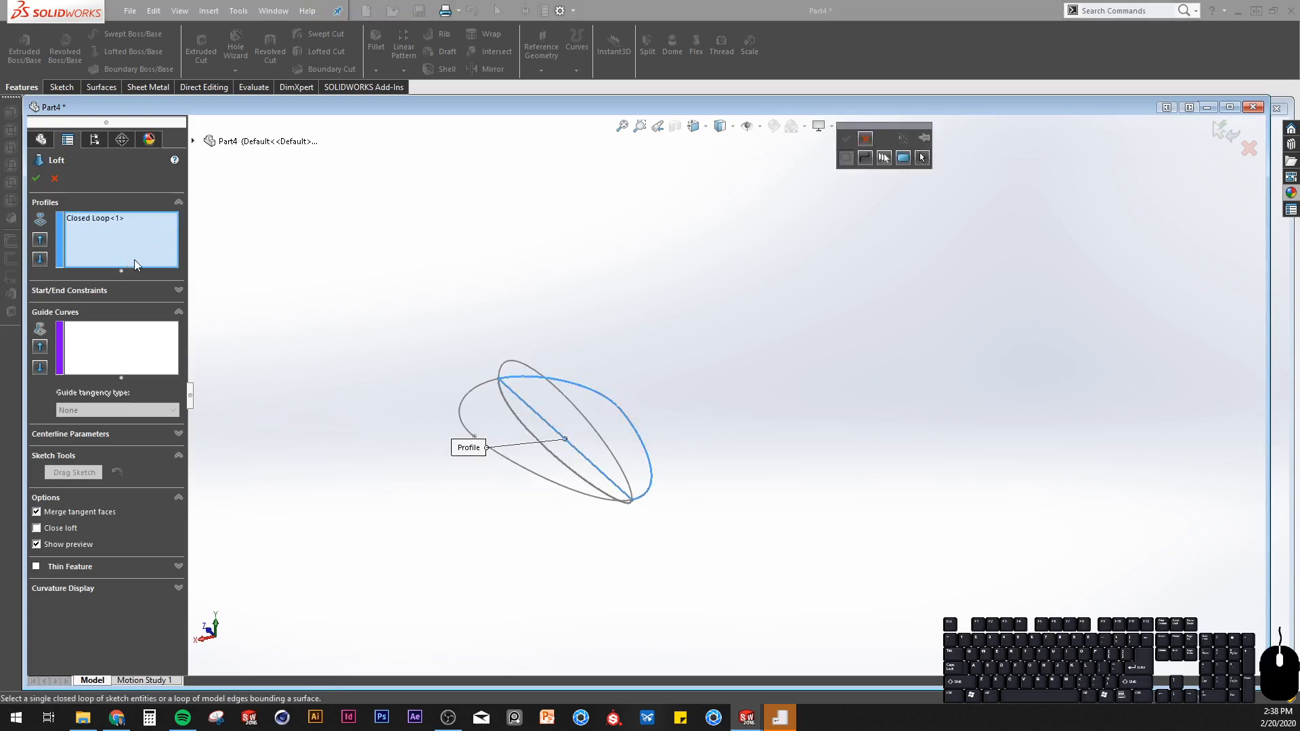
click(531, 378)
click(846, 138)
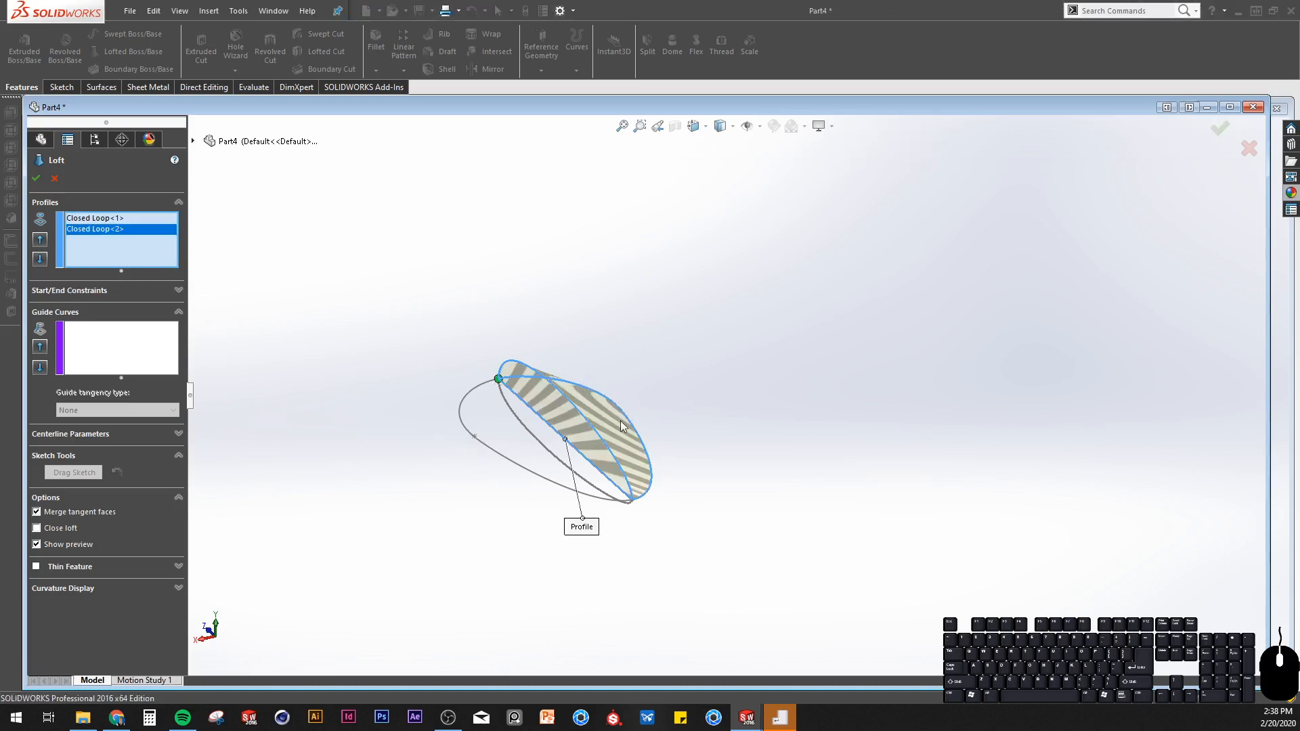
Add the opposite Top Plane half outline as the third closed-loop loft profile.
right_click(135, 251)
click(163, 276)
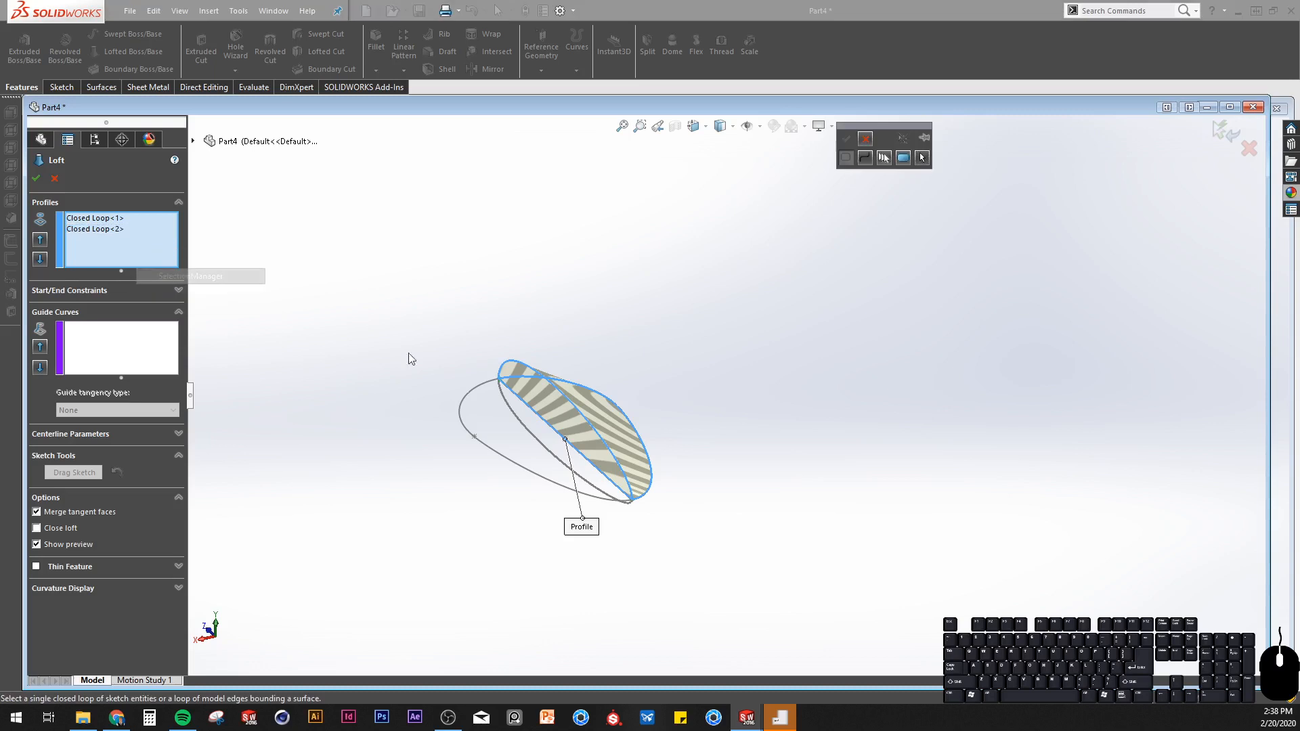
click(478, 444)
click(846, 138)
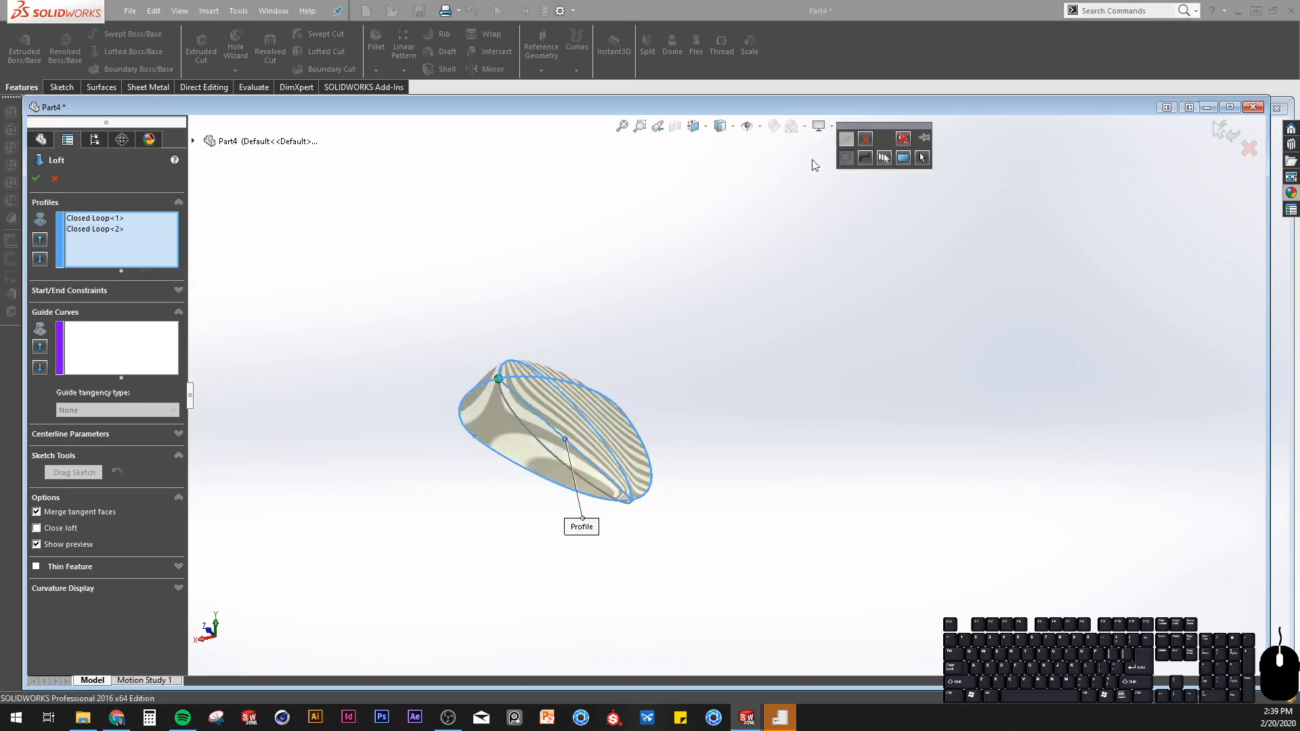
Add the lower side profile as the fourth closed-loop loft profile.
right_click(125, 256)
click(166, 284)
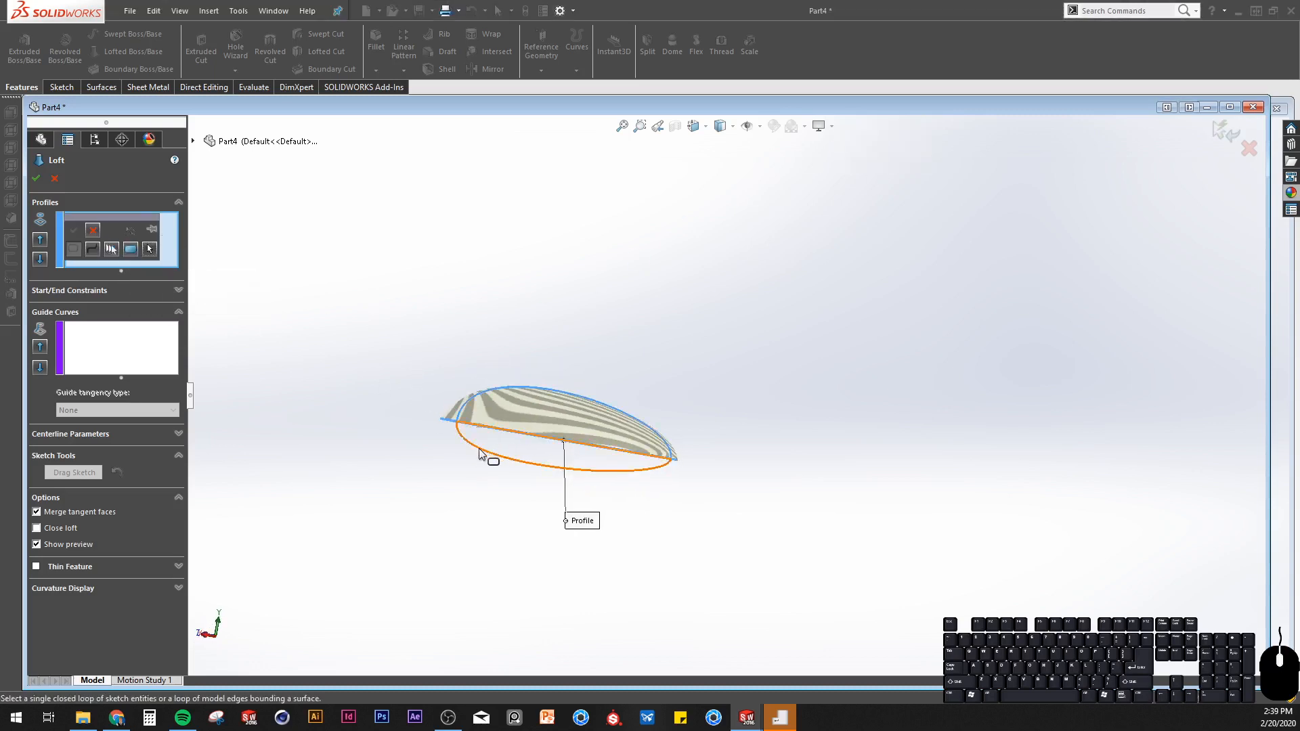
click(478, 449)
click(74, 231)
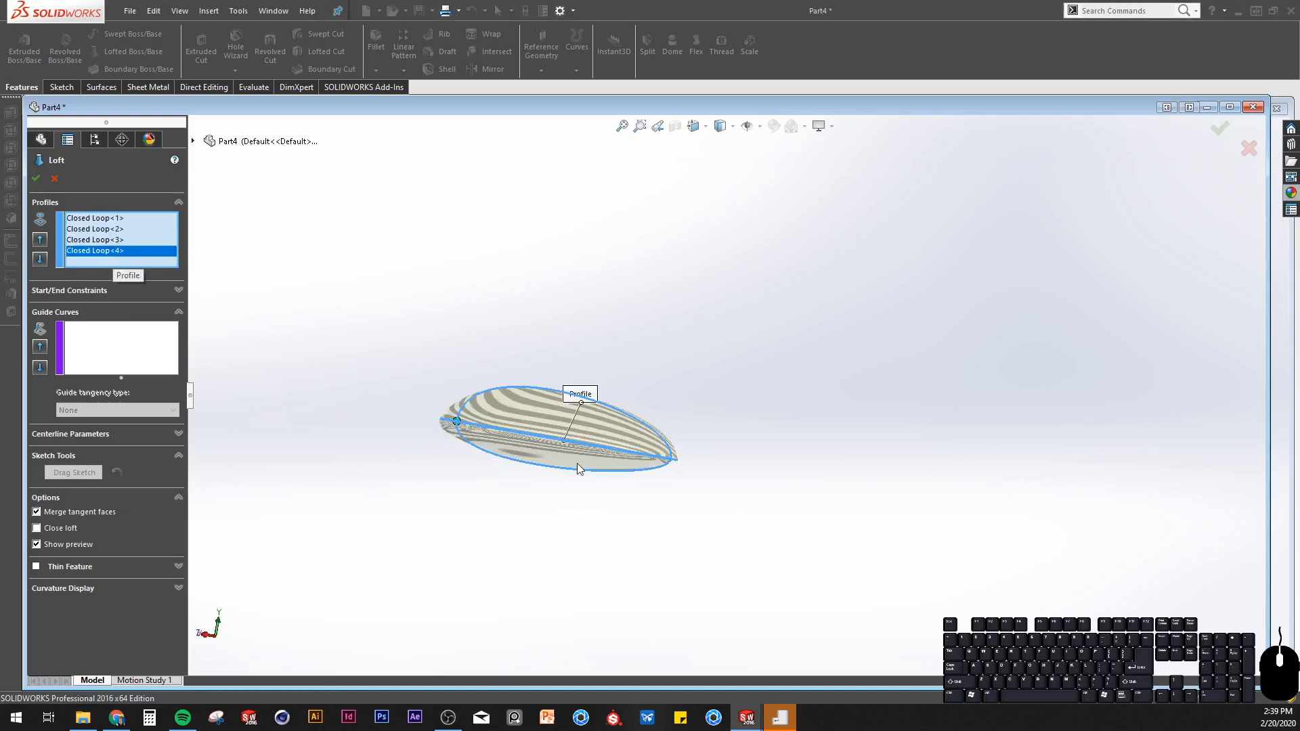
Enable Close loft so the profiles wrap into a complete body, and finish the loft.
middle_drag(577, 467, 680, 451)
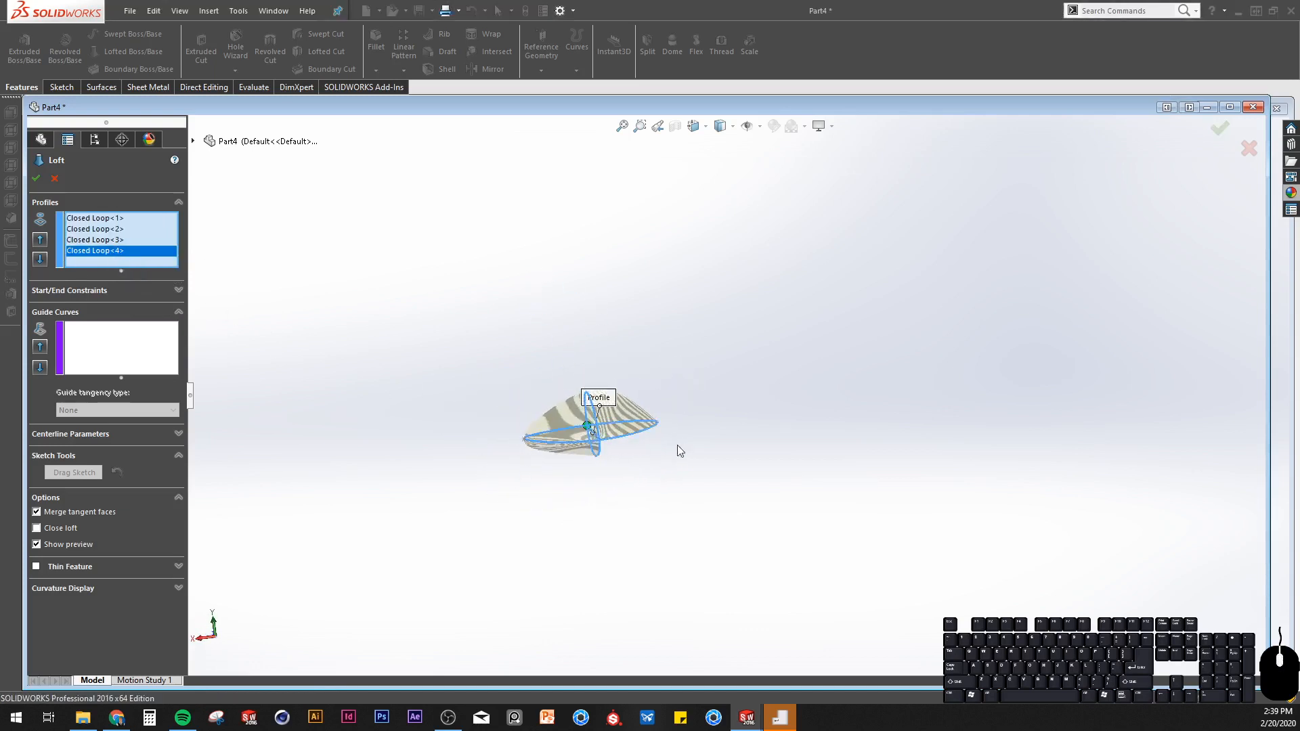
scroll(653, 451, down, 5)
middle_drag(509, 440, 639, 421)
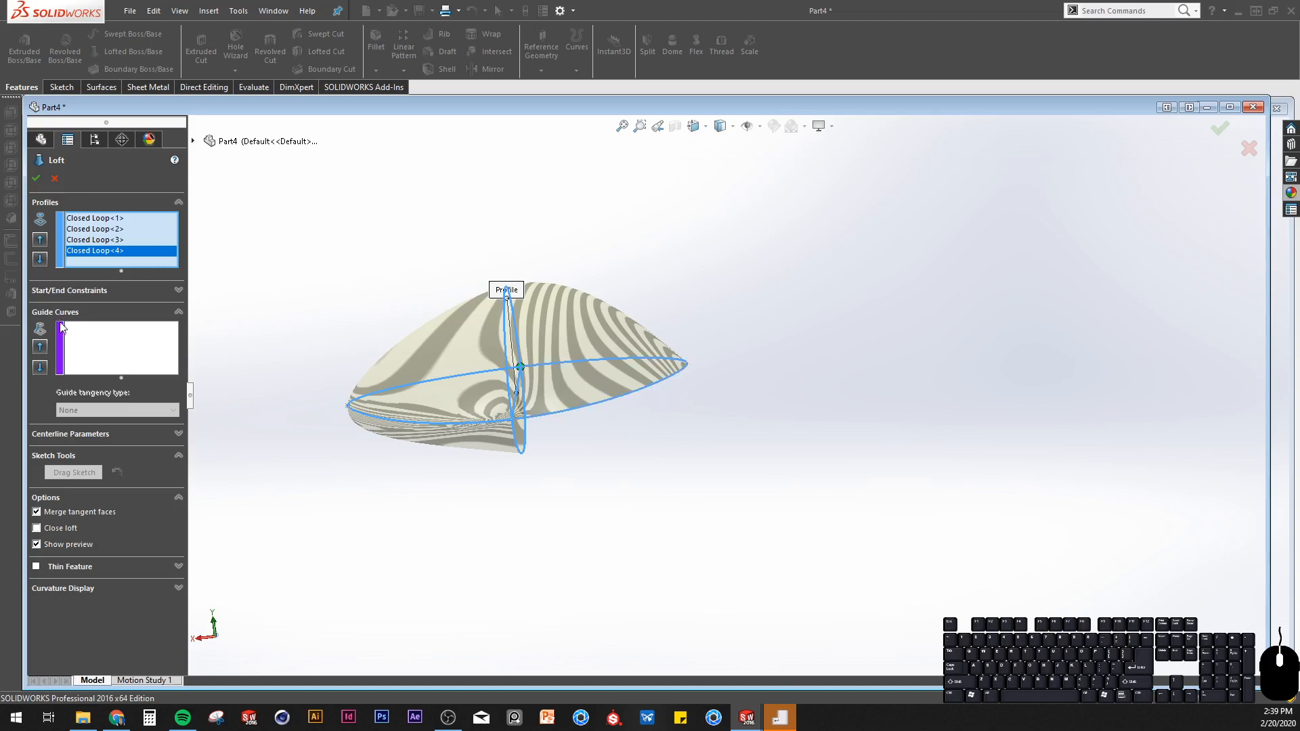
click(38, 531)
middle_drag(501, 491, 440, 455)
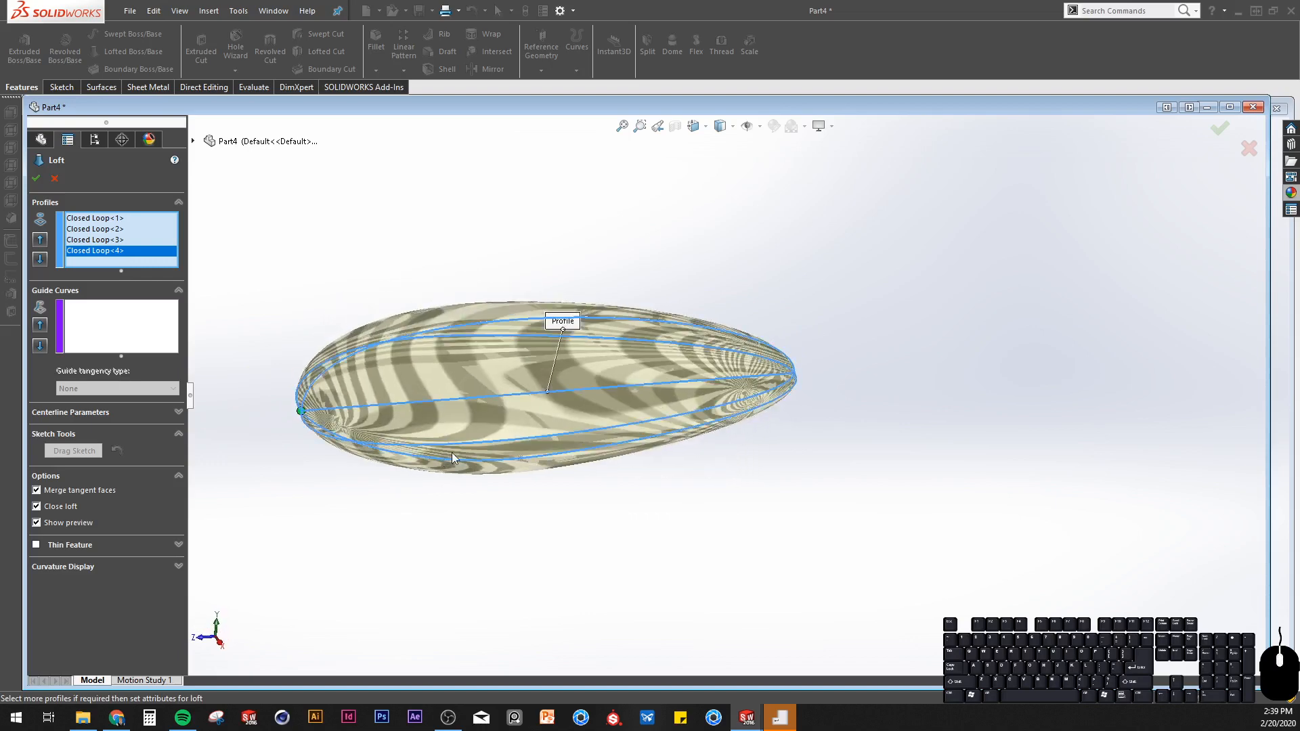
click(38, 182)
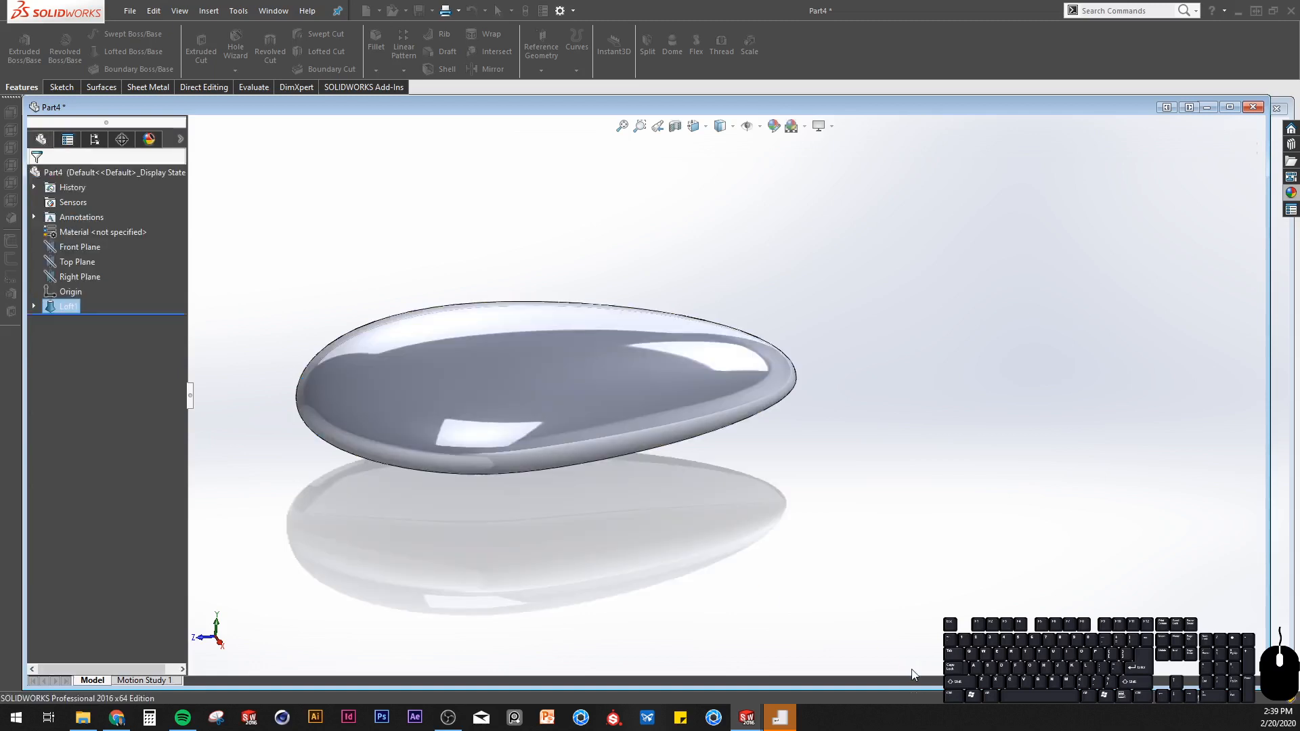
Examine the lofted body's shape from several angles and square-on to the Front Plane.
middle_drag(424, 489, 735, 117)
scroll(599, 358, down, 4)
middle_drag(528, 467, 629, 609)
middle_drag(685, 319, 734, 357)
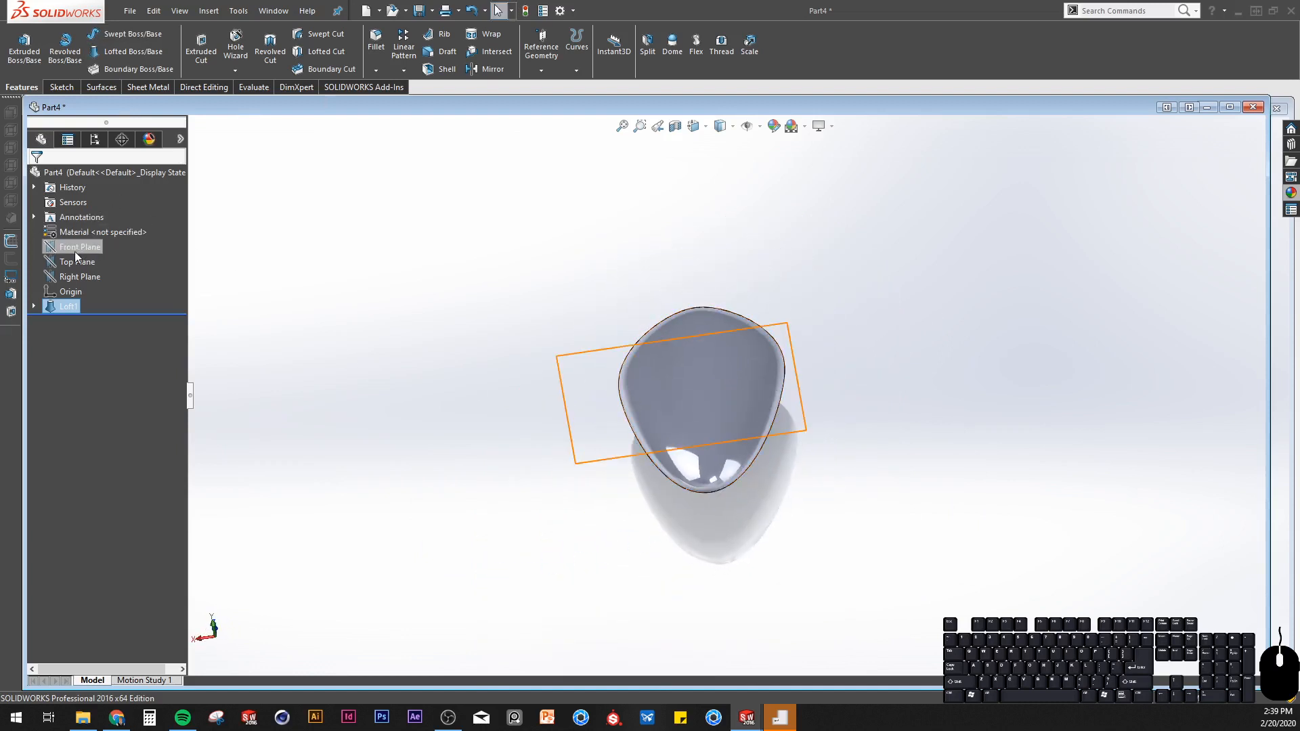
click(75, 252)
key(ctrl+8)
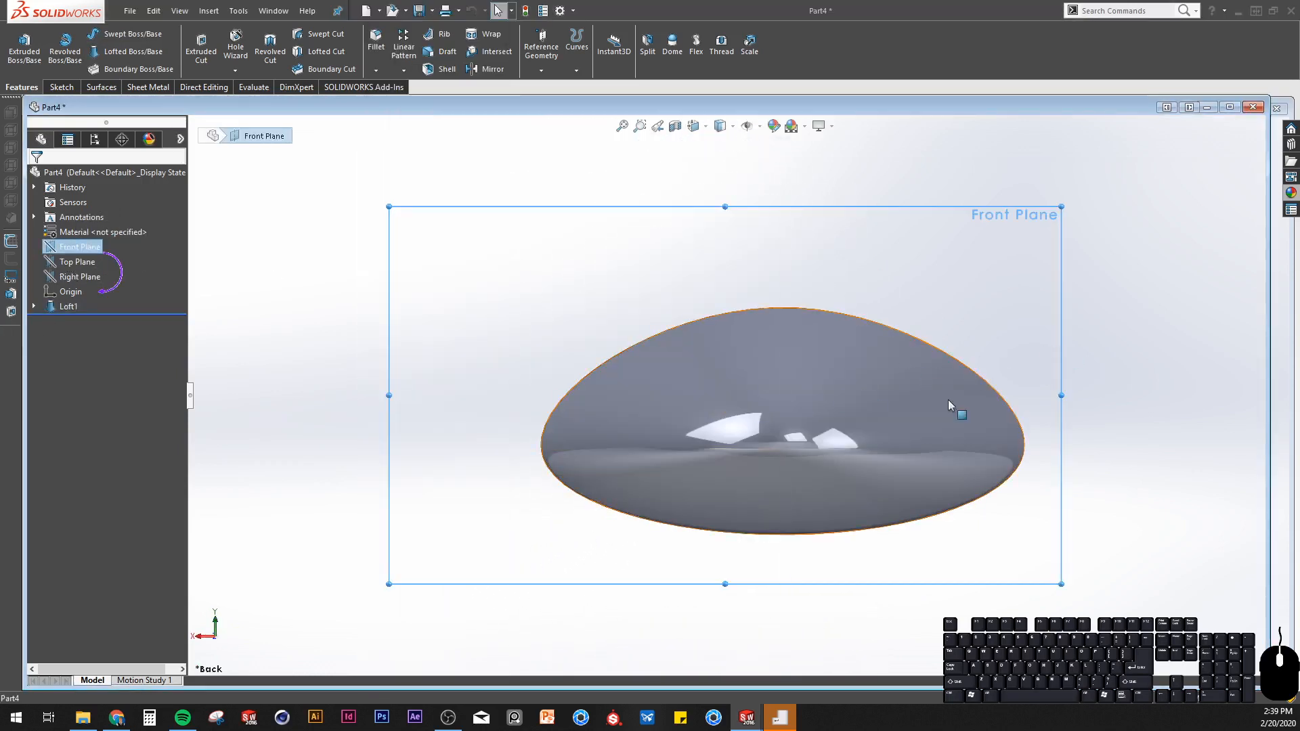
scroll(961, 398, up, 3)
scroll(999, 394, down, 4)
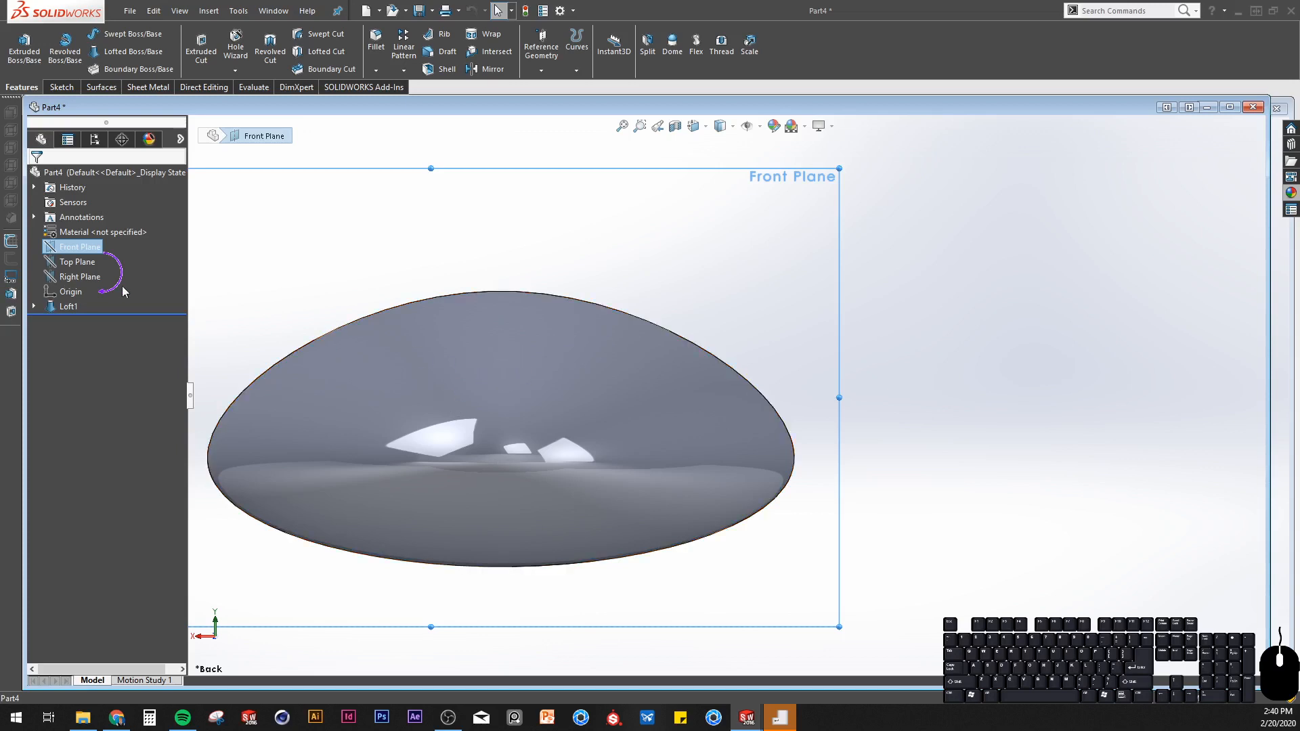
scroll(589, 378, up, 2)
scroll(536, 366, down, 1)
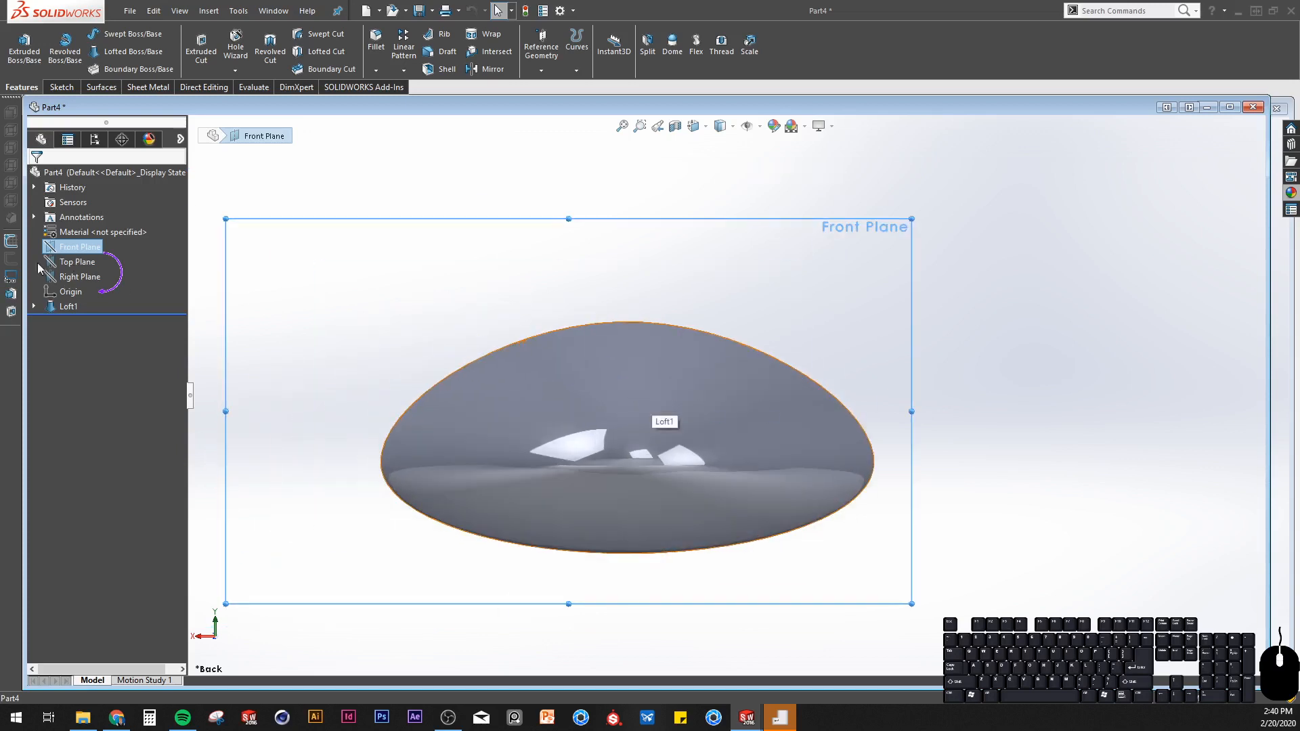
Start a sketch on the Front Plane and draw a horizontal centerline about 62 mm long across the body above the origin.
right_click(69, 247)
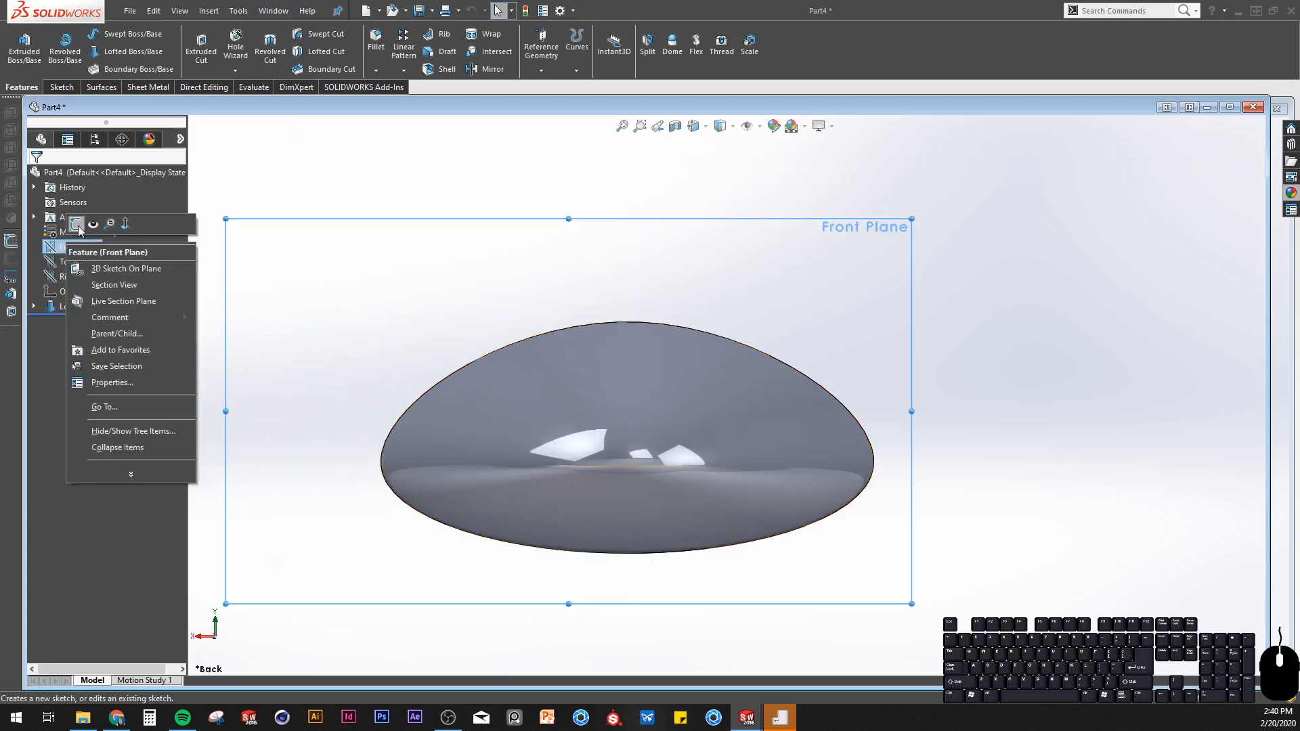
click(78, 233)
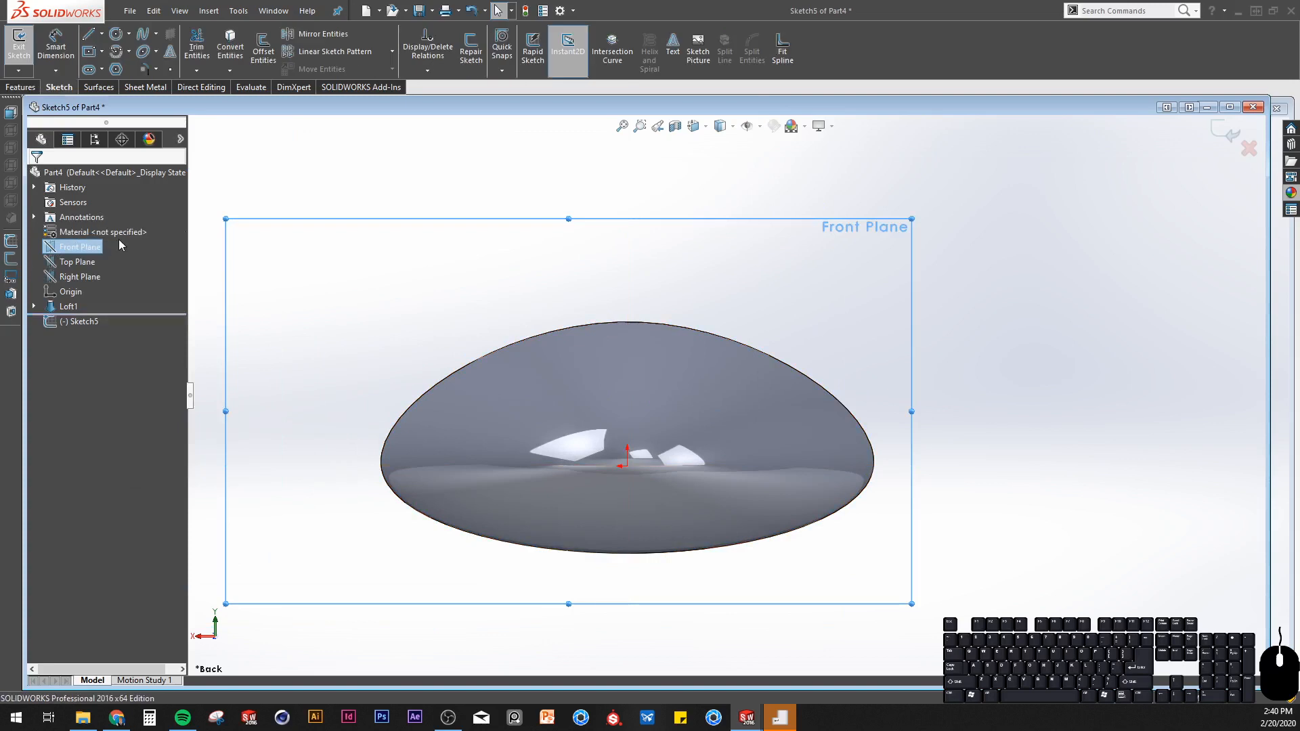
click(102, 34)
click(122, 49)
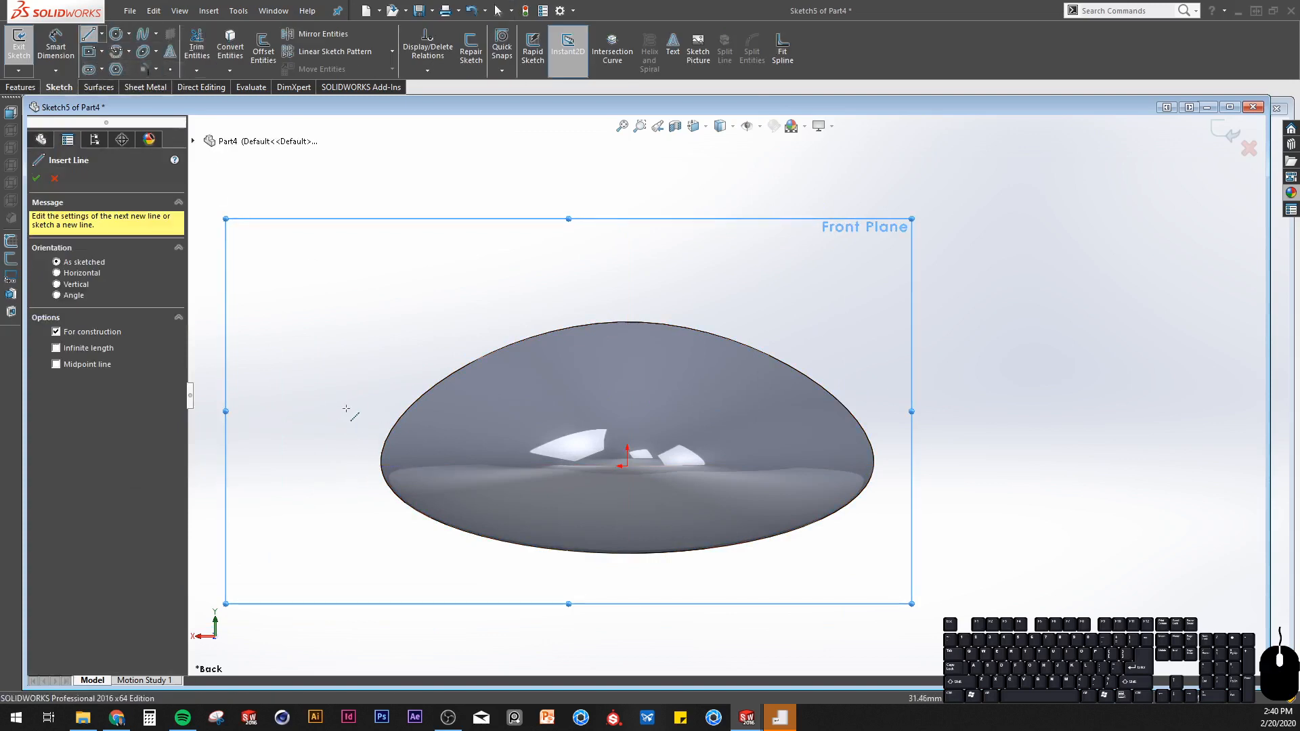
click(349, 402)
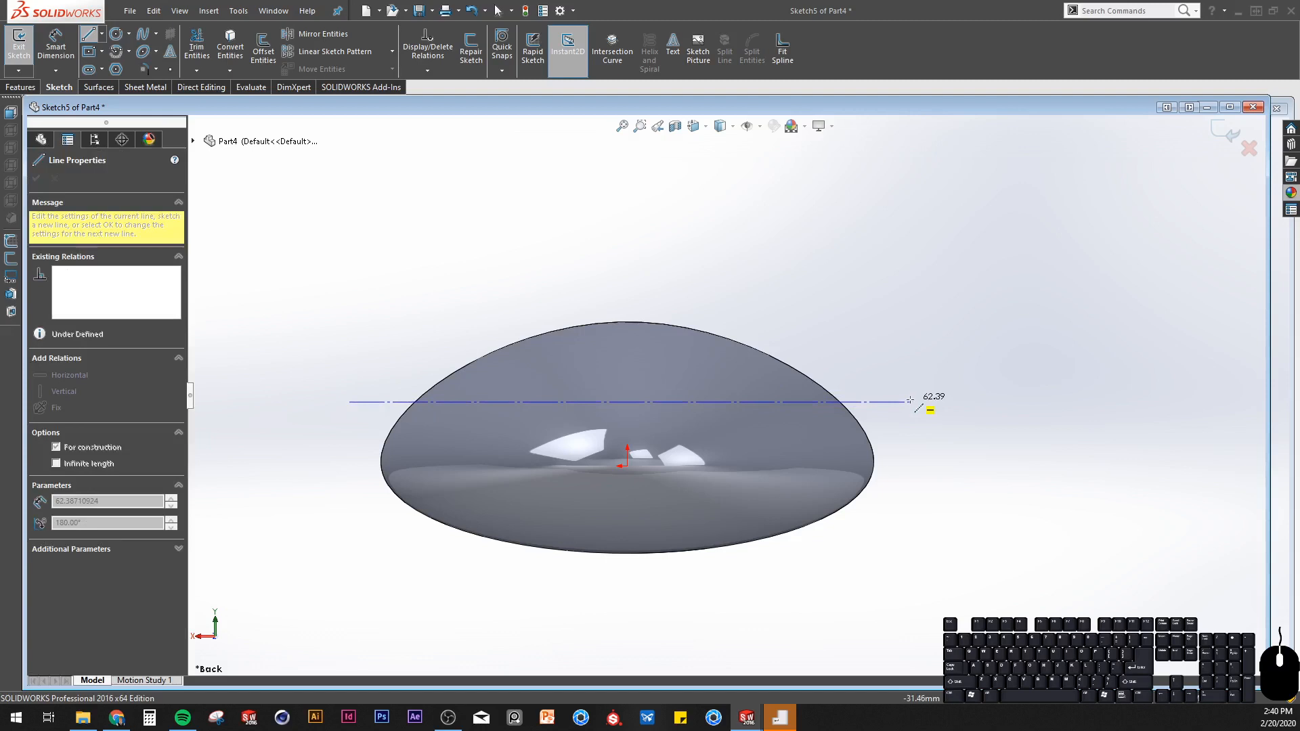
click(909, 400)
key(Escape)
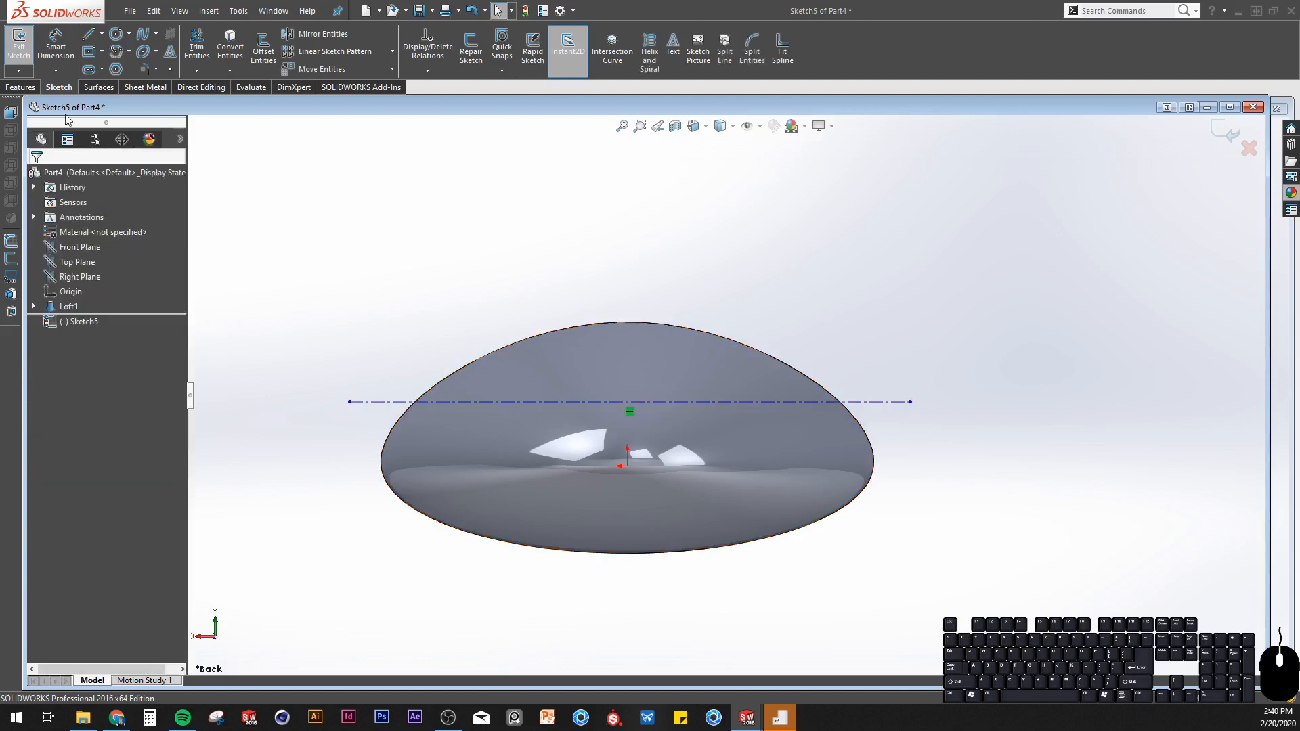
Draw a centerline about 7 mm long from the origin to the horizontal centerline's midpoint, make it vertical, and check its relations.
click(102, 34)
click(121, 49)
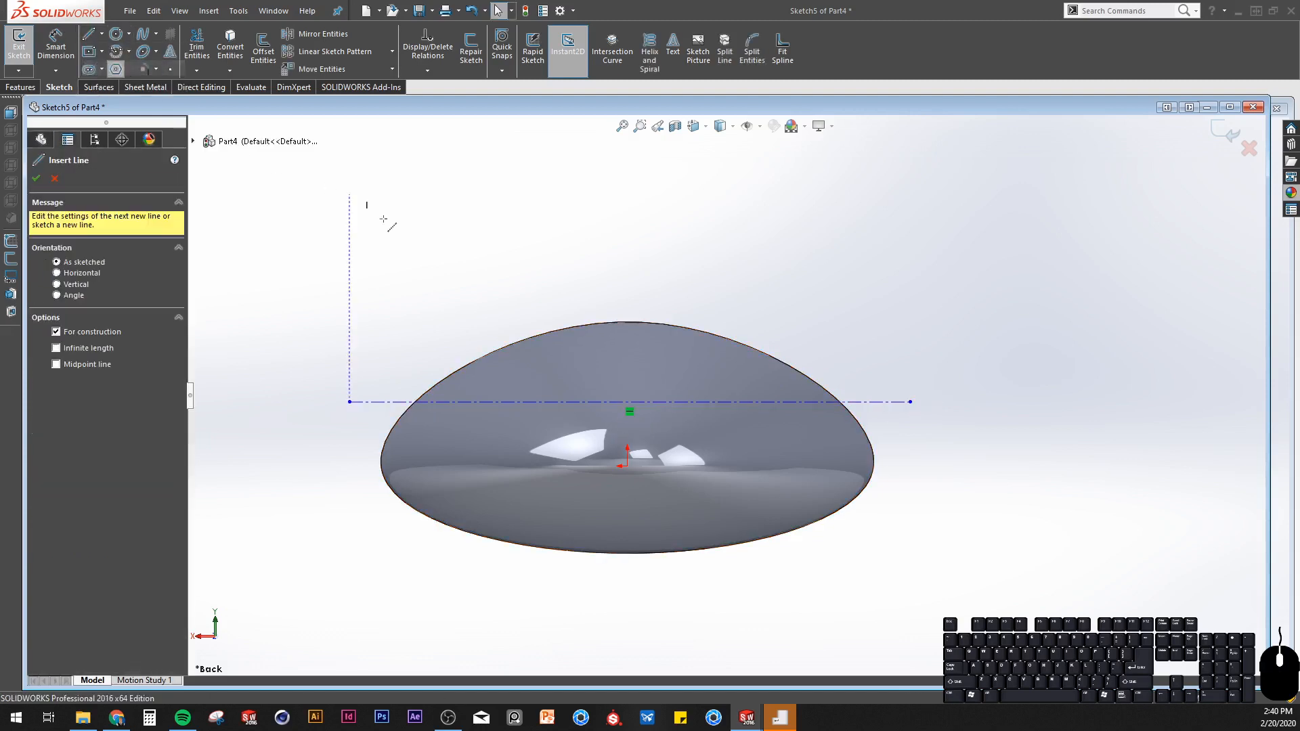
click(628, 467)
click(630, 402)
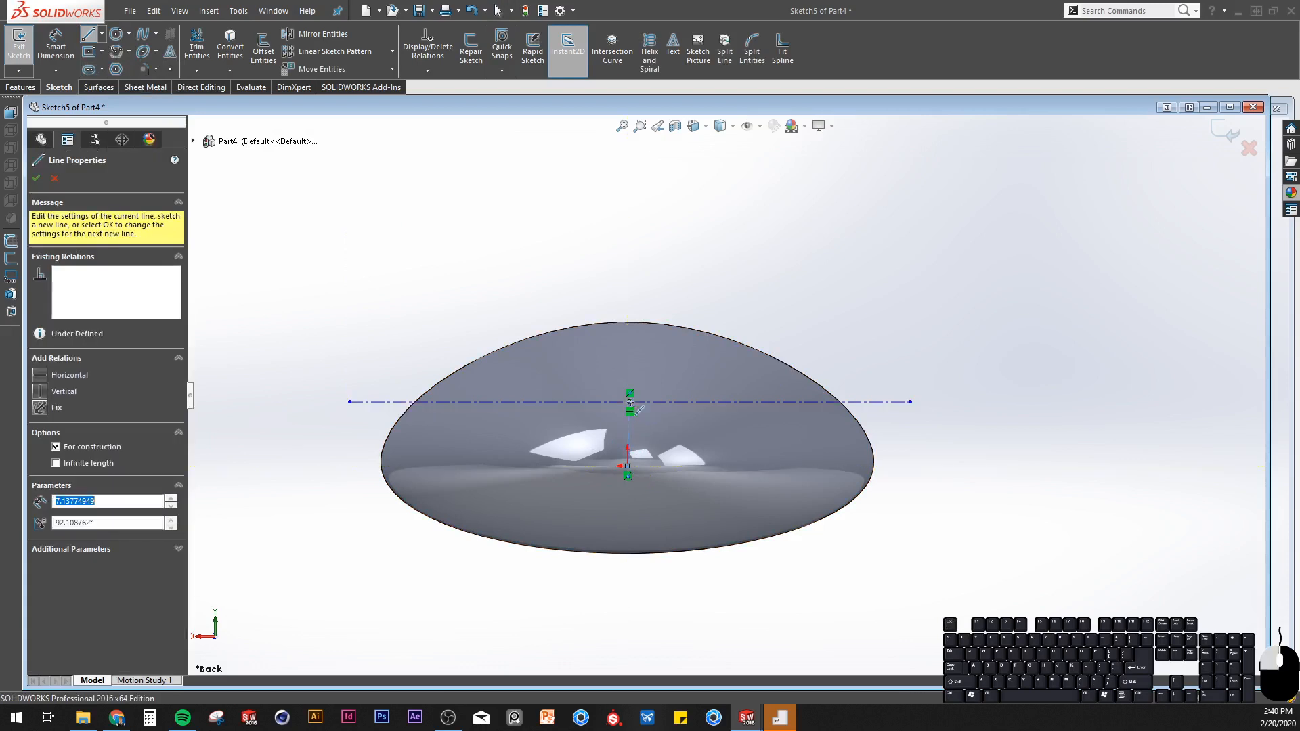
key(Escape)
click(627, 426)
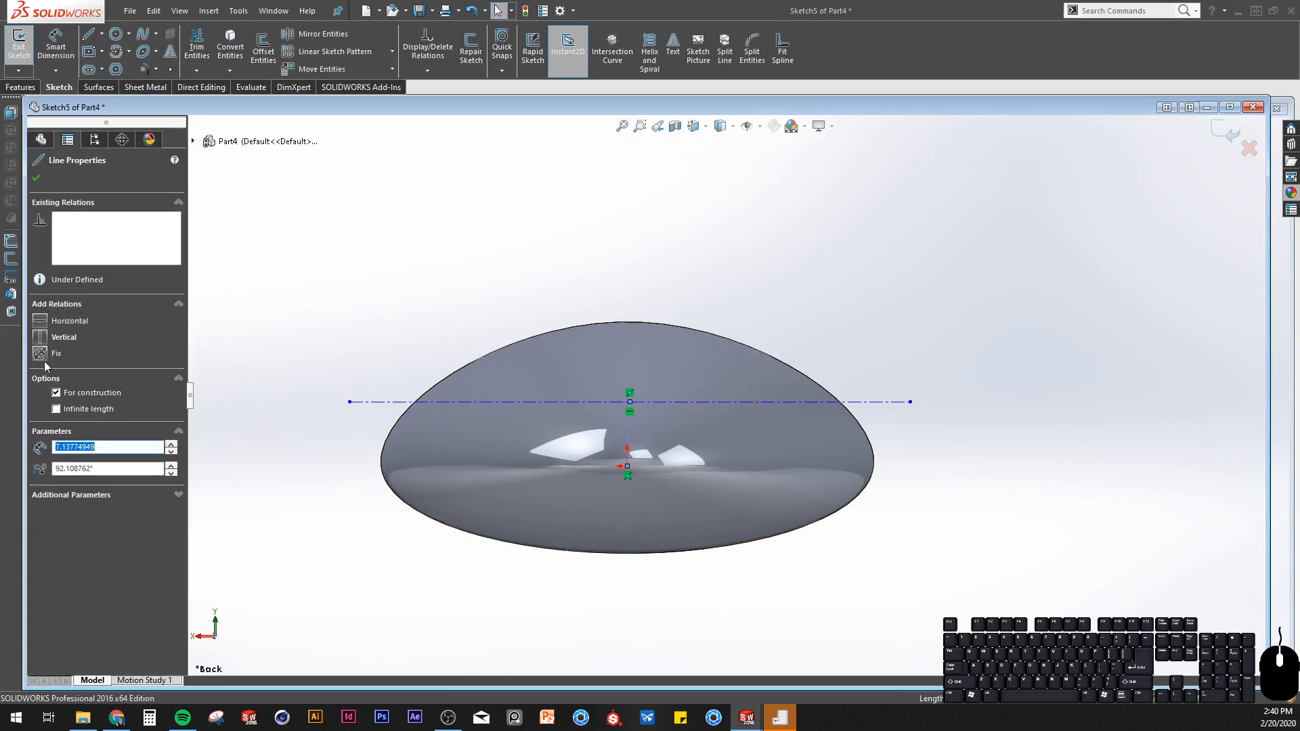
click(1052, 471)
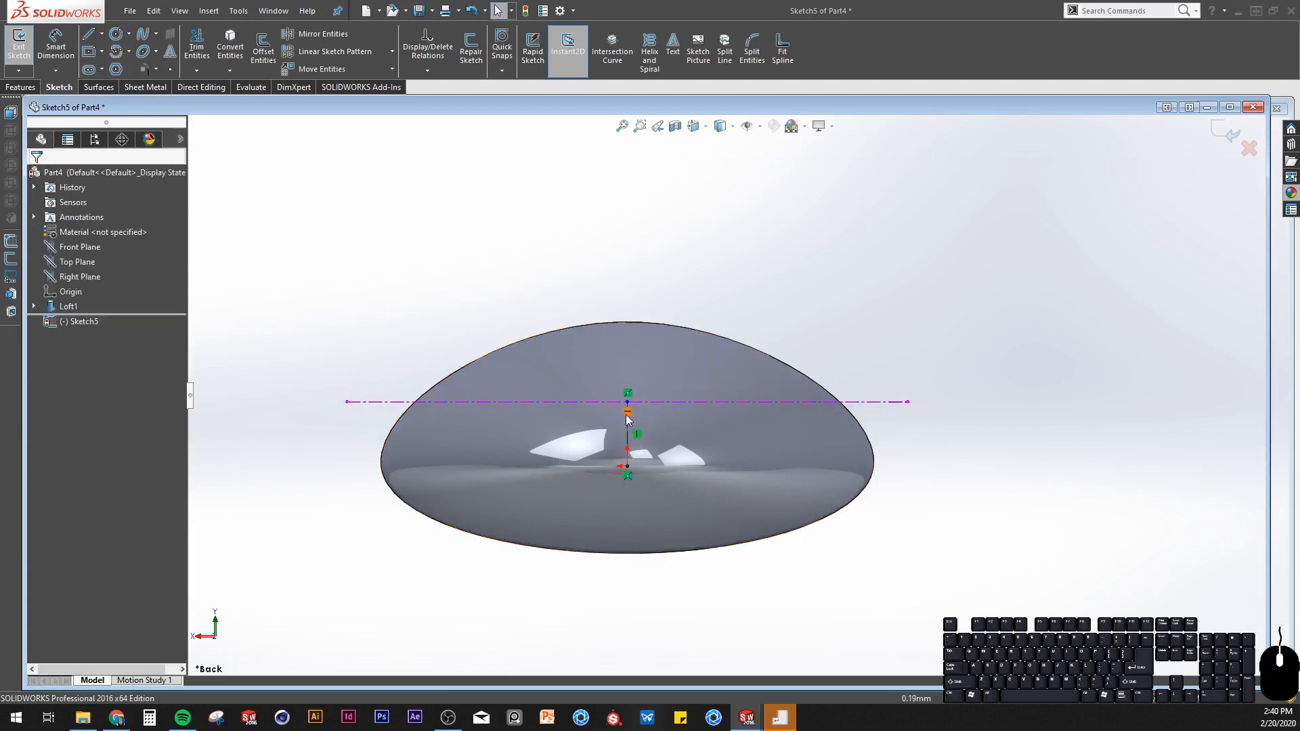
click(627, 402)
click(627, 424)
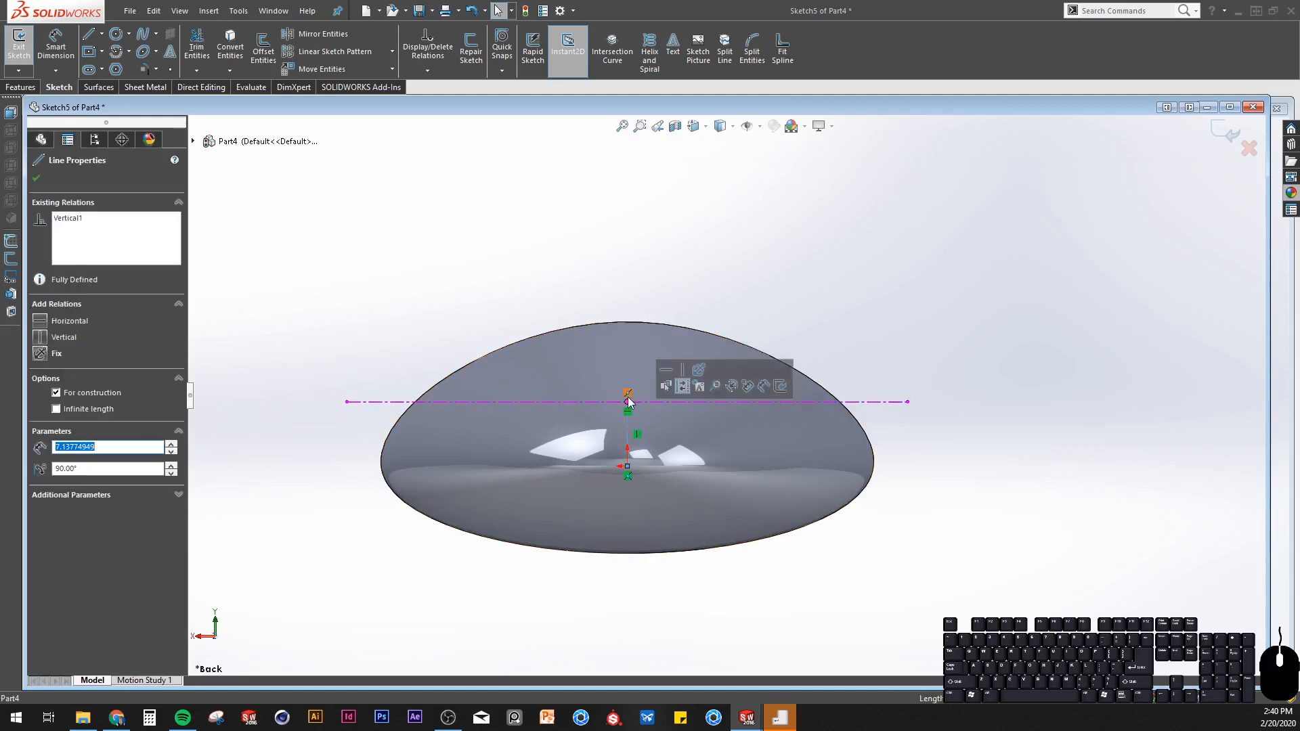
click(627, 402)
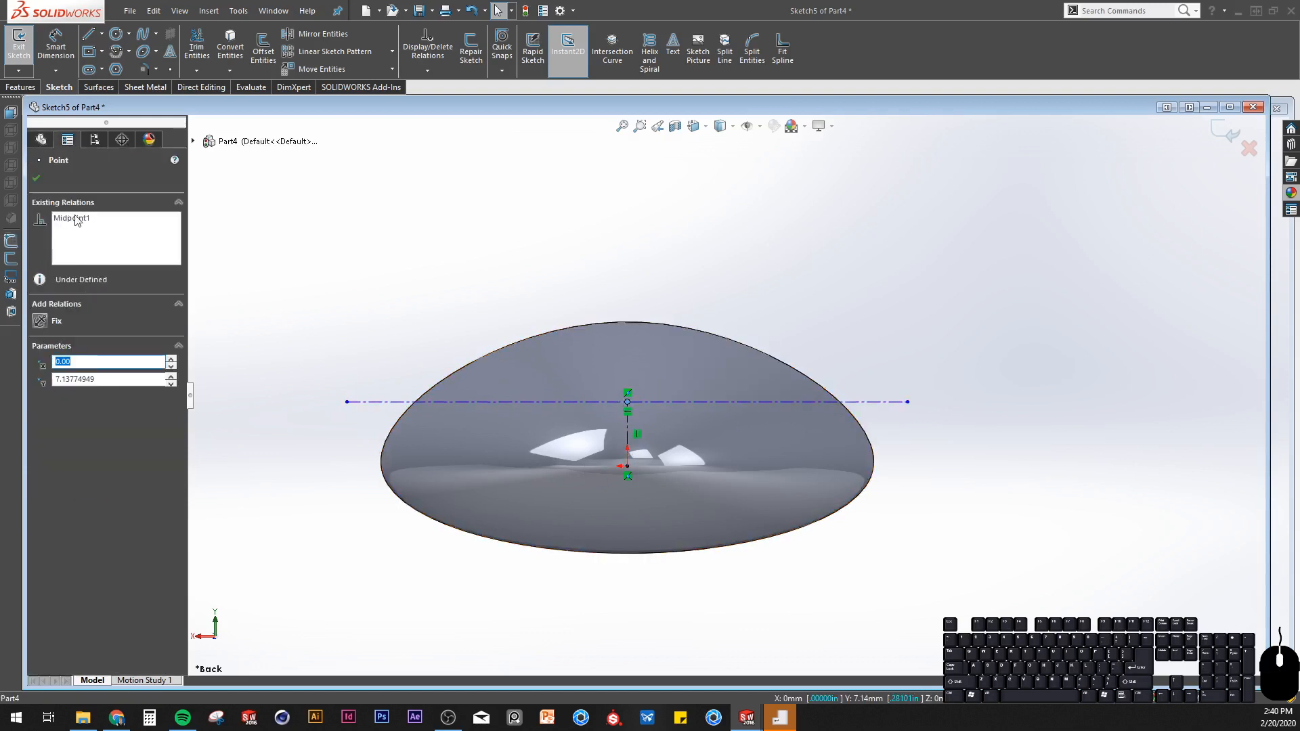
click(648, 401)
click(1159, 433)
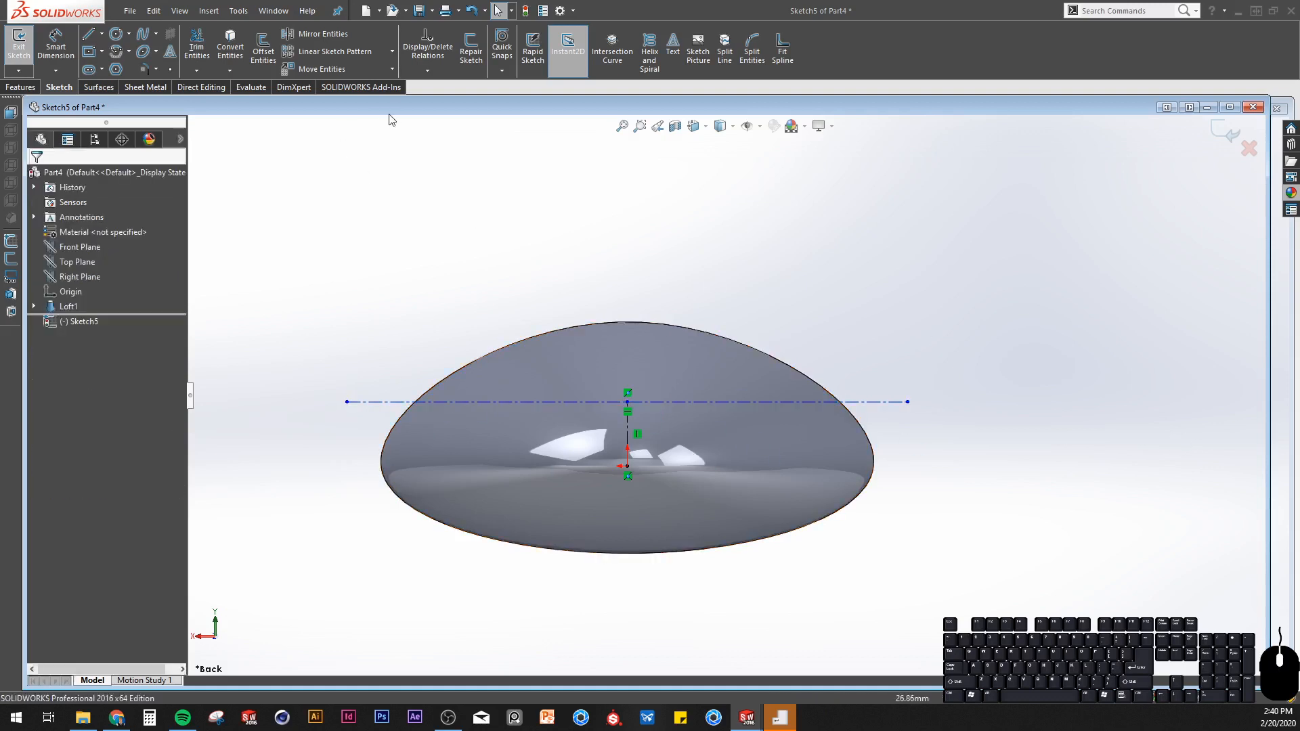
Draw a 3 Point Arc between the horizontal centerline's endpoints, bulging upward to just below the body's top, with a radius of about 67 mm.
click(128, 51)
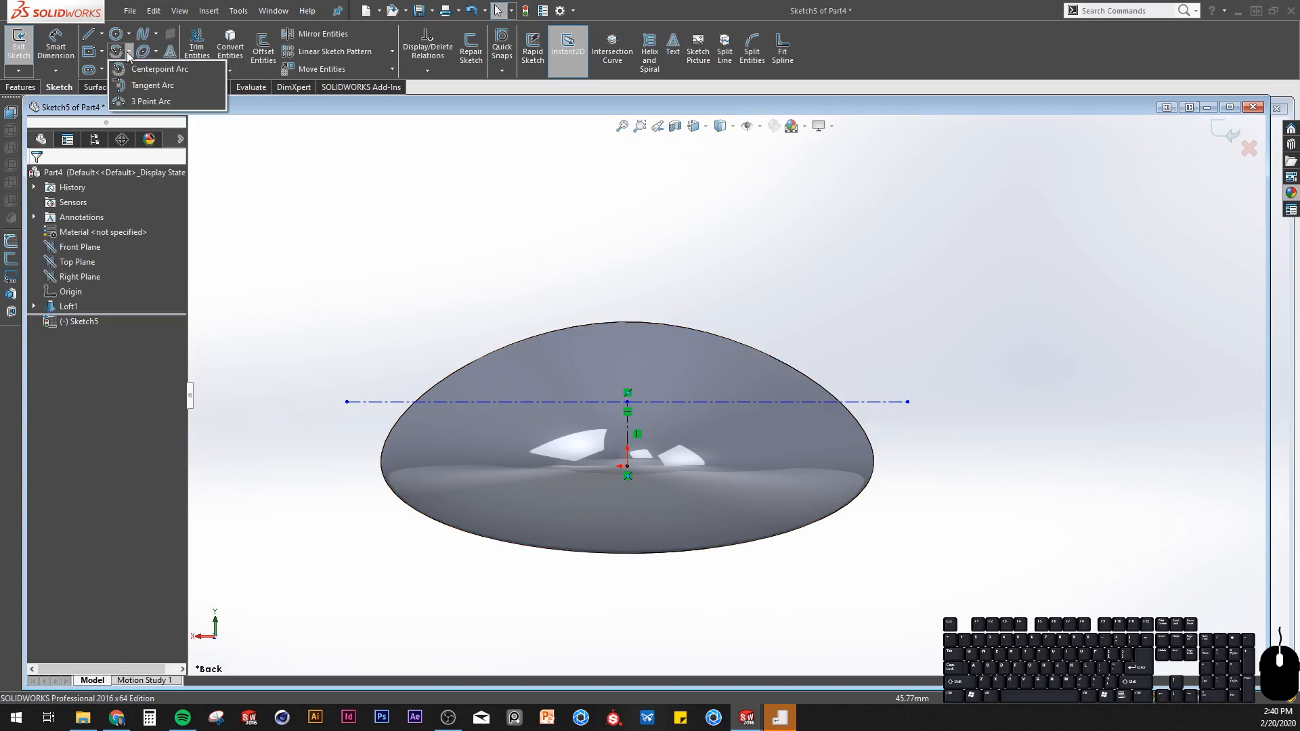
click(143, 101)
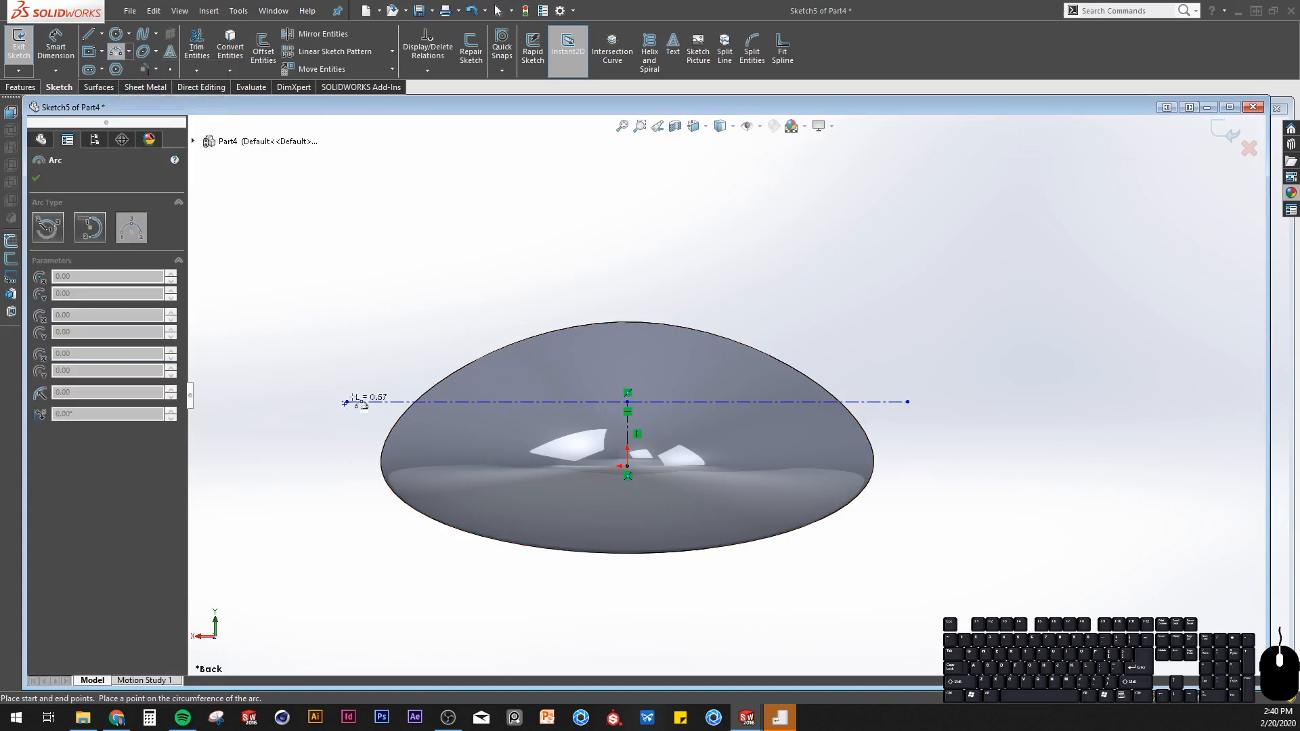
click(907, 401)
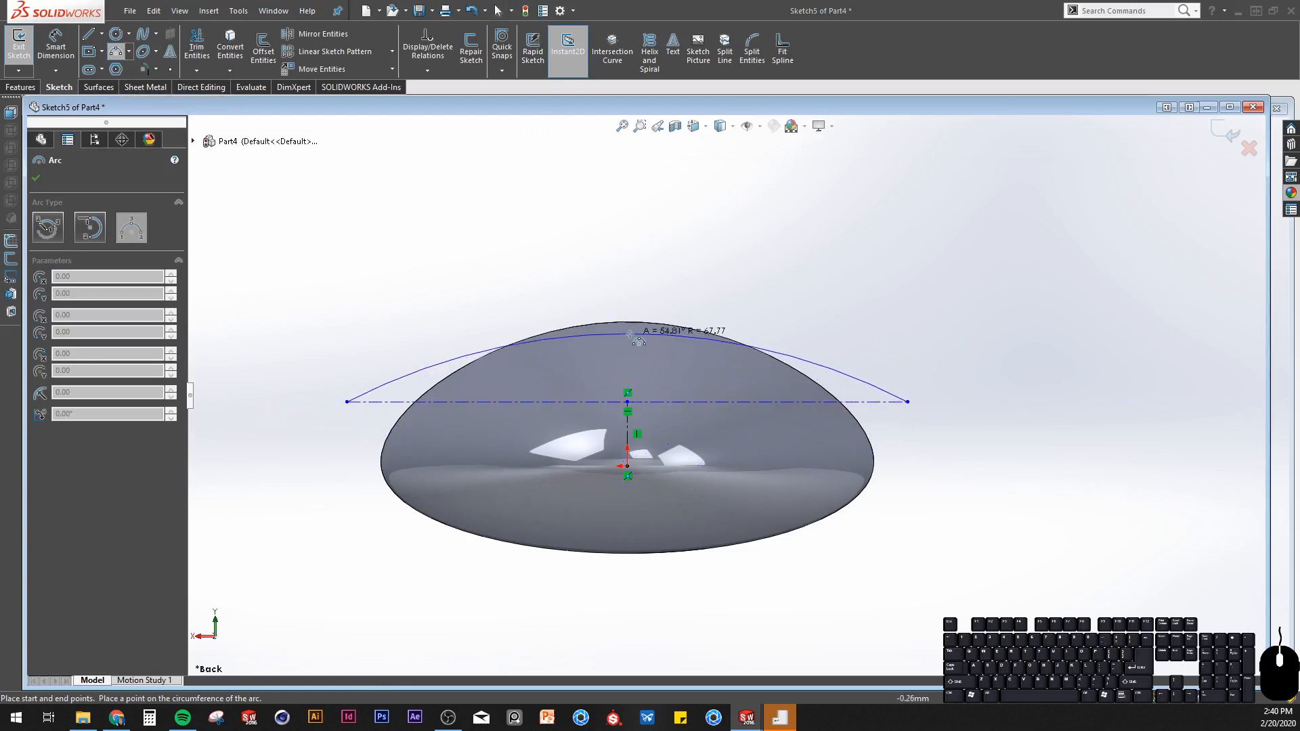
click(627, 332)
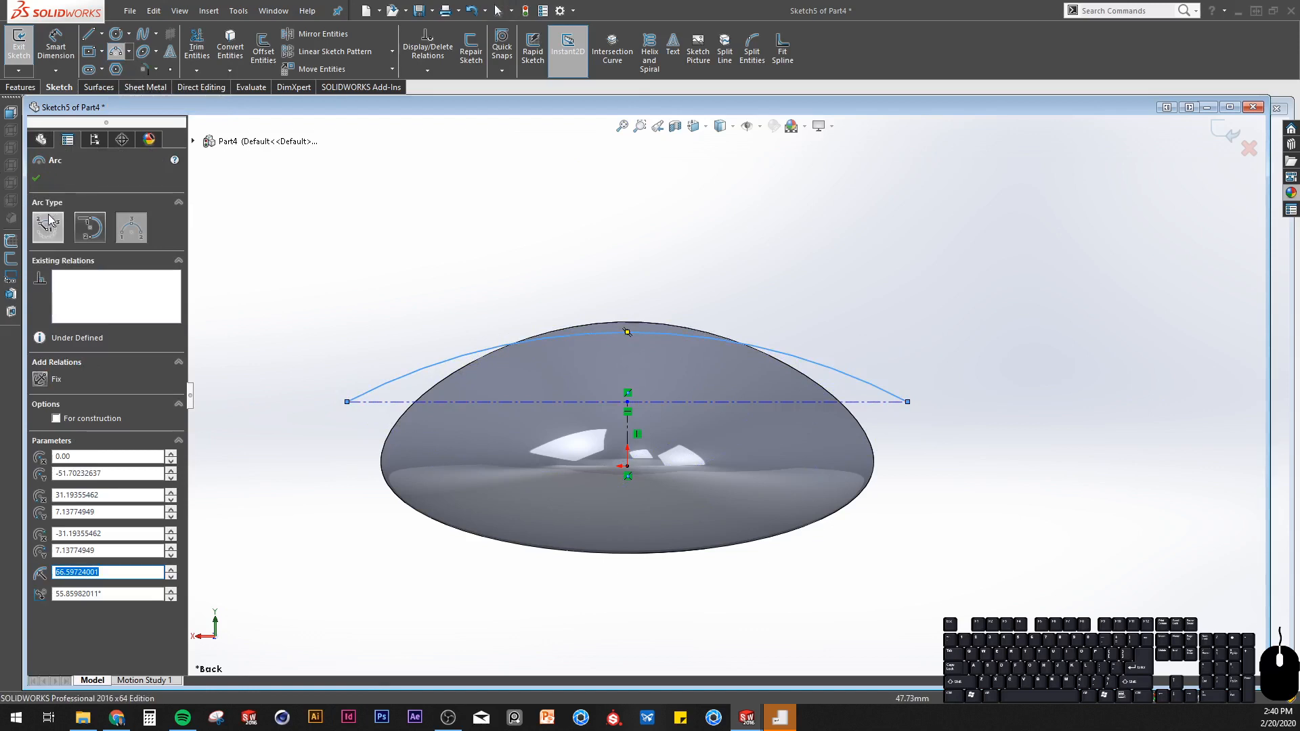
key(Escape)
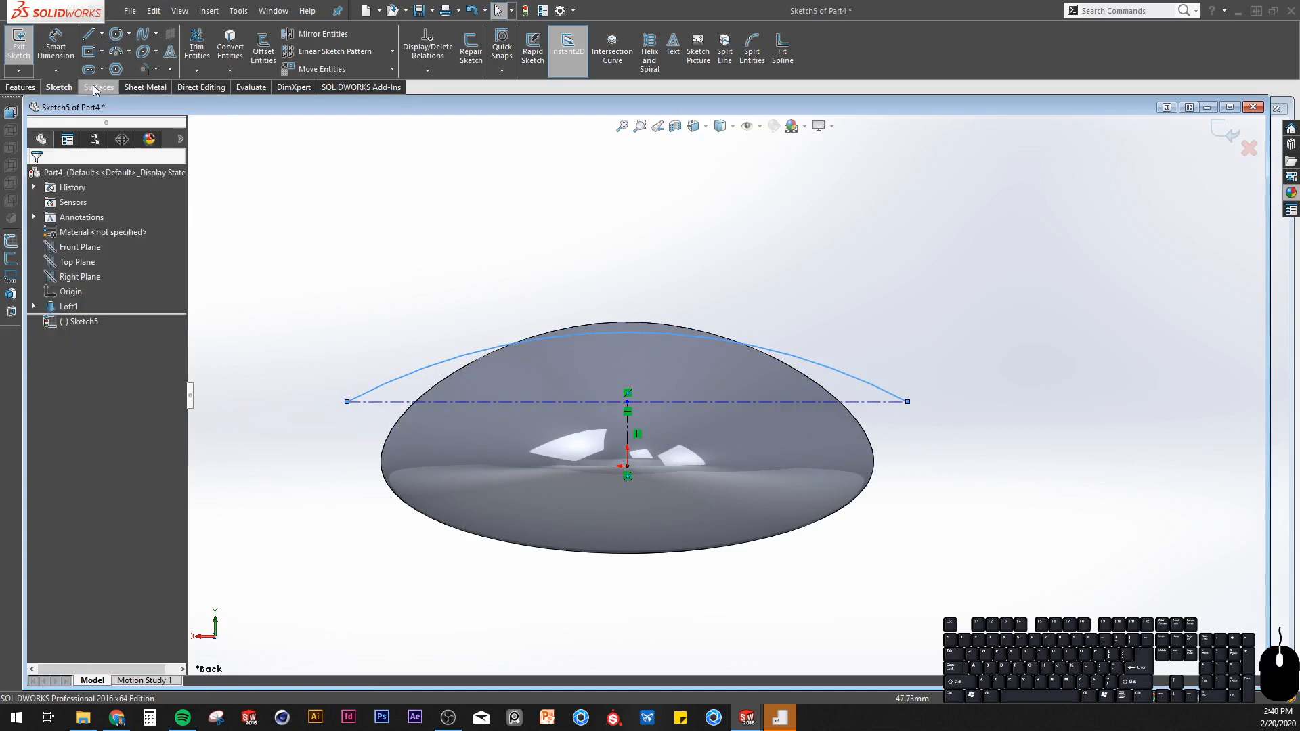
Extrude the arc sketch as a surface with Through All in both directions so it spans the whole lofted body.
click(95, 88)
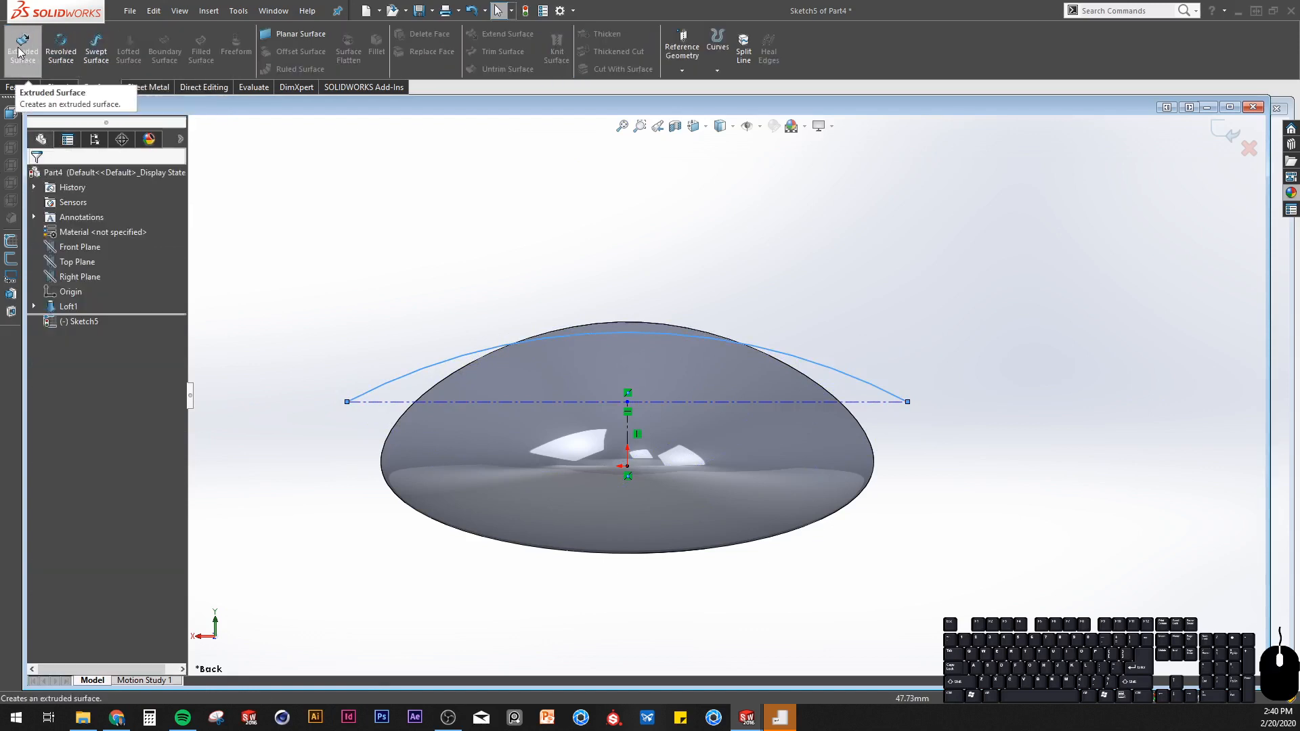
click(22, 47)
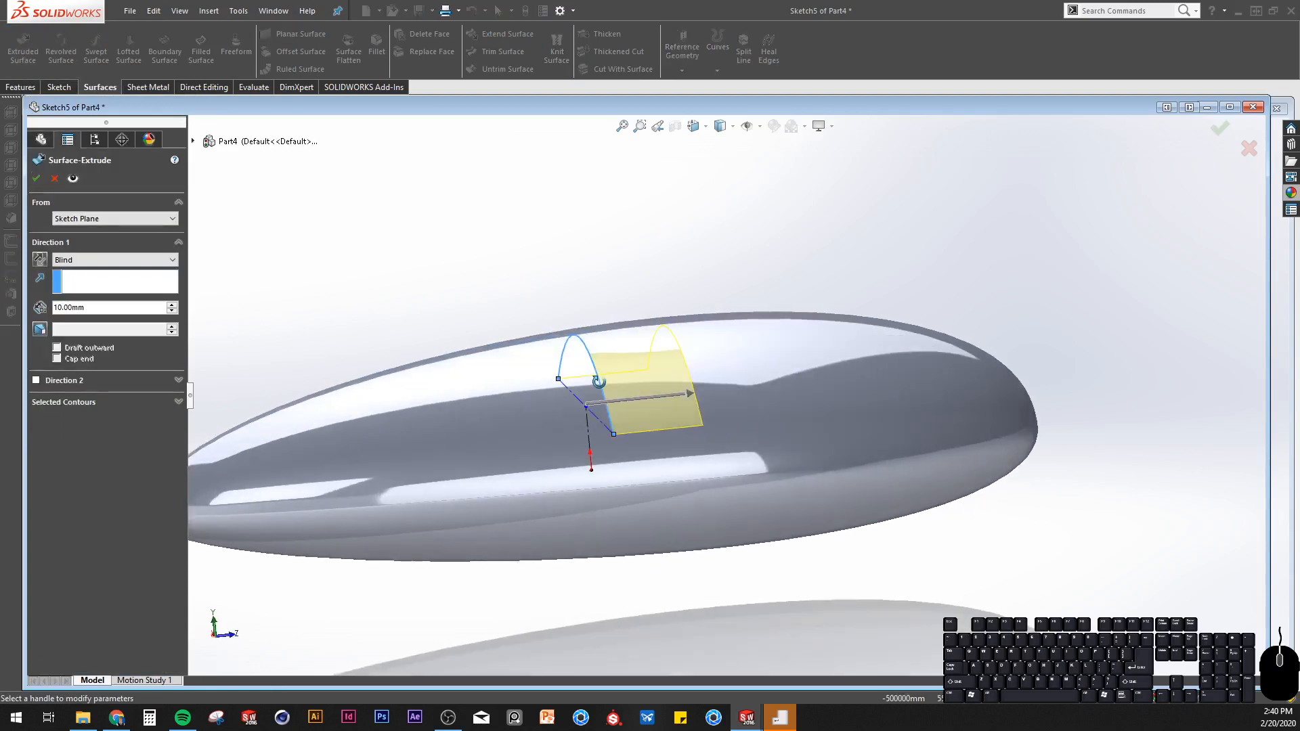
click(104, 261)
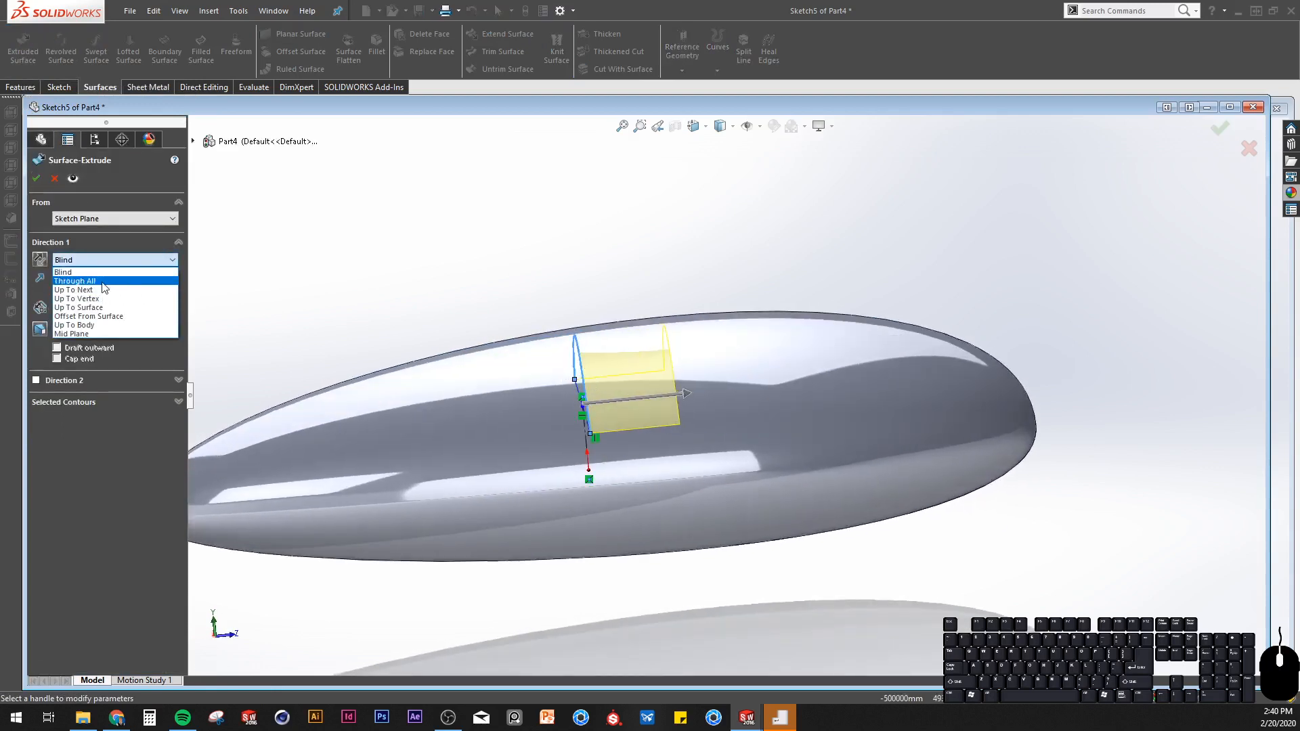
click(102, 281)
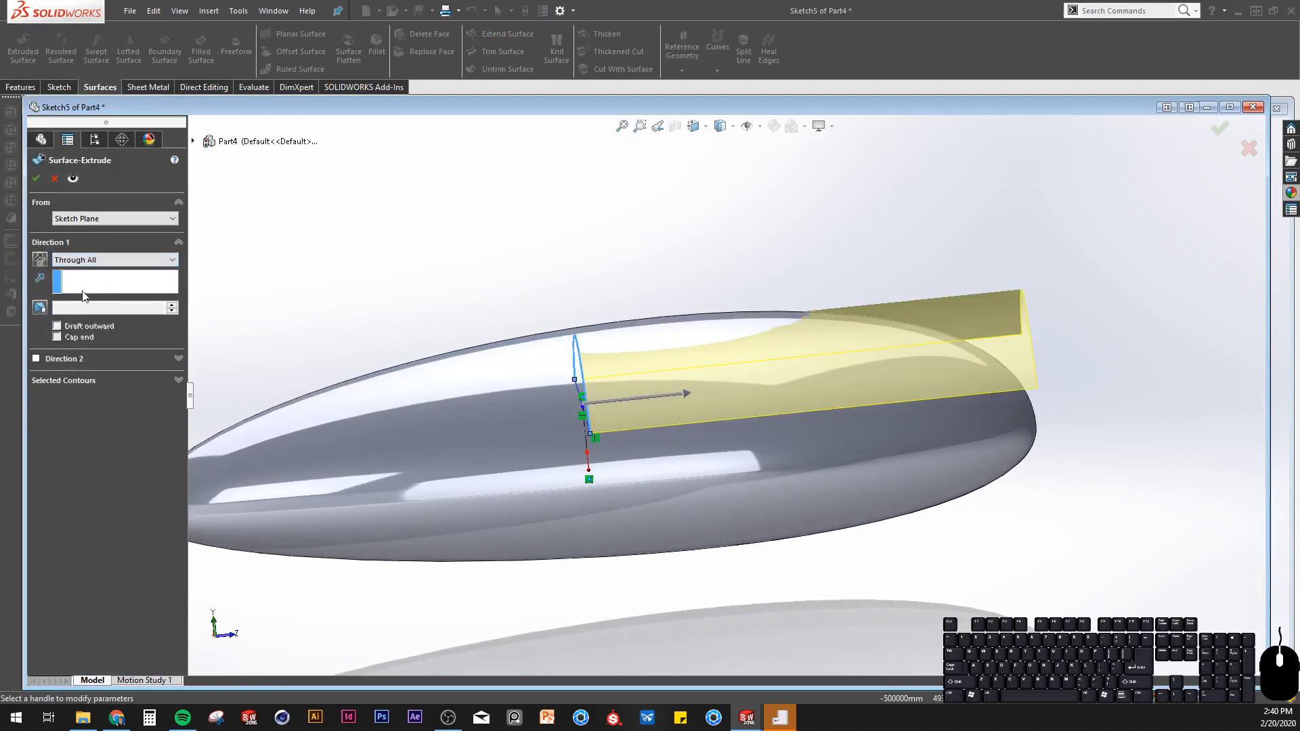
click(36, 358)
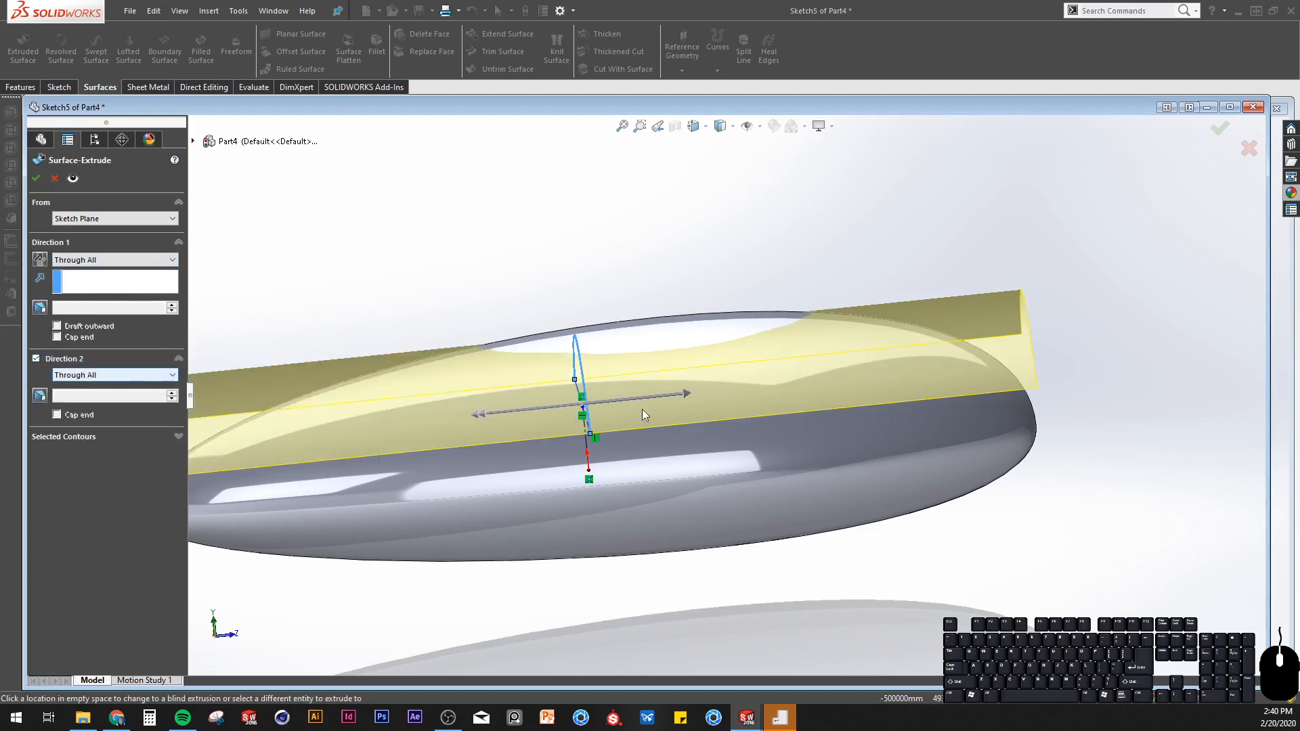
scroll(641, 409, up, 5)
middle_drag(708, 354, 697, 440)
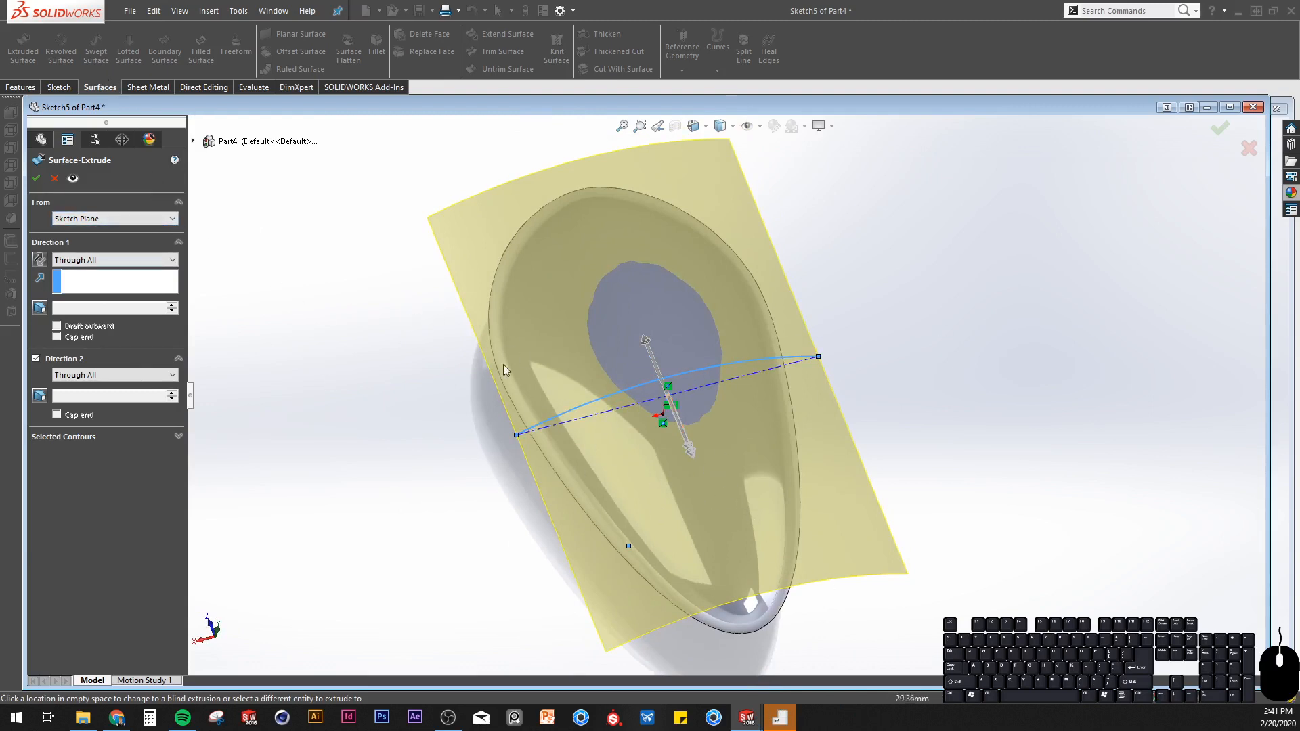
click(36, 179)
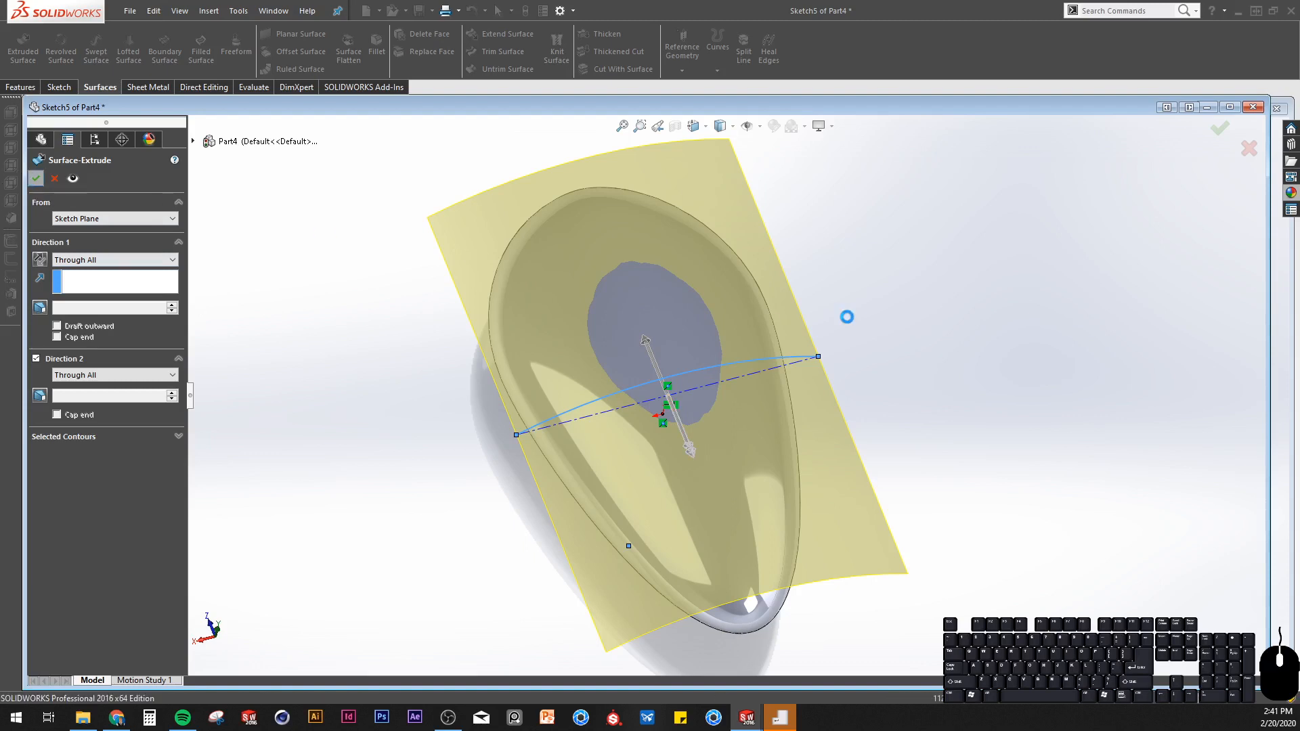
Cut the lofted body with the arched extruded surface, flipping the cut direction to remove the cap above it.
middle_drag(713, 372, 714, 282)
middle_drag(603, 325, 607, 280)
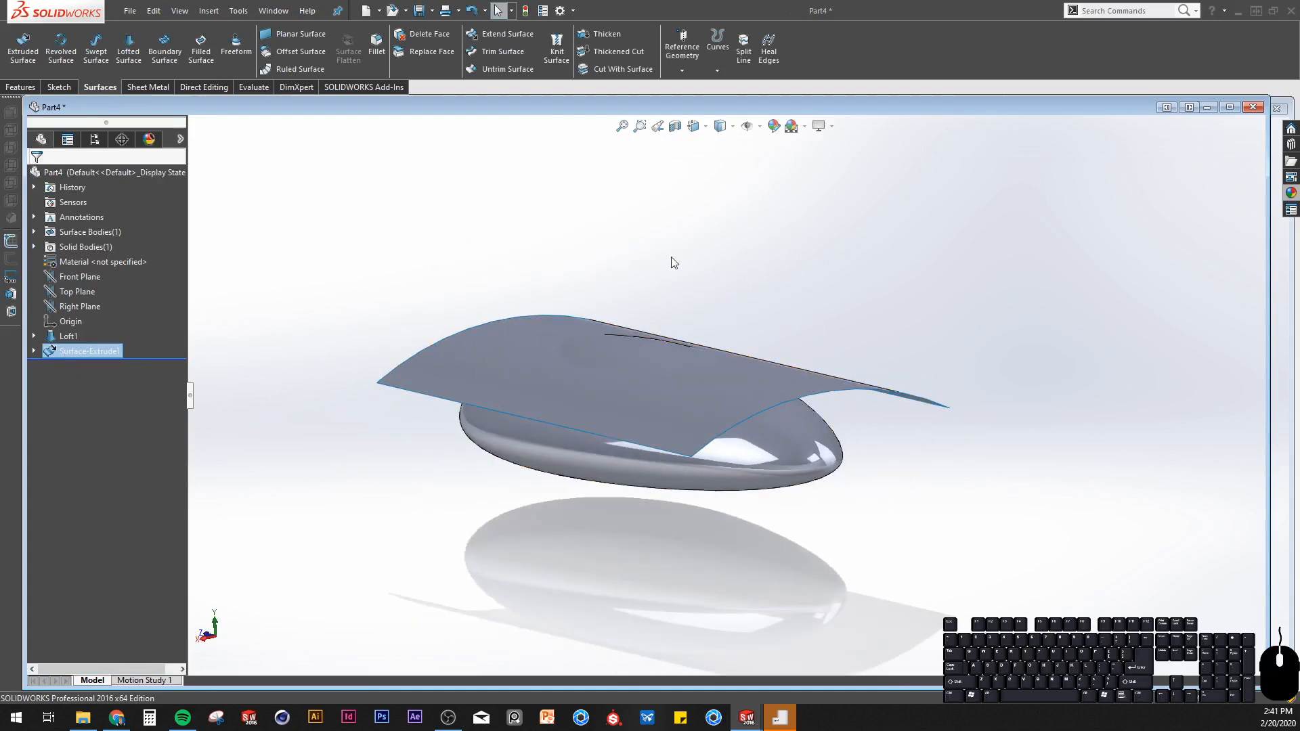
click(582, 372)
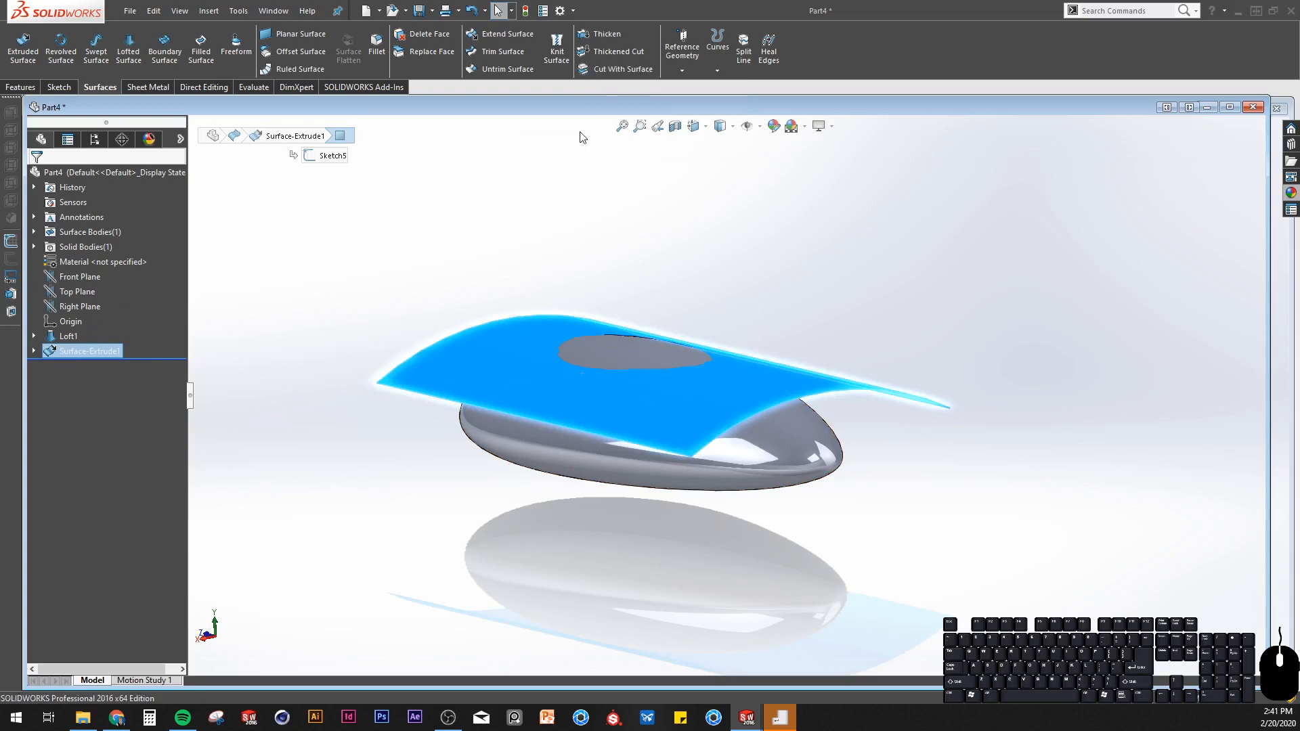
click(623, 68)
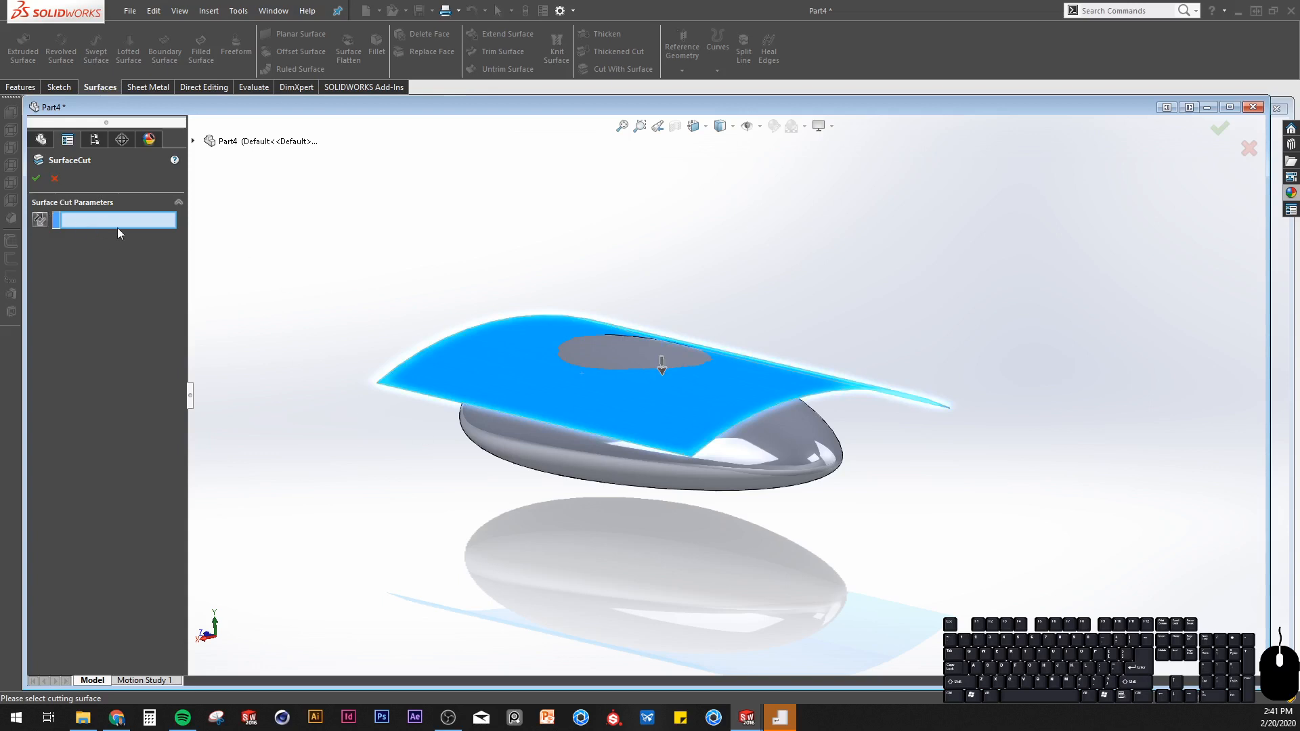
click(582, 386)
middle_drag(708, 408, 663, 400)
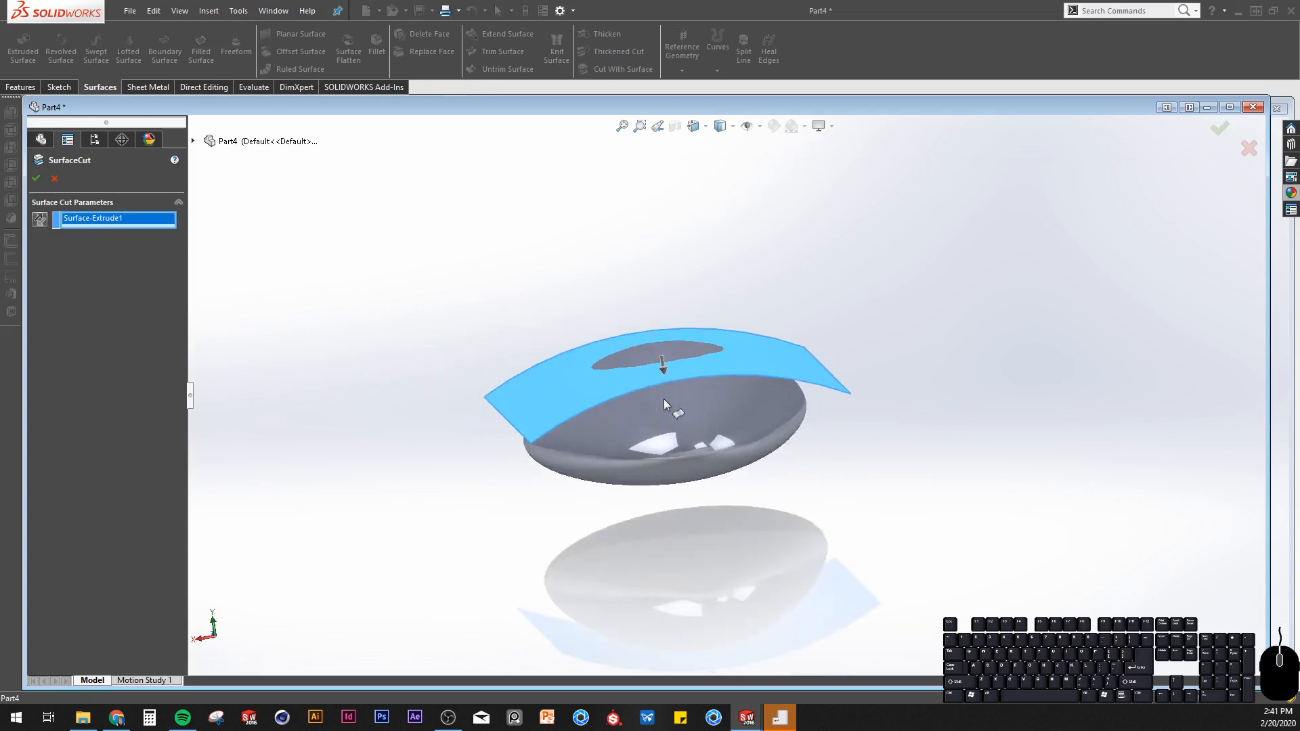
scroll(678, 380, down, 4)
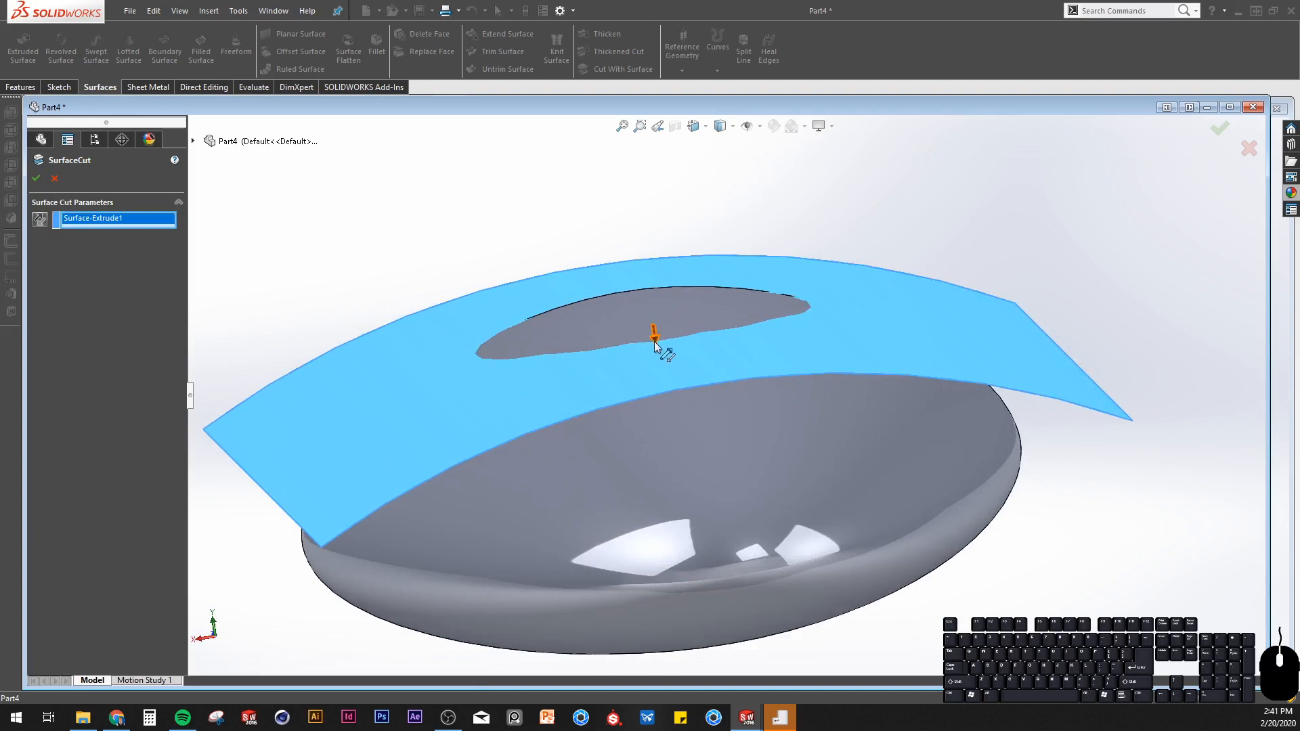
middle_drag(647, 467, 672, 440)
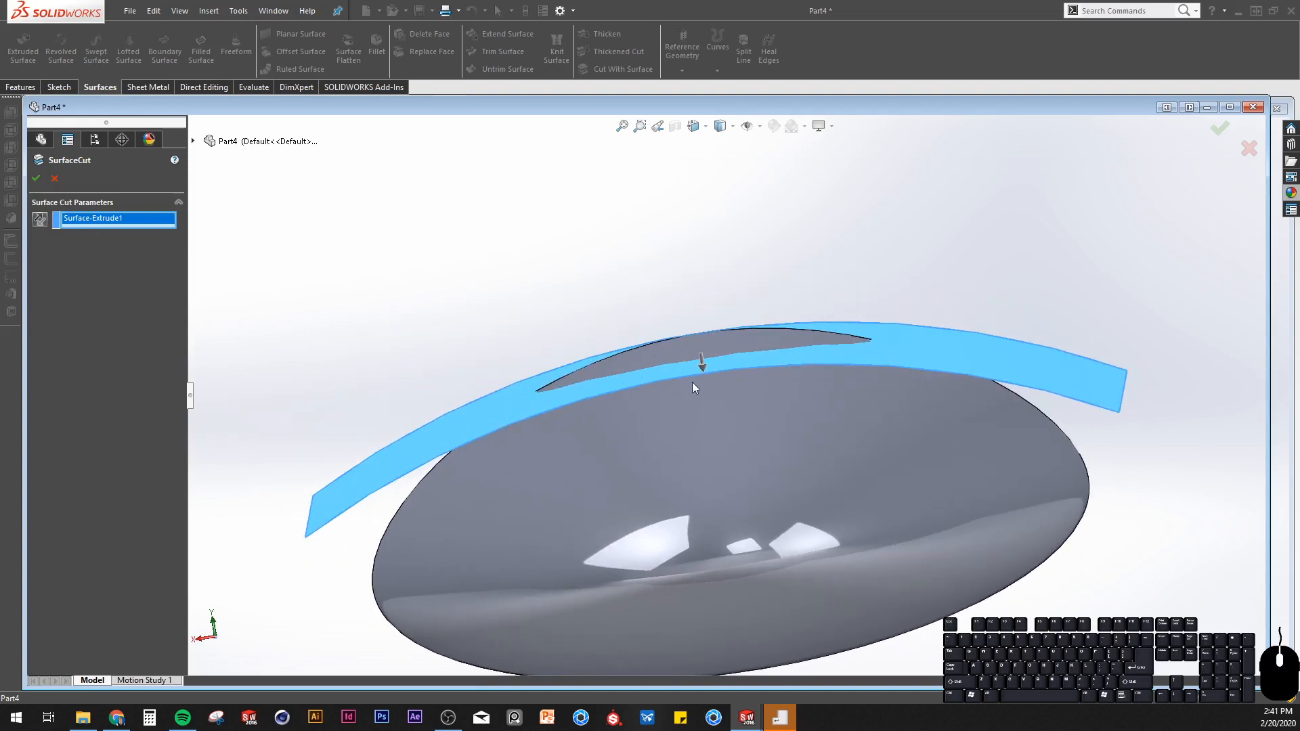
click(38, 219)
middle_drag(847, 400, 859, 380)
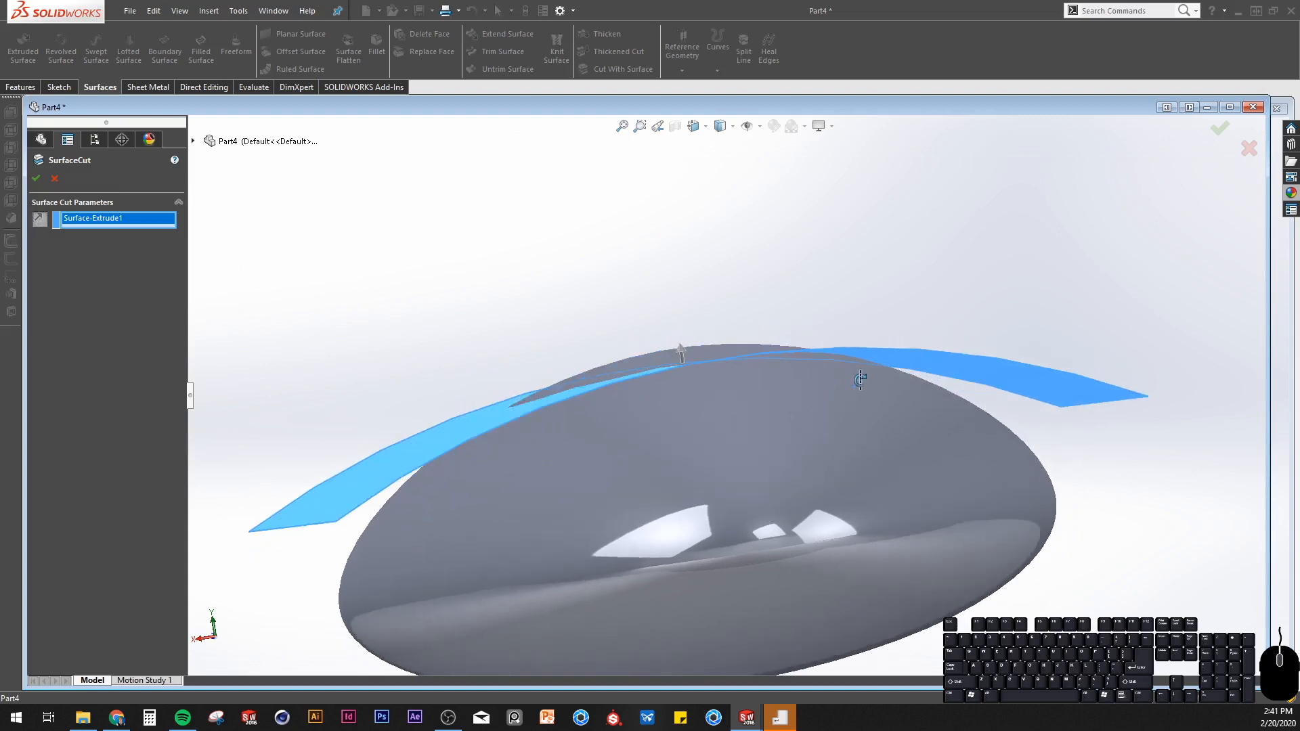
click(38, 181)
Hide the arched extruded surface that covers the cut body.
scroll(783, 300, up, 5)
middle_drag(784, 301, 775, 426)
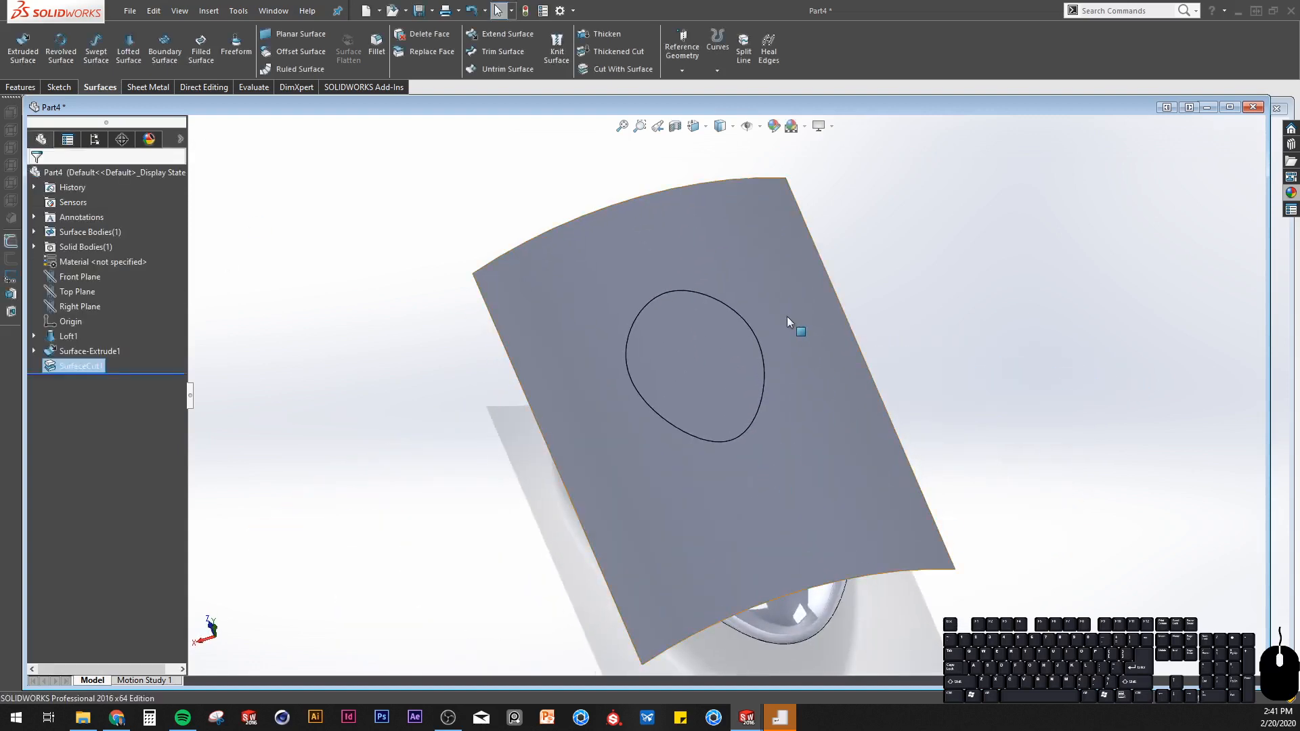
right_click(788, 321)
click(824, 282)
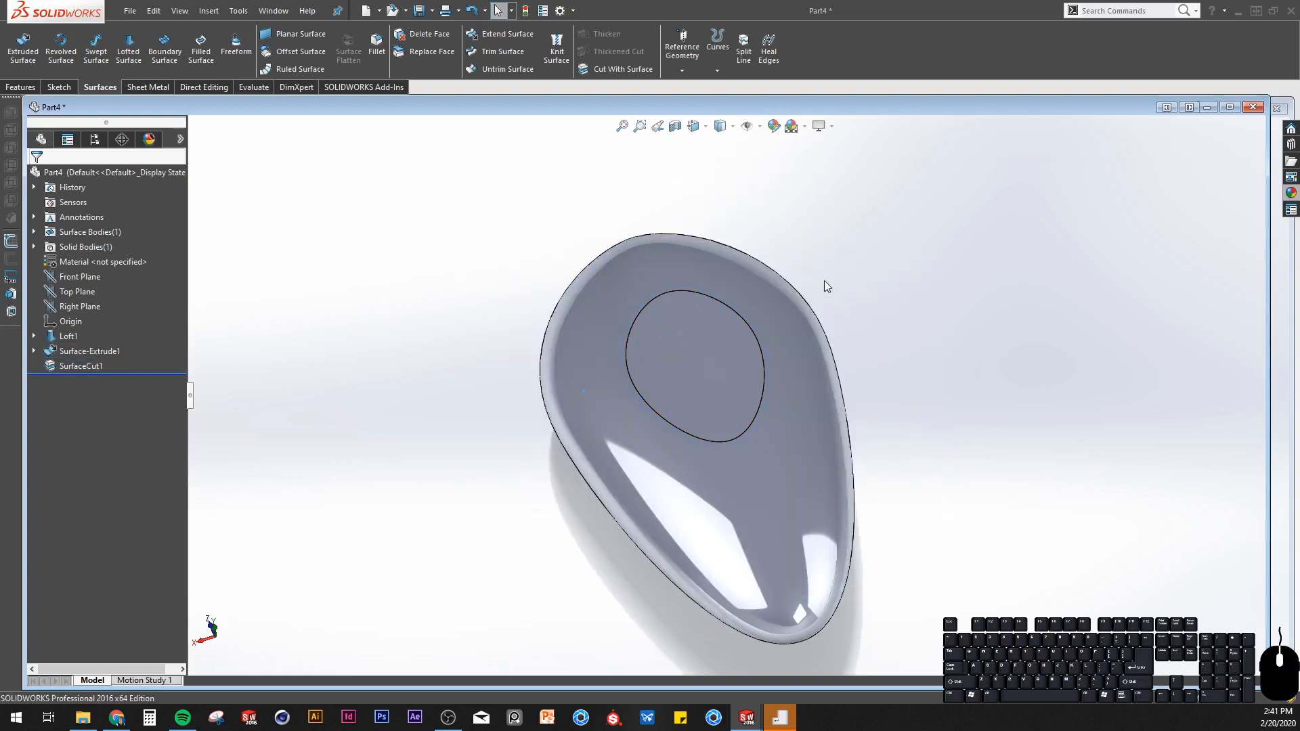
Start a sketch on the Top Plane, viewing the body square-on from above.
middle_drag(672, 473, 856, 458)
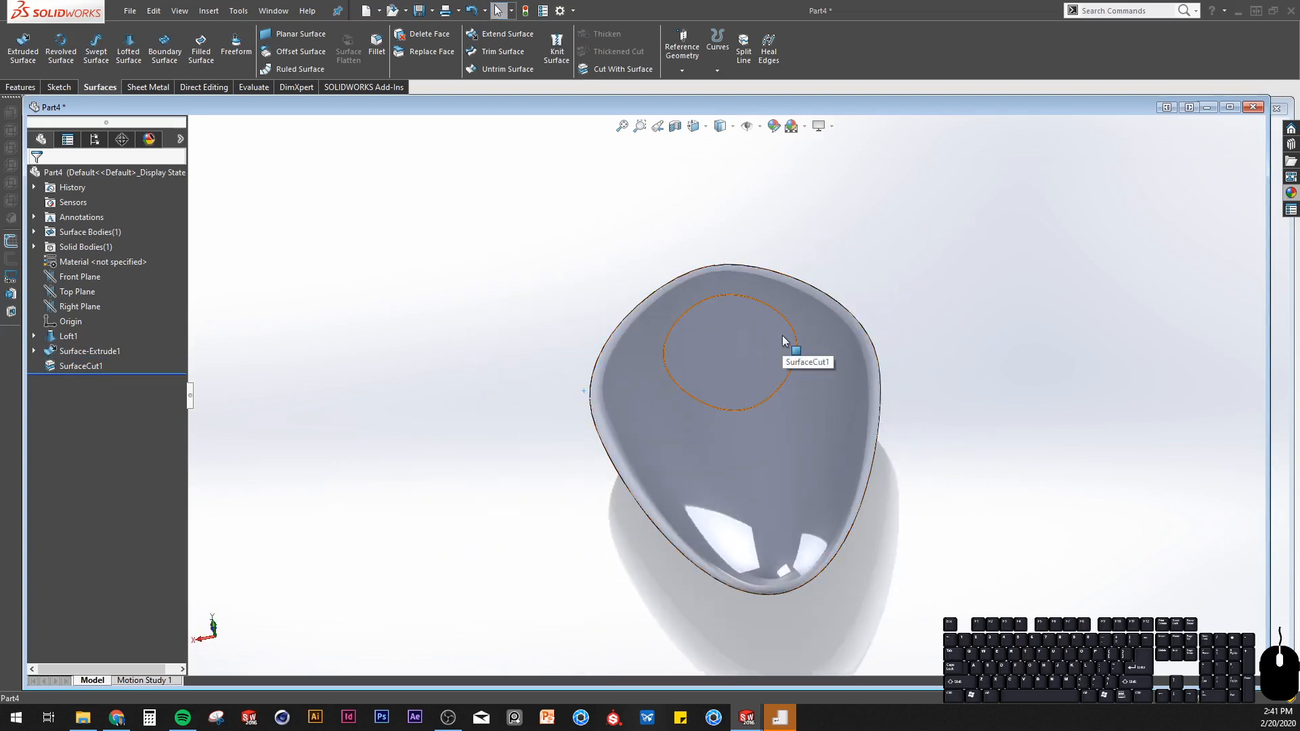
scroll(740, 323, down, 1)
middle_drag(740, 323, 689, 237)
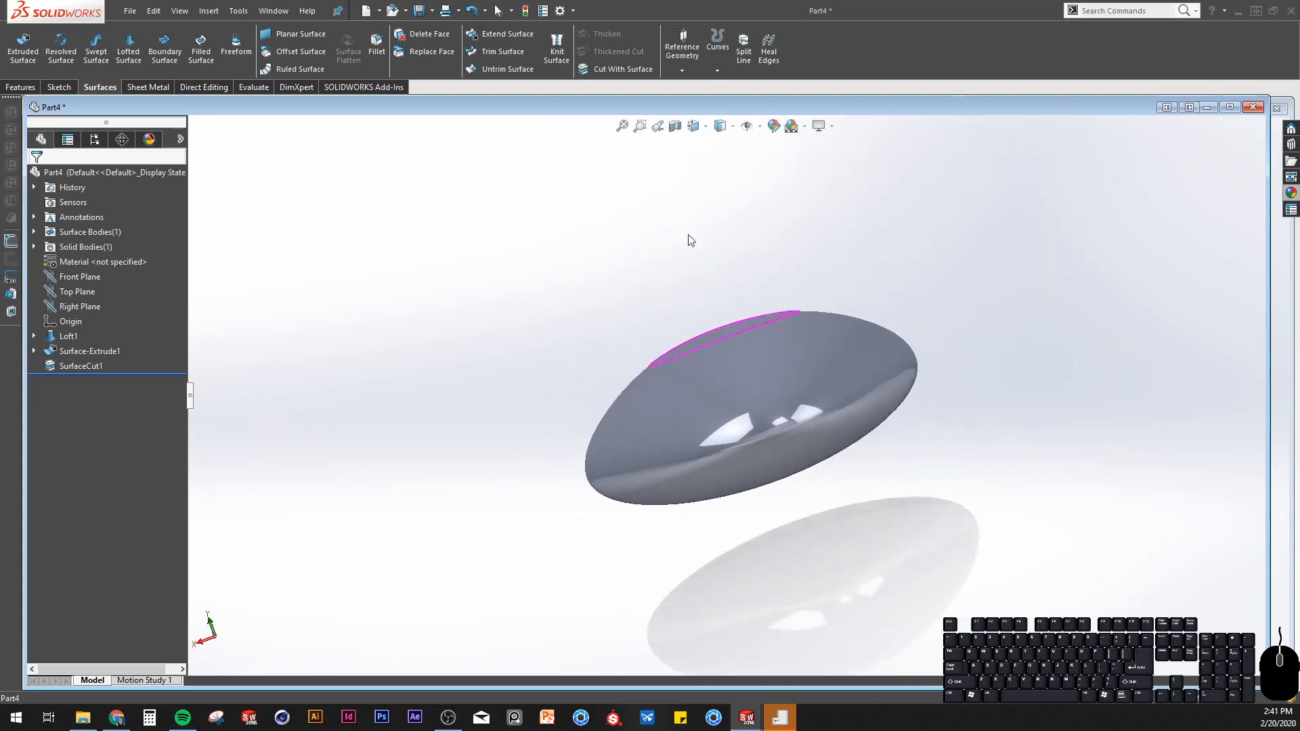
middle_drag(777, 314, 800, 456)
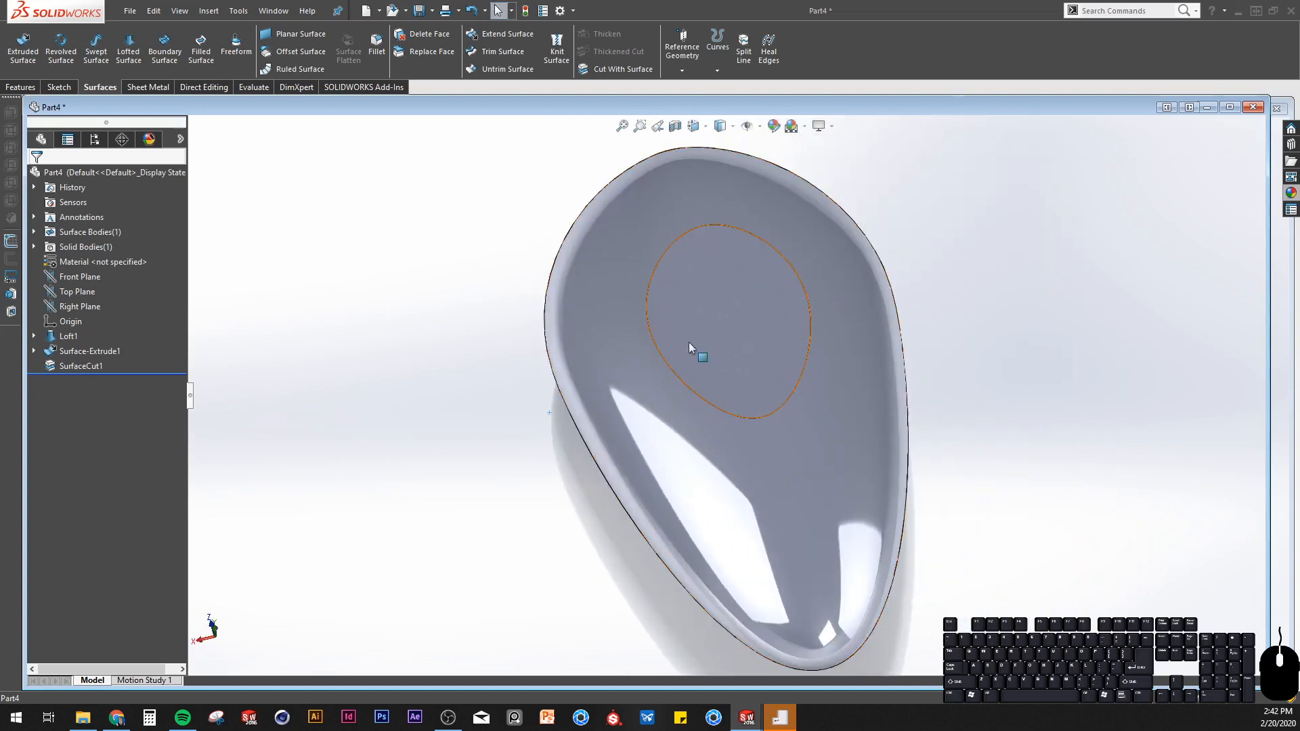
click(806, 328)
middle_drag(806, 328, 804, 403)
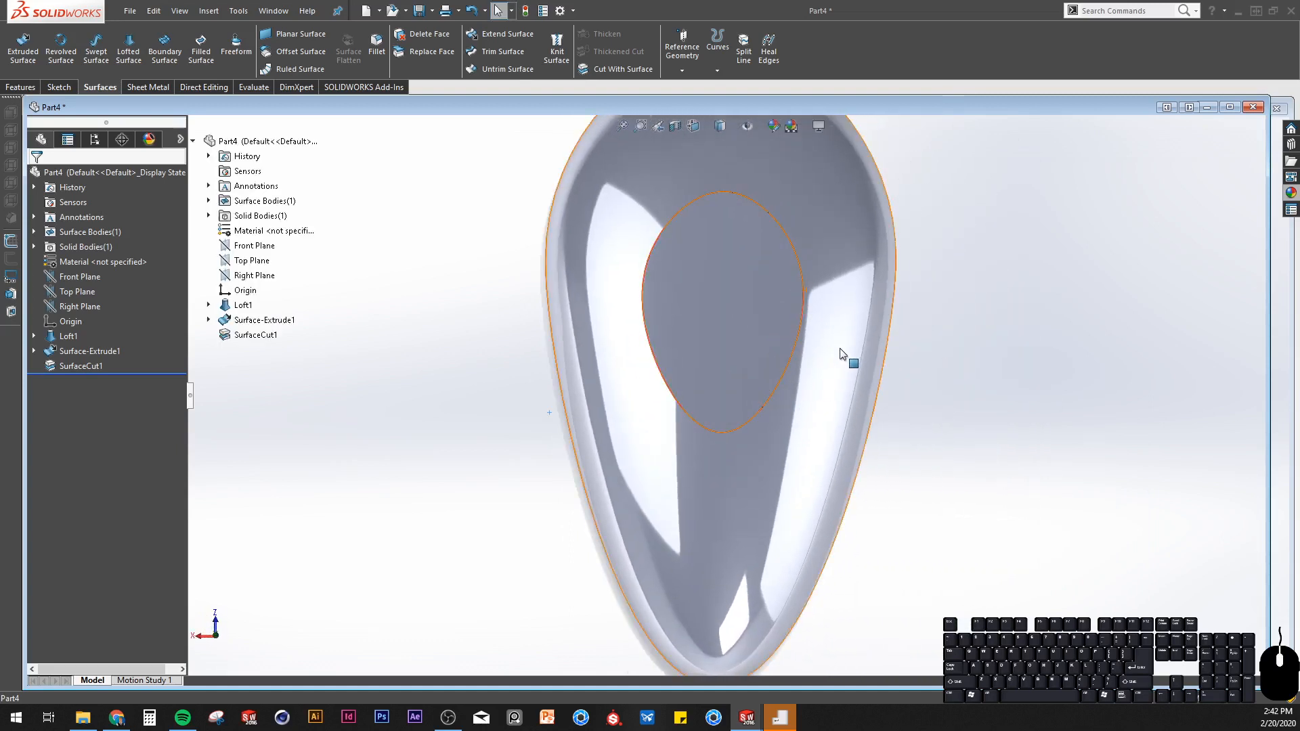
key(space)
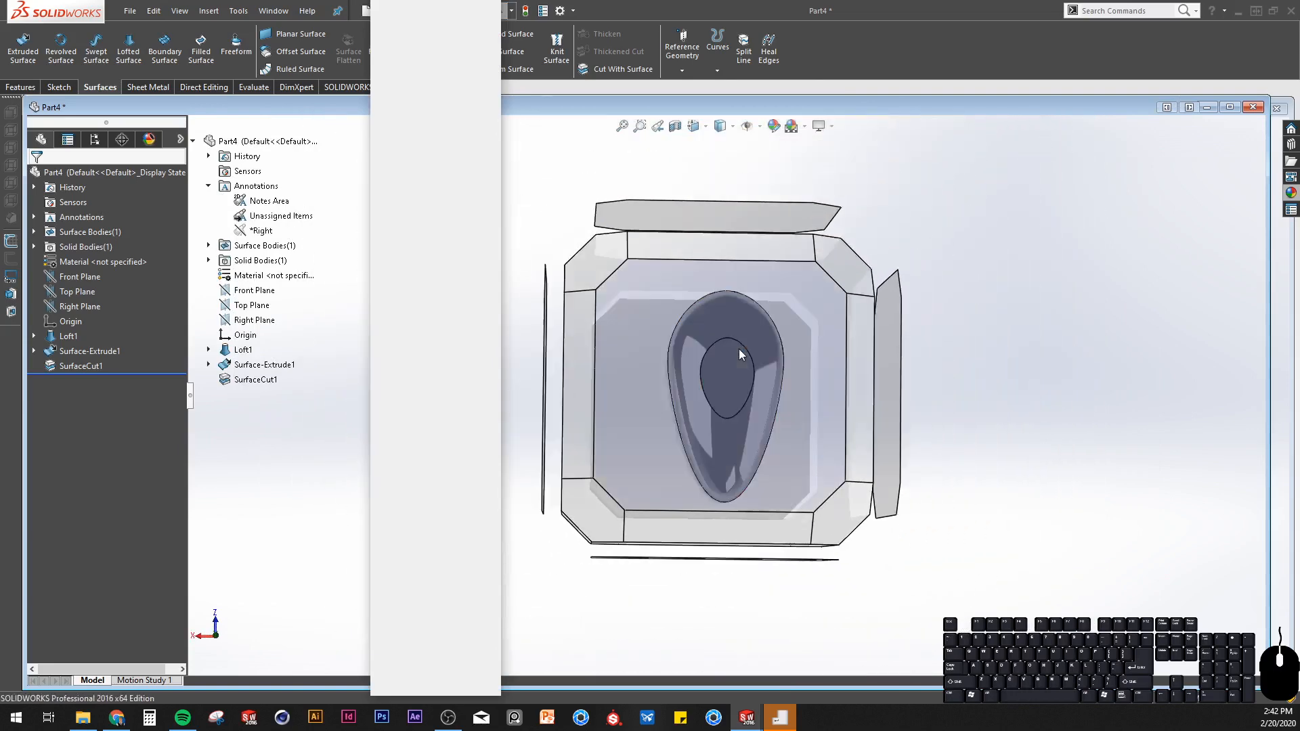
click(738, 348)
click(82, 291)
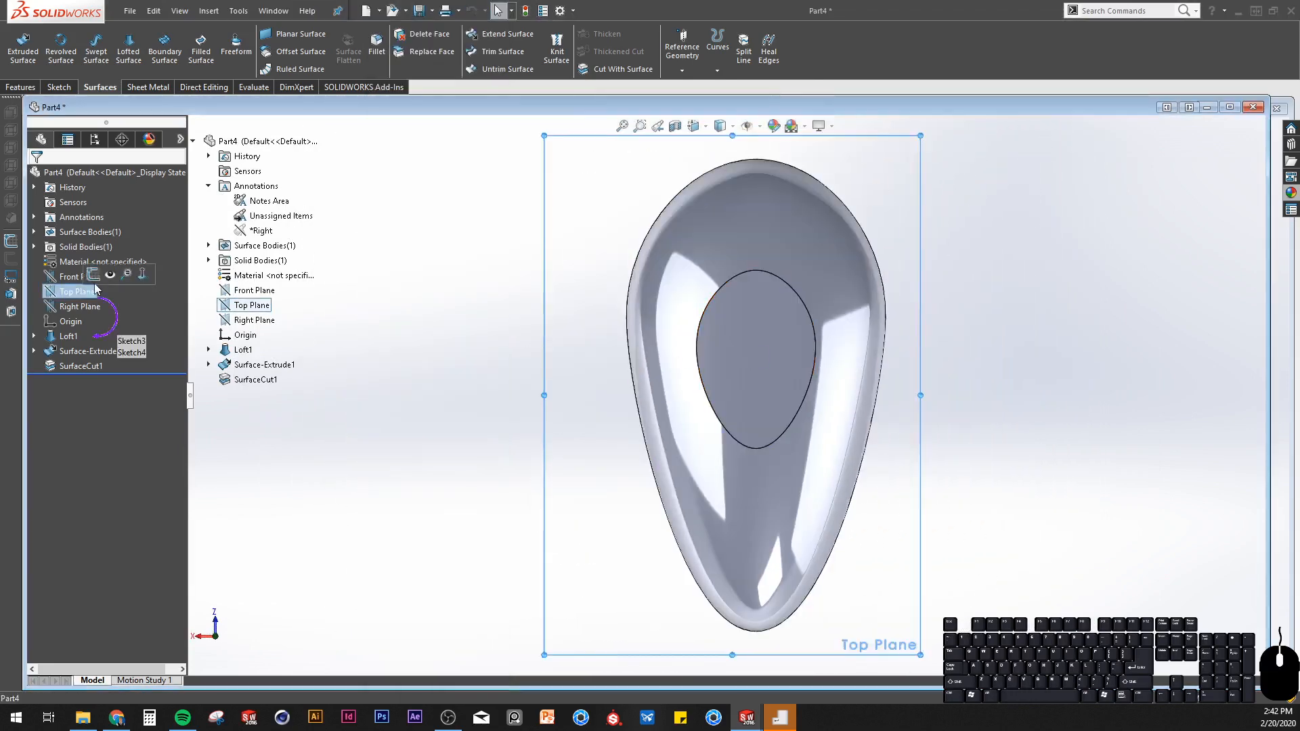
click(97, 279)
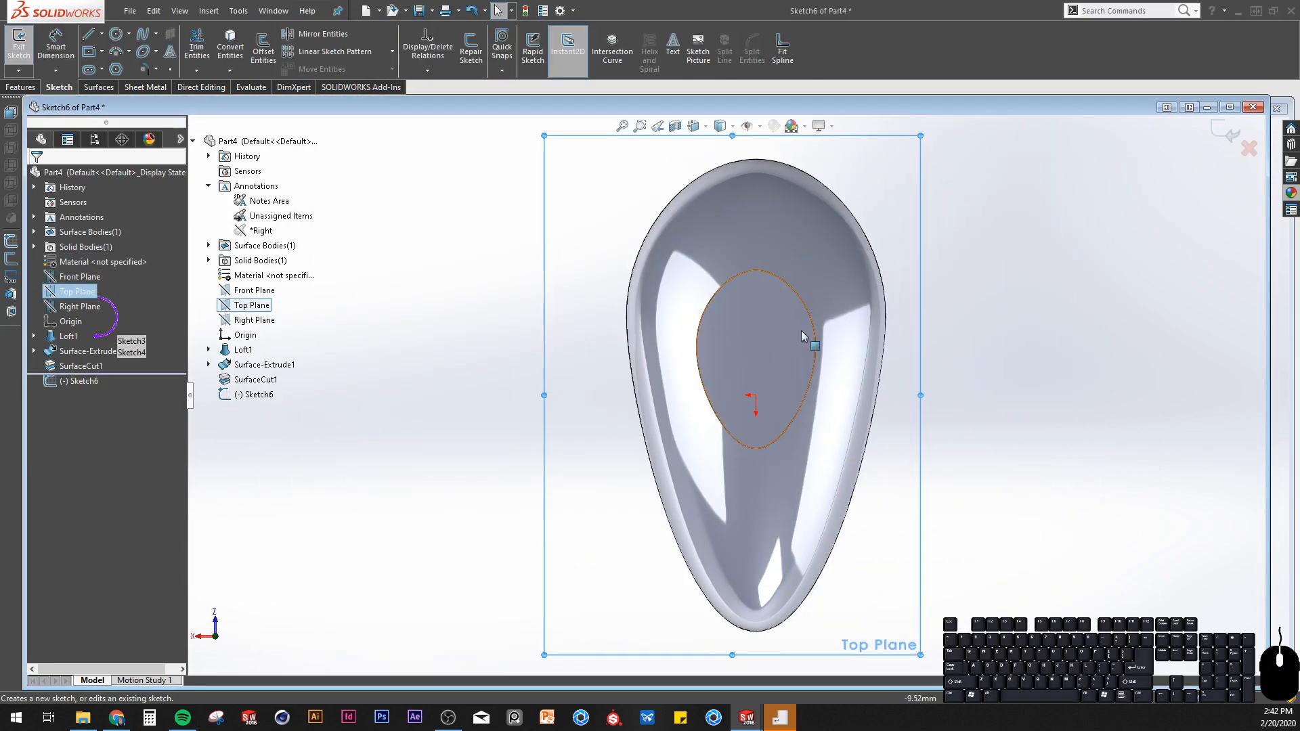
Offset the outline of the body's trimmed top face inward by 4 mm with Offset Entities.
click(778, 343)
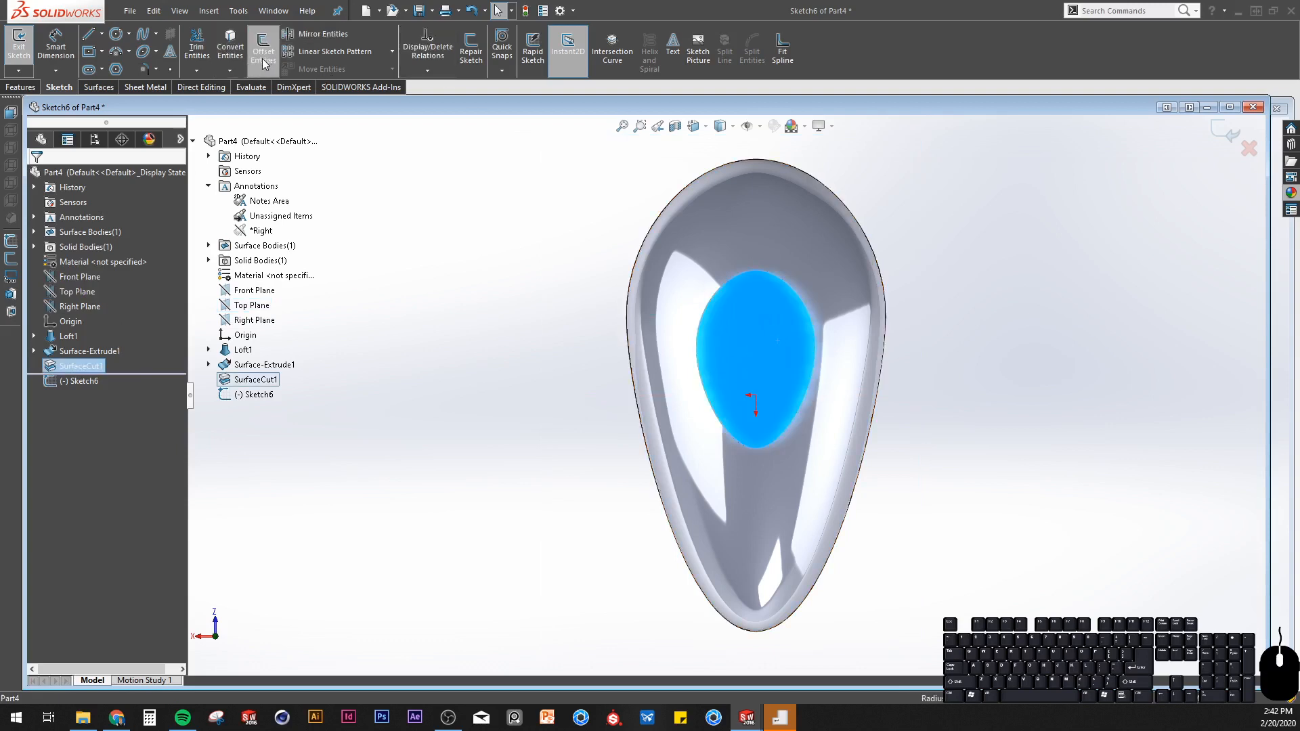
click(528, 330)
click(764, 317)
click(261, 47)
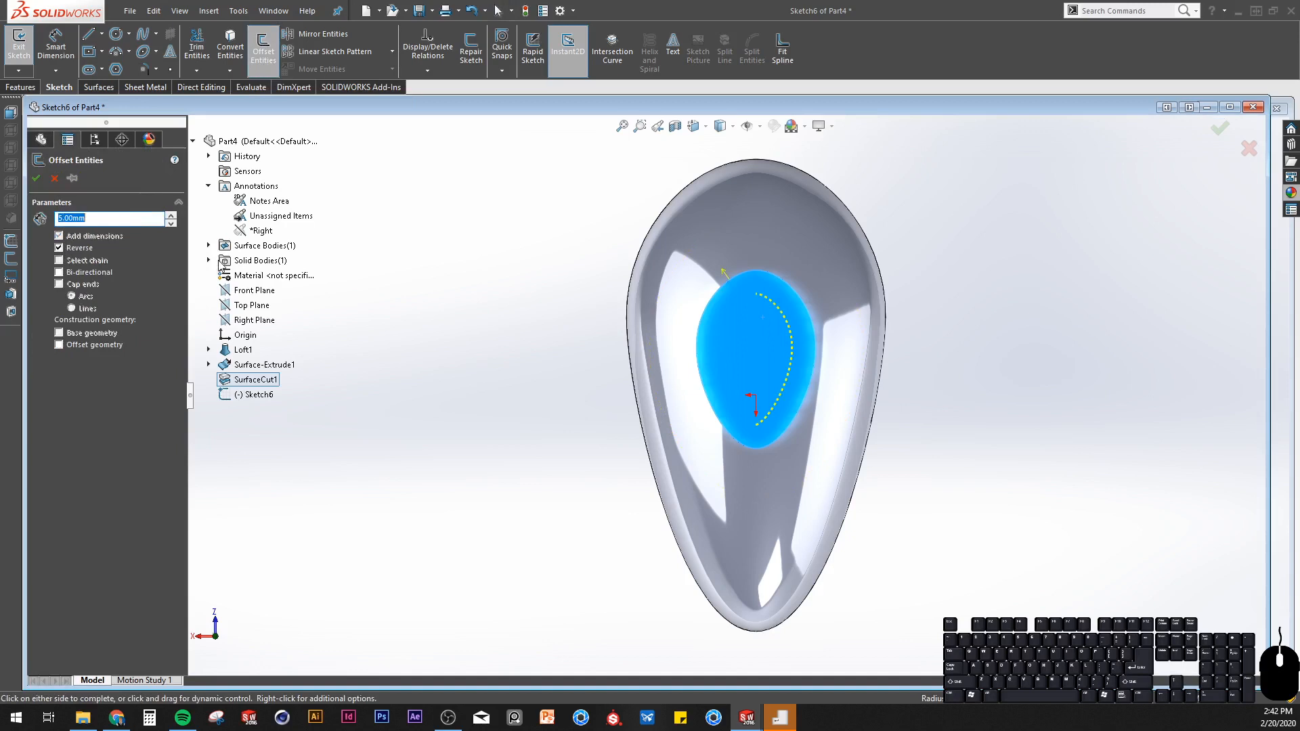
key(Return)
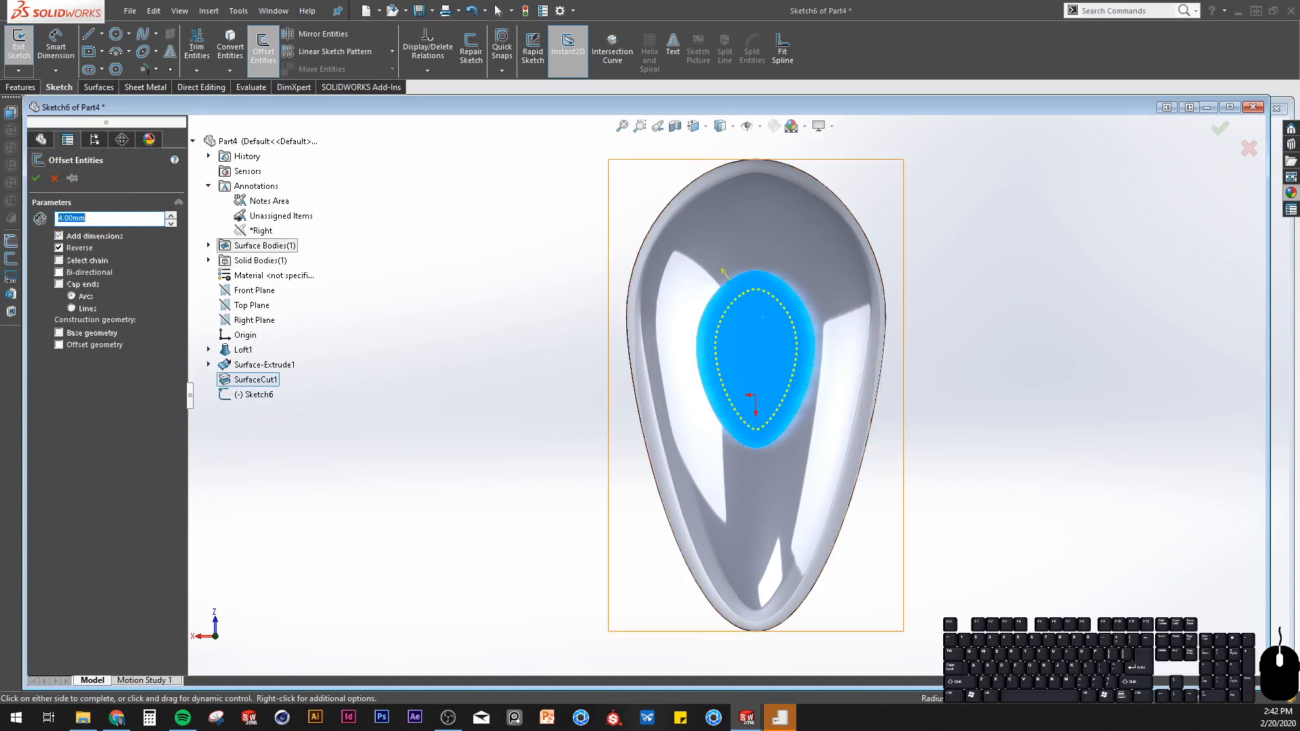
click(36, 179)
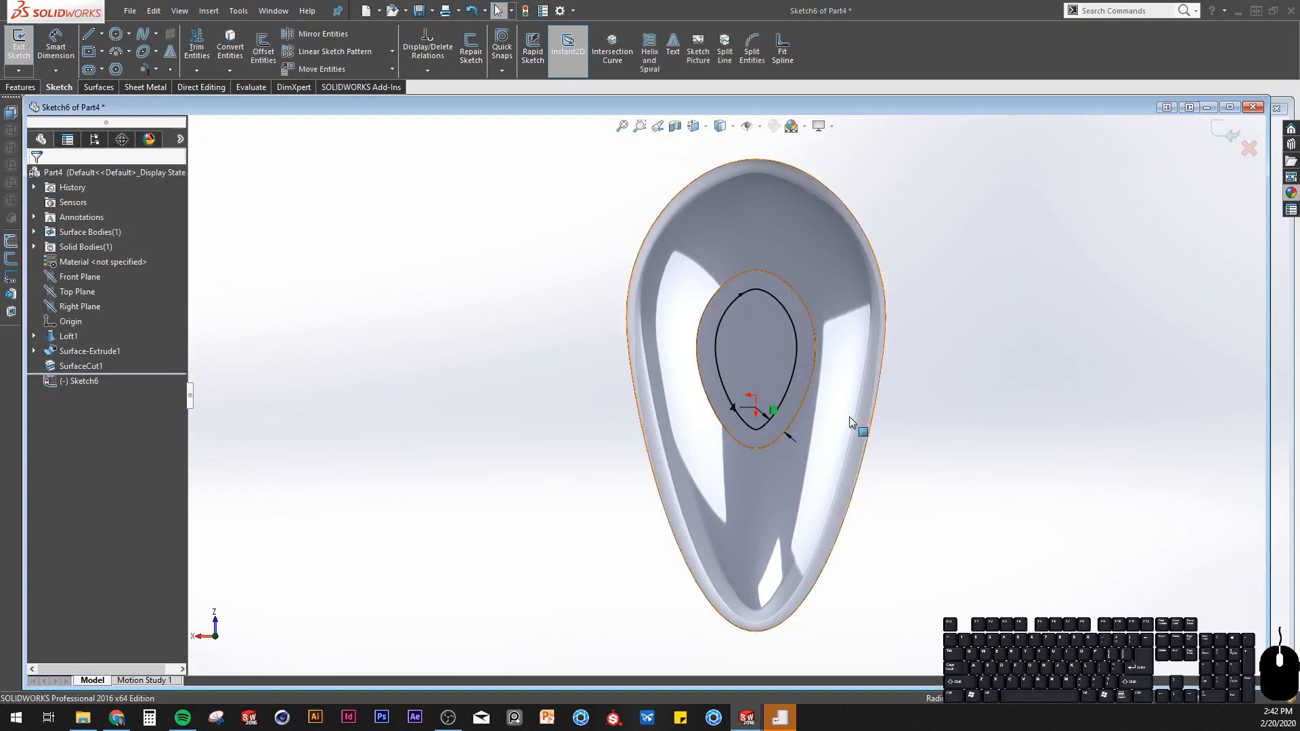
Start an Extruded Cut from the offset outline sketch with its start condition set to Offset.
scroll(850, 418, down, 3)
mouse_move(856, 425)
middle_down()
mouse_move(784, 192)
mouse_move(780, 295)
mouse_move(786, 314)
mouse_move(781, 123)
mouse_move(773, 137)
middle_up()
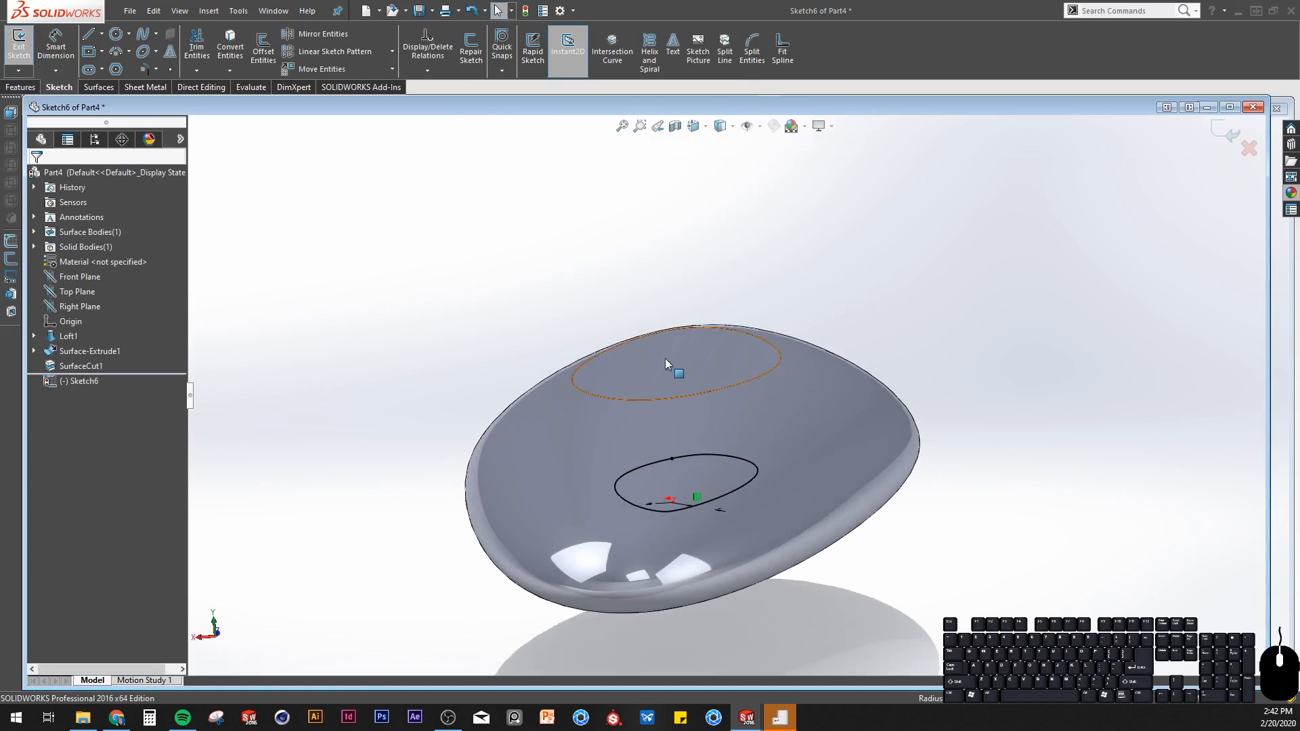
click(30, 90)
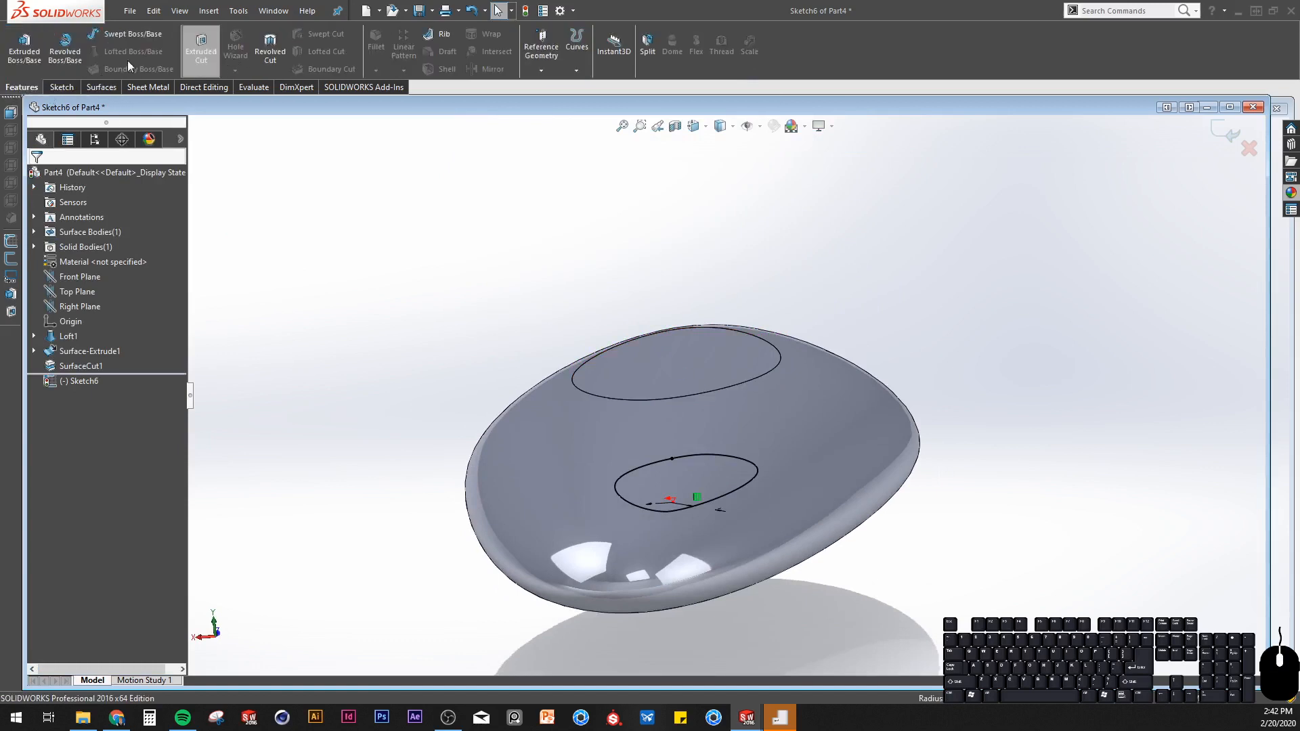
click(201, 45)
click(86, 219)
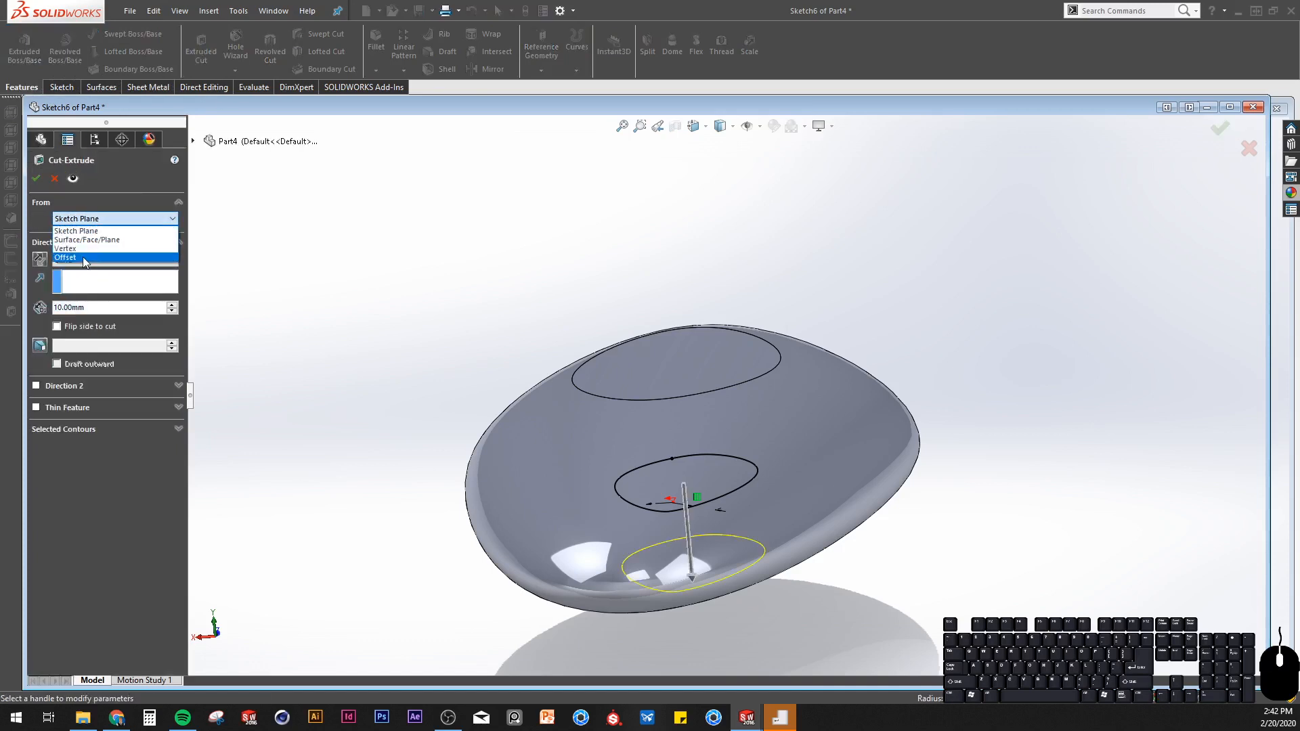
click(86, 258)
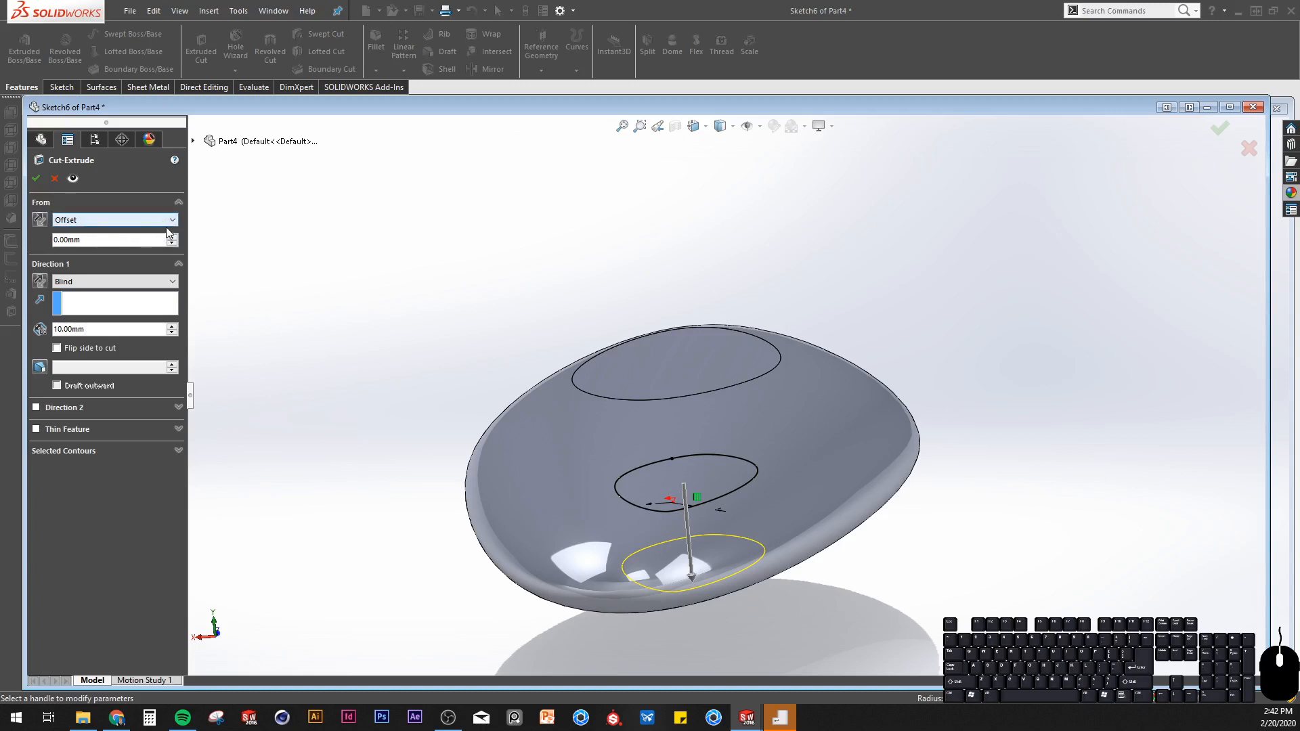
Try start offsets of 20 mm and 30 mm for the cut above the sketch plane.
click(171, 238)
click(171, 237)
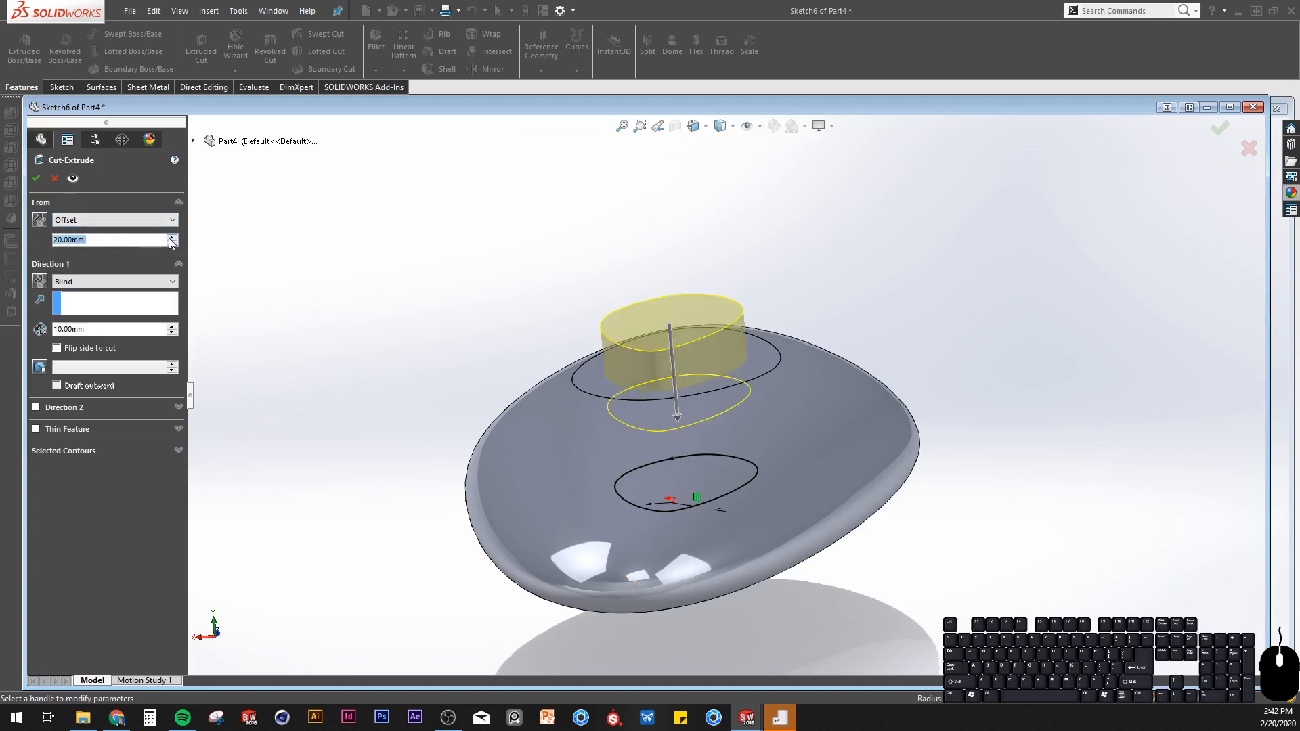
middle_drag(632, 382, 633, 352)
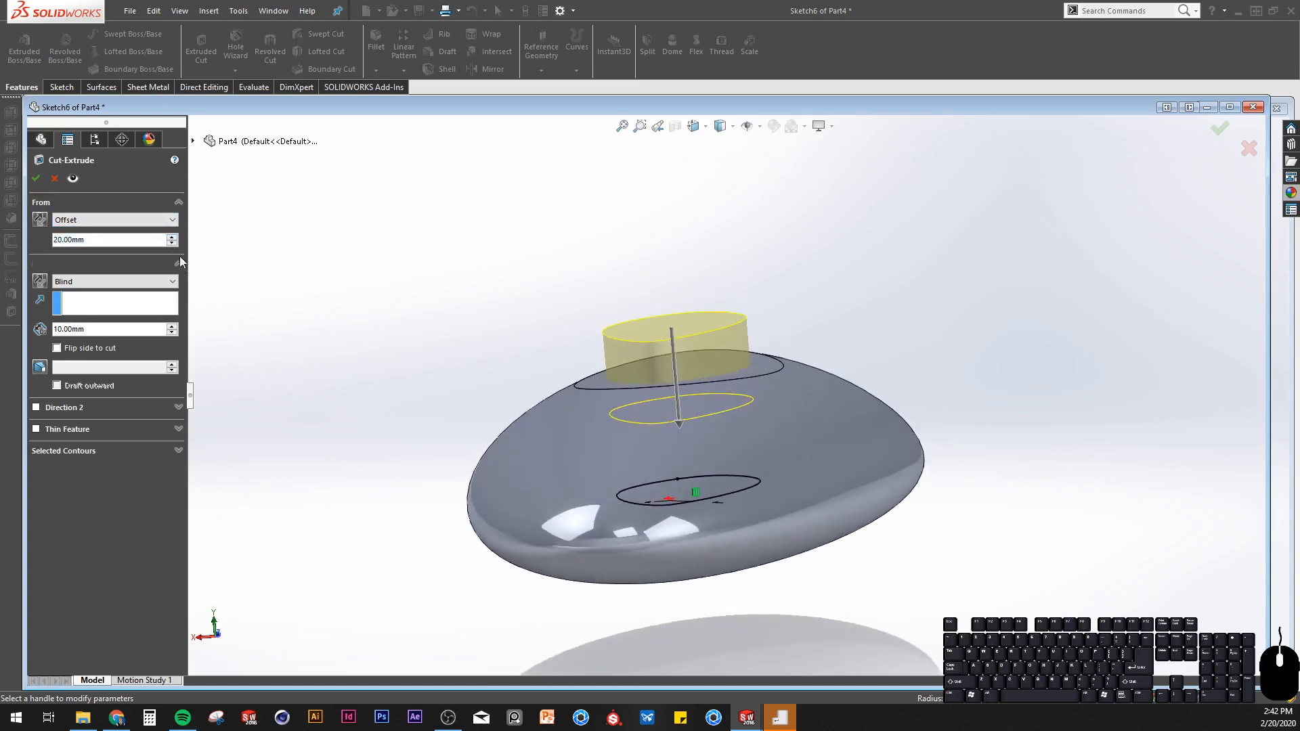
click(171, 238)
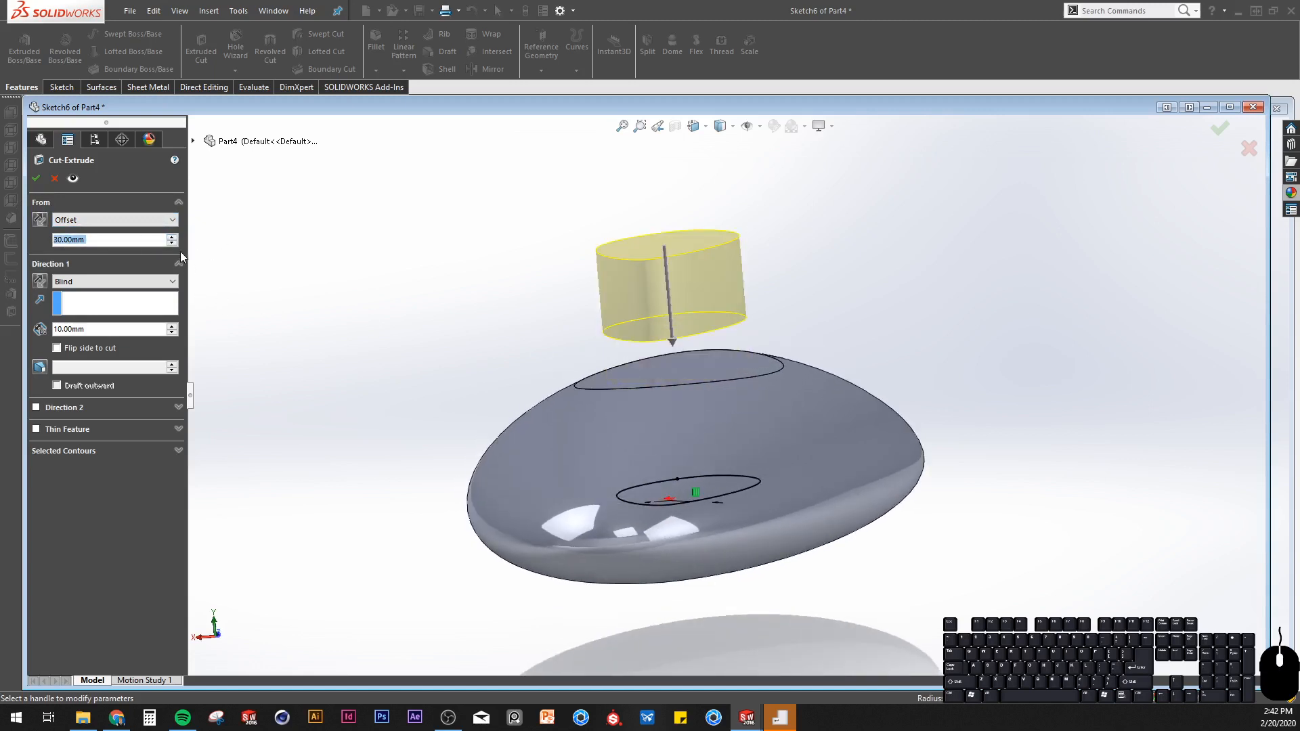
click(172, 244)
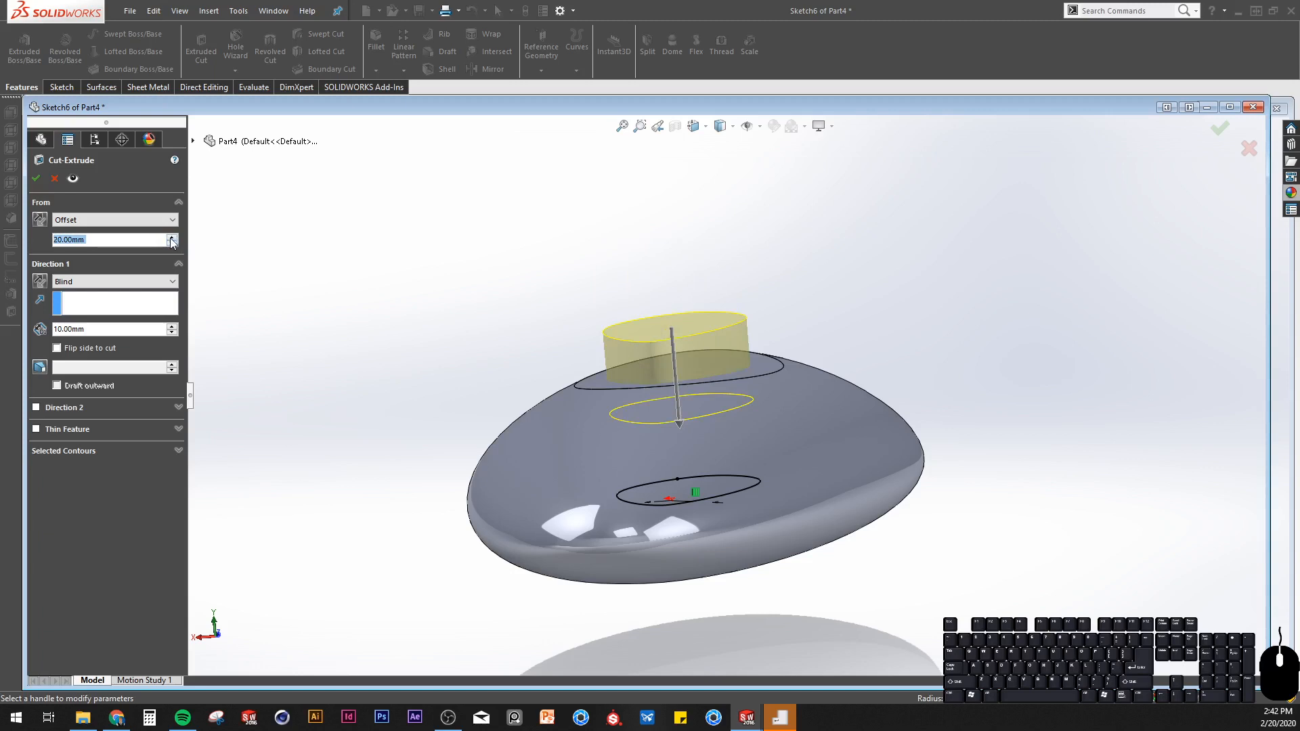
Try start offsets of 25 mm and 22 mm for the cut, comparing its depth against the trimmed face.
click(136, 242)
double_click(129, 244)
text(25)
key(Return)
middle_drag(797, 359, 704, 369)
double_click(103, 240)
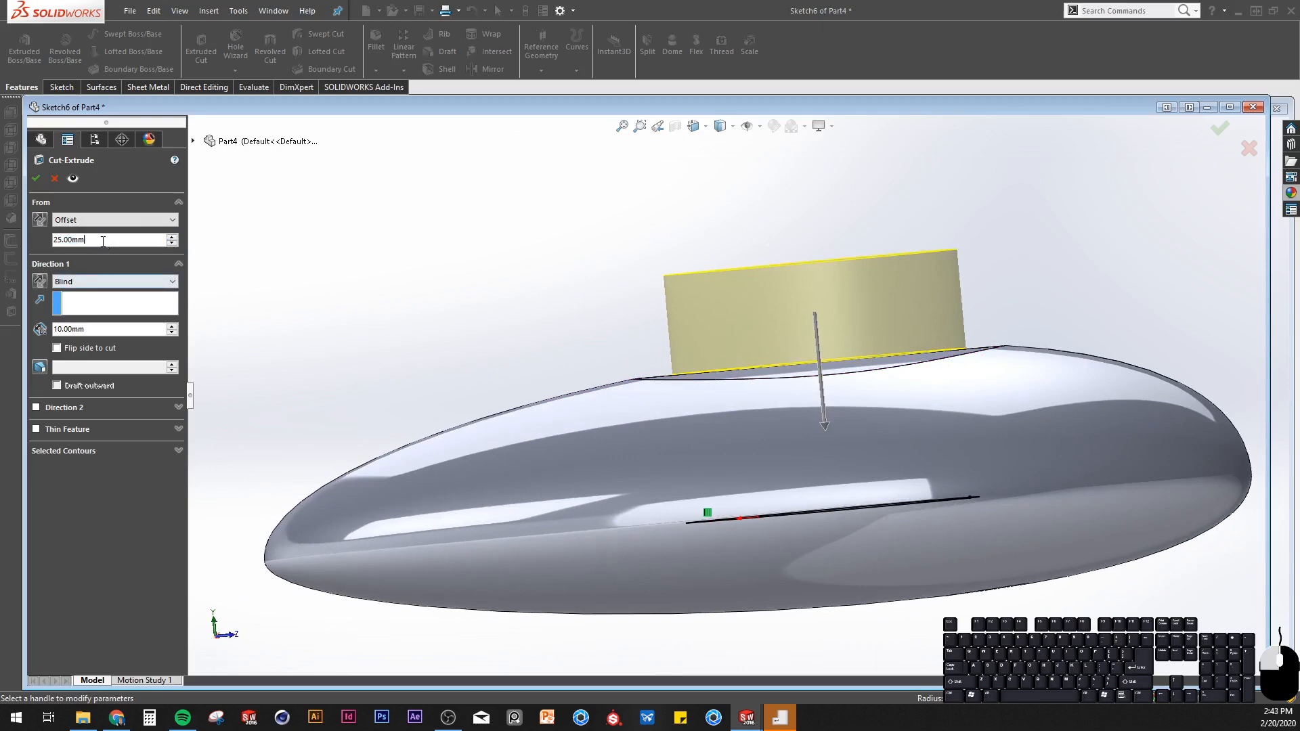
text(2)
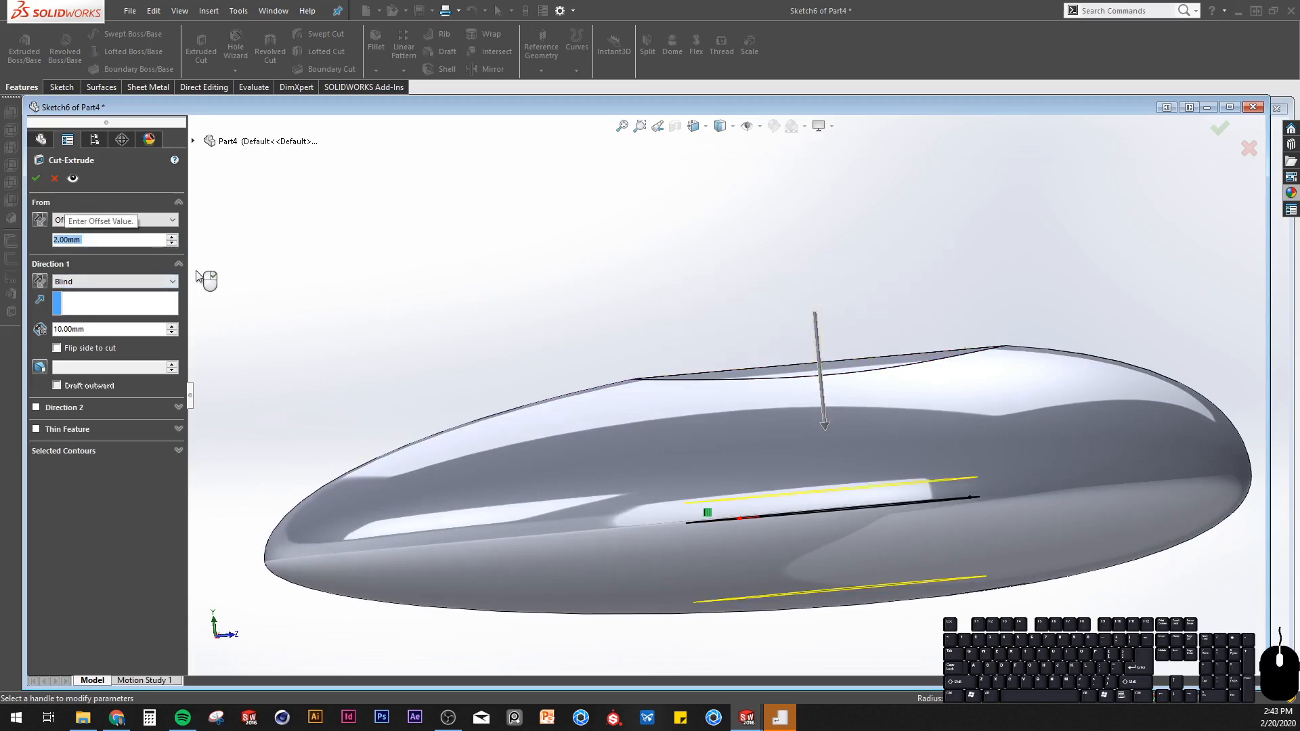
scroll(199, 275, up, 2)
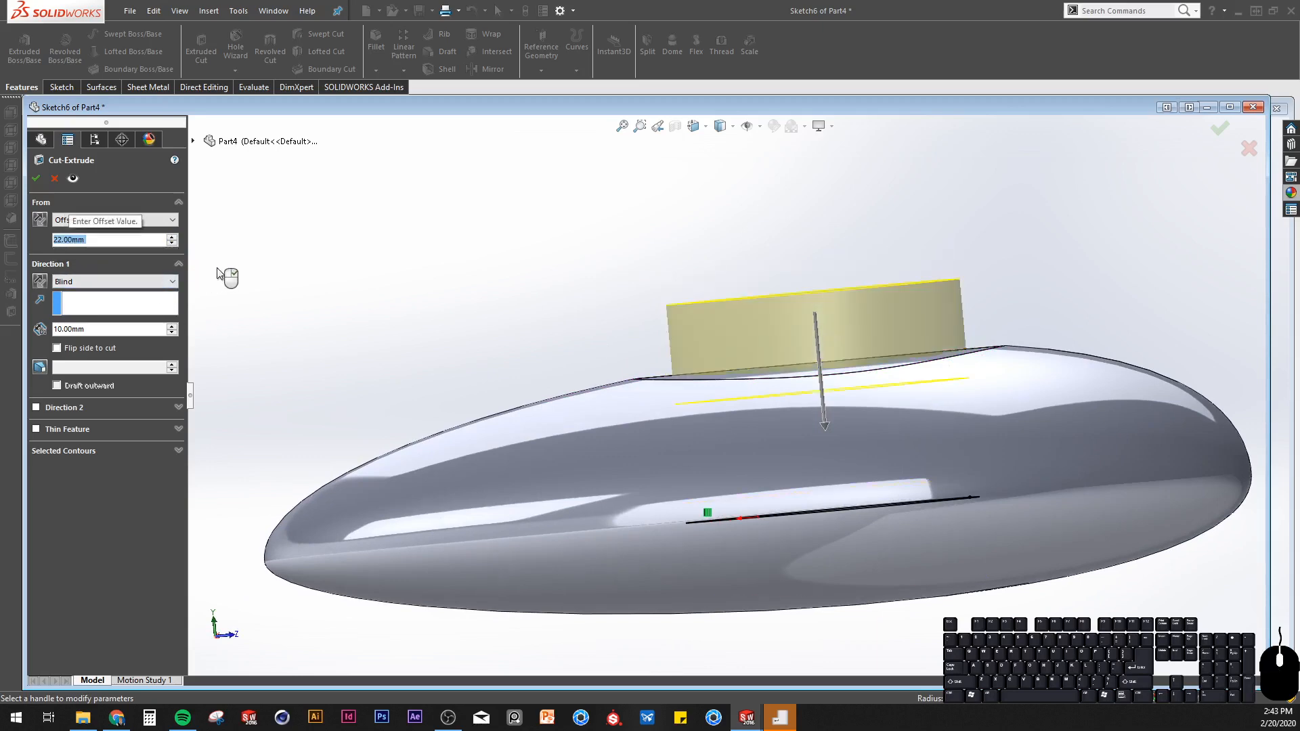
middle_drag(294, 274, 754, 482)
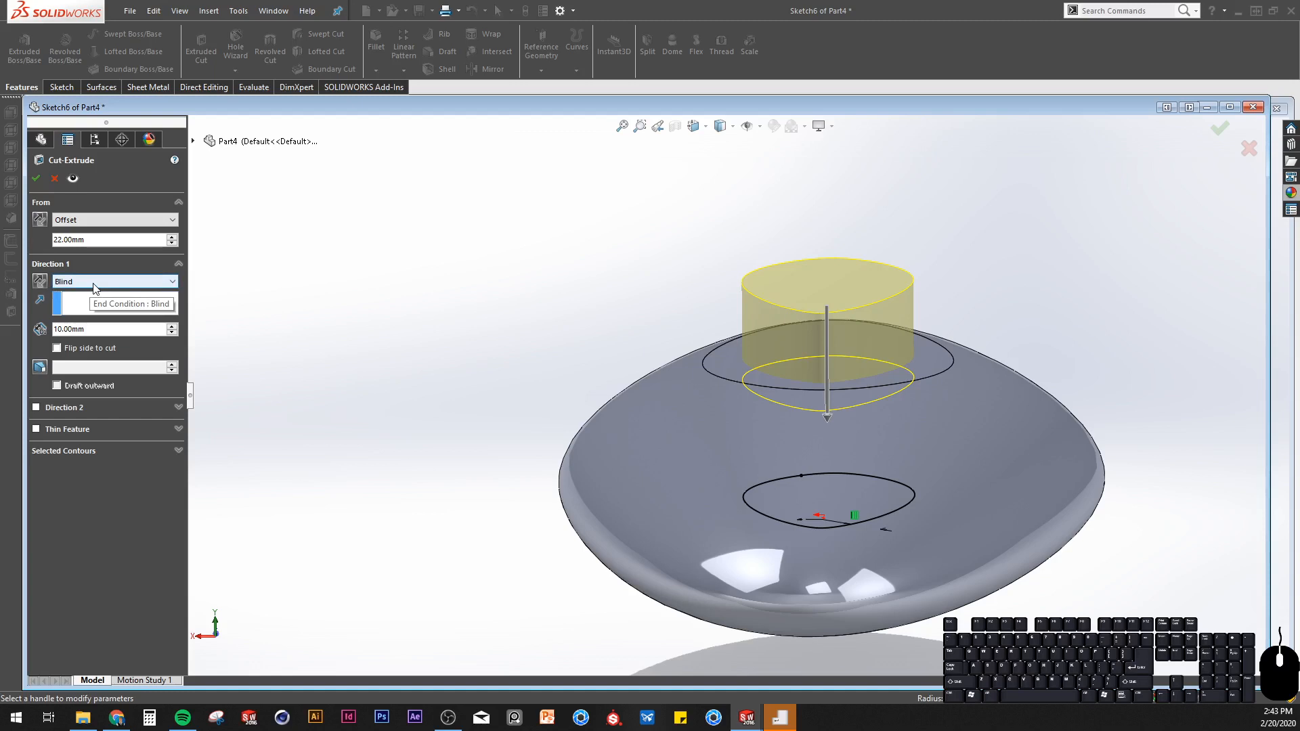
Reverse the cut to run upward and set its start offset to 12 mm, after trying 10 mm and 15 mm.
click(40, 282)
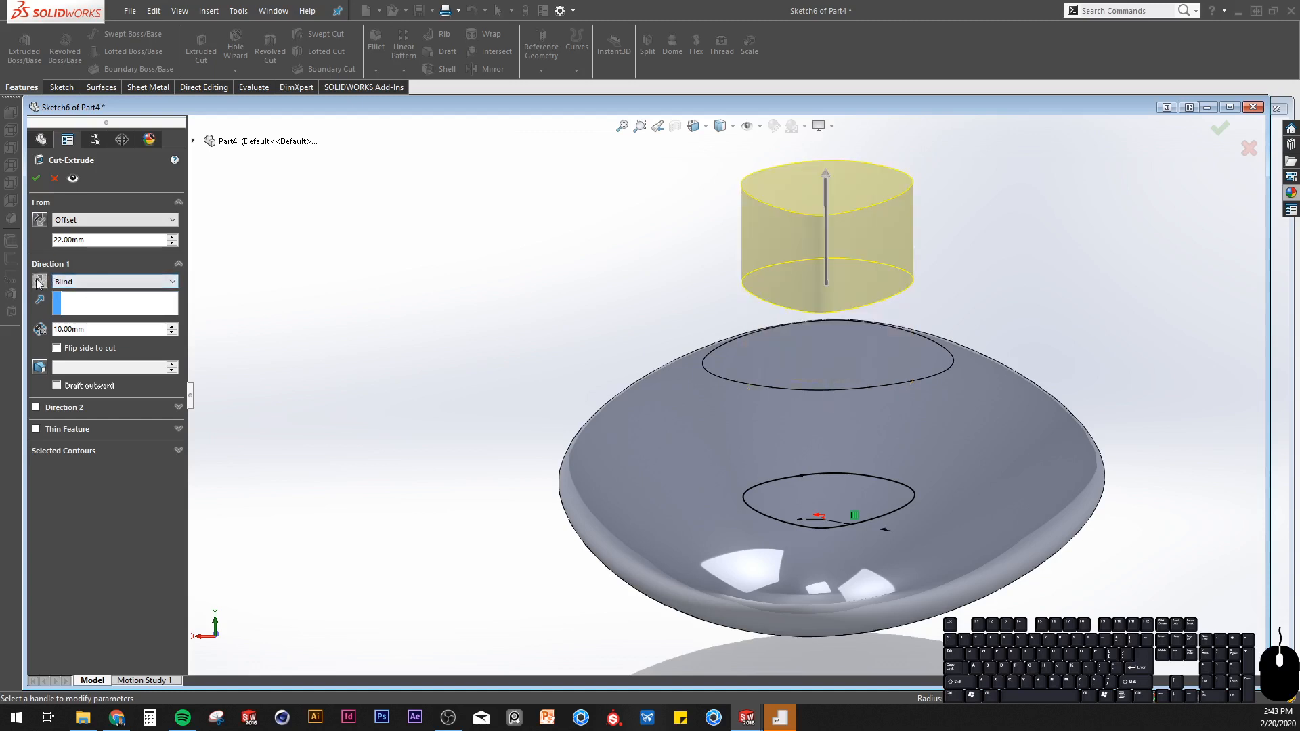
double_click(113, 242)
text(10)
key(Return)
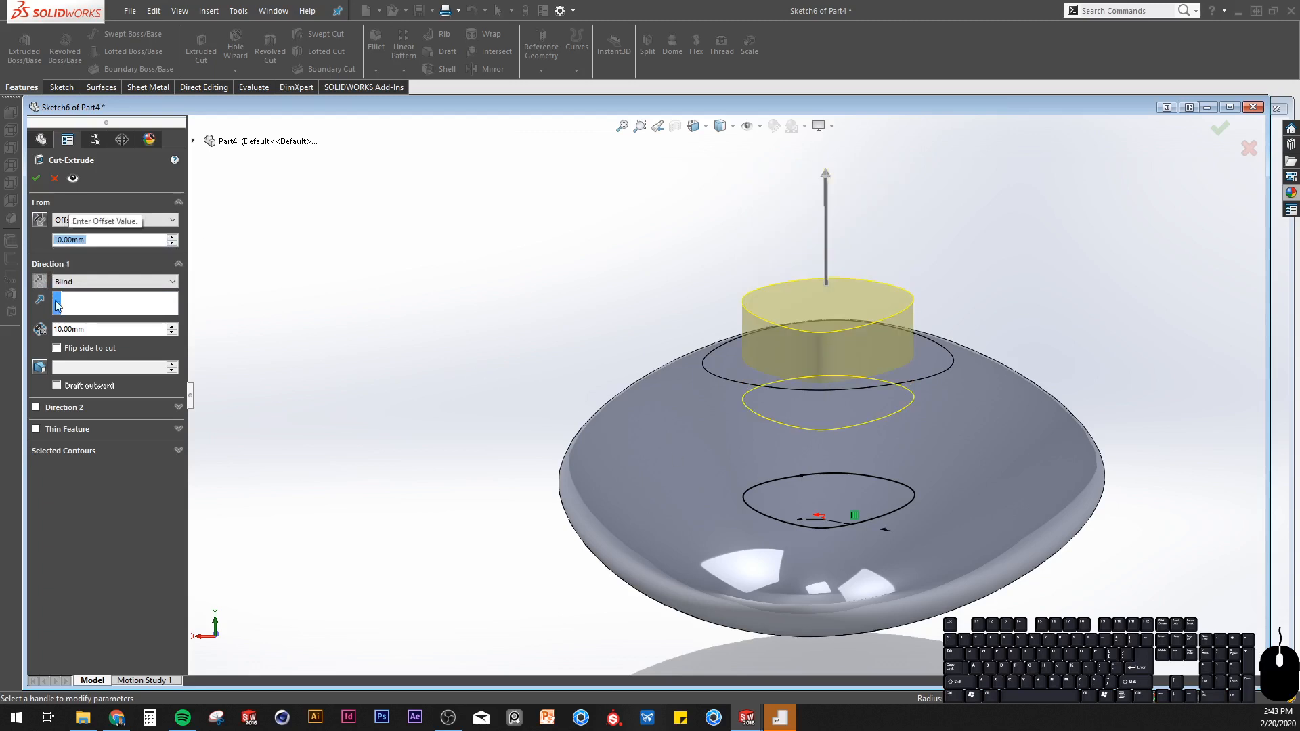
text(15)
key(Return)
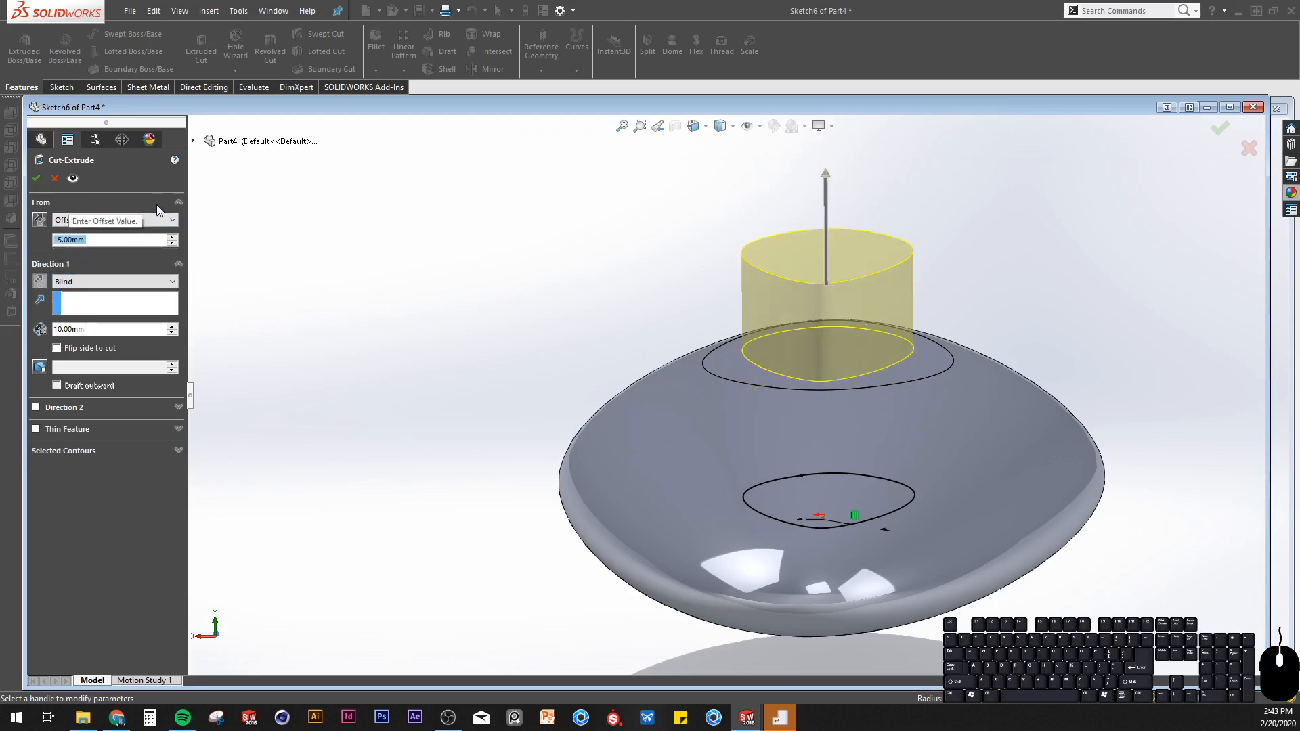
text(12)
key(Return)
middle_drag(643, 305, 738, 432)
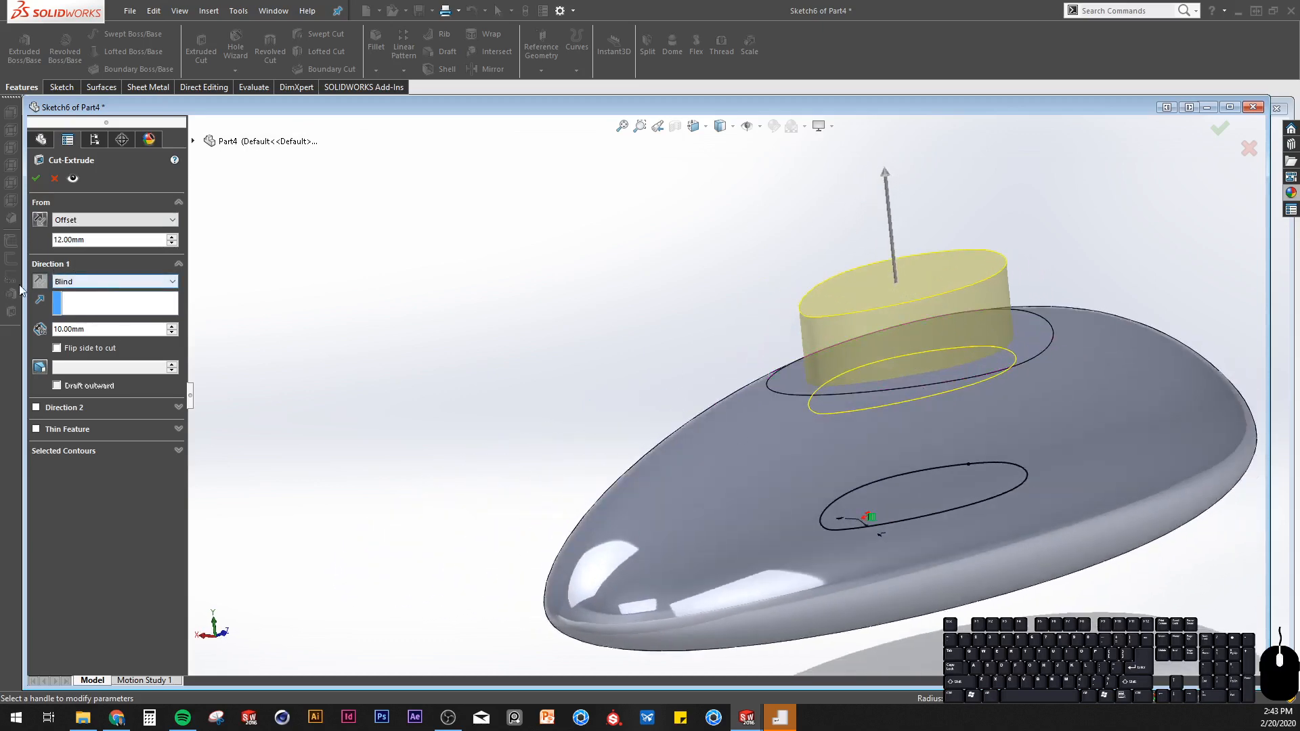
Set the upward cut's end condition to Through All and finish the recess in the trimmed top face.
click(40, 282)
click(40, 282)
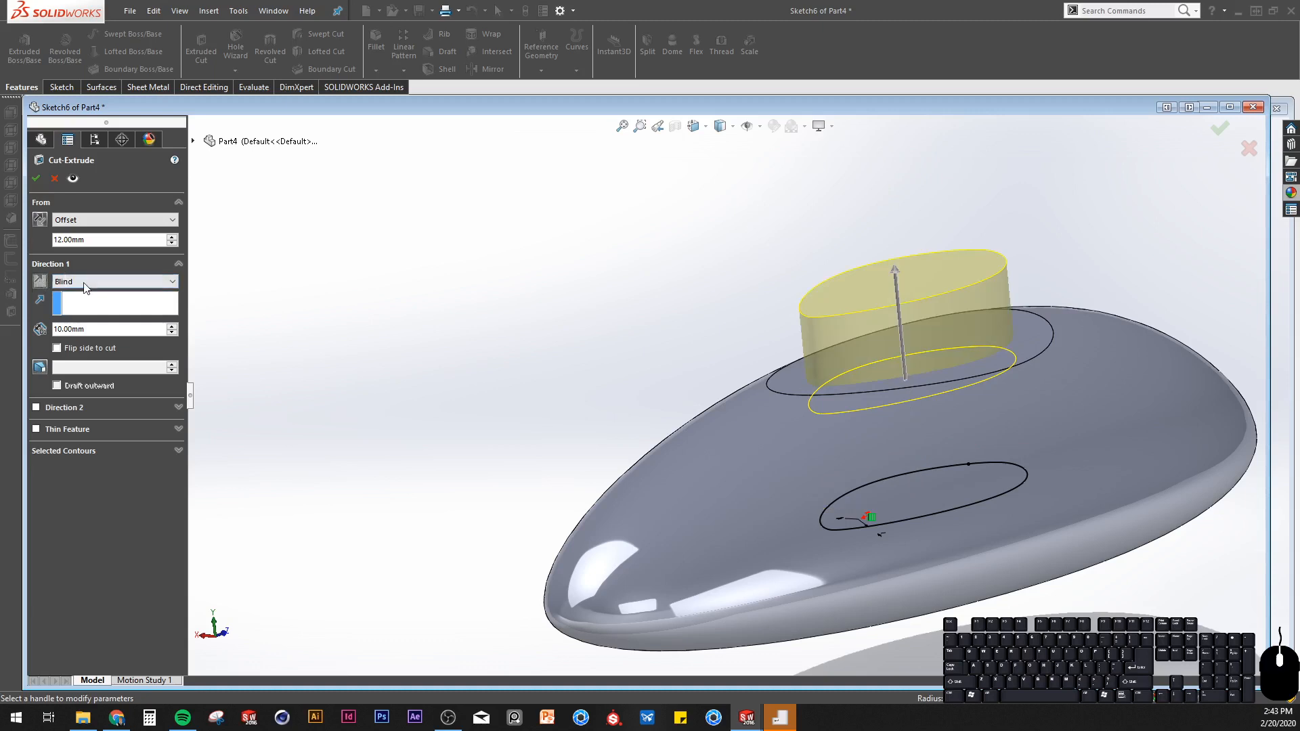
click(84, 282)
click(89, 303)
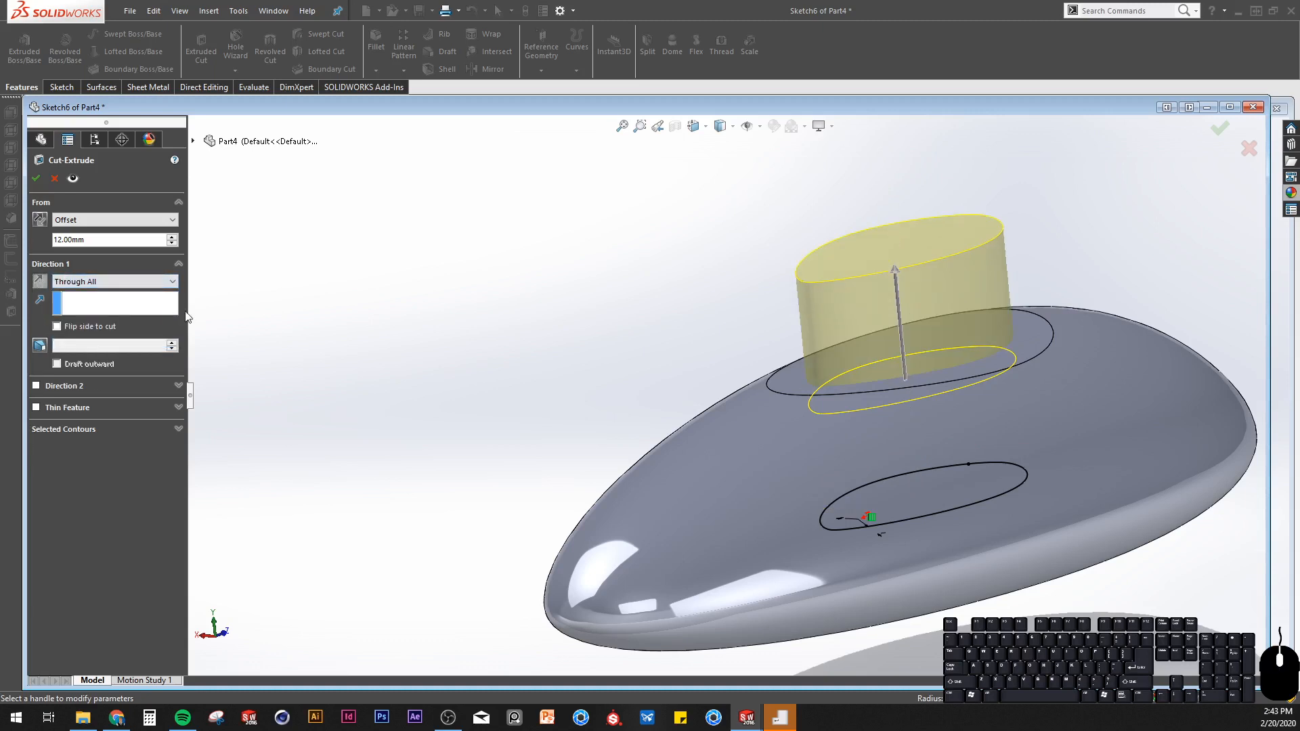
click(37, 179)
middle_drag(952, 406, 964, 345)
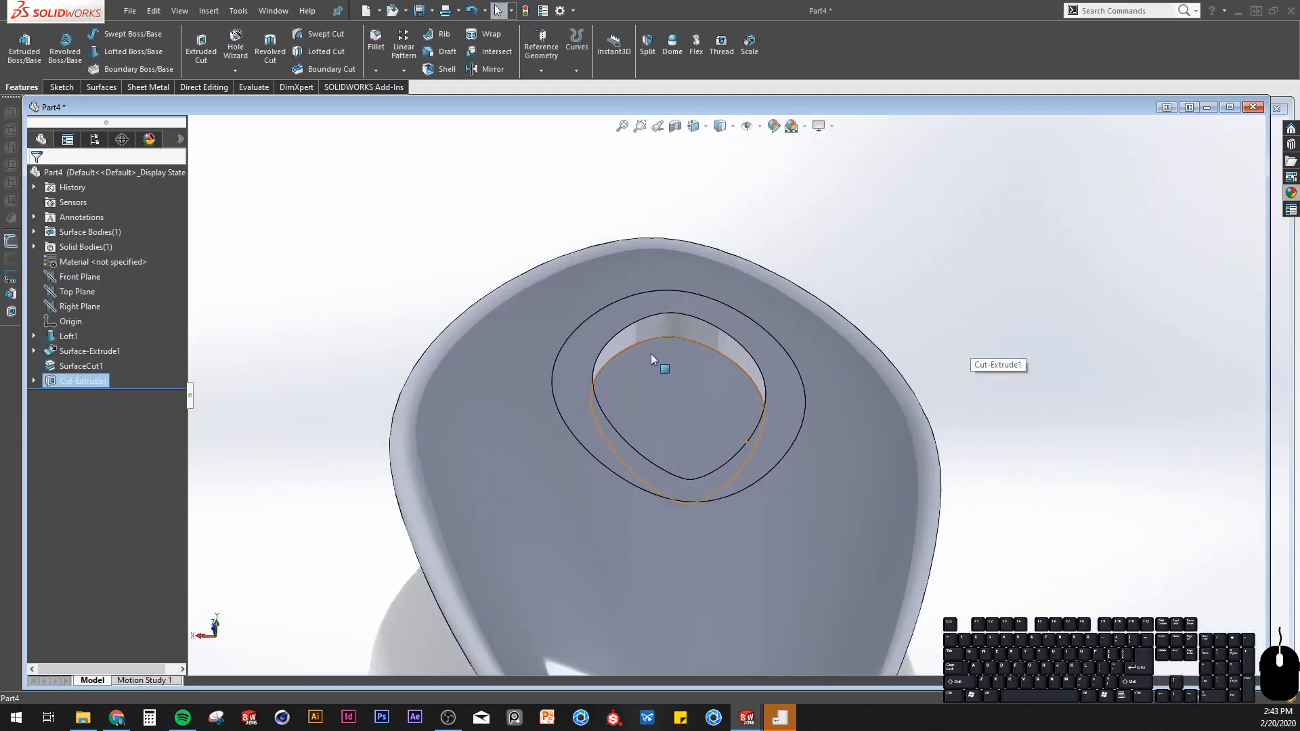
mouse_move(652, 353)
middle_down()
mouse_move(639, 537)
mouse_move(650, 379)
middle_up()
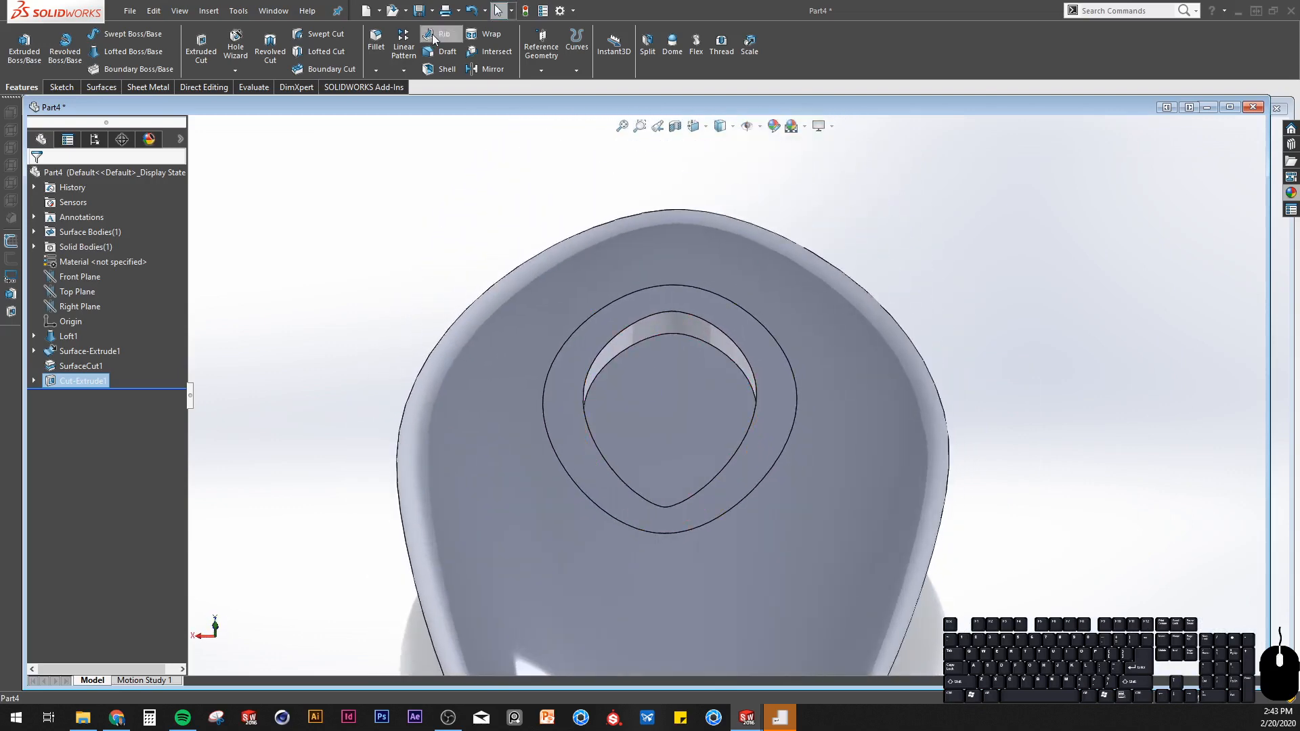
Start Delete Face with Delete and Fill, selecting the rim face around the recess and the recess's side wall.
click(99, 88)
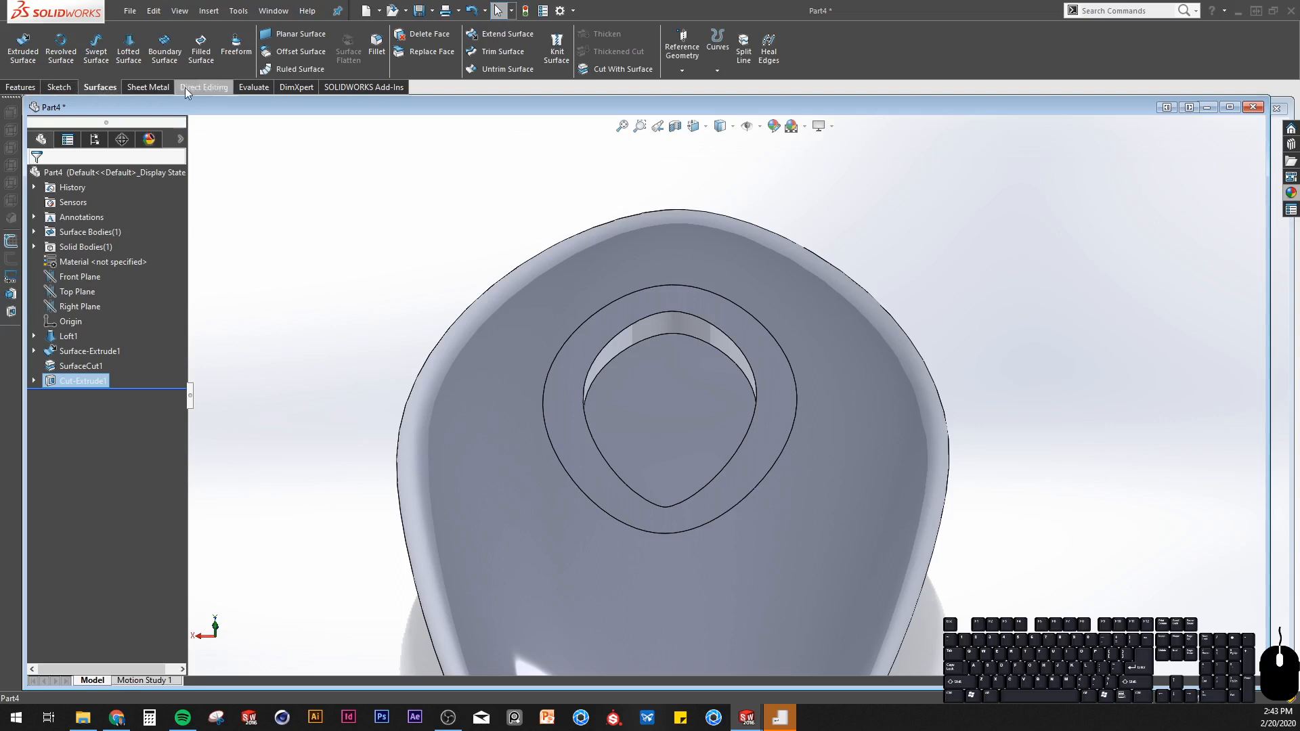
click(420, 35)
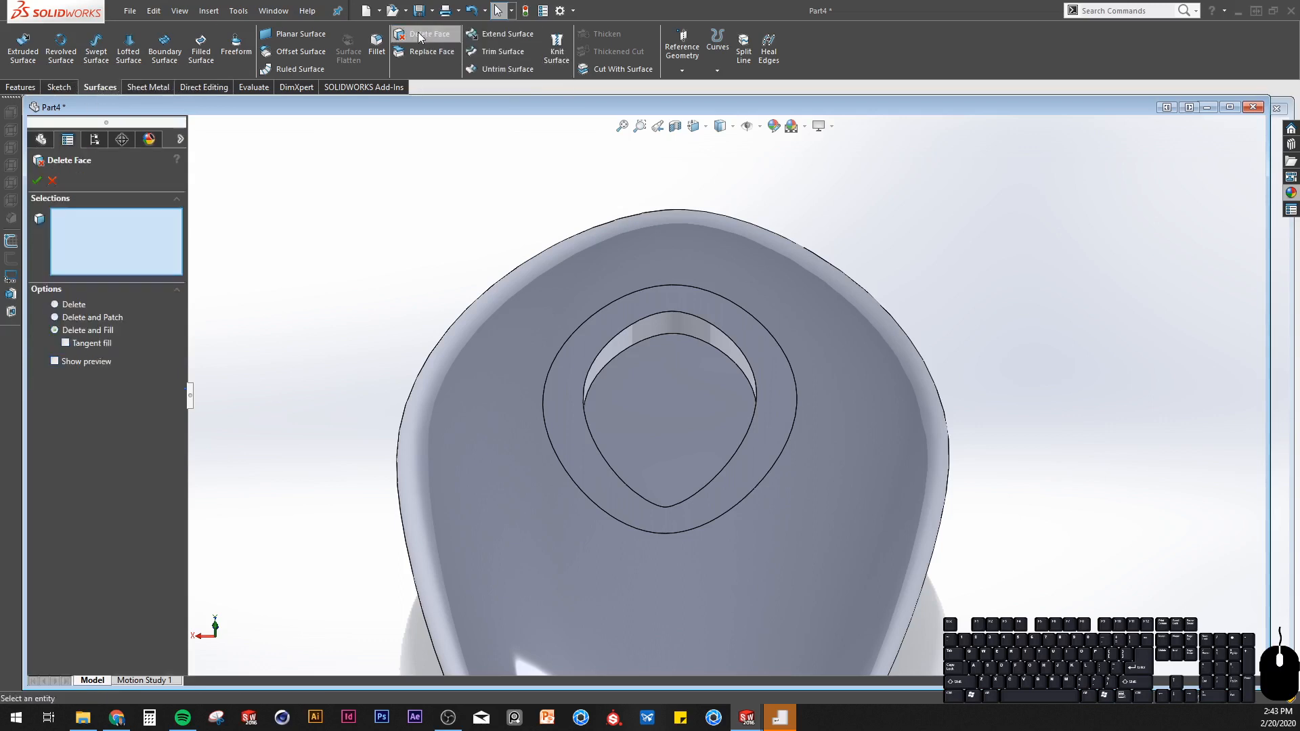
click(633, 308)
click(639, 336)
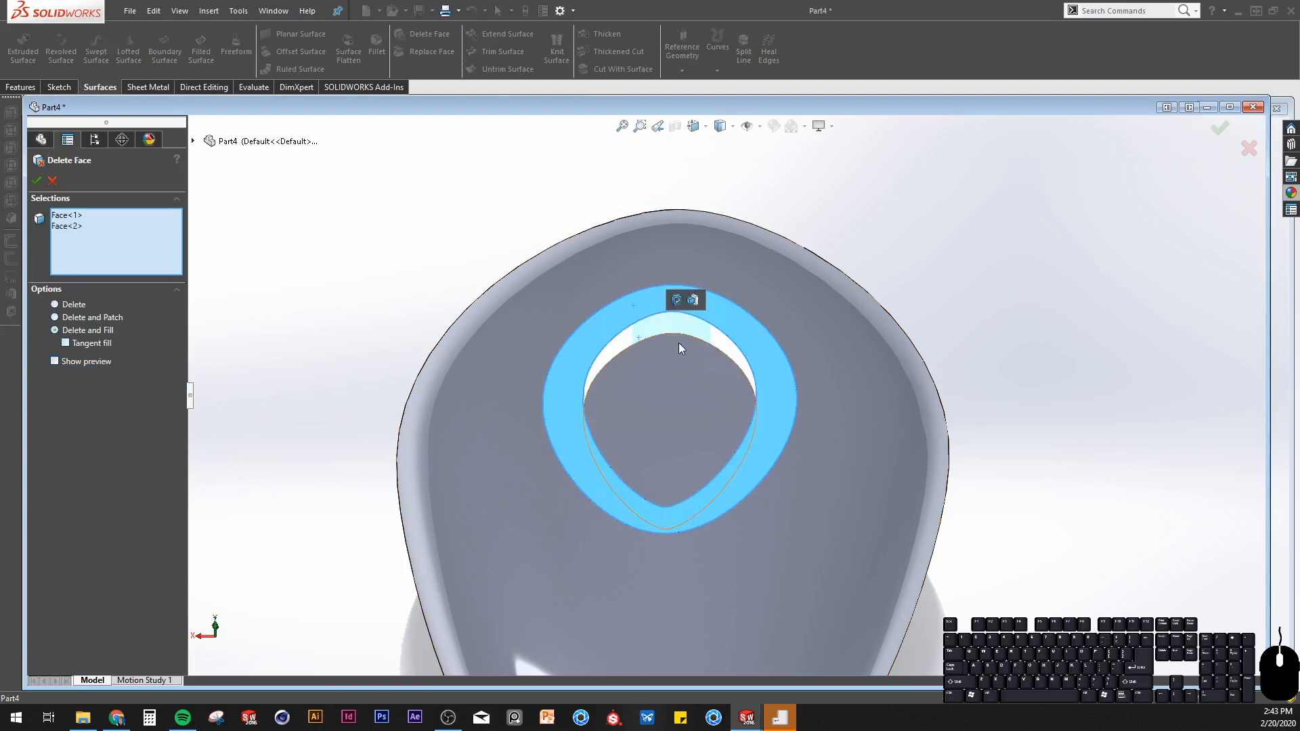
Preview the fill between the body and the recess floor, and apply Delete and Fill to the selected faces.
click(55, 360)
middle_drag(566, 479, 635, 464)
scroll(710, 484, down, 4)
middle_drag(747, 477, 755, 452)
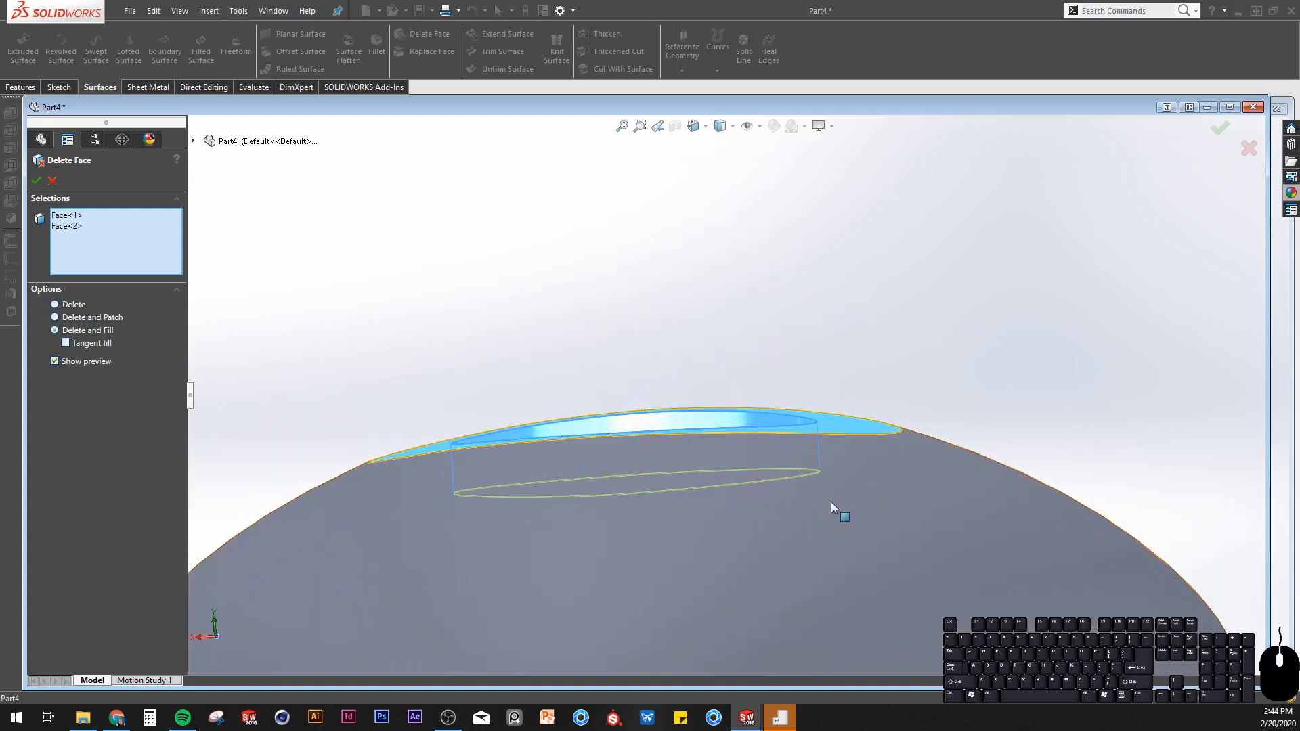
middle_drag(830, 502, 788, 391)
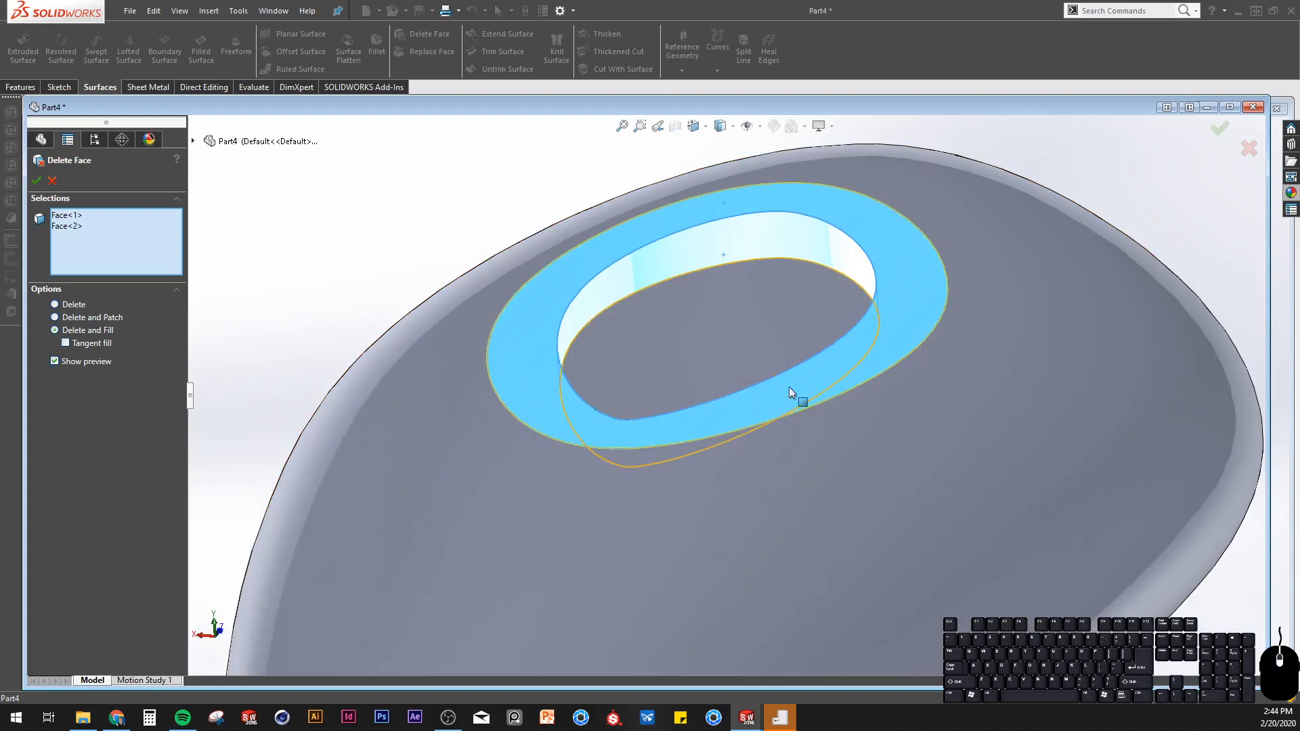
click(76, 363)
click(36, 185)
scroll(755, 450, up, 5)
middle_drag(829, 419, 855, 602)
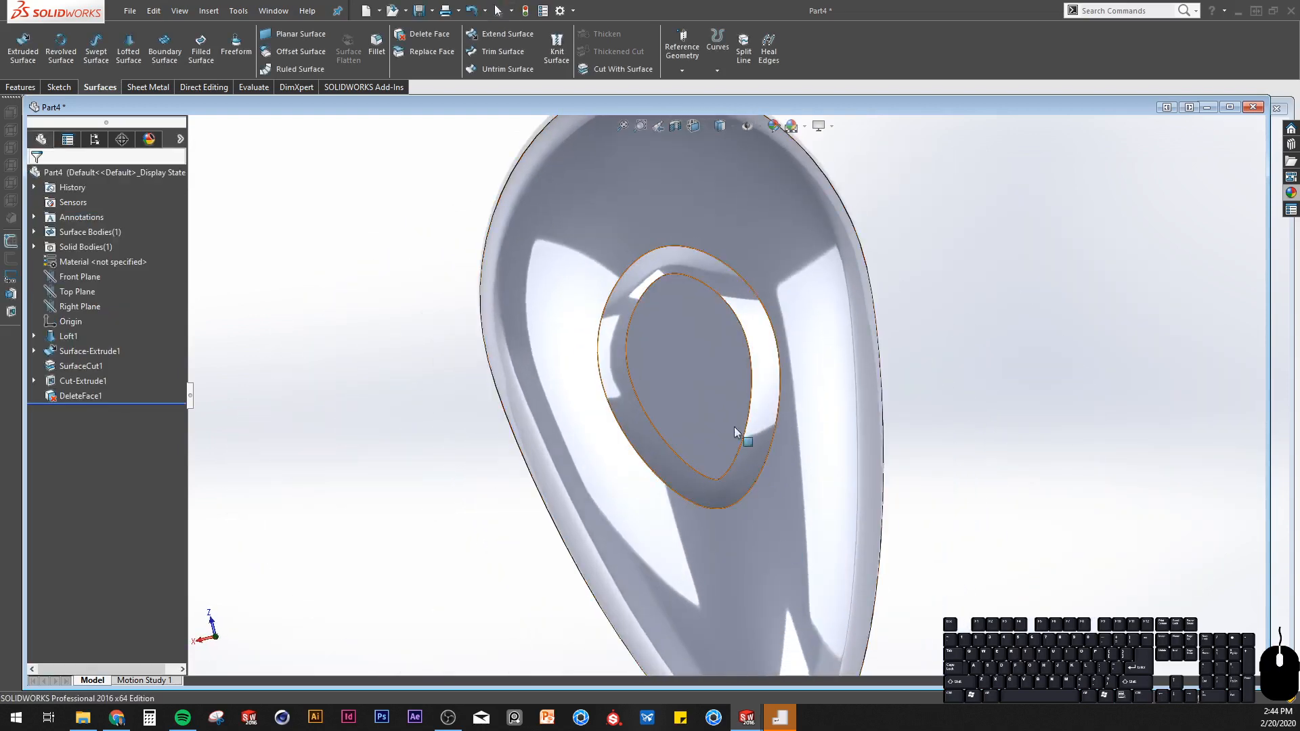
Examine the filled recess and its sloped wall from above, at an angle and from the side.
click(599, 353)
middle_drag(598, 354, 791, 360)
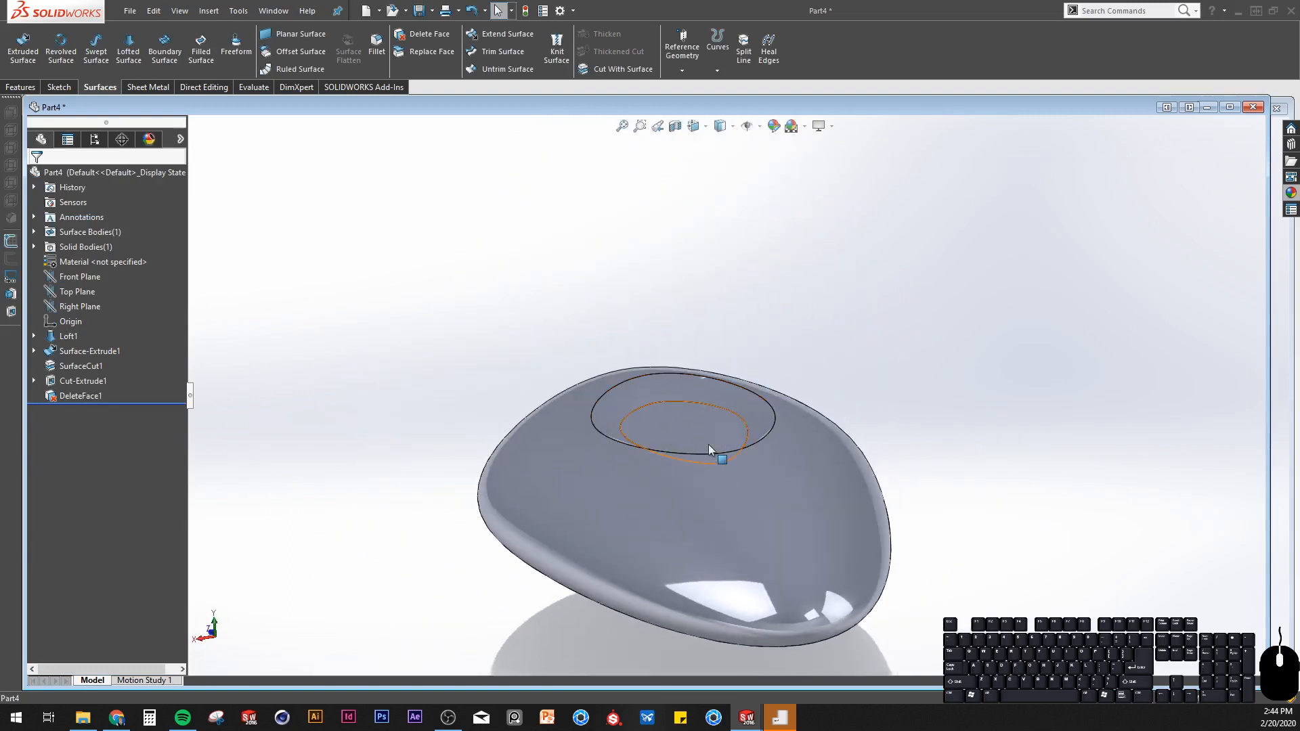
middle_drag(734, 412, 760, 656)
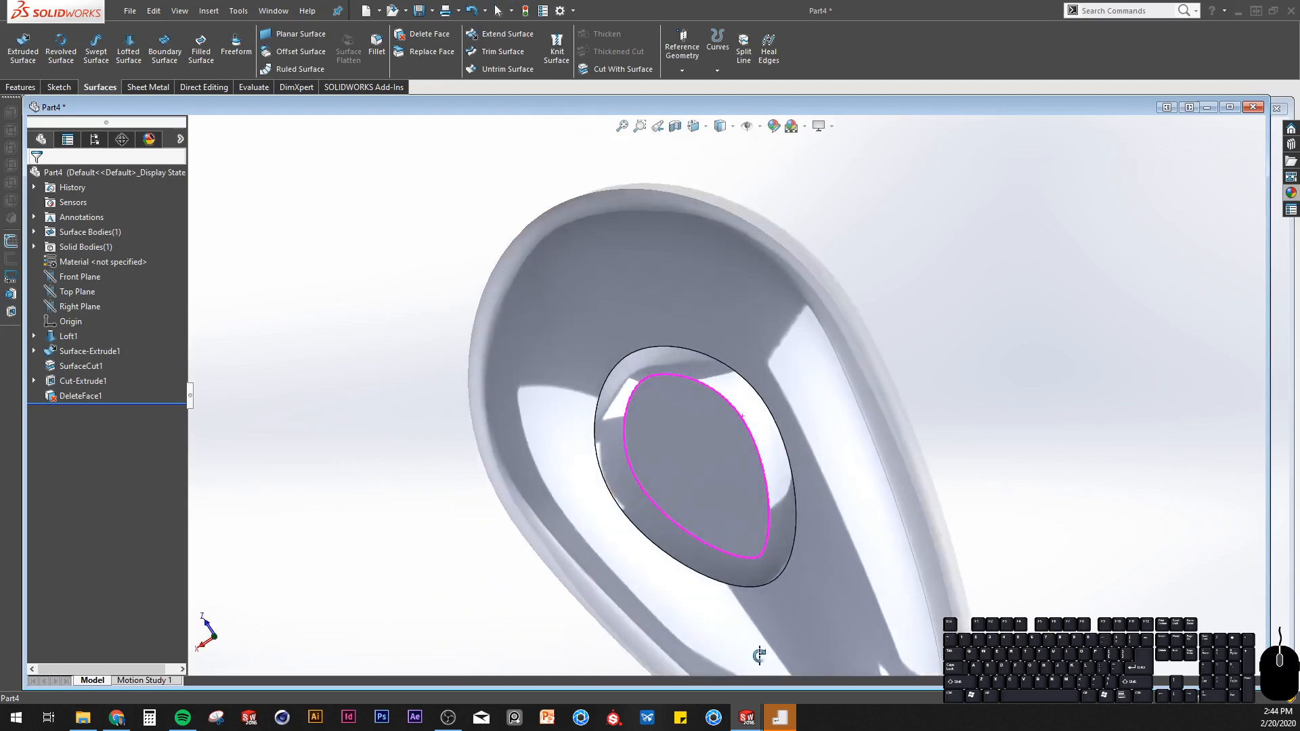
key(space)
click(750, 432)
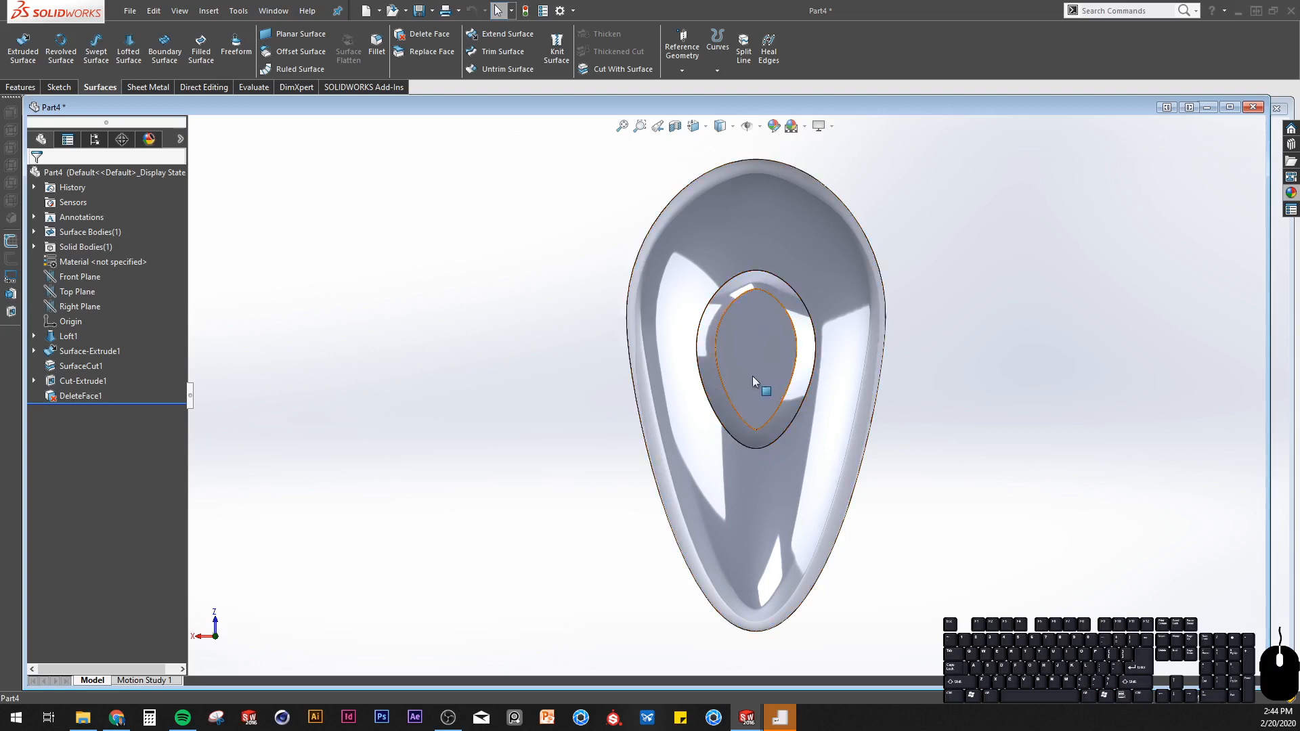
middle_drag(753, 377, 850, 142)
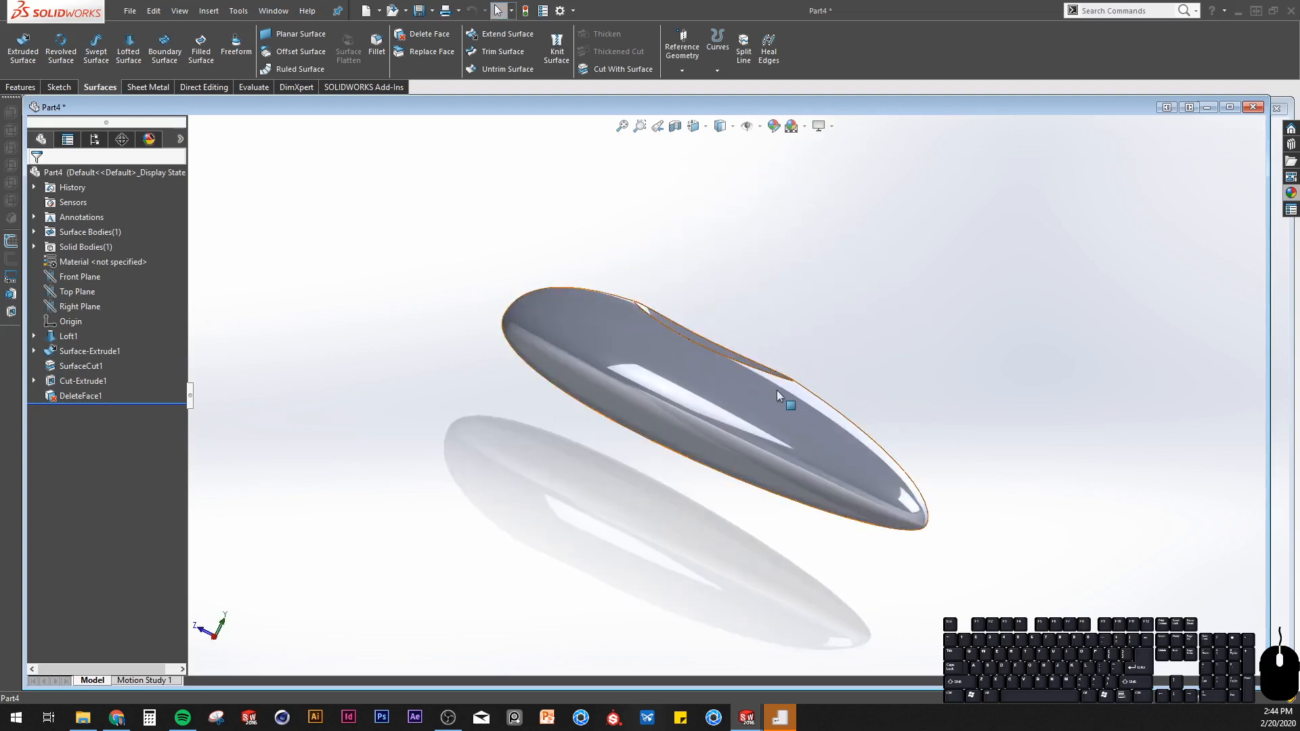
mouse_move(745, 391)
middle_down()
mouse_move(618, 569)
mouse_move(629, 362)
middle_up()
mouse_move(846, 404)
middle_down()
mouse_move(677, 420)
mouse_move(610, 392)
mouse_move(569, 488)
mouse_move(719, 357)
mouse_move(748, 540)
mouse_move(799, 389)
mouse_move(605, 364)
mouse_move(601, 571)
mouse_move(643, 604)
mouse_move(662, 464)
mouse_move(760, 468)
mouse_move(772, 664)
mouse_move(686, 649)
mouse_move(745, 677)
mouse_move(760, 456)
mouse_move(652, 435)
mouse_move(622, 534)
mouse_move(743, 517)
middle_up()
Set the display style to Shaded without edges and inspect the recess's smooth sloped wall.
click(728, 130)
click(726, 162)
middle_drag(831, 410, 706, 377)
scroll(859, 446, down, 3)
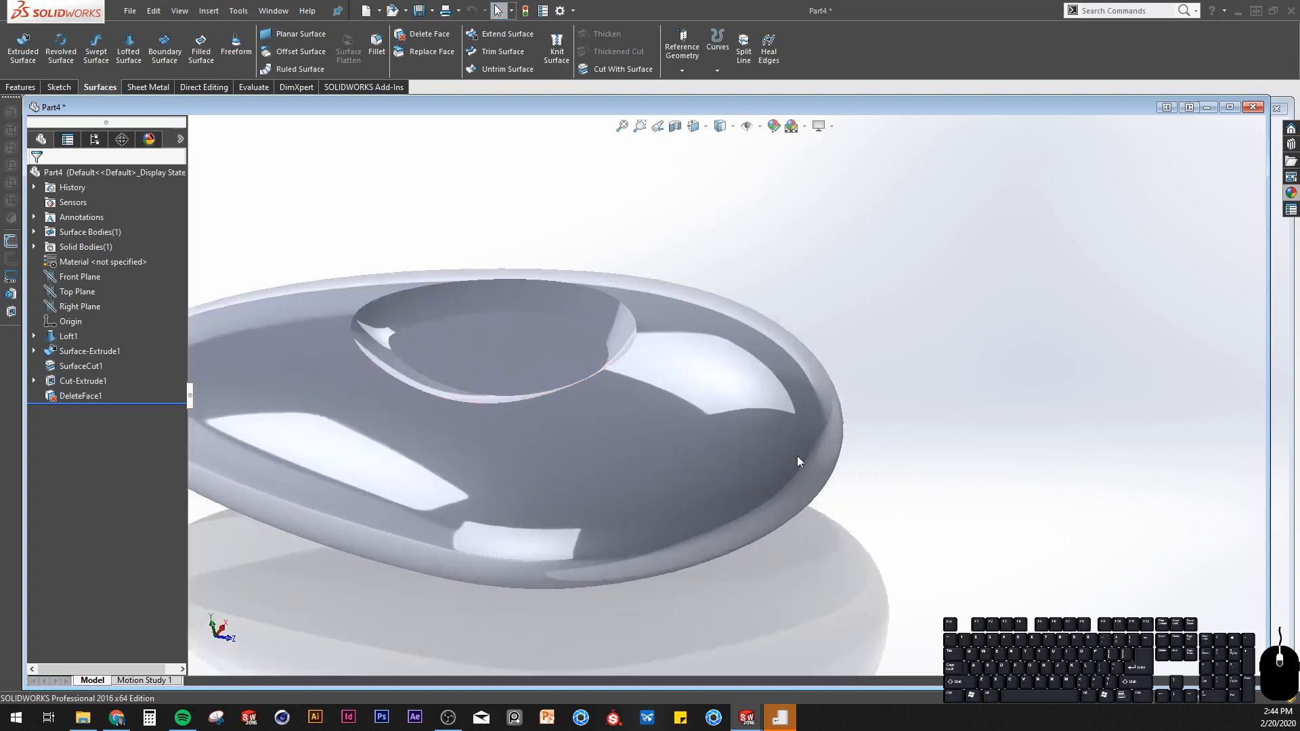
middle_drag(799, 458, 812, 376)
click(573, 377)
scroll(730, 400, up, 3)
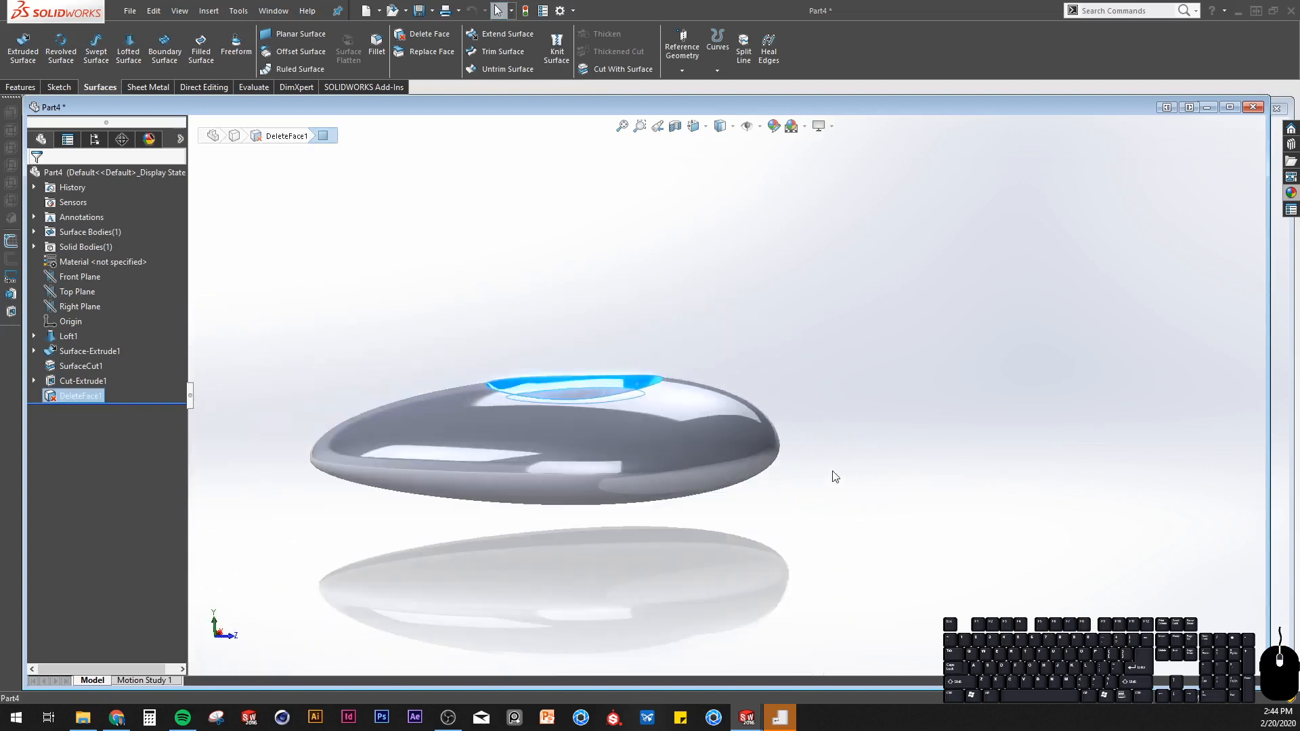
Start a sketch on the Right Plane and draw a vertical construction line about 31 mm long just beyond the body's blunt end.
click(83, 306)
click(93, 289)
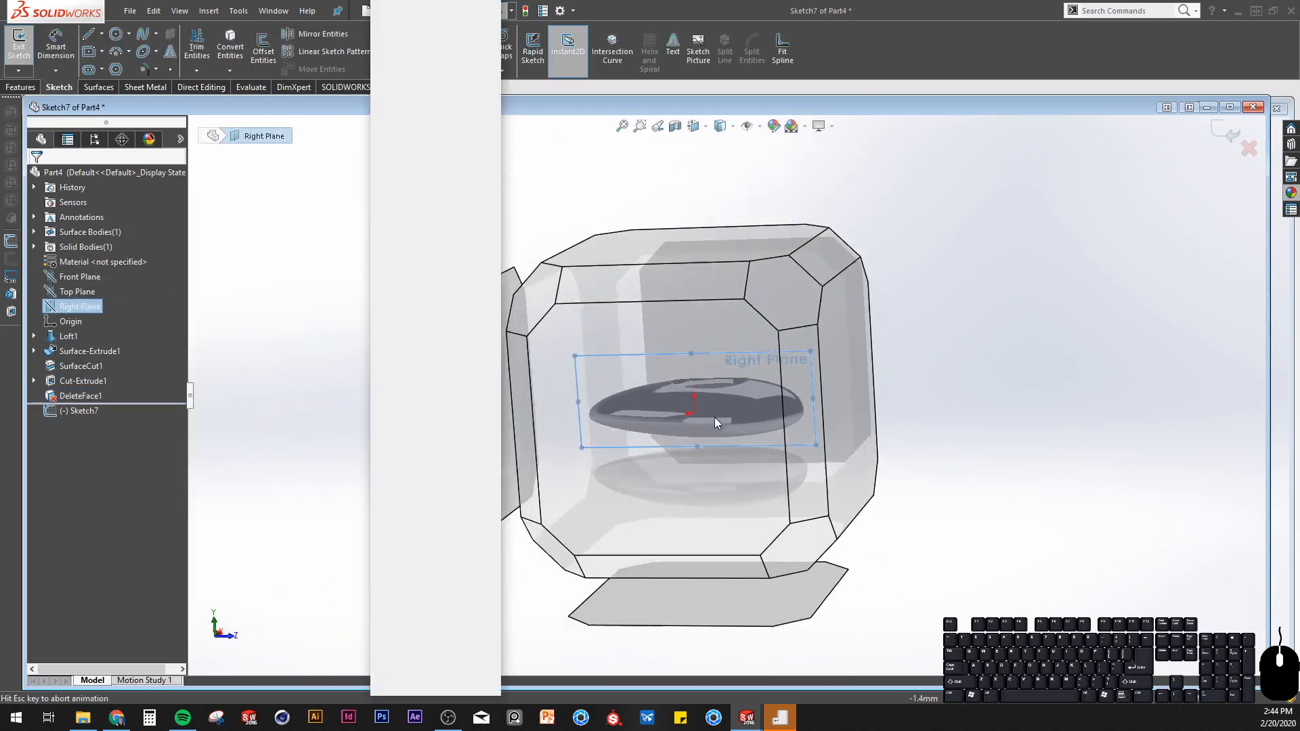
click(144, 37)
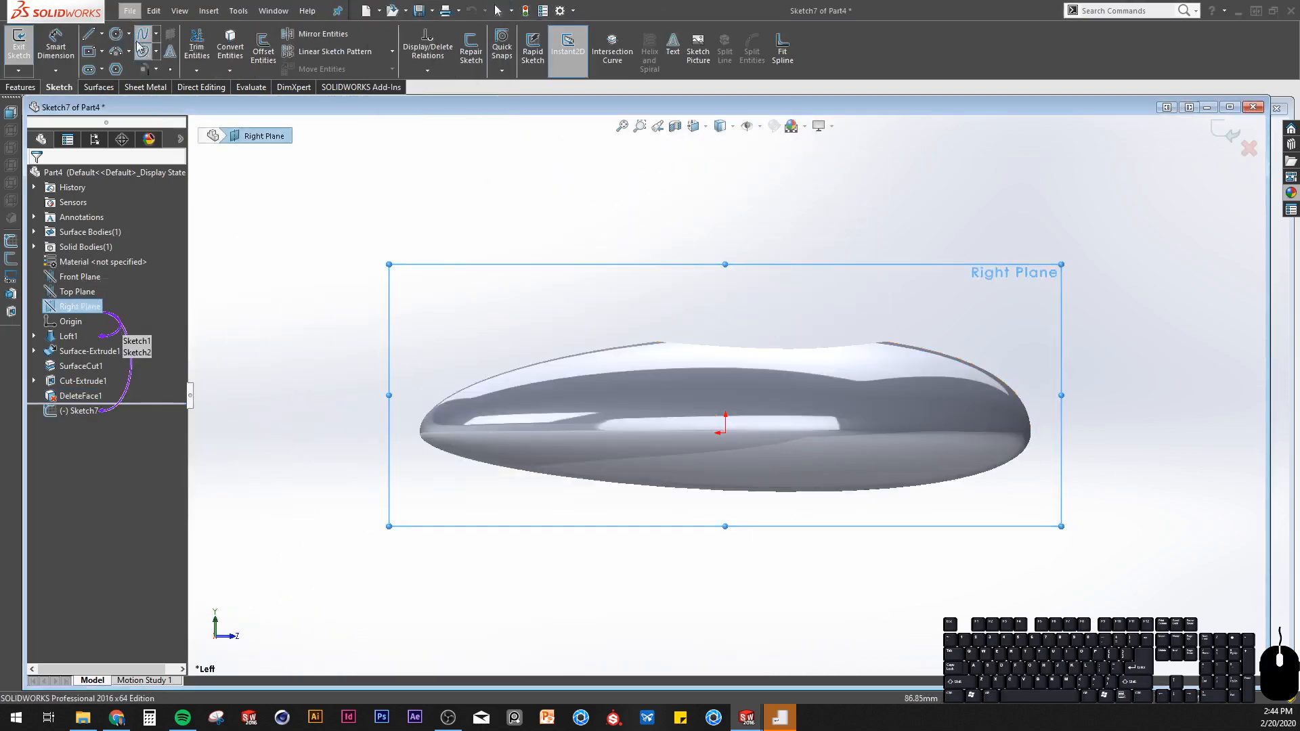
click(116, 33)
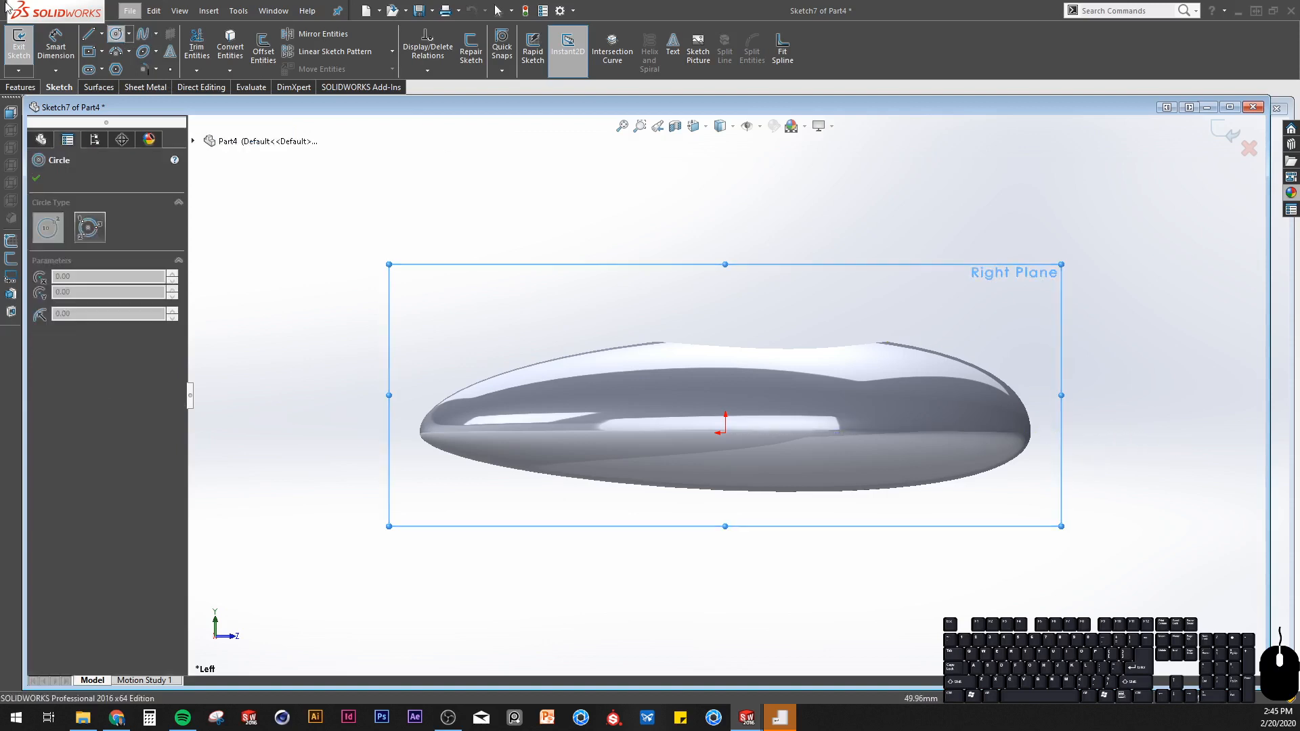
click(88, 34)
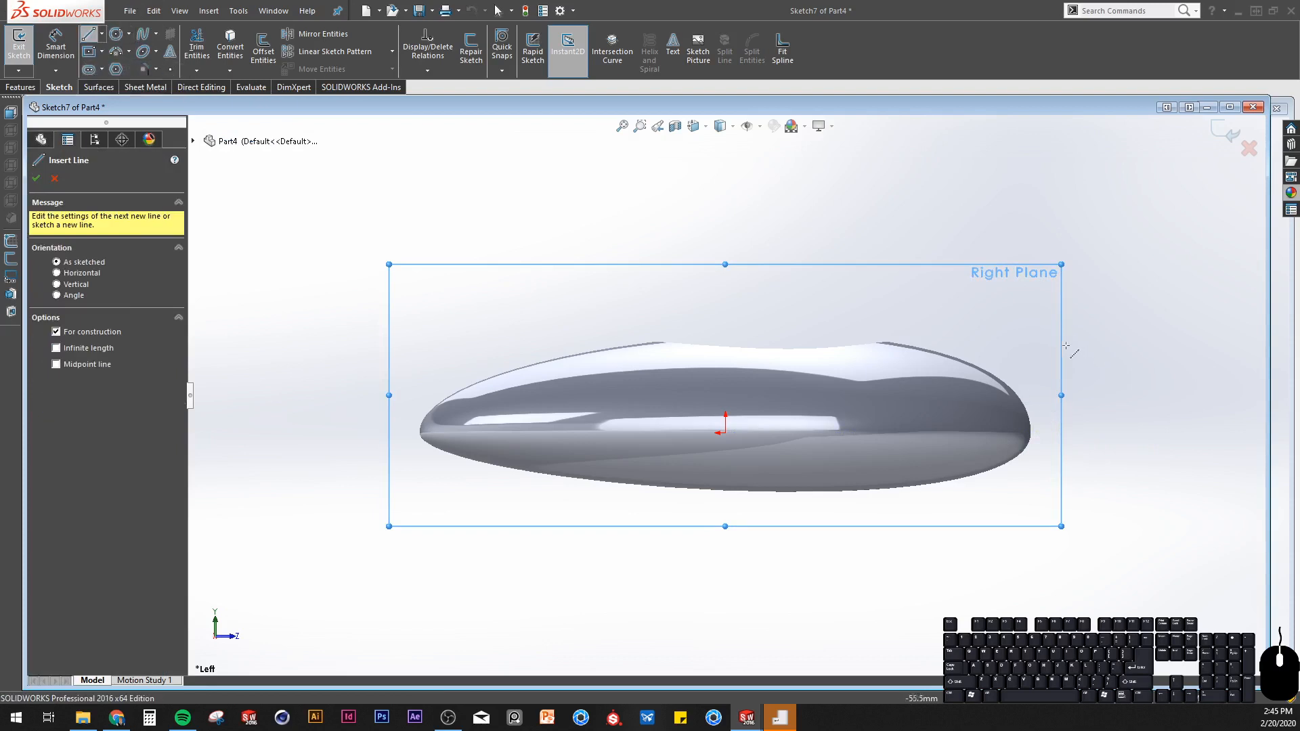
click(1071, 335)
click(1072, 523)
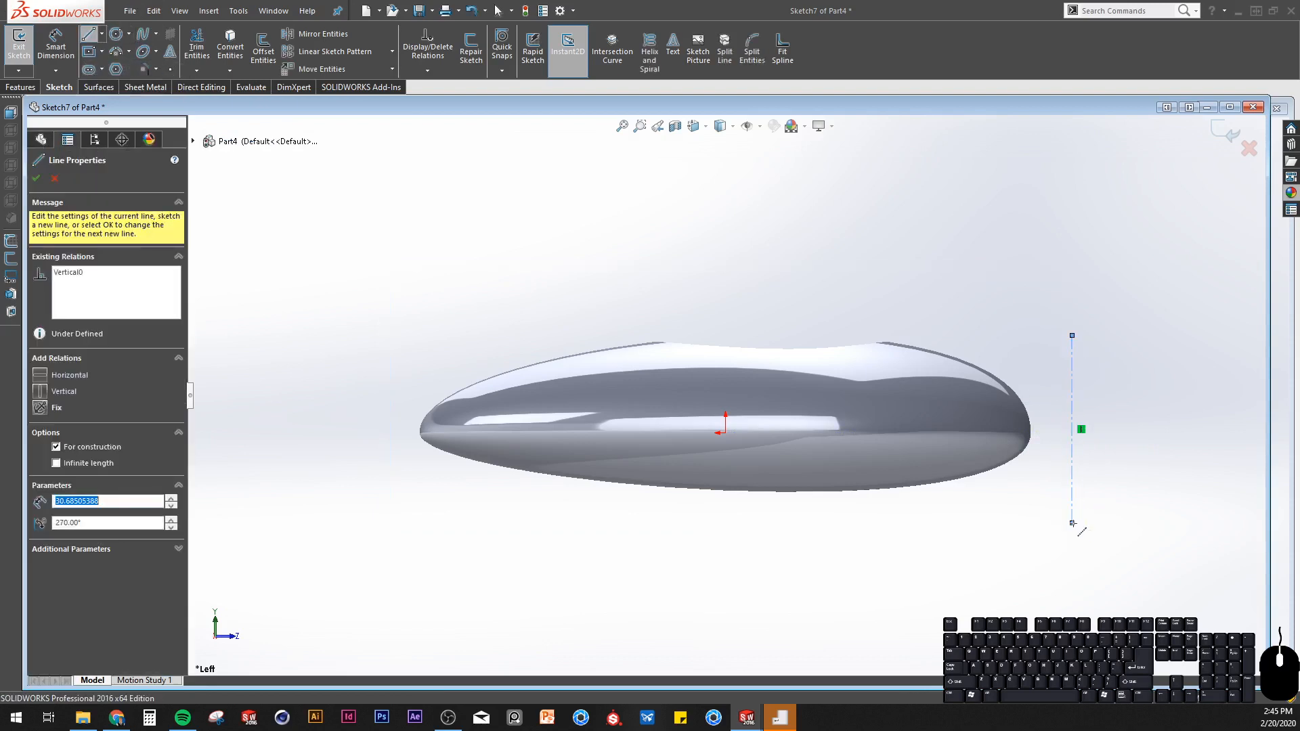
key(Escape)
Add a Horizontal relation between the construction line's midpoint and the origin.
click(725, 432)
ctrl+click(1072, 438)
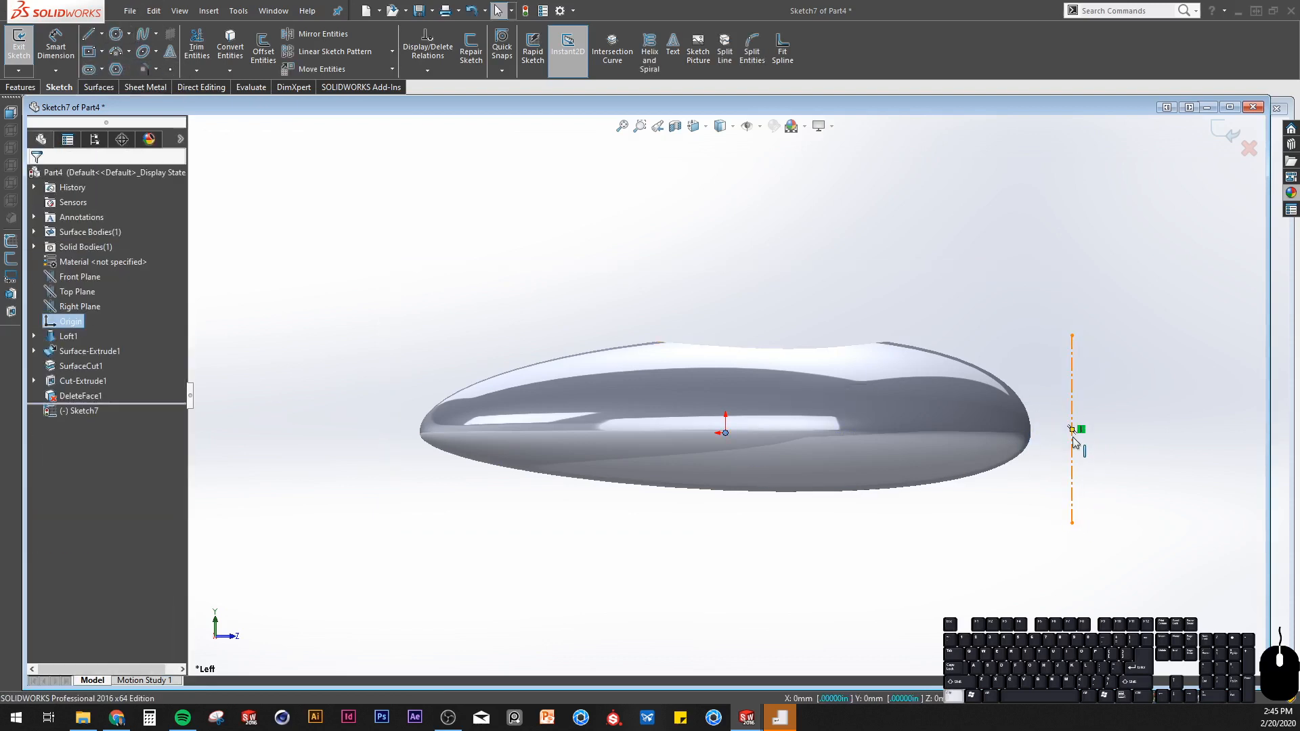
ctrl+click(1072, 430)
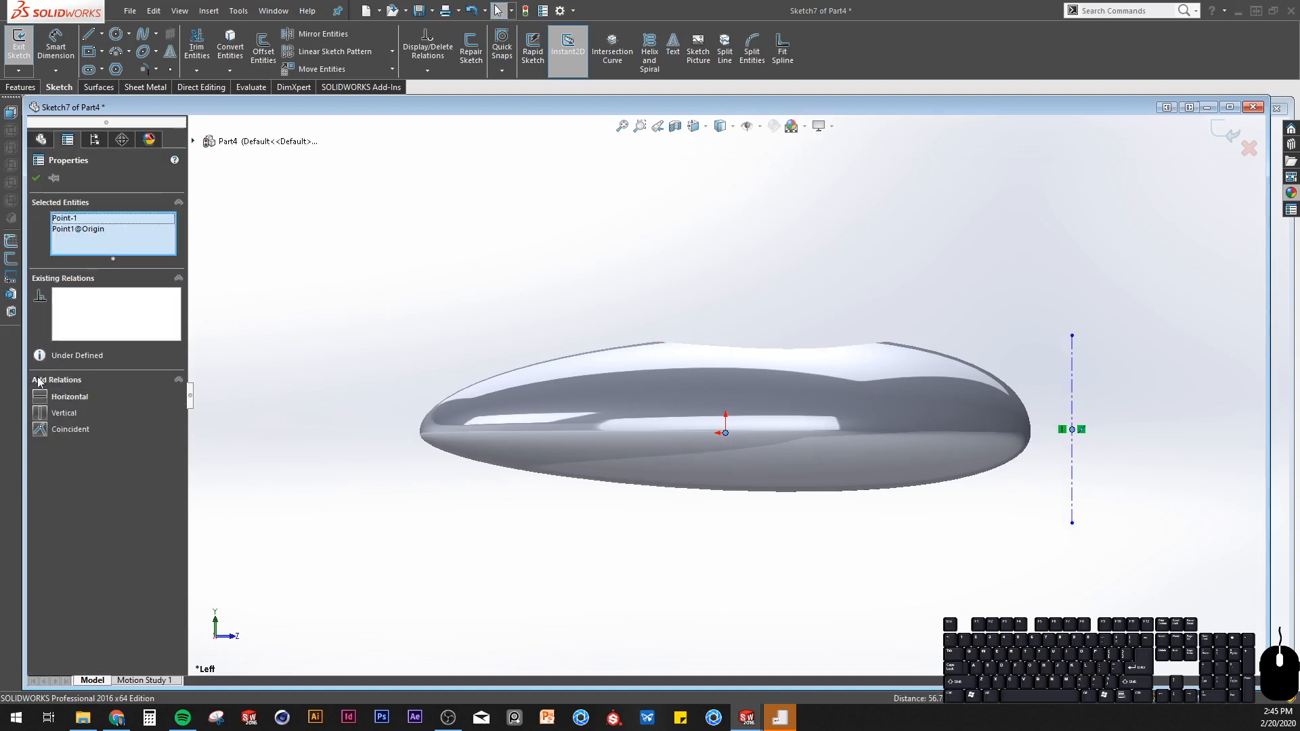
click(42, 395)
click(922, 537)
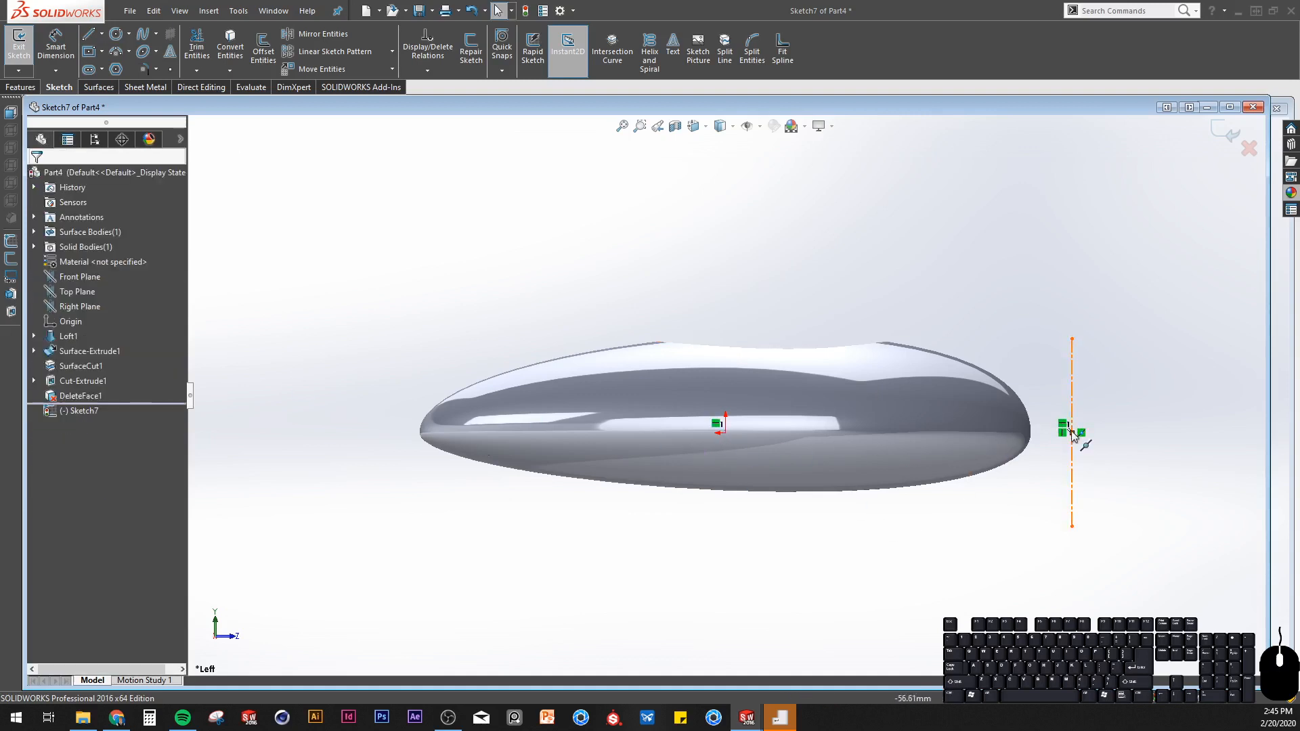
Draw a three-point arc of about 18.9 mm radius between the construction line's endpoints, bulging slightly into the body's blunt end.
click(115, 53)
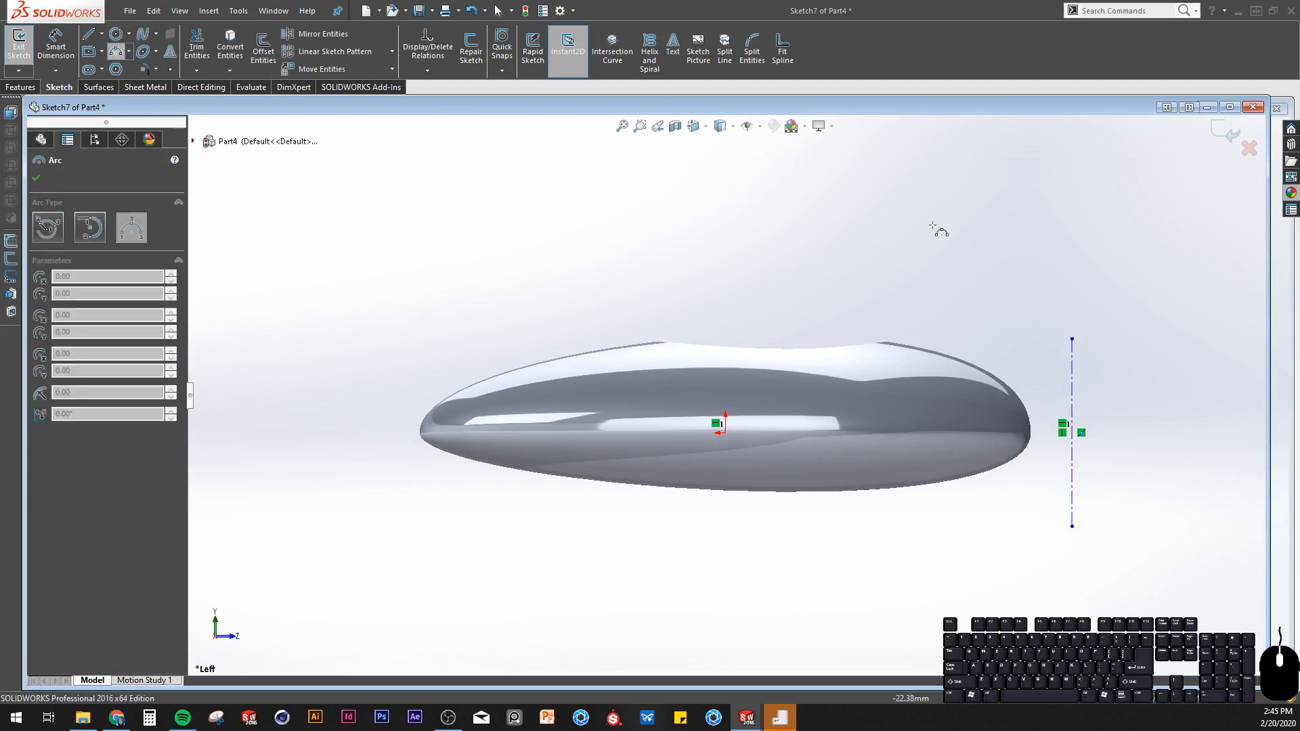
click(1071, 339)
click(1072, 526)
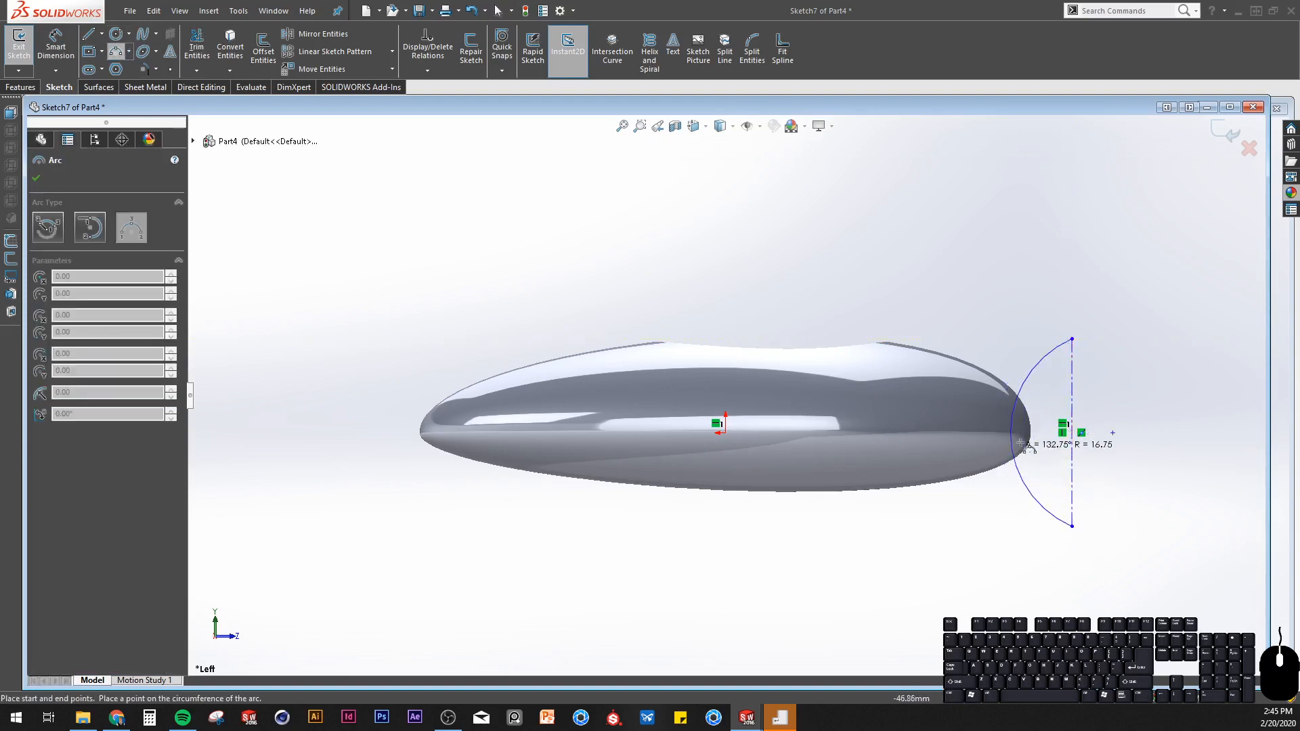
click(1023, 431)
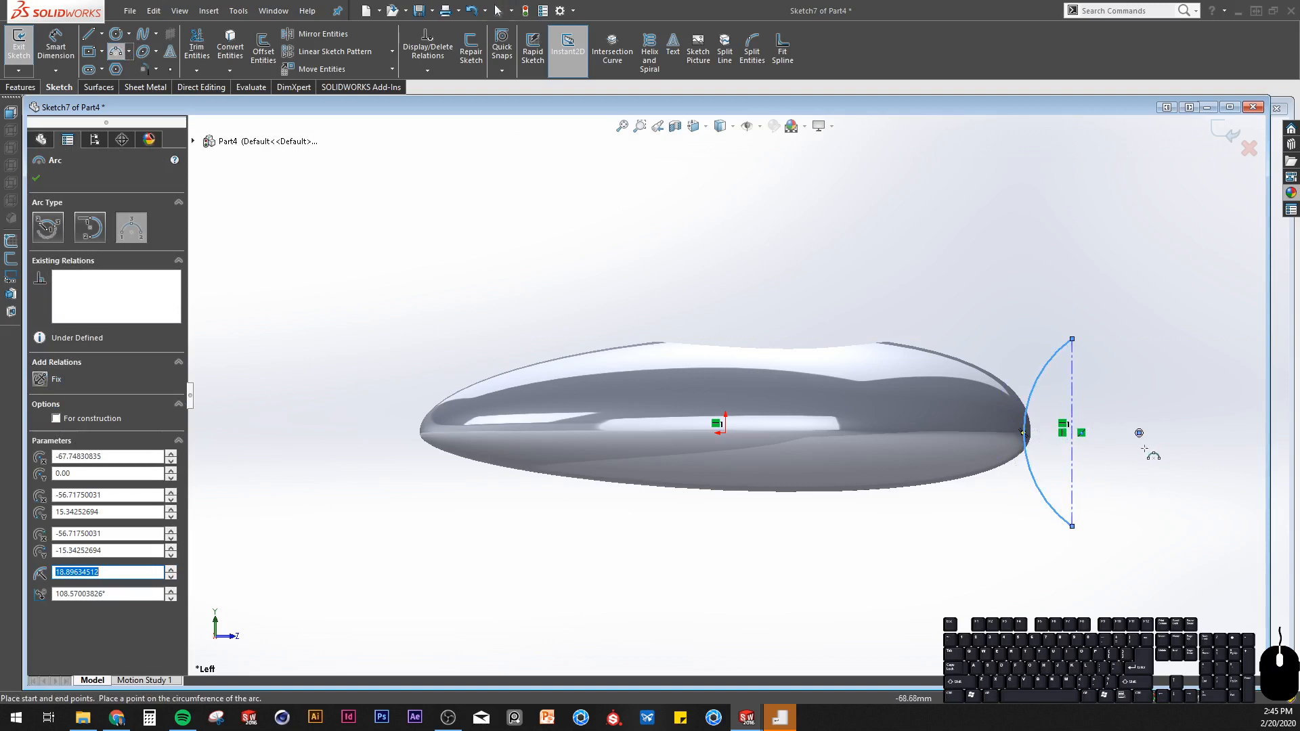
Draw a horizontal line about 7.9 mm long from the arc to the construction line's midpoint, and trim away the arc's upper half.
click(88, 34)
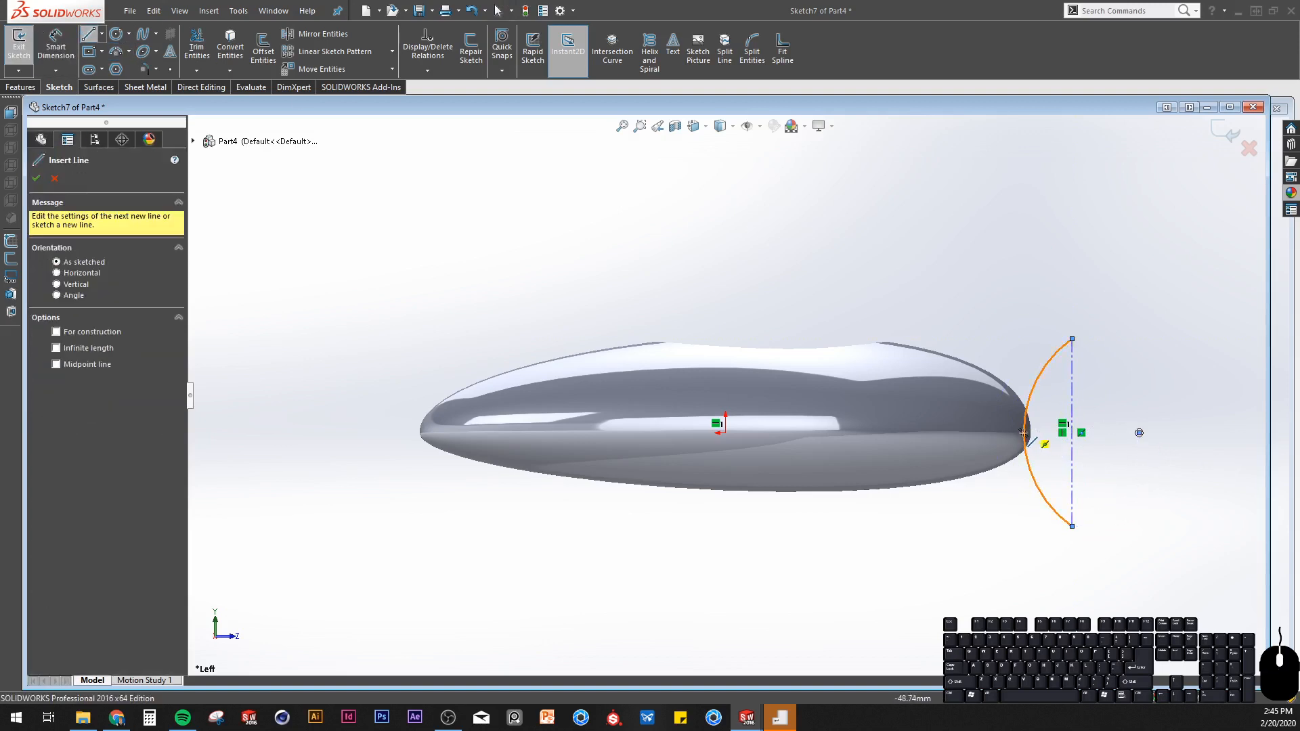
click(1023, 433)
click(1072, 432)
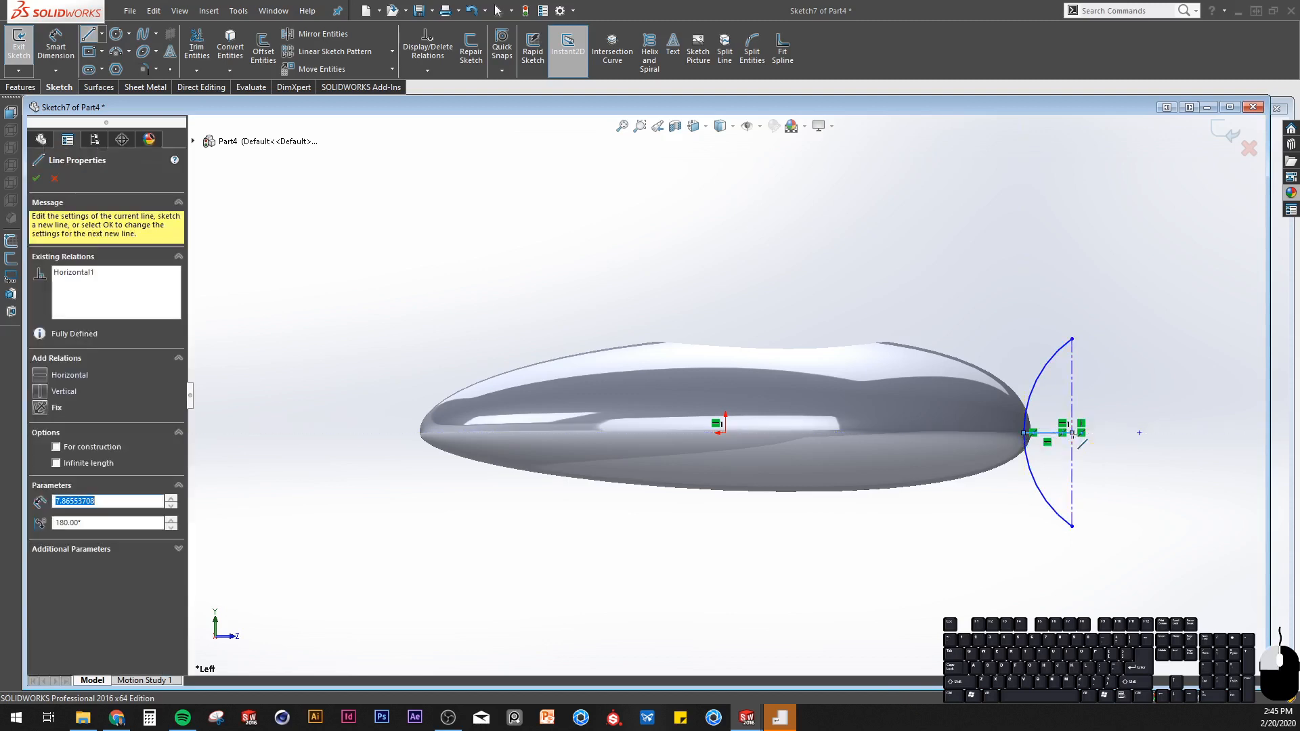
key(Escape)
click(197, 45)
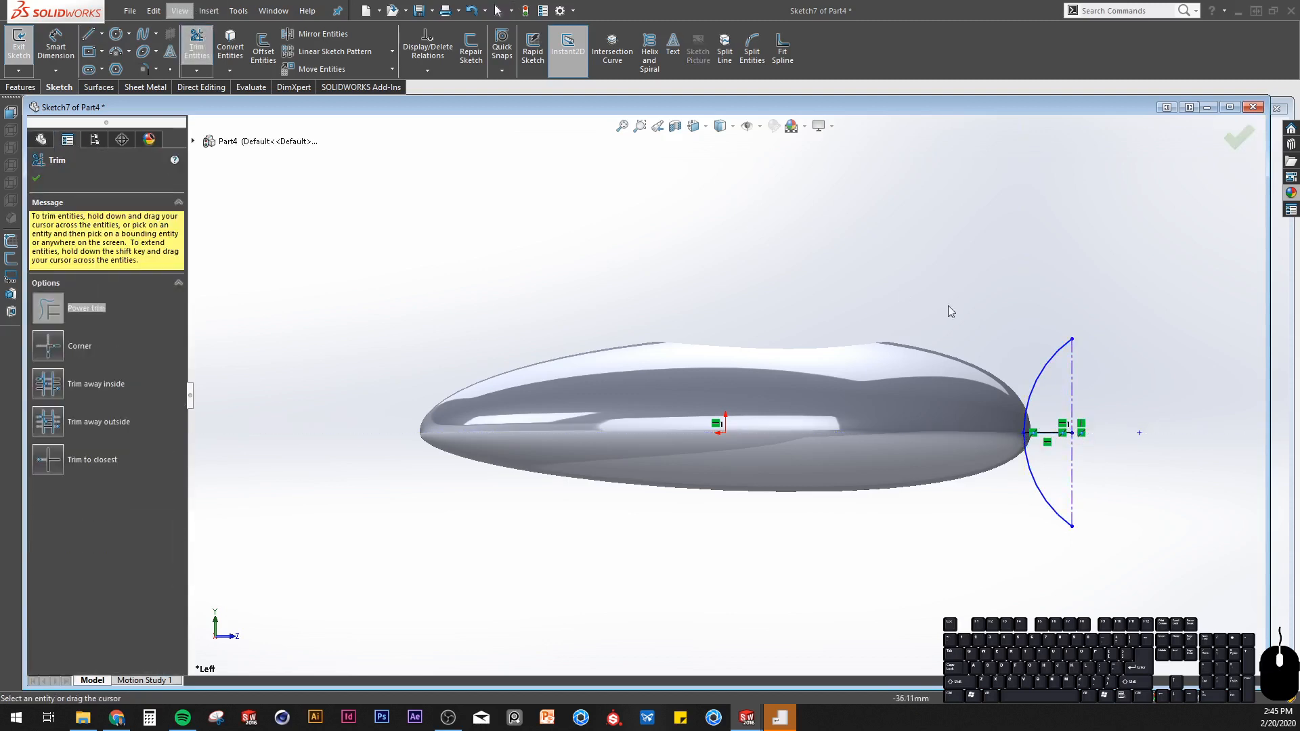
key(Escape)
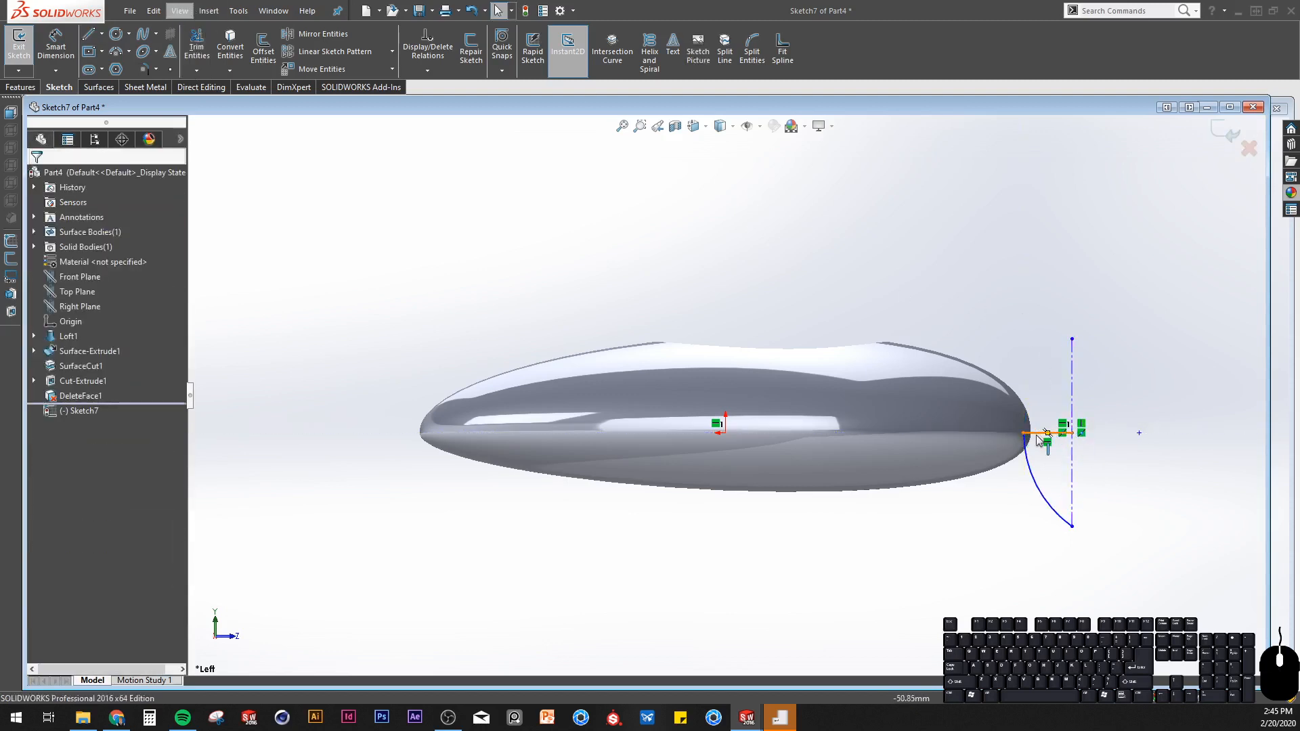
Revolve-cut the half-arc profile 360° about the short horizontal line, letting the sketch close automatically, and inspect the dished recess in the blunt end.
click(1042, 432)
click(20, 87)
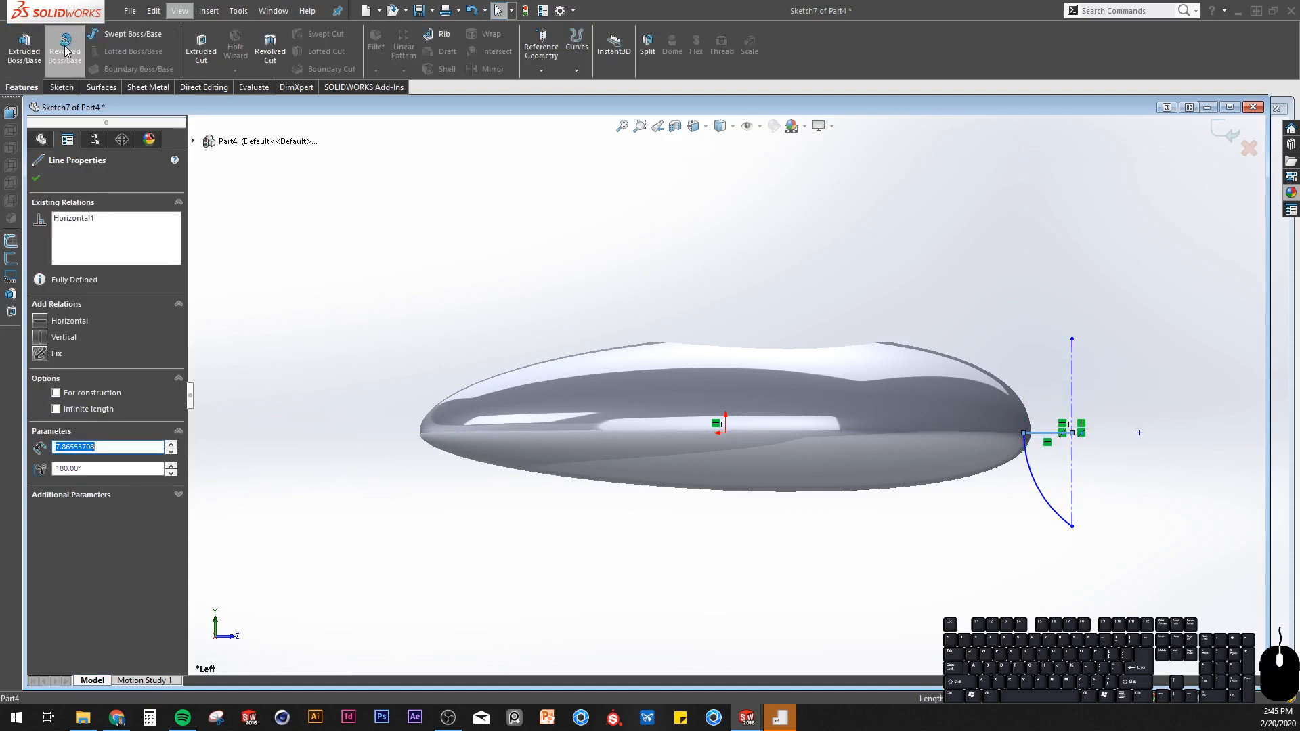
click(270, 51)
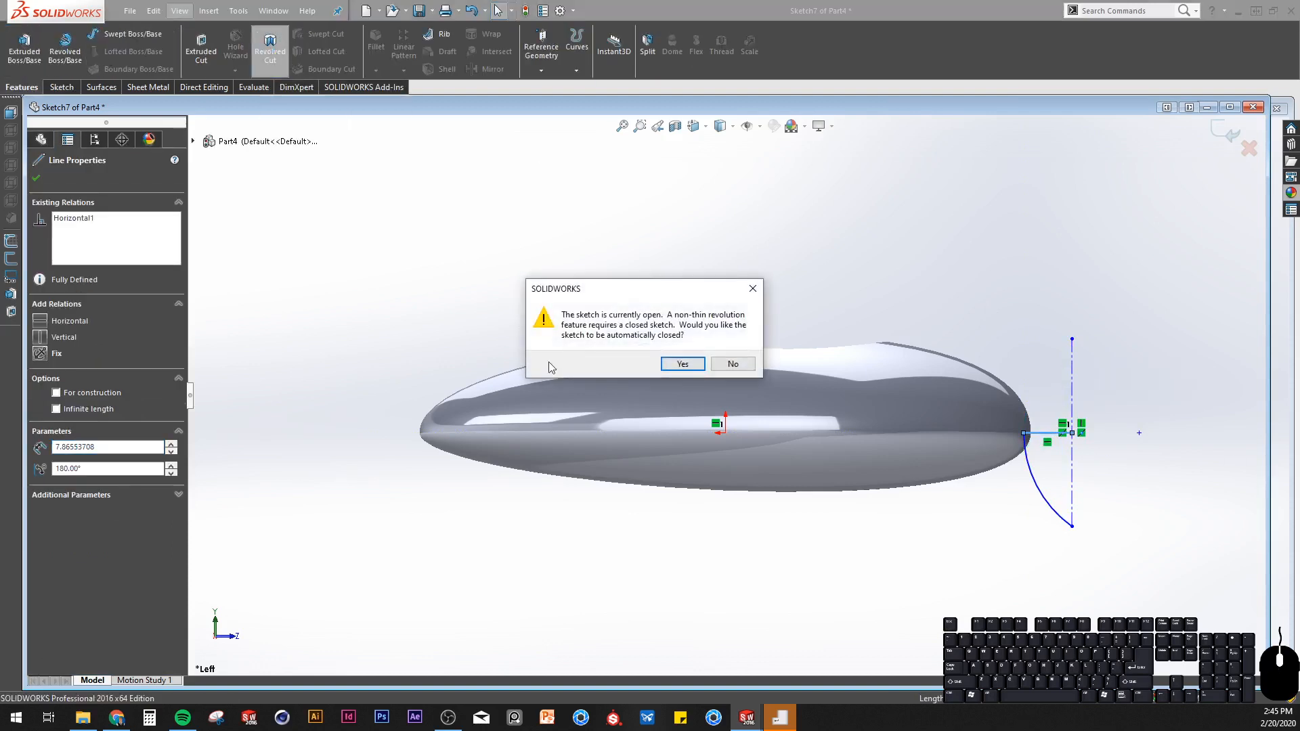
click(682, 364)
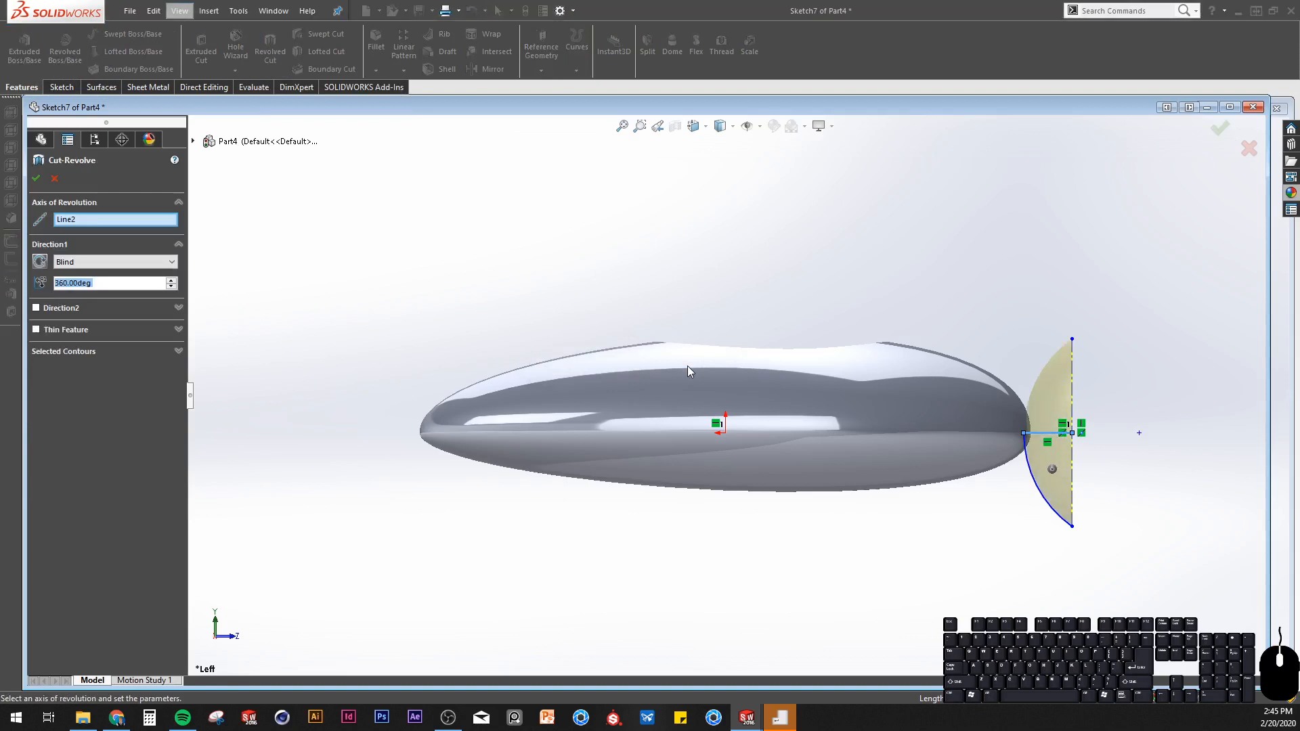
middle_drag(1030, 494, 1045, 480)
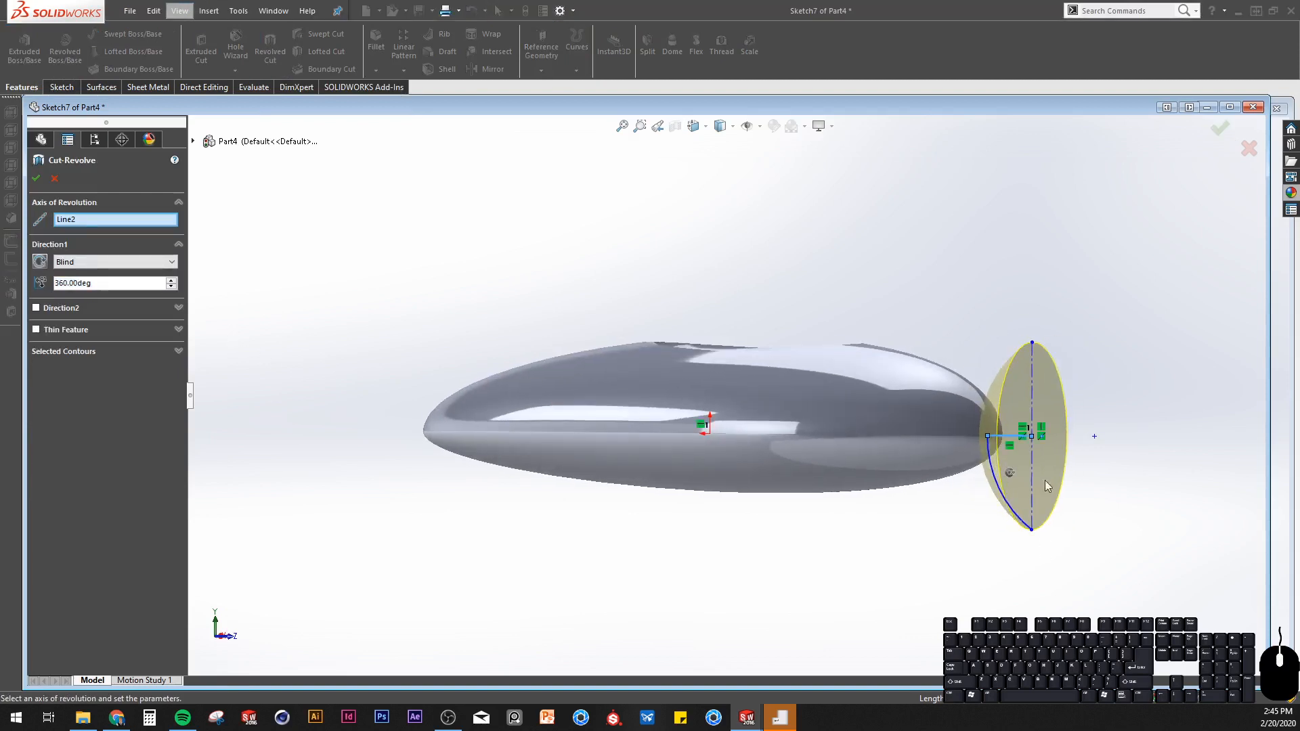
scroll(1081, 528, down, 3)
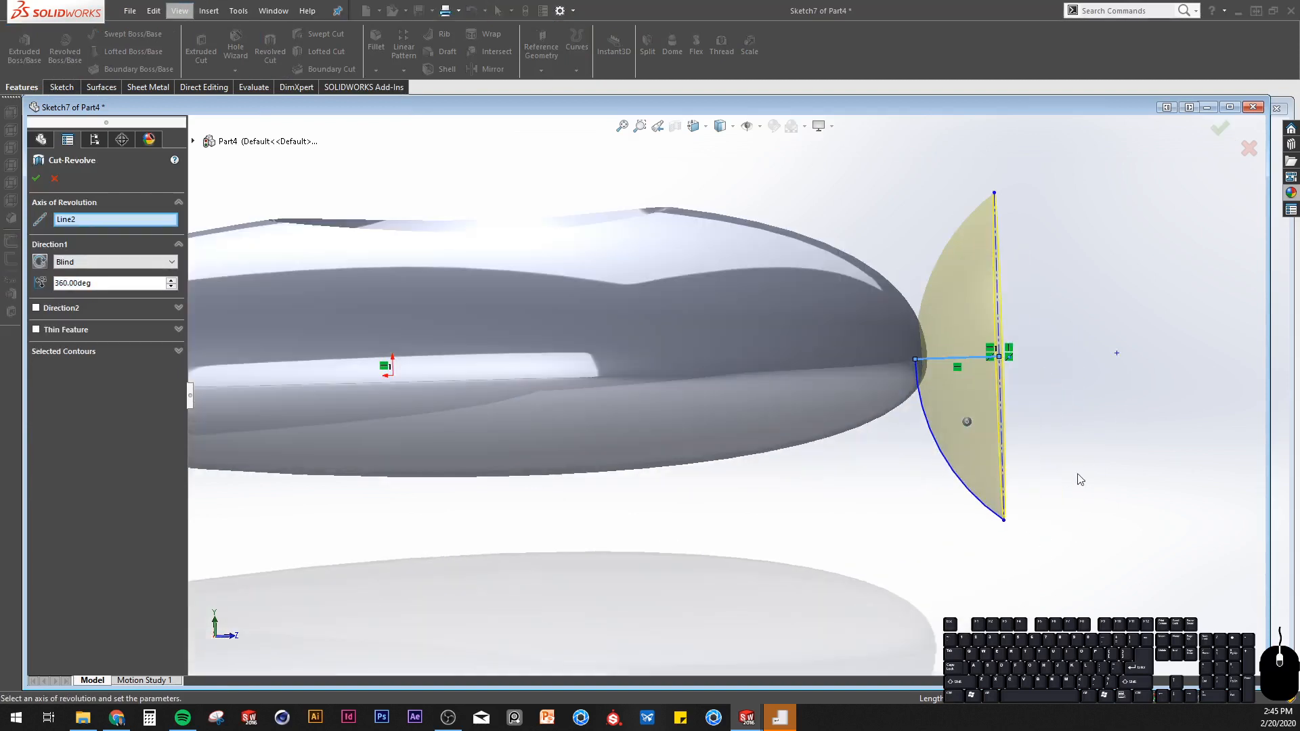
middle_drag(941, 398, 925, 437)
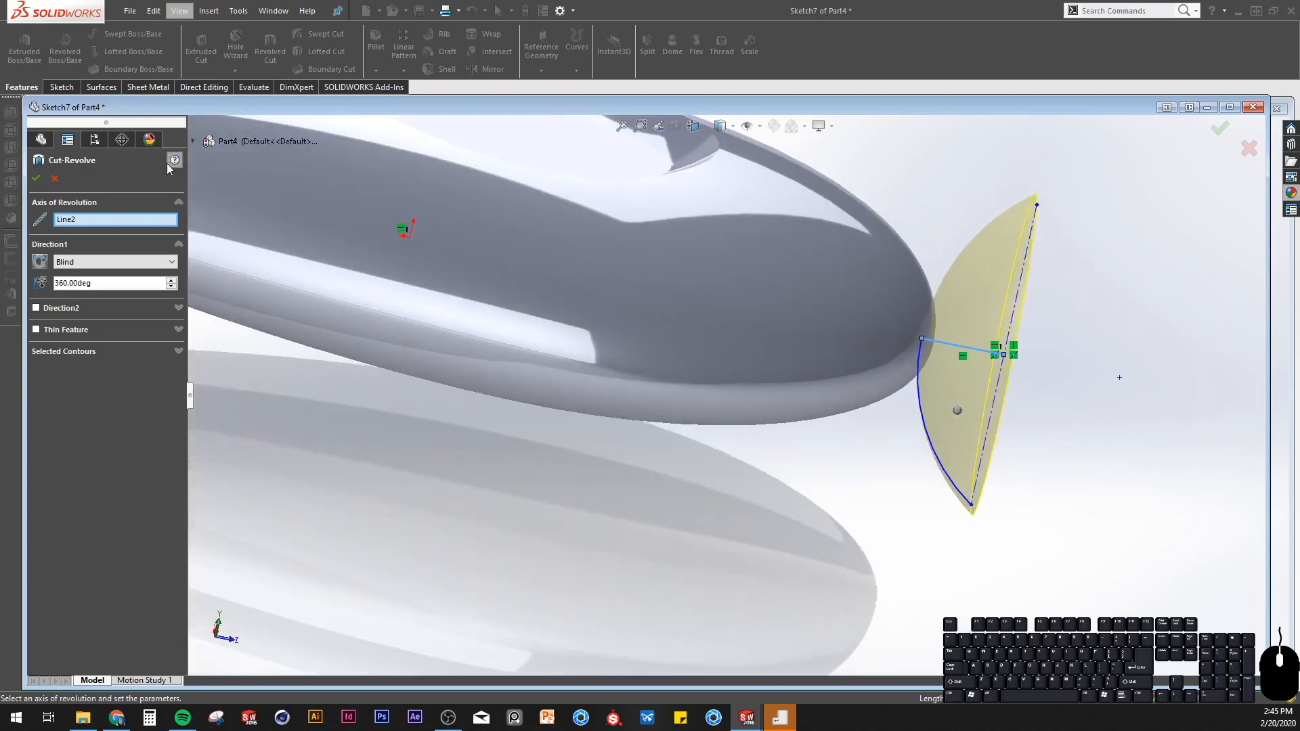
click(37, 180)
middle_drag(930, 353, 724, 298)
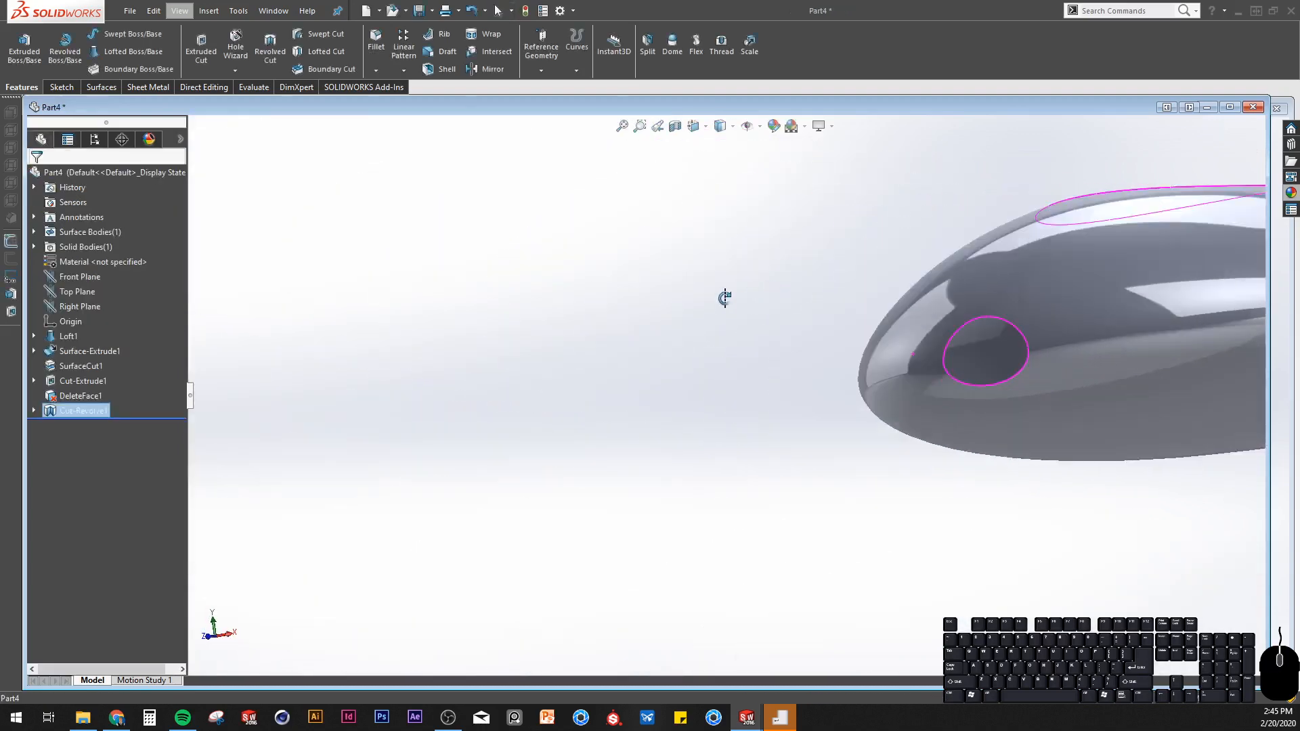
scroll(943, 392, up, 5)
middle_drag(943, 392, 851, 369)
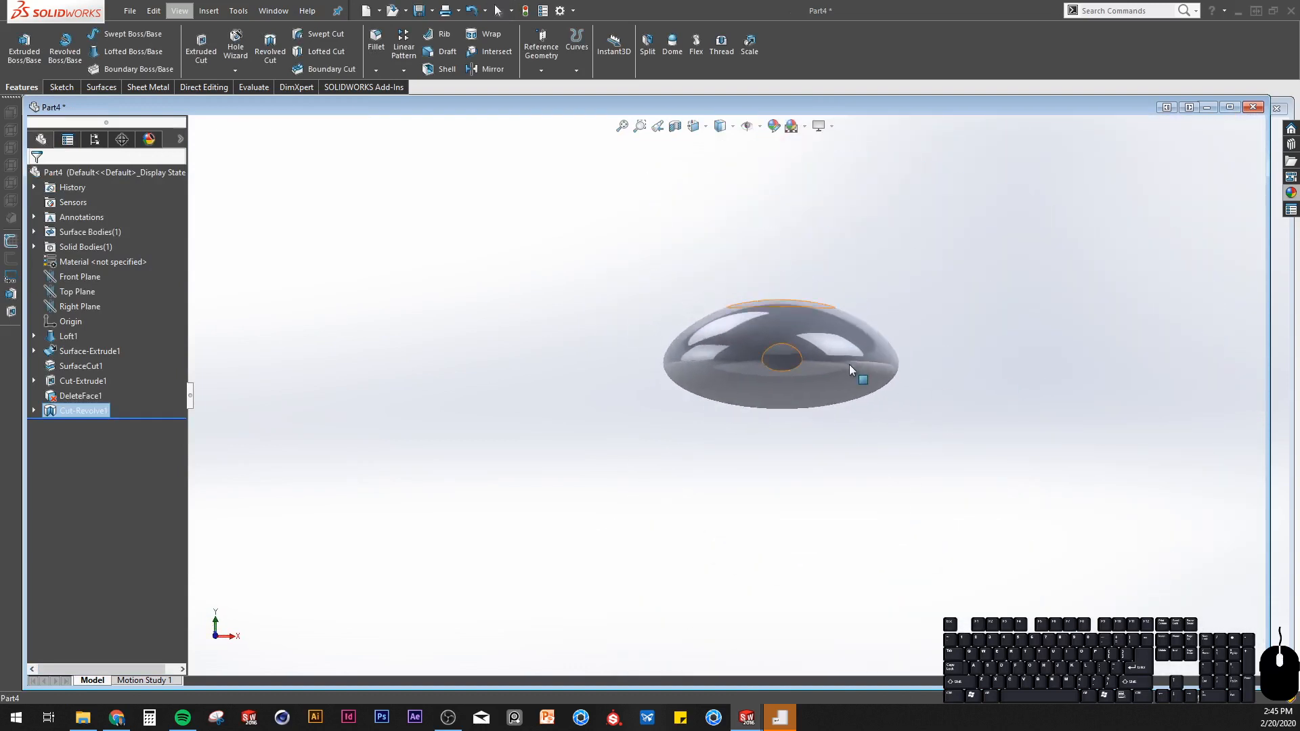
click(98, 275)
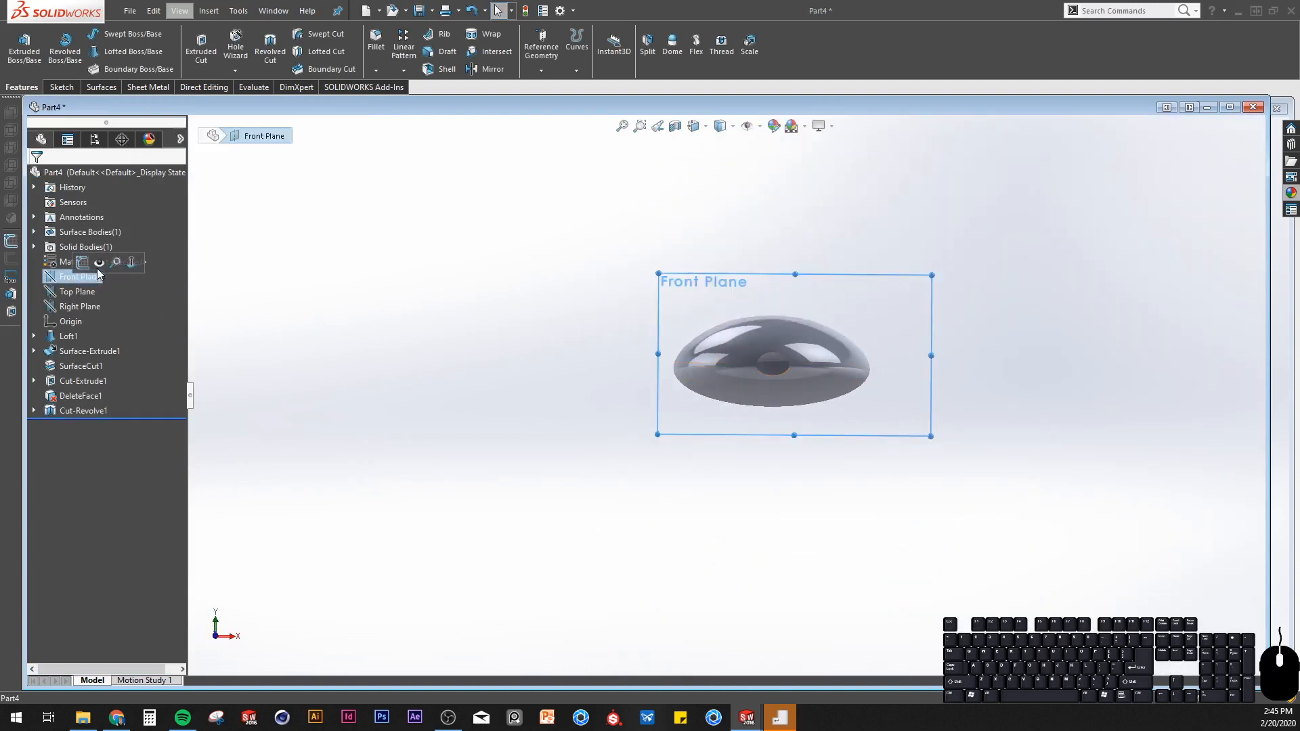
click(82, 262)
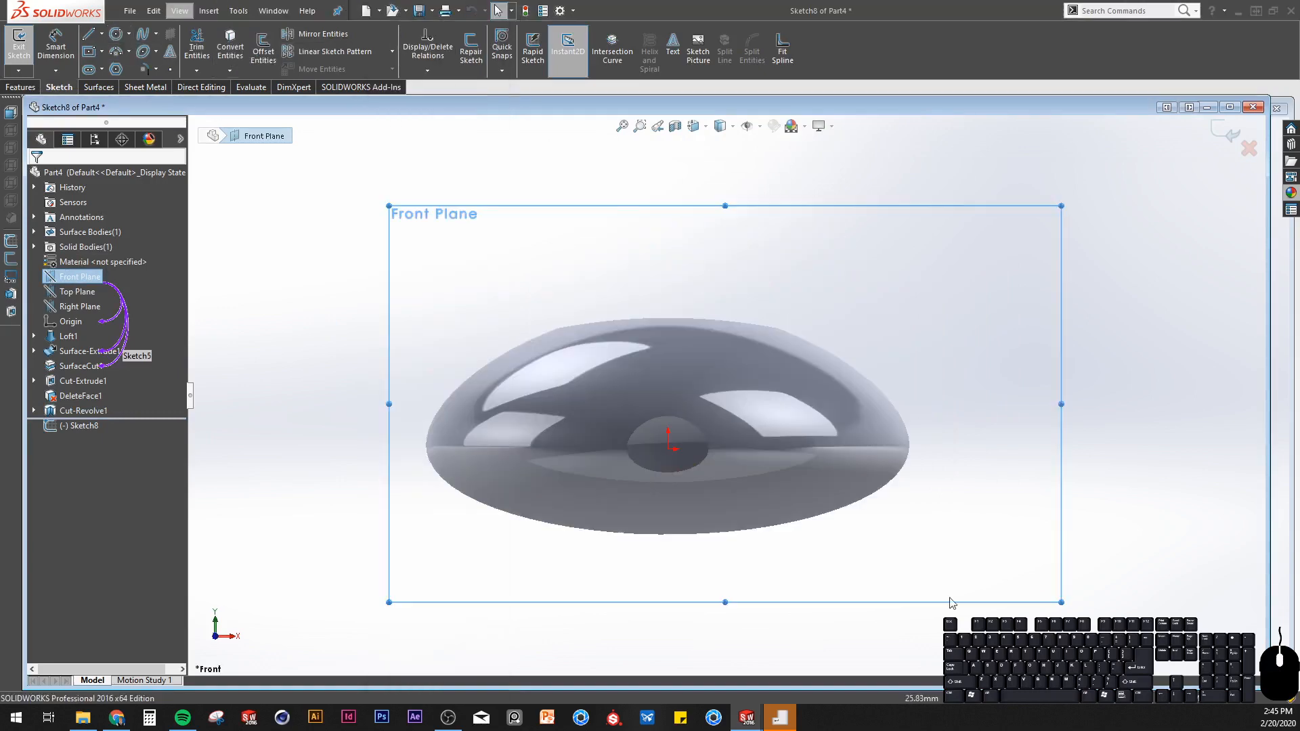
middle_drag(949, 603, 876, 490)
click(1249, 149)
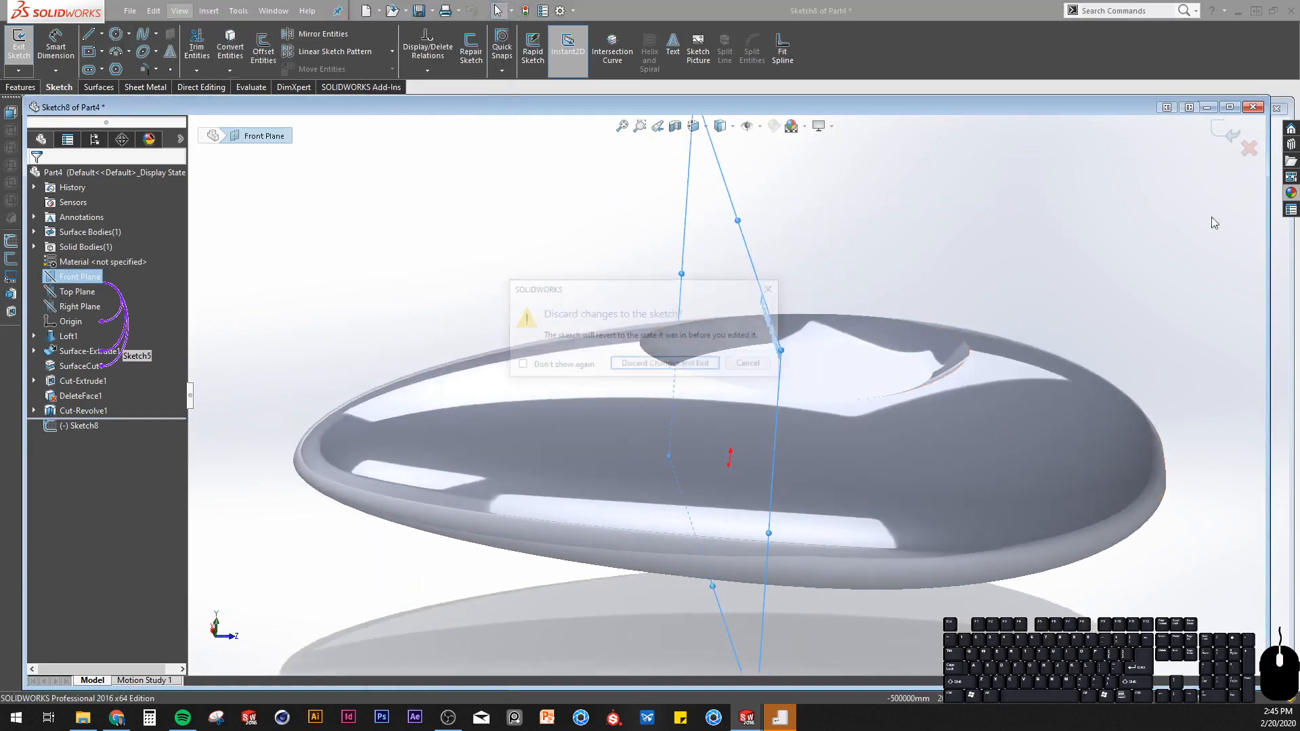
click(654, 363)
Apply a reflective blue appearance from the Gloss glass library to only the circular recess face in the blunt end, after trying mirror.
key(space)
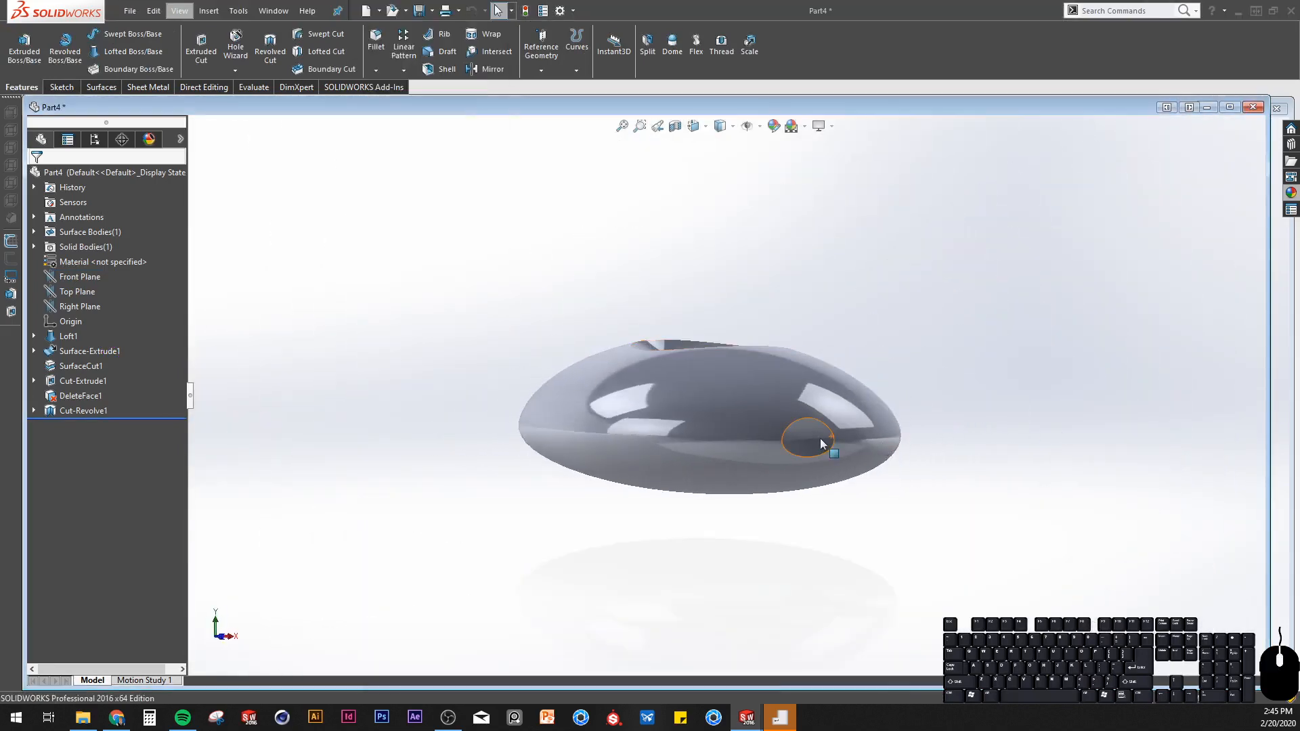
click(811, 442)
right_click(812, 444)
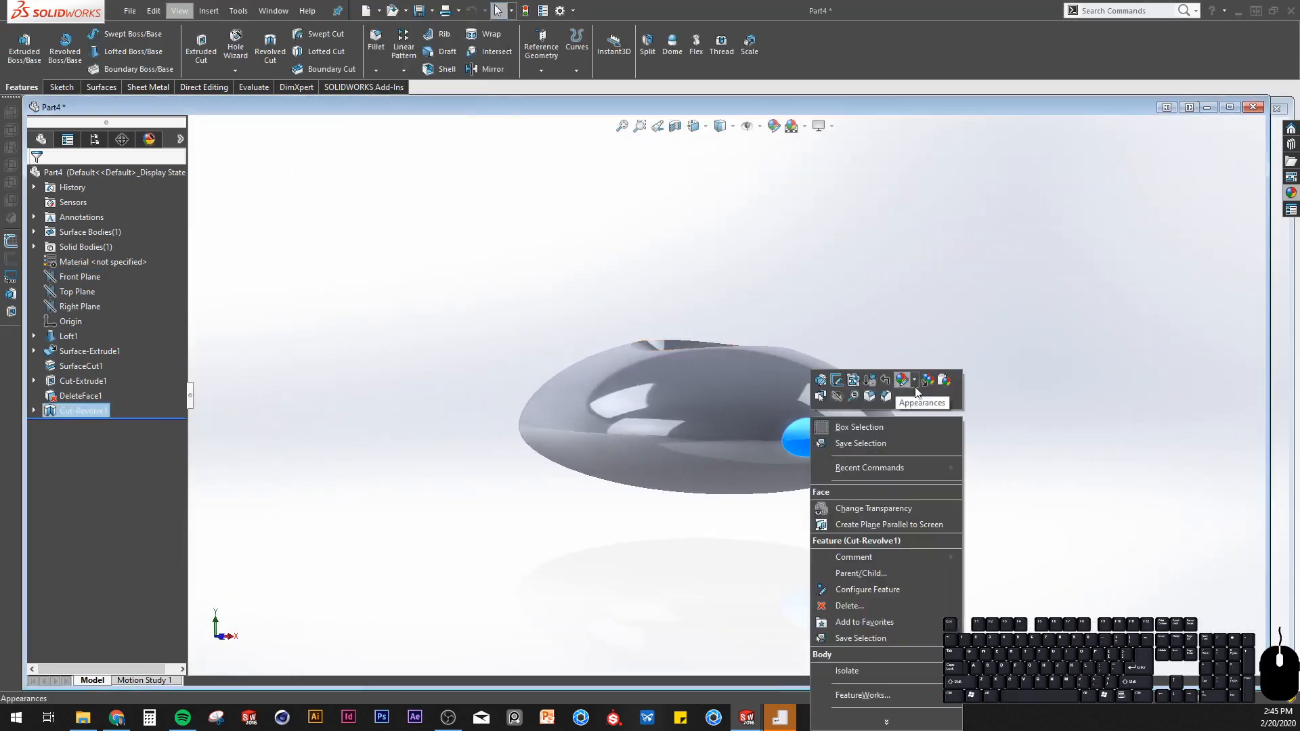
click(922, 417)
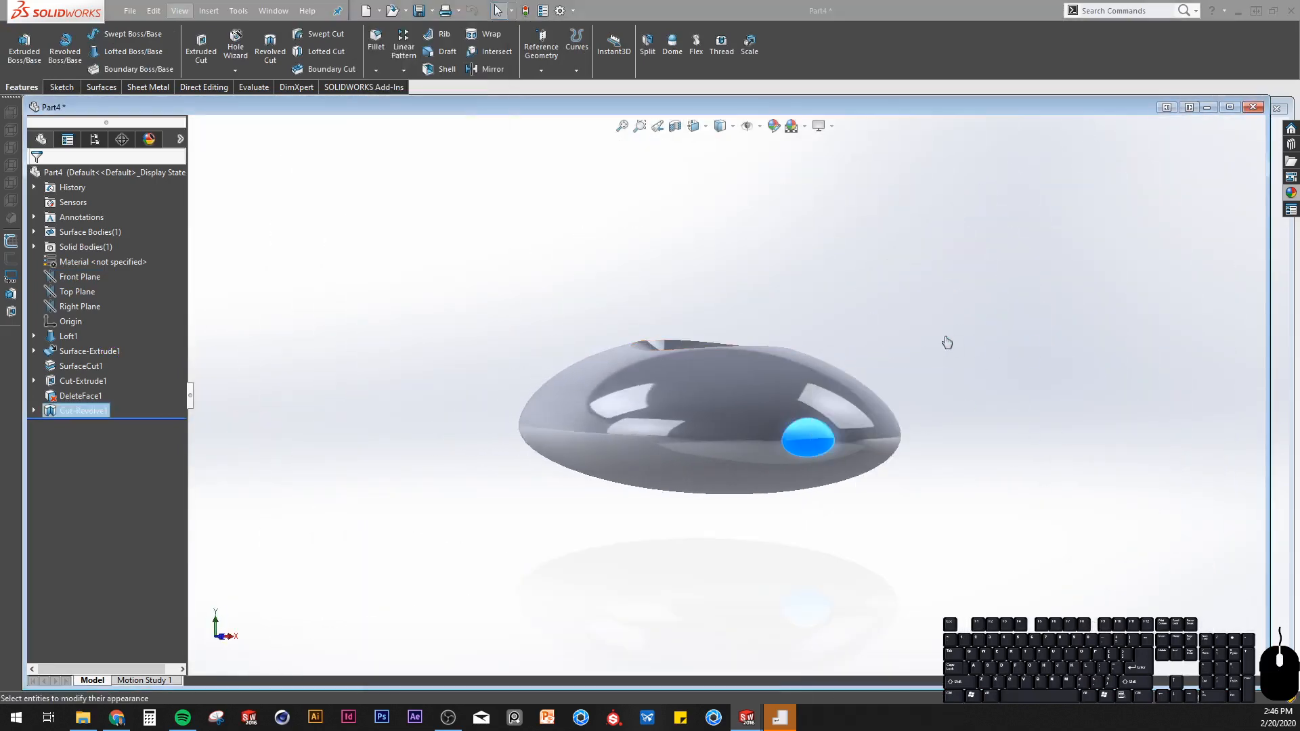
click(1099, 144)
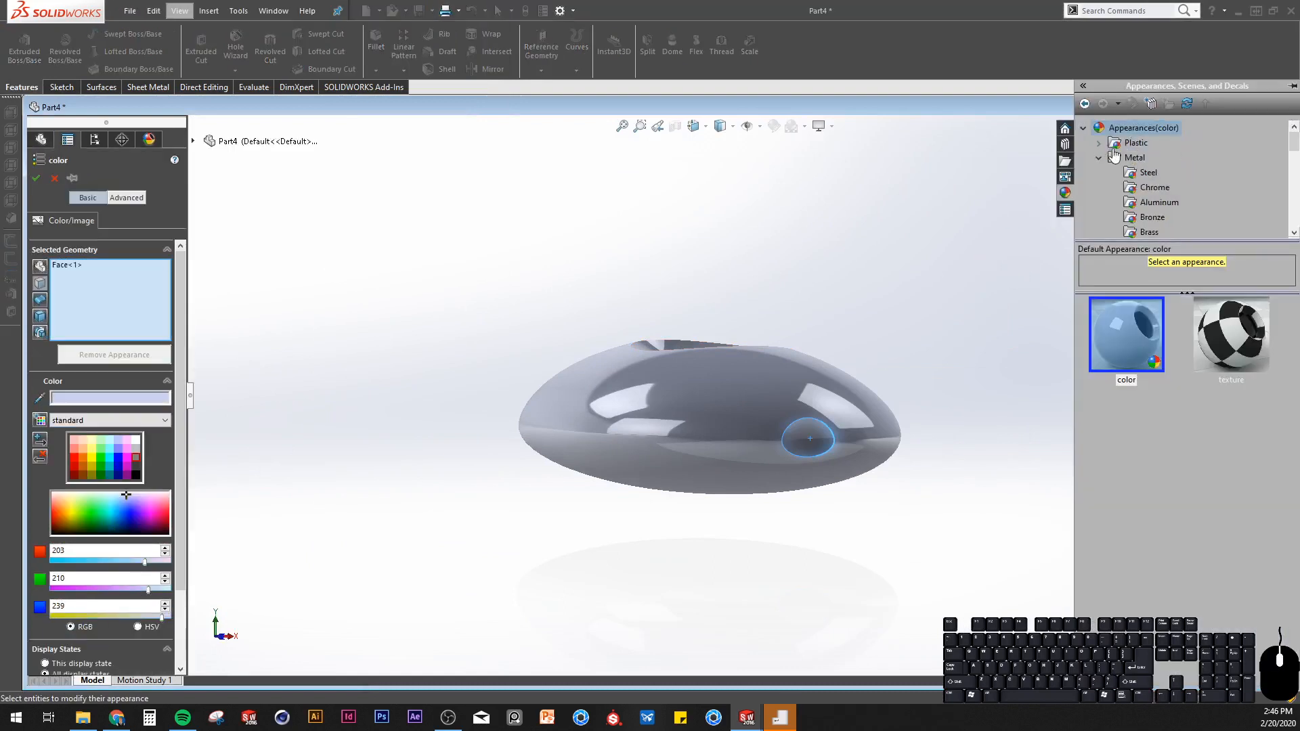
click(1098, 173)
click(1098, 174)
click(1098, 203)
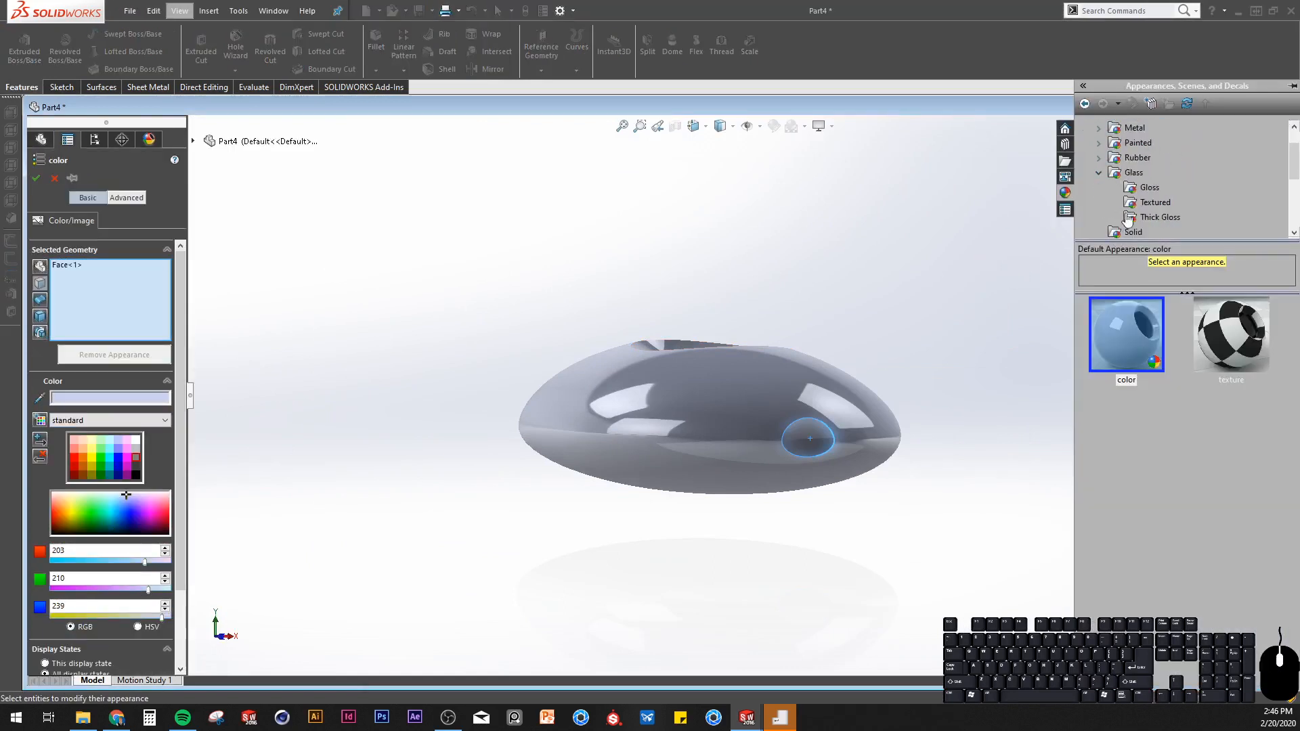
click(1149, 192)
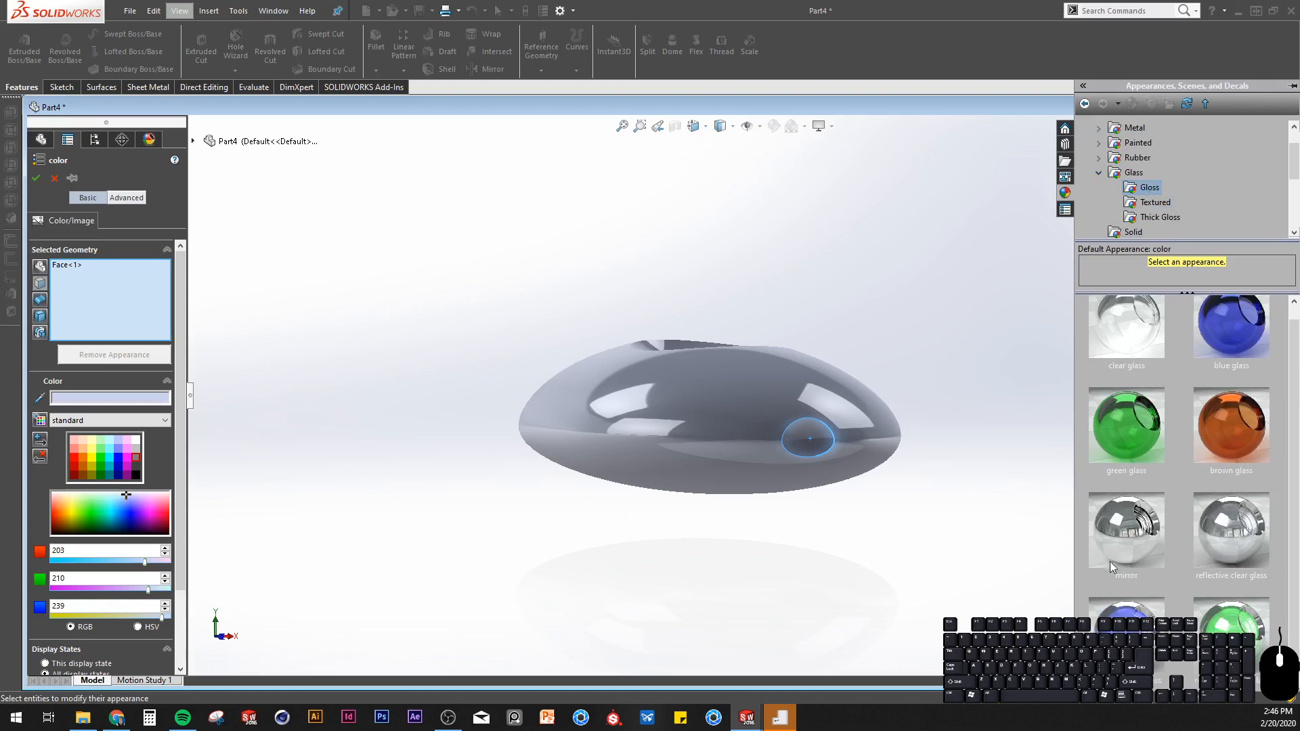
click(1129, 536)
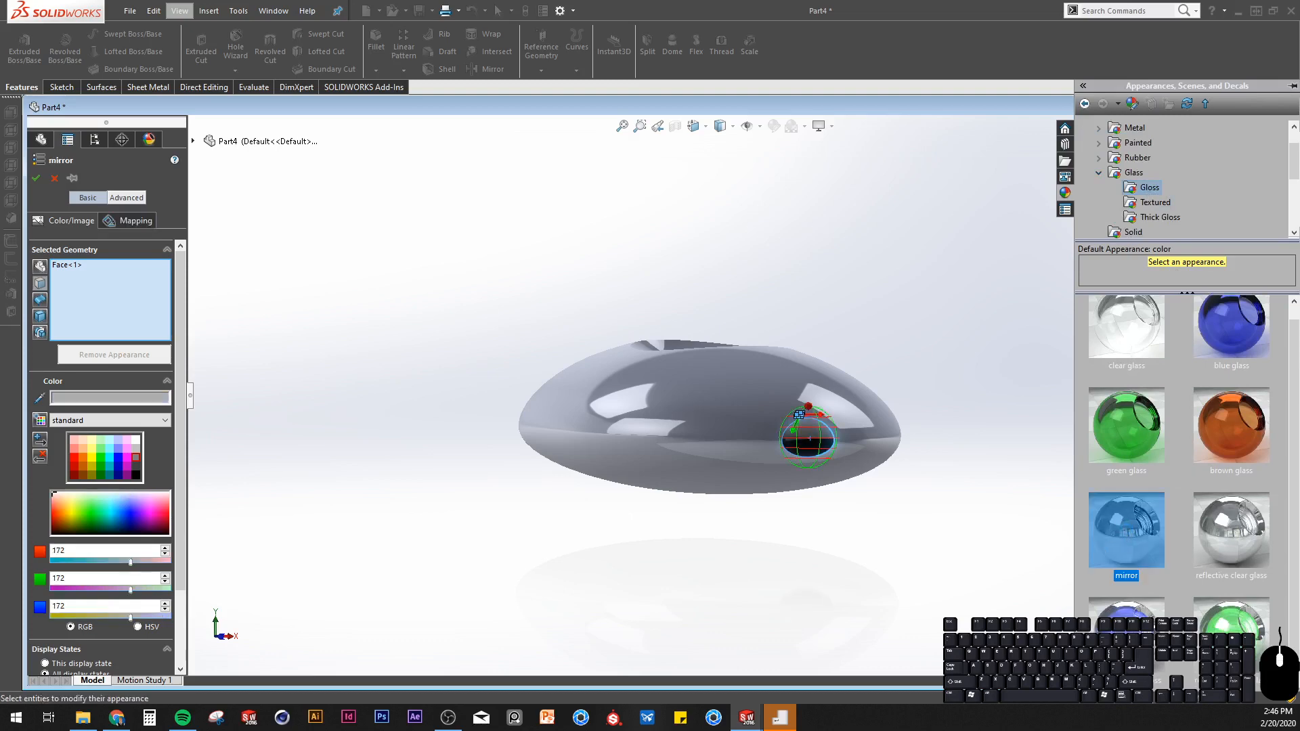
click(1127, 629)
click(36, 179)
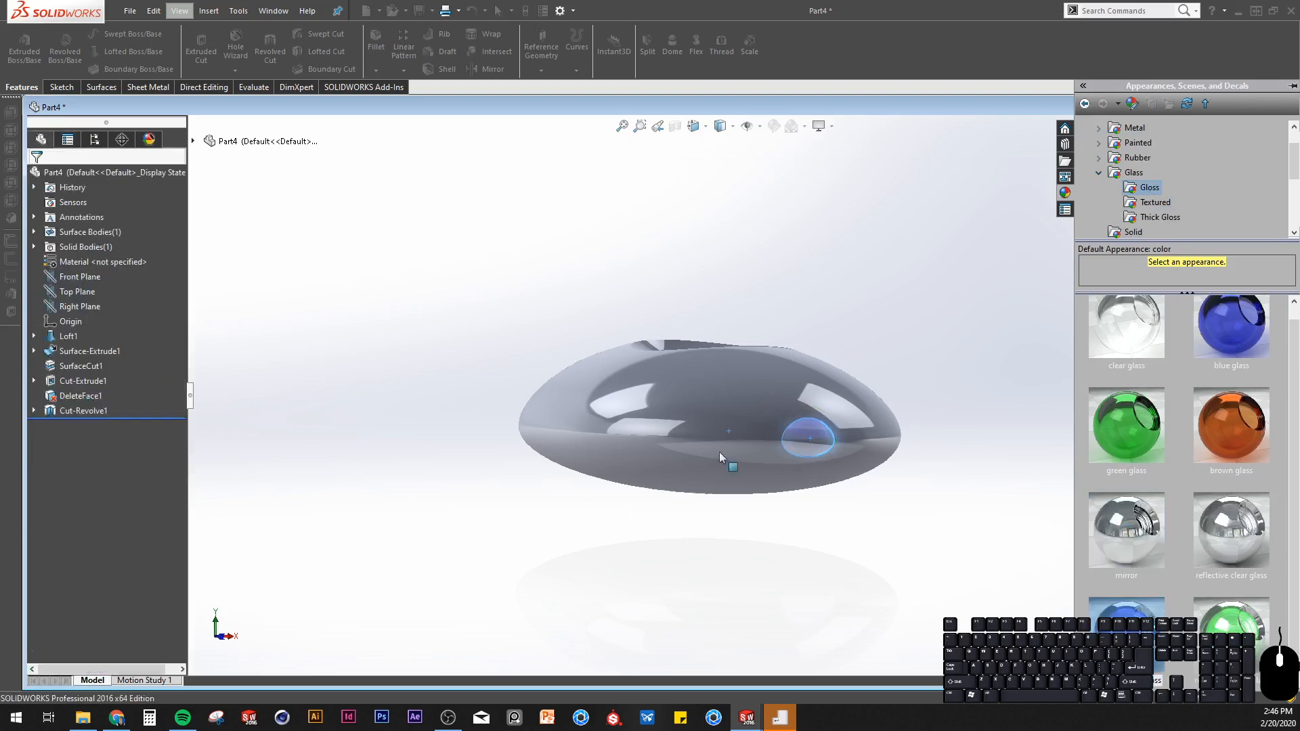
Apply the white soft touch plastic appearance to the whole body, after trying dark grey and beige soft touch plastic.
right_click(595, 379)
click(682, 344)
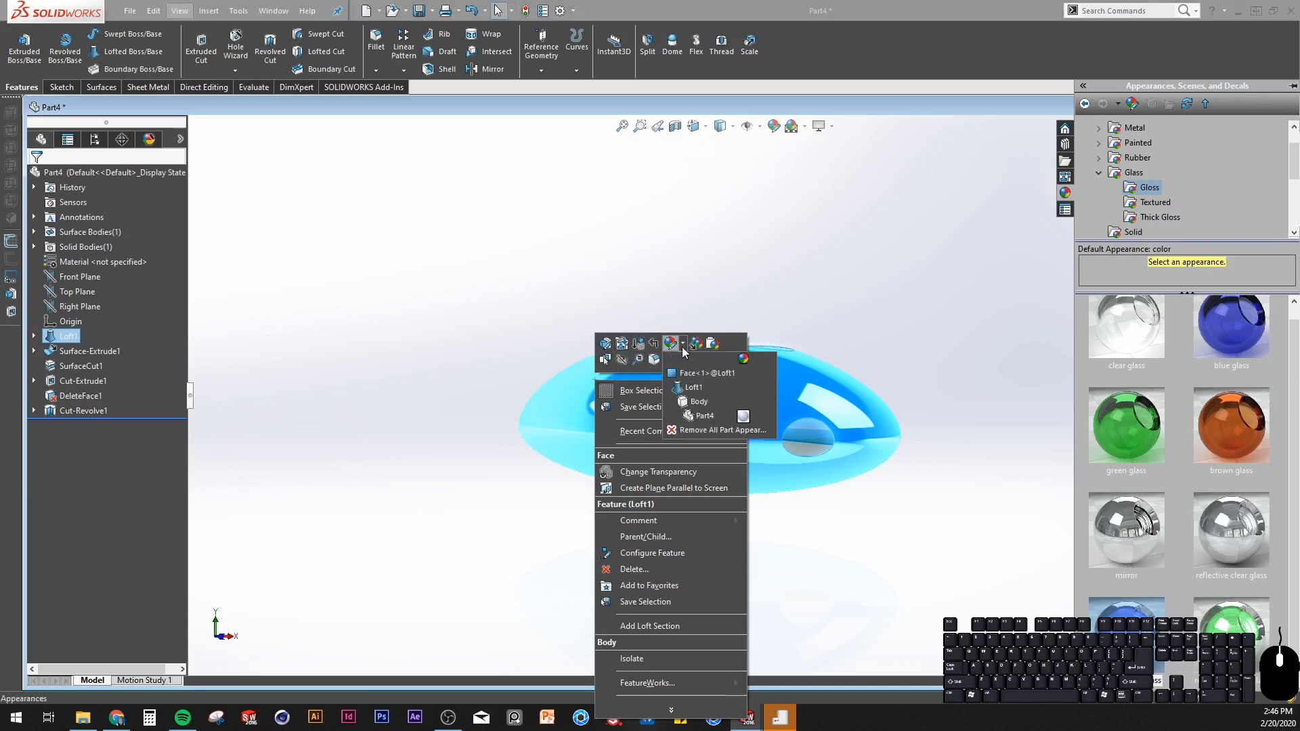
click(699, 401)
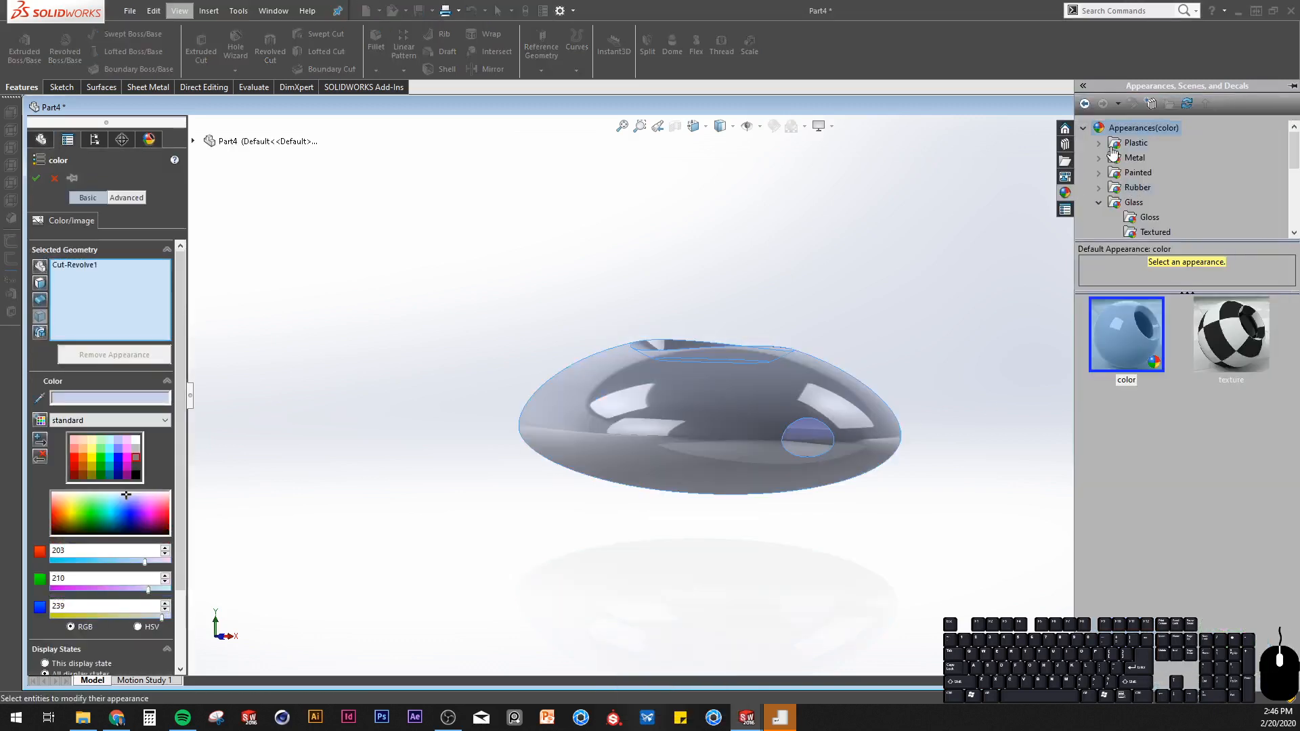
click(1099, 173)
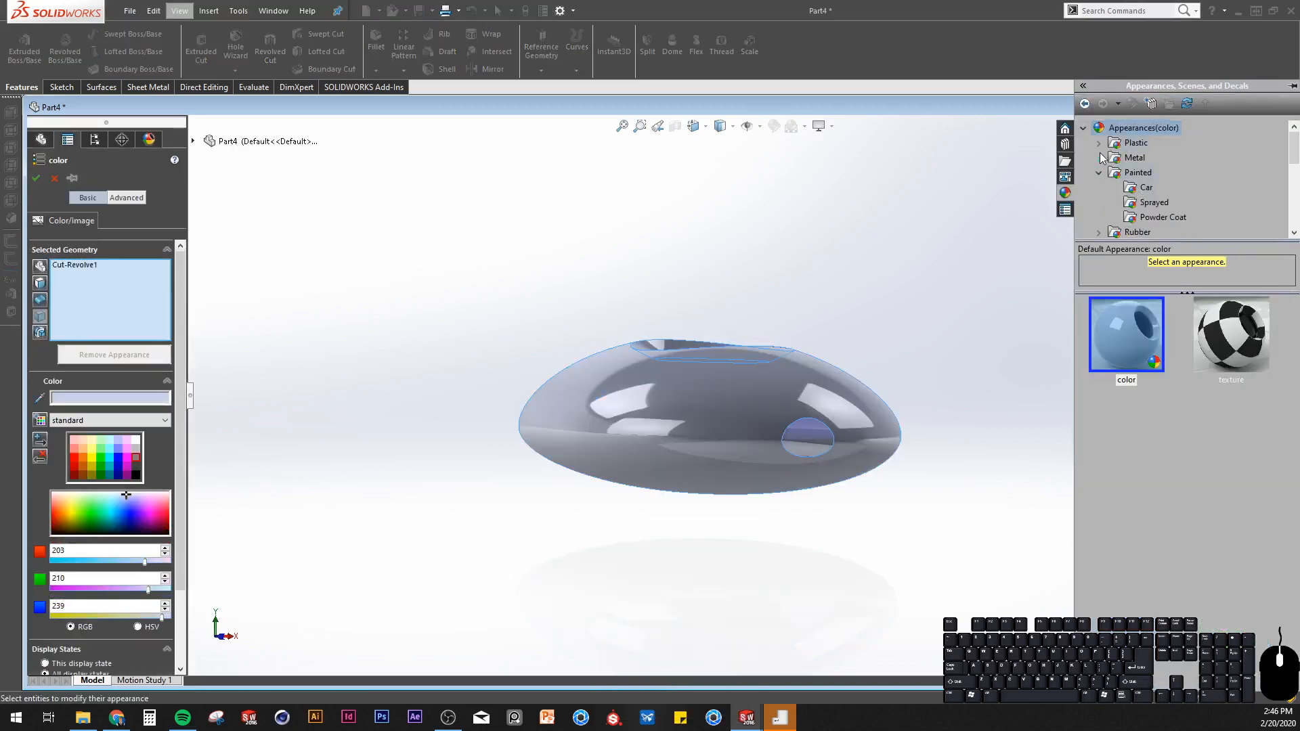
click(1098, 143)
click(1157, 187)
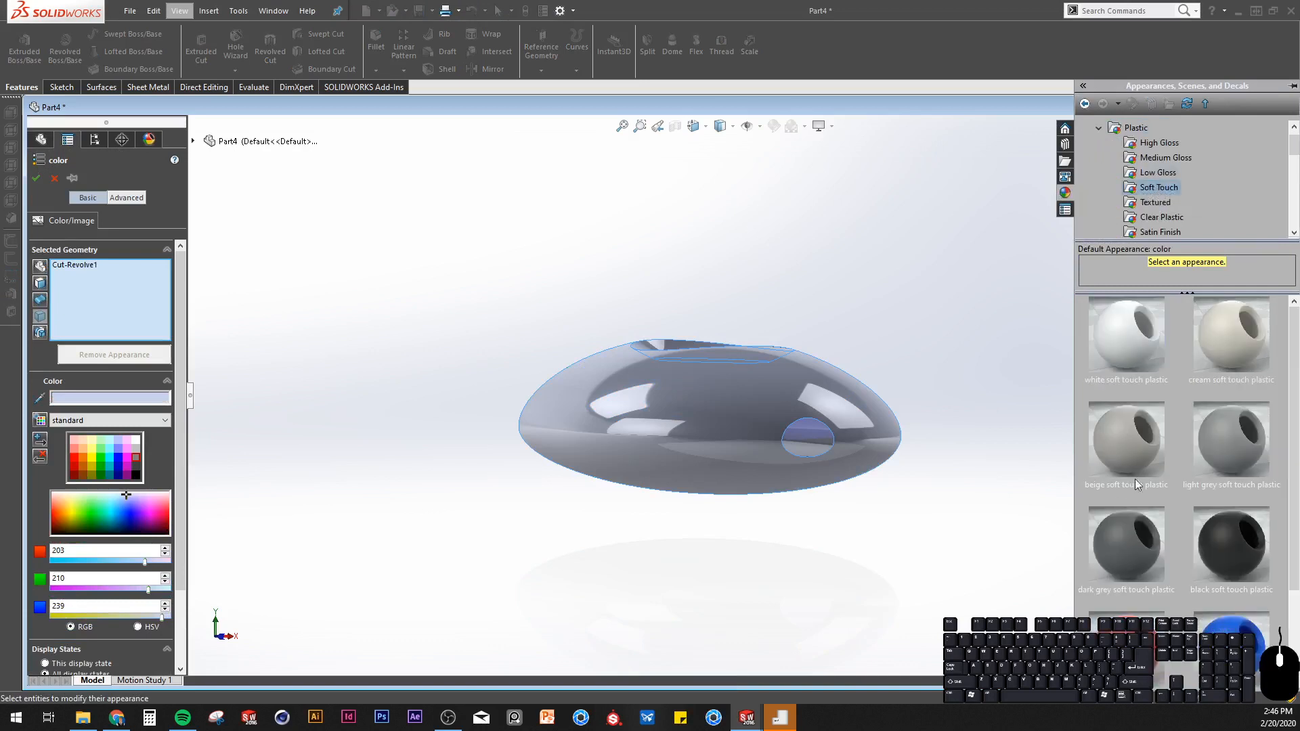
click(1140, 538)
click(1138, 427)
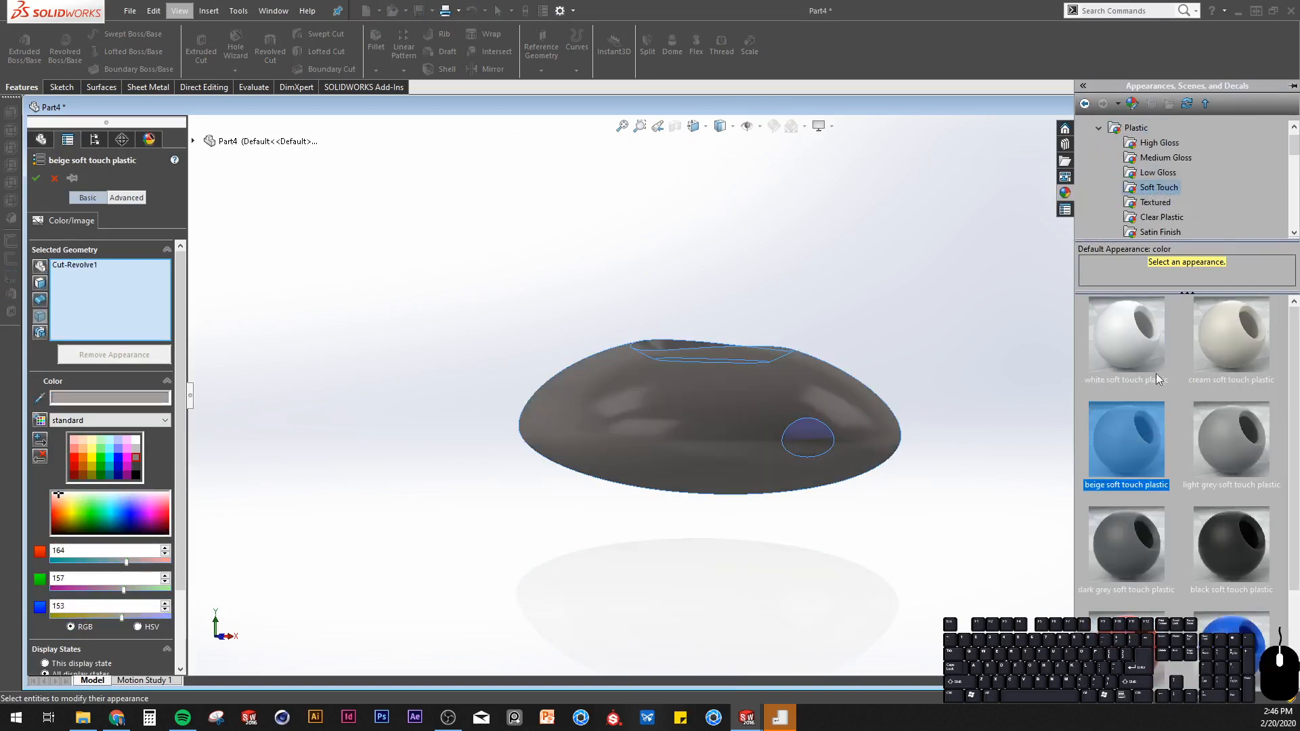
click(1148, 356)
click(38, 177)
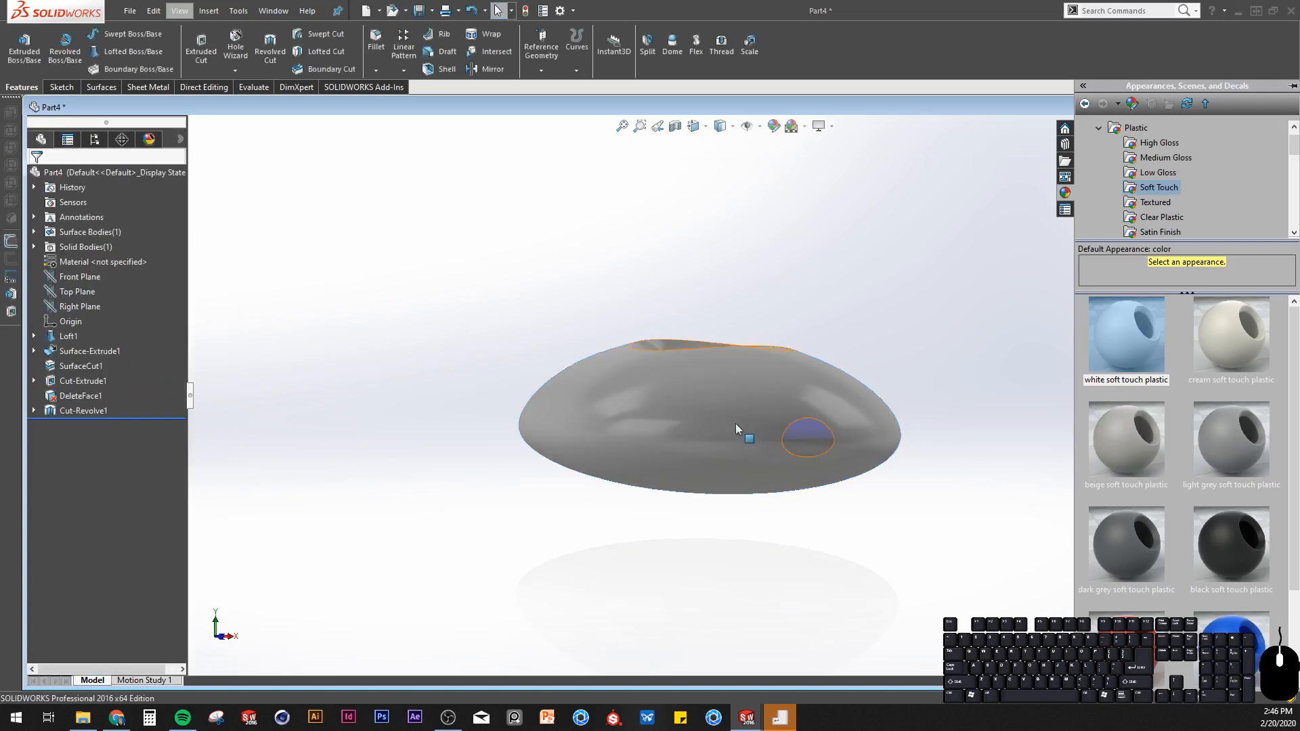
middle_drag(738, 426, 863, 443)
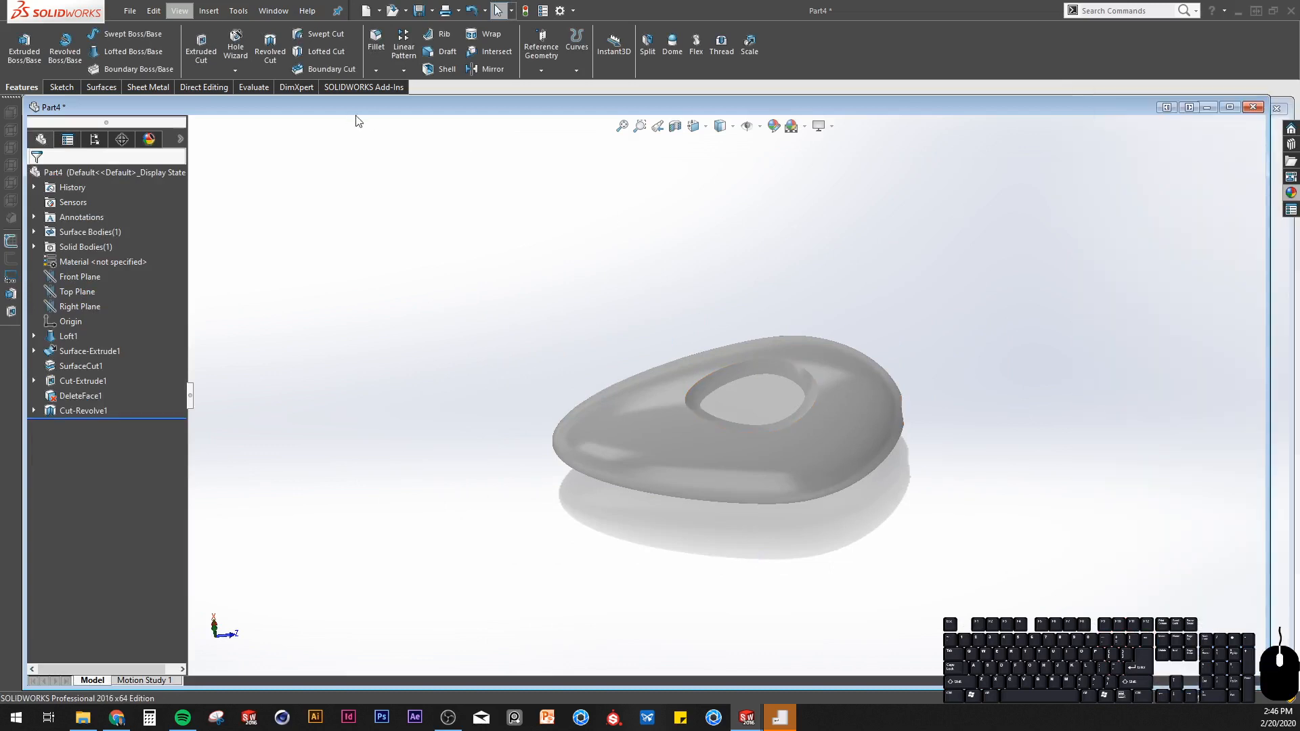
click(128, 10)
click(144, 160)
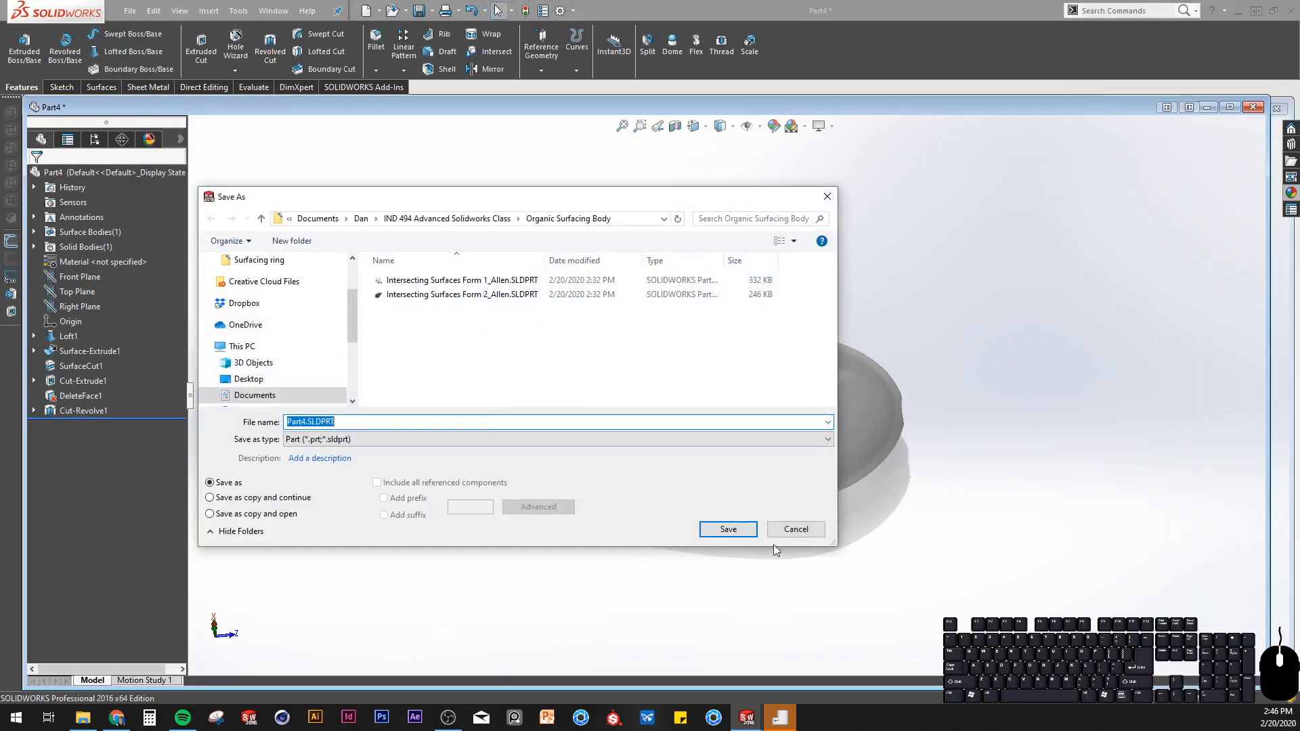
click(789, 526)
mouse_move(749, 415)
middle_down()
mouse_move(770, 350)
mouse_move(757, 401)
middle_up()
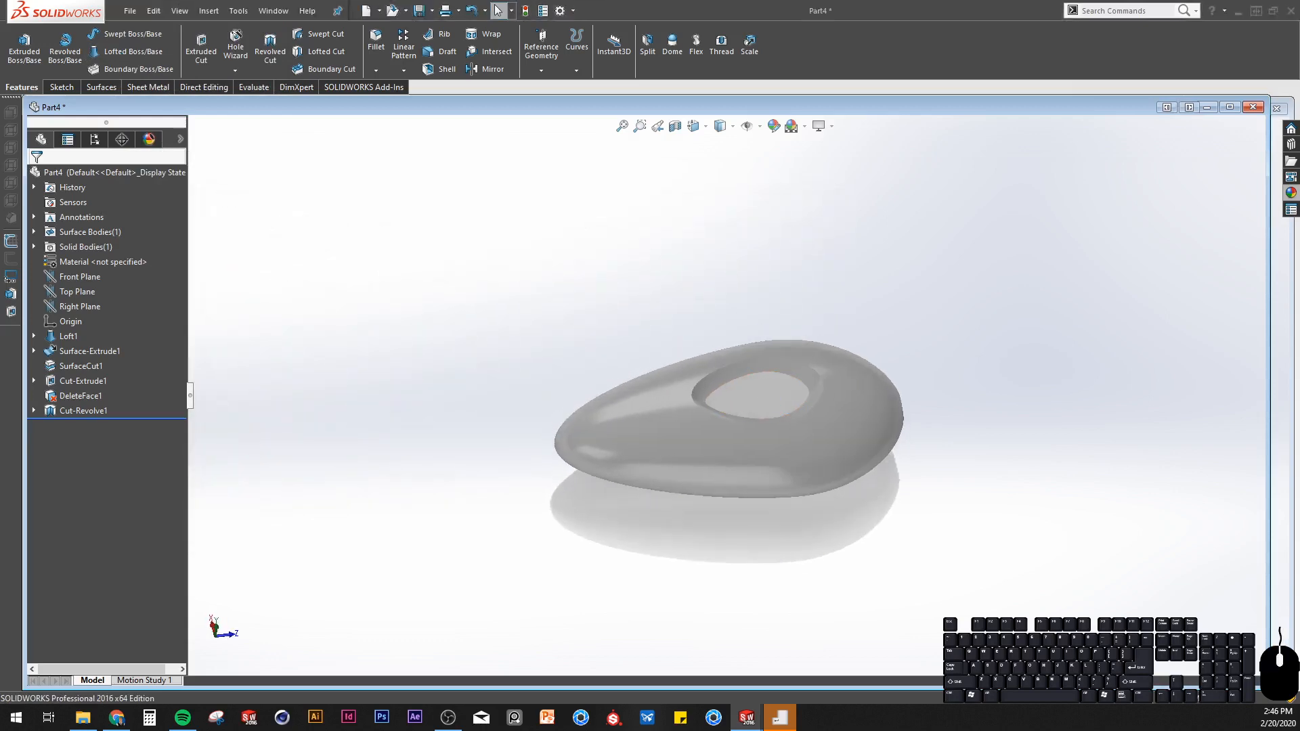